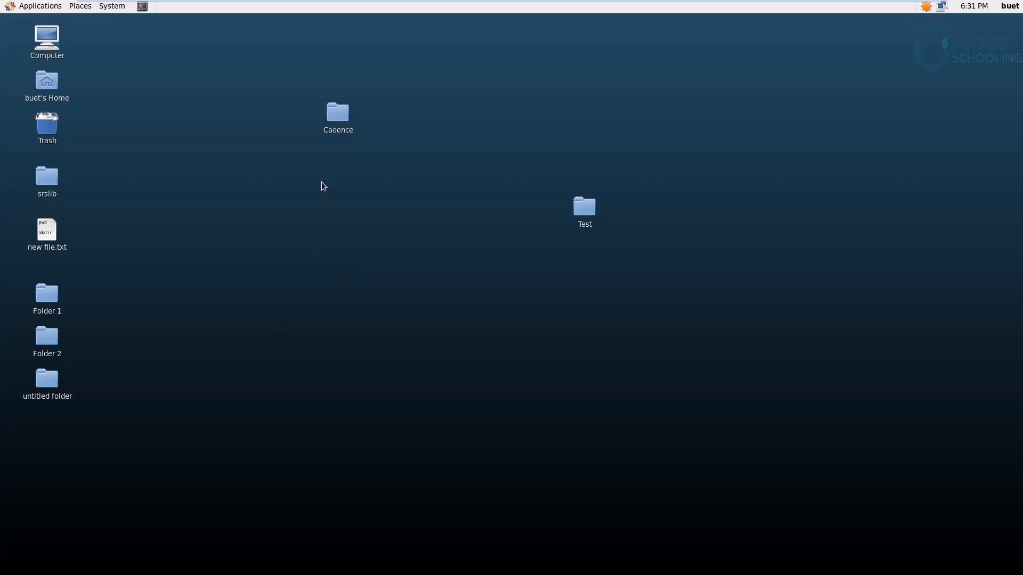
Step: Start Virtuoso in the background with "virtuoso &" from a terminal in the desktop Cadence folder, and maximize its log window
double_click(329, 120)
right_click(429, 286)
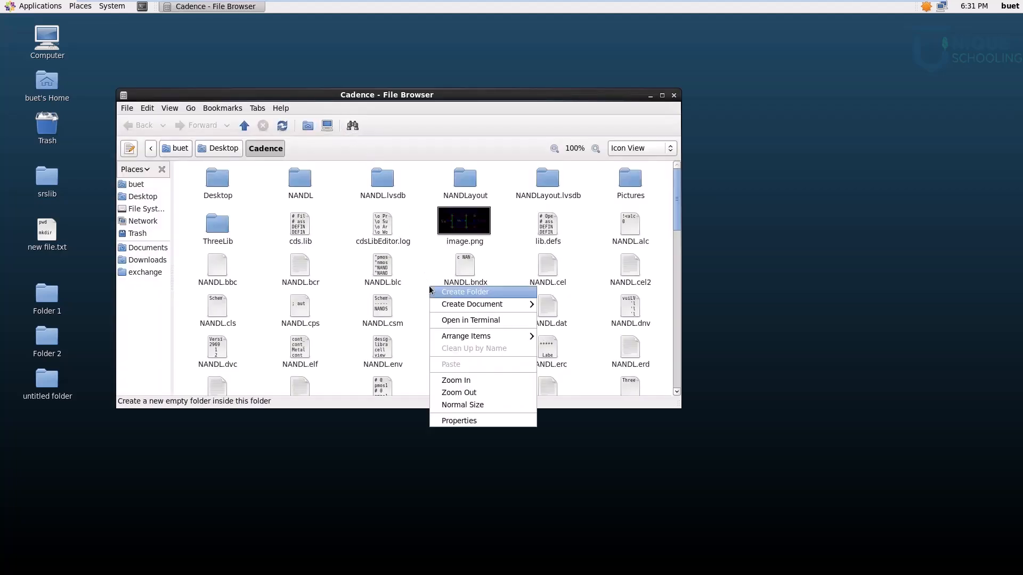
left_click(447, 320)
type("virtuoso &")
key("Return")
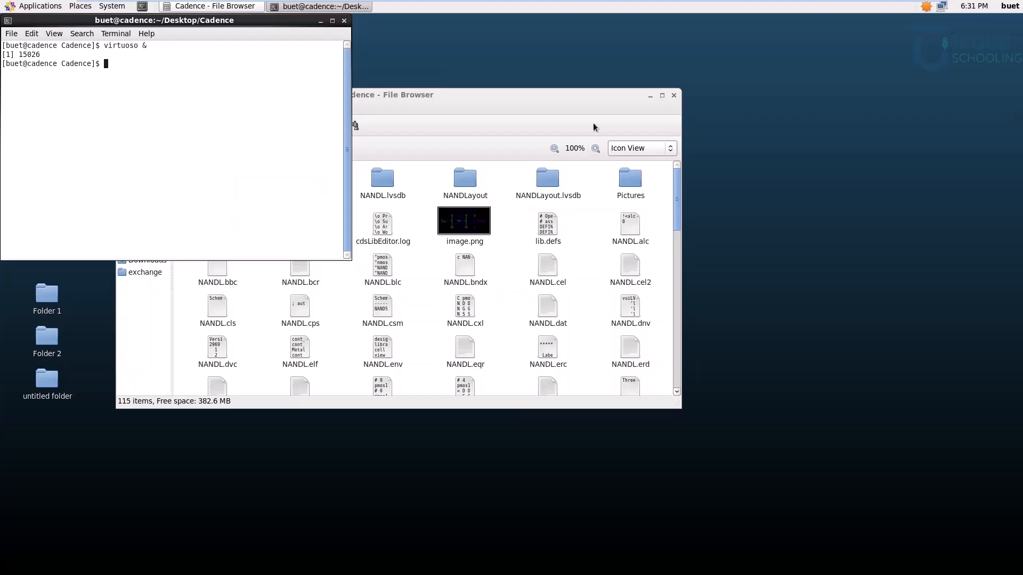
left_click(650, 96)
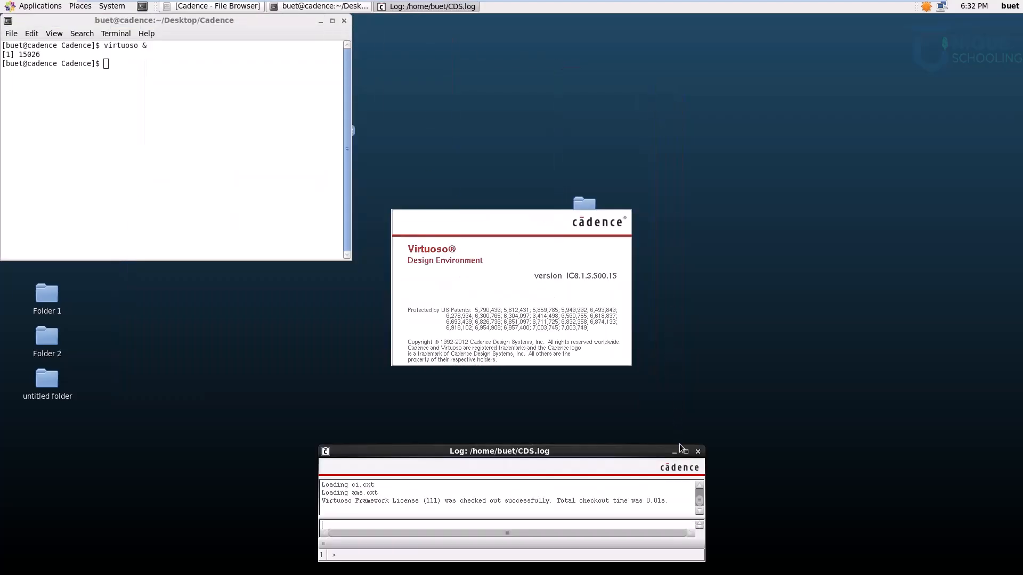
left_click(686, 451)
Step: Create a new schematic cellview for a cell named ANDSCH in the ThreeLib library
left_click(11, 36)
mouse_move(54, 54)
left_click(168, 72)
left_click_drag(258, 86, 337, 109)
type("AN")
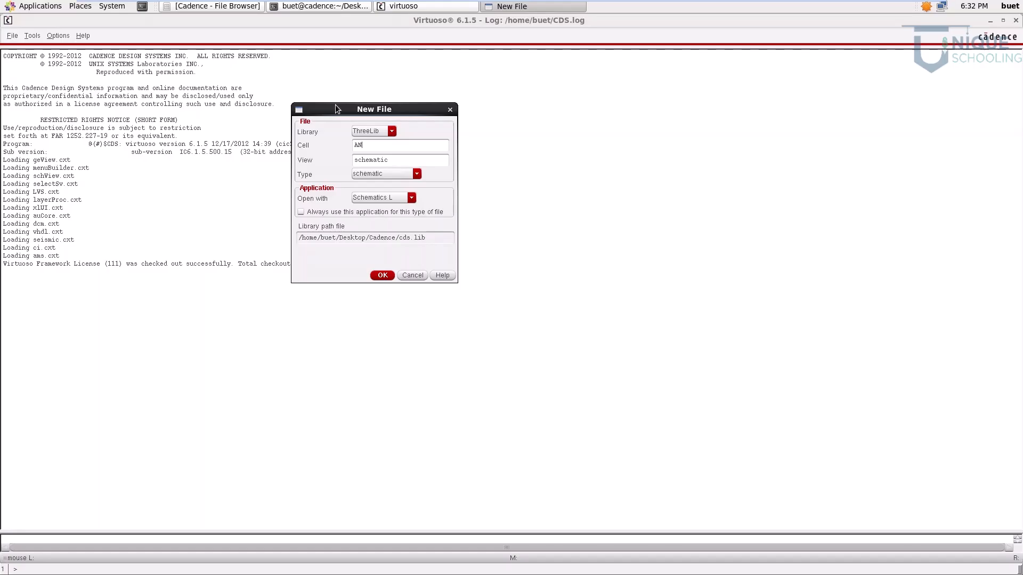
type("DSCH")
left_click(382, 275)
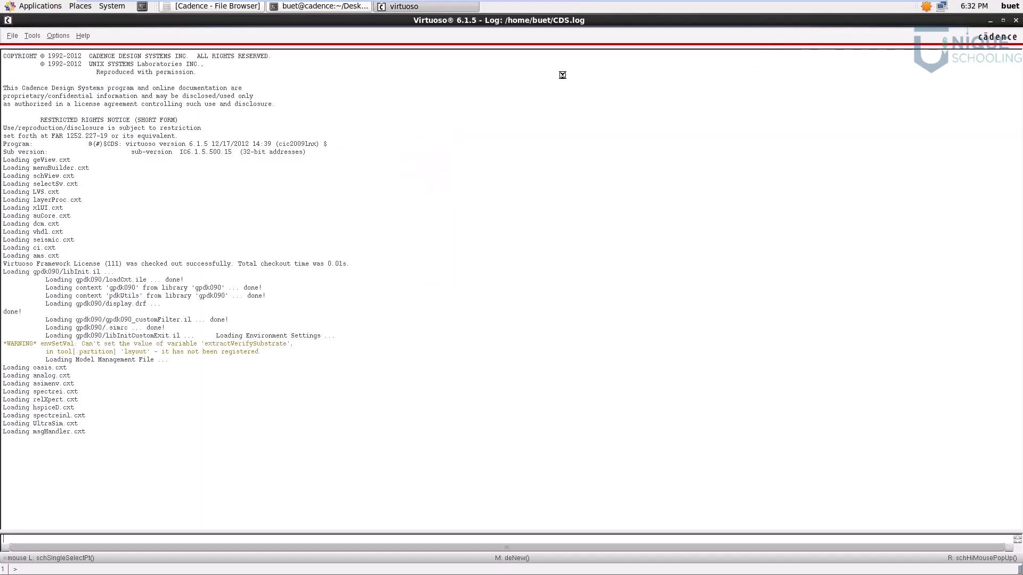
left_click(525, 100)
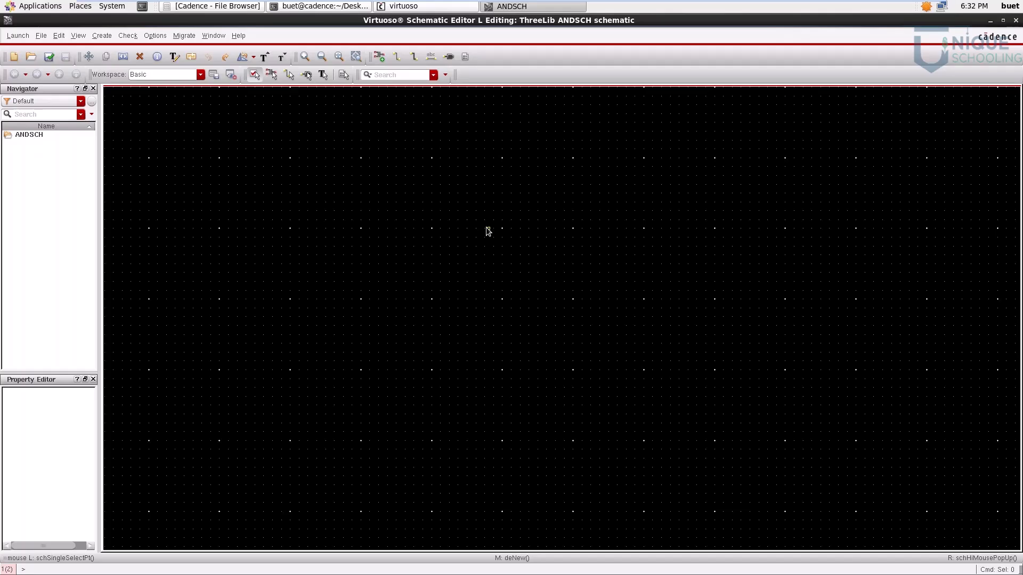
Step: Place three pmos1v symbols from the gpdk090 library: two side by side and one further right and lower
key("i")
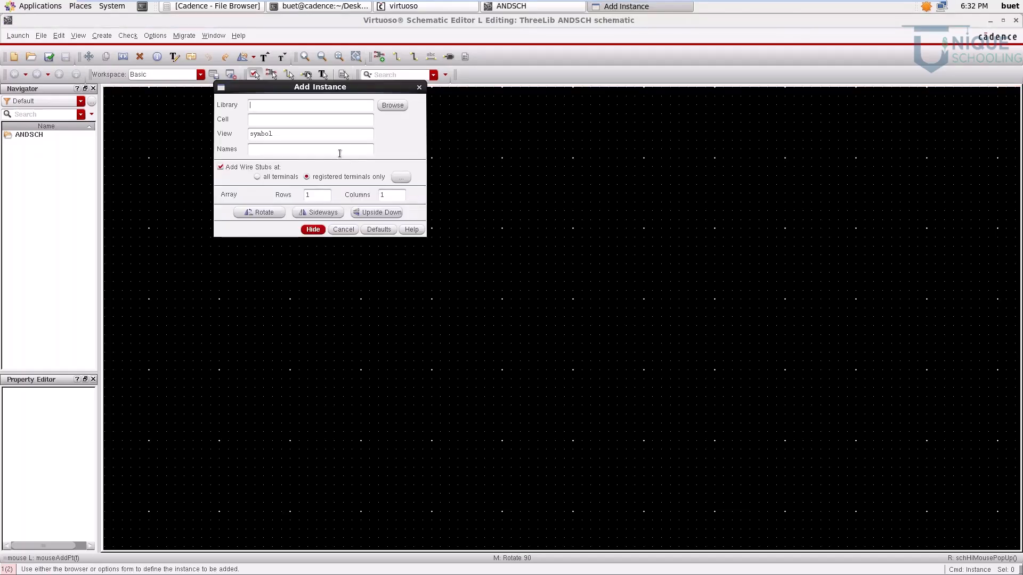
left_click(392, 105)
left_click_drag(234, 20, 354, 280)
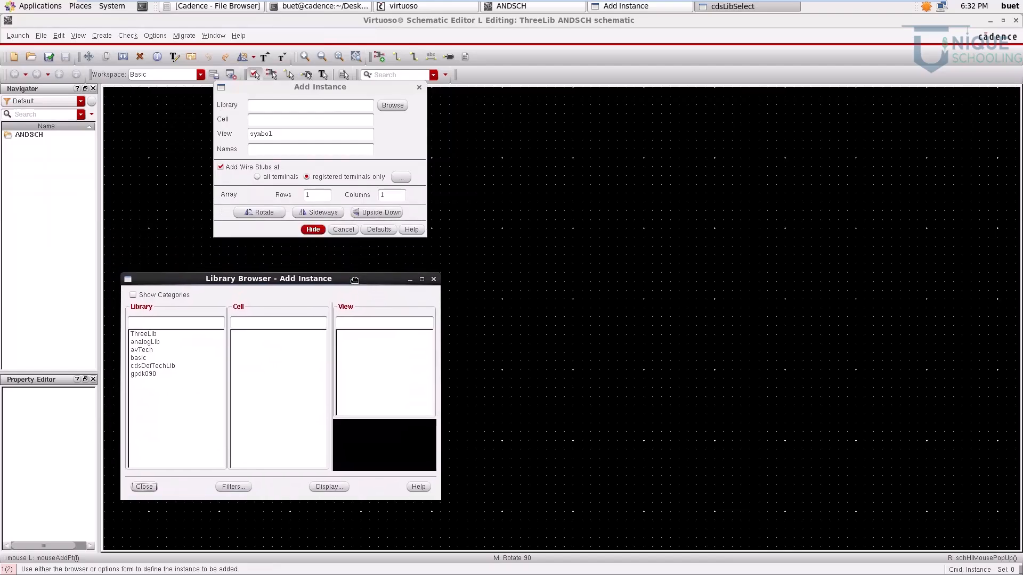
left_click(148, 374)
type("pmos")
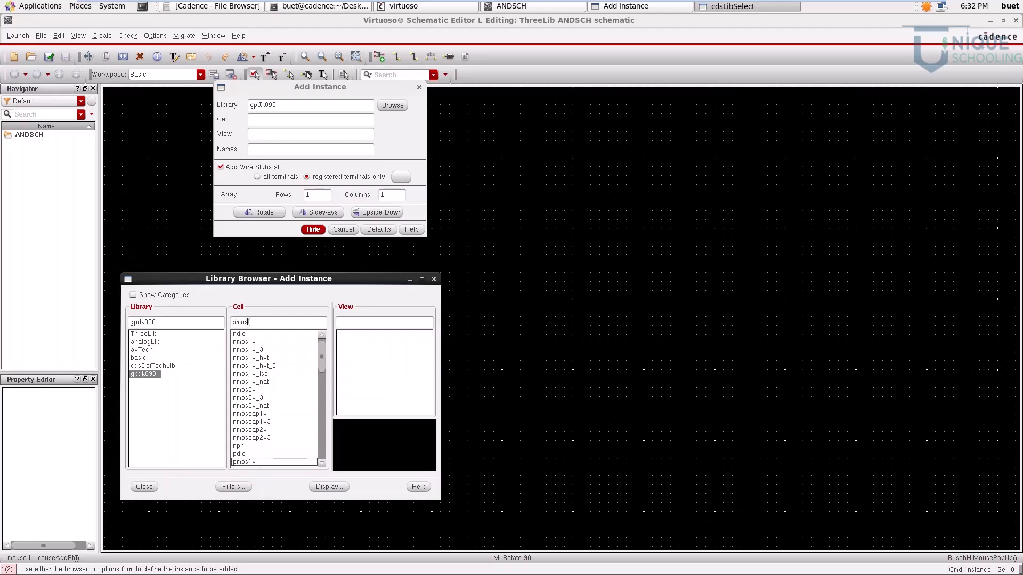
left_click(244, 462)
left_click(361, 385)
left_click(596, 188)
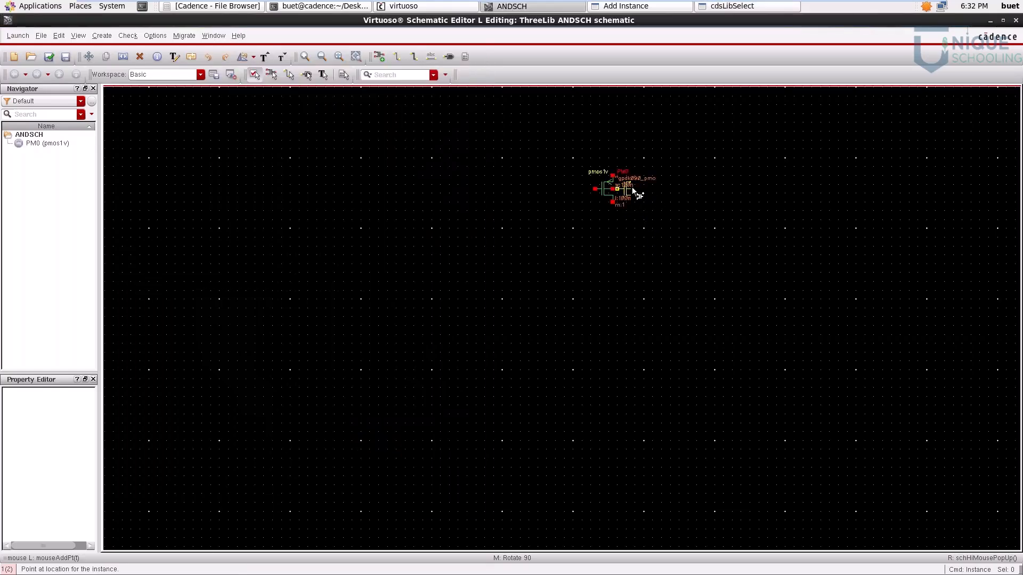
left_click(668, 186)
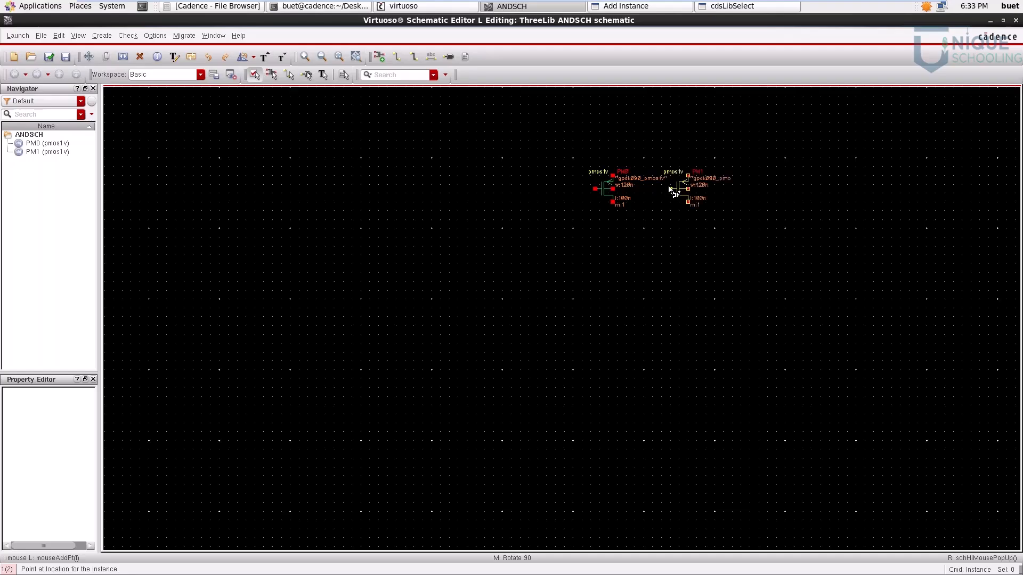
left_click(775, 242)
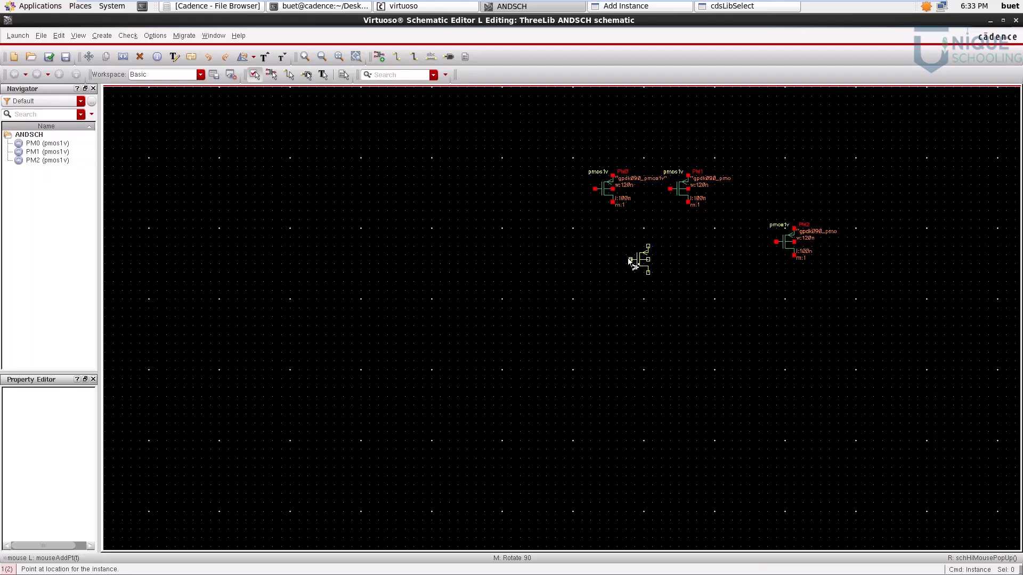
Step: Place three nmos1v symbols: two stacked below the PMOS pair and one below the separate PMOS
key("alt+Tab")
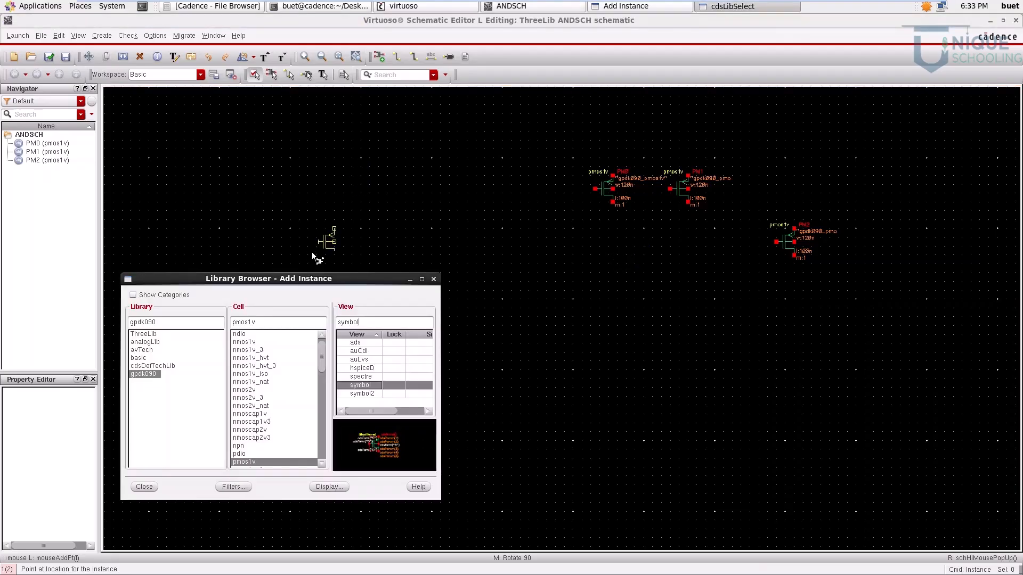
left_click_drag(236, 323, 212, 321)
type("n")
left_click(648, 273)
left_click(650, 323)
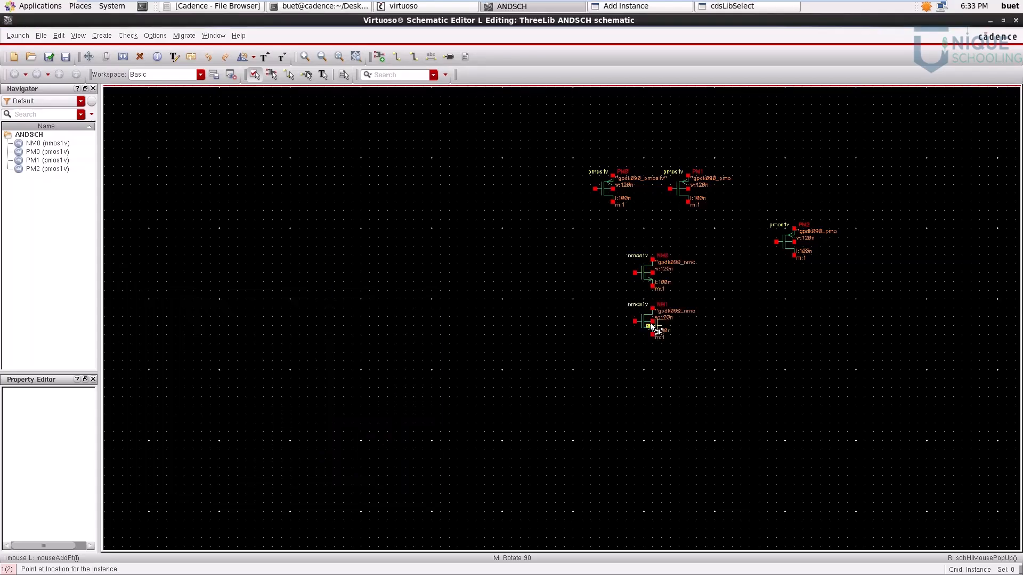
left_click(776, 291)
Step: Place a vdd symbol from analogLib above the PMOS pair
left_click(732, 7)
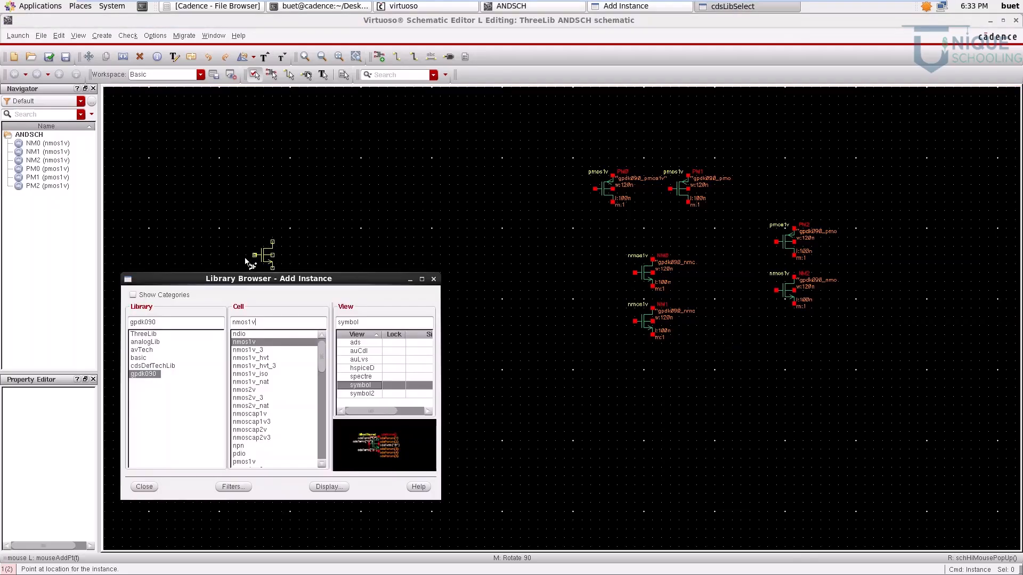
left_click(161, 341)
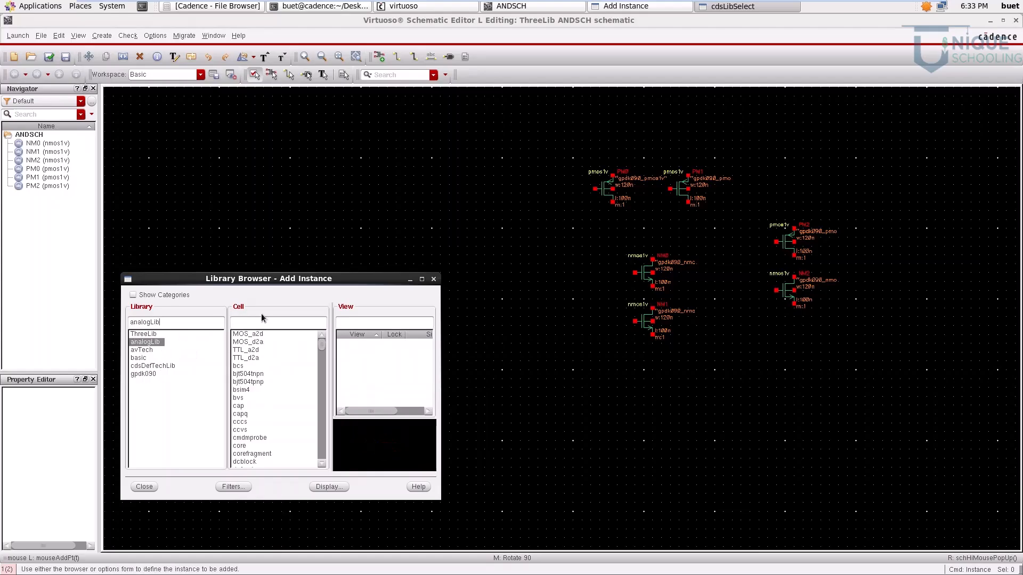
type("vdd")
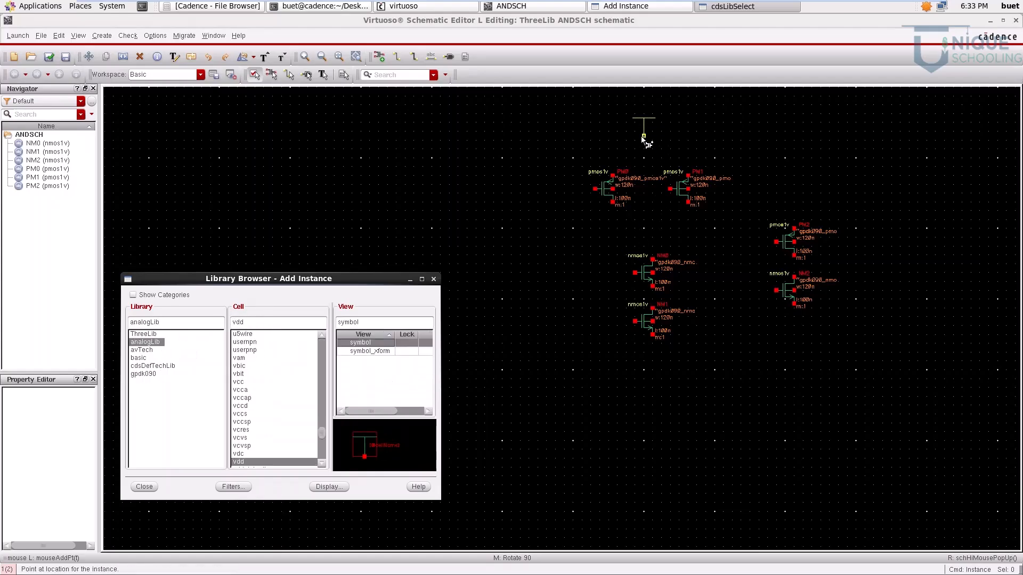
left_click(653, 154)
left_click(652, 154)
Step: Place a gnd symbol from analogLib below the stacked NMOS transistors and end instance placement
key("alt+Tab")
left_click_drag(261, 324, 101, 321)
type("gnd")
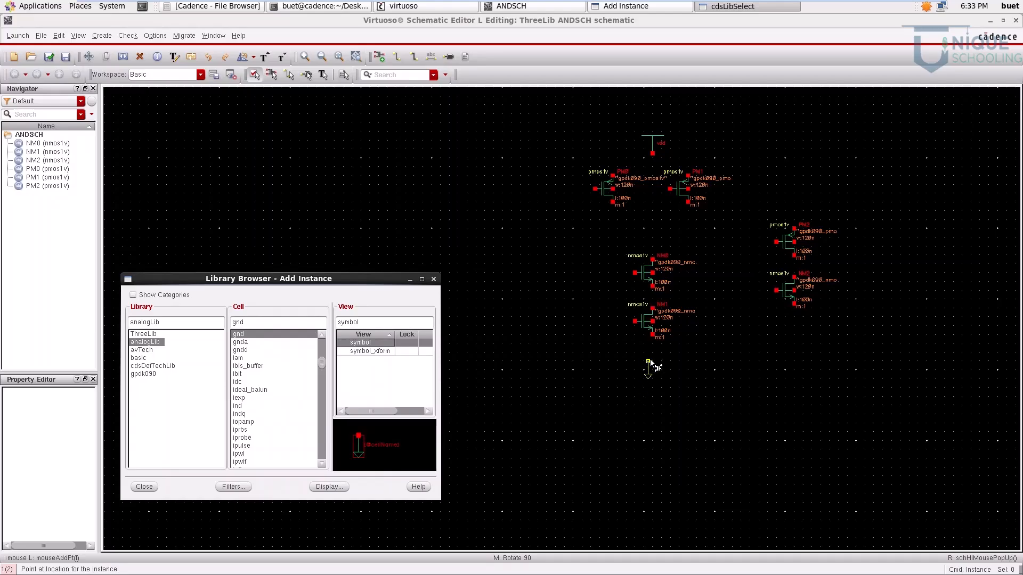
left_click(653, 363)
key("Escape")
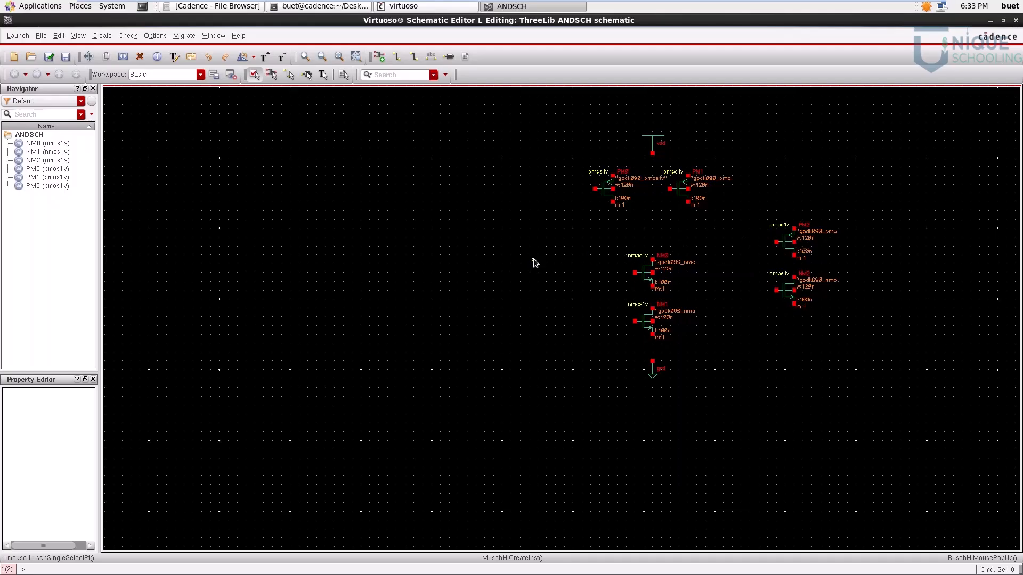
Step: Add input pins Va and Vb on the left side of the schematic
key("p")
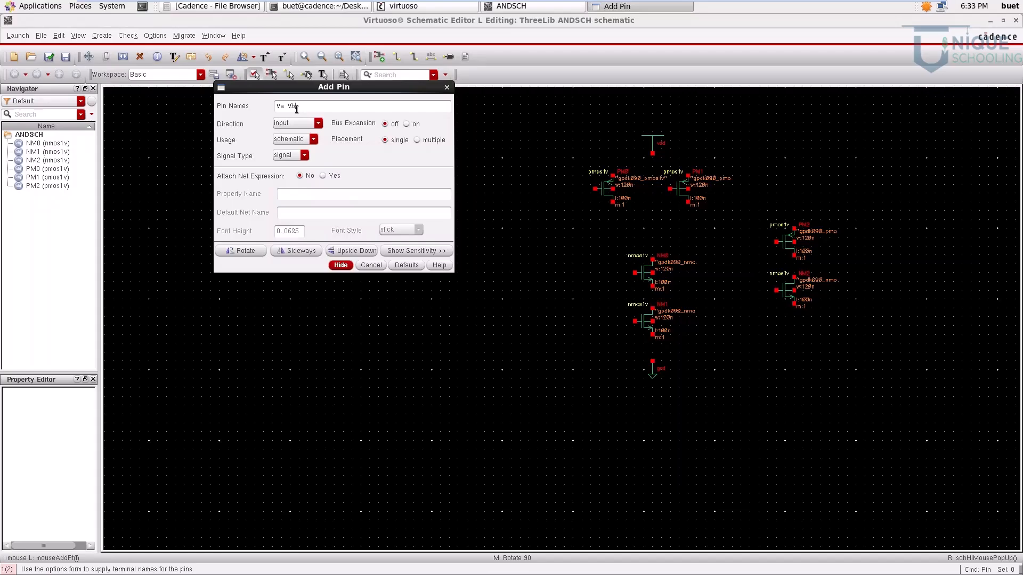
left_click(509, 198)
left_click(536, 255)
Step: Add an output pin named Vout to the right of the rightmost transistors
type("Vout")
left_click(309, 123)
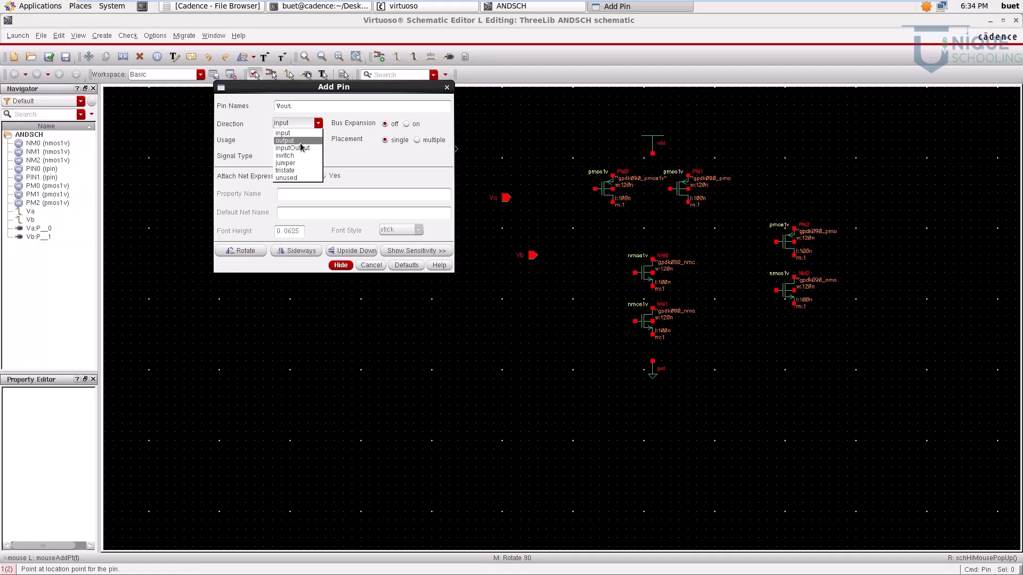
left_click(300, 142)
left_click(867, 256)
key("Escape")
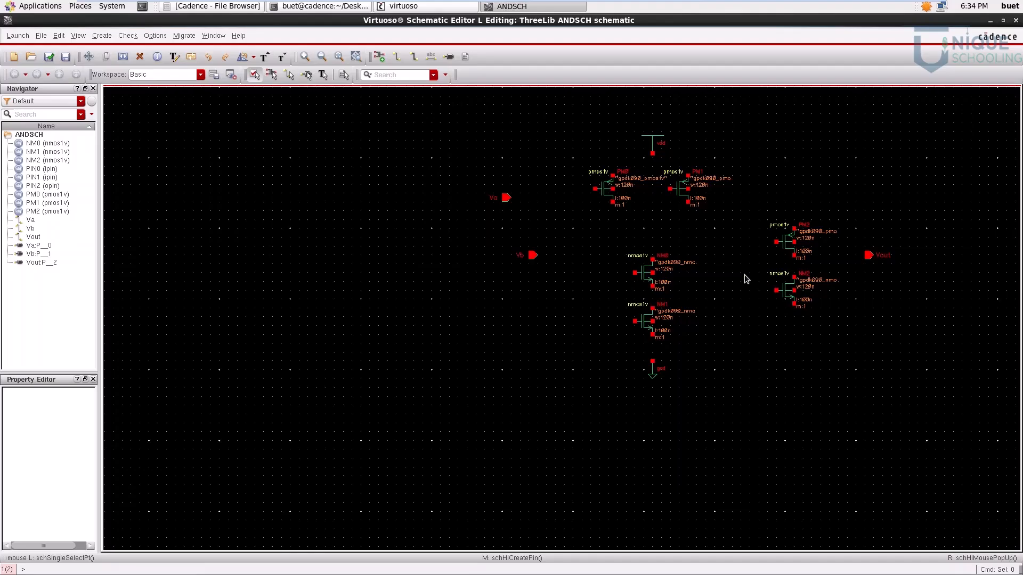
Step: Wire the sources of PM0 and PM1 together, join their drains, and connect the source wire to vdd
key("f")
key("w")
left_click(435, 185)
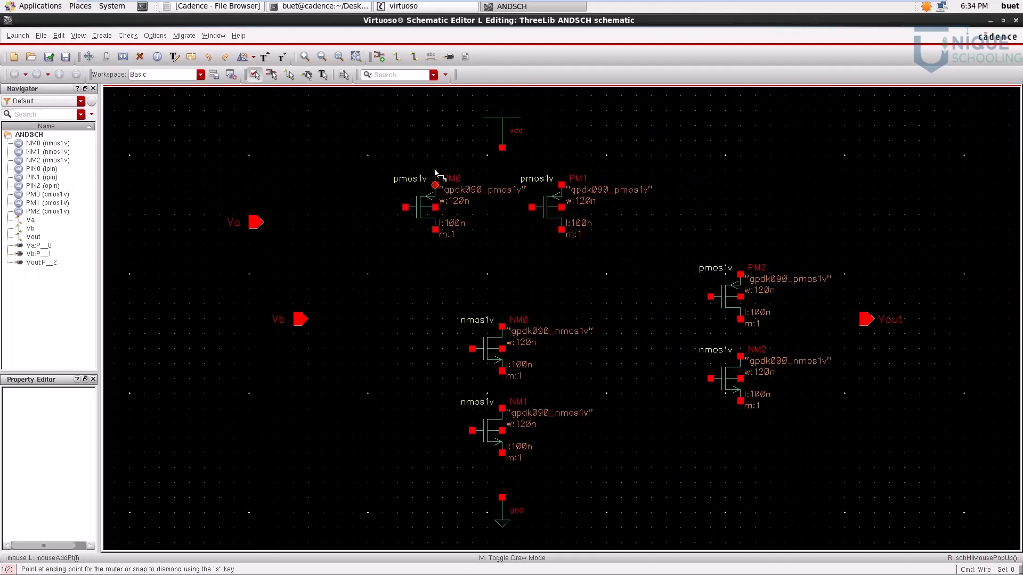
left_click(562, 184)
left_click(435, 231)
left_click(562, 230)
left_click(502, 147)
left_click(502, 169)
Step: Wire the body terminals of PM0 and PM1 to the vdd net
left_click(435, 207)
left_click(465, 170)
left_click(562, 208)
left_click(562, 170)
Step: Wire the shared PMOS drain node in series through NM0 and NM1 down to gnd
left_click(502, 244)
left_click(502, 327)
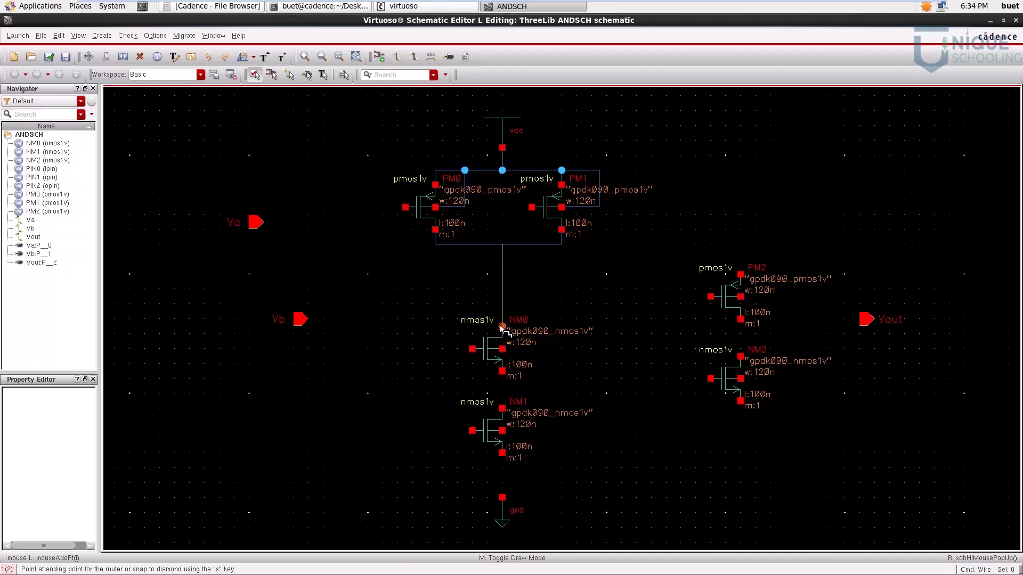
left_click(502, 372)
left_click(503, 407)
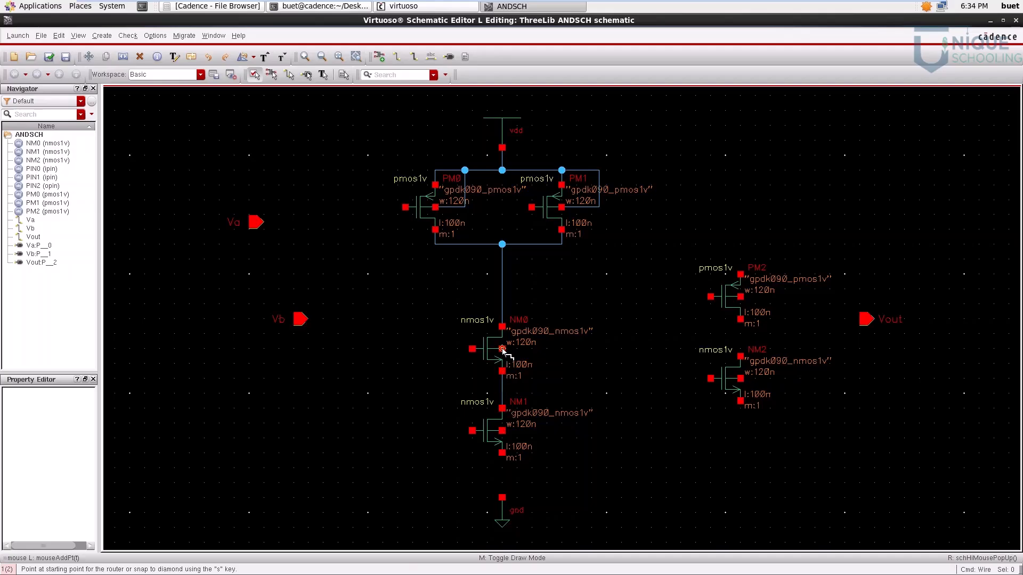
left_click(502, 349)
key("Escape")
left_click(503, 453)
left_click(503, 497)
Step: Wire the body terminals of NM0 and NM1 to the ground net
left_click(503, 349)
left_click(503, 474)
left_click(502, 430)
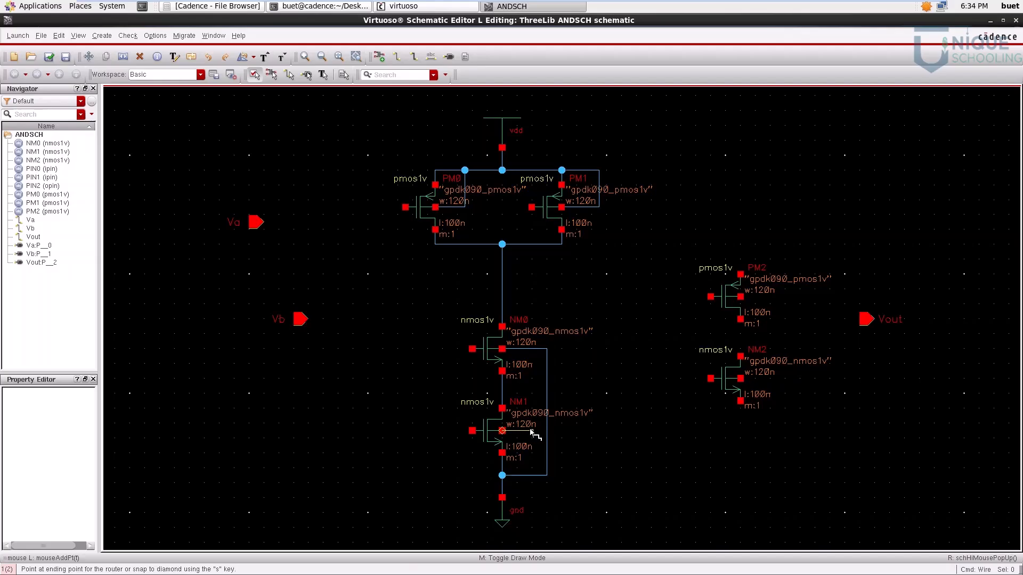
left_click(547, 431)
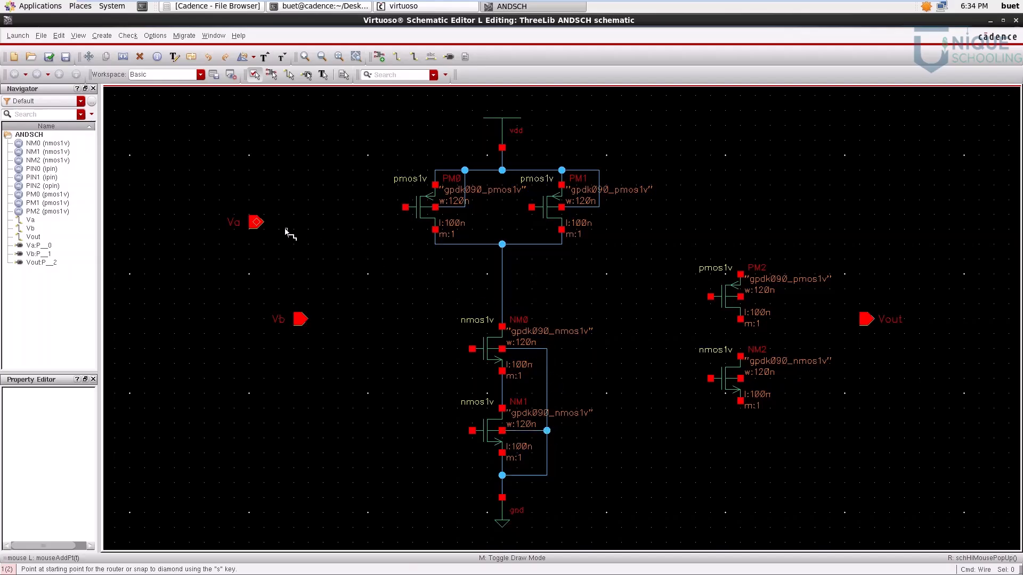
Step: Wire the Va pin to the gates of PM0 and NM0
left_click(257, 223)
left_click(406, 207)
left_click(360, 207)
left_click(472, 349)
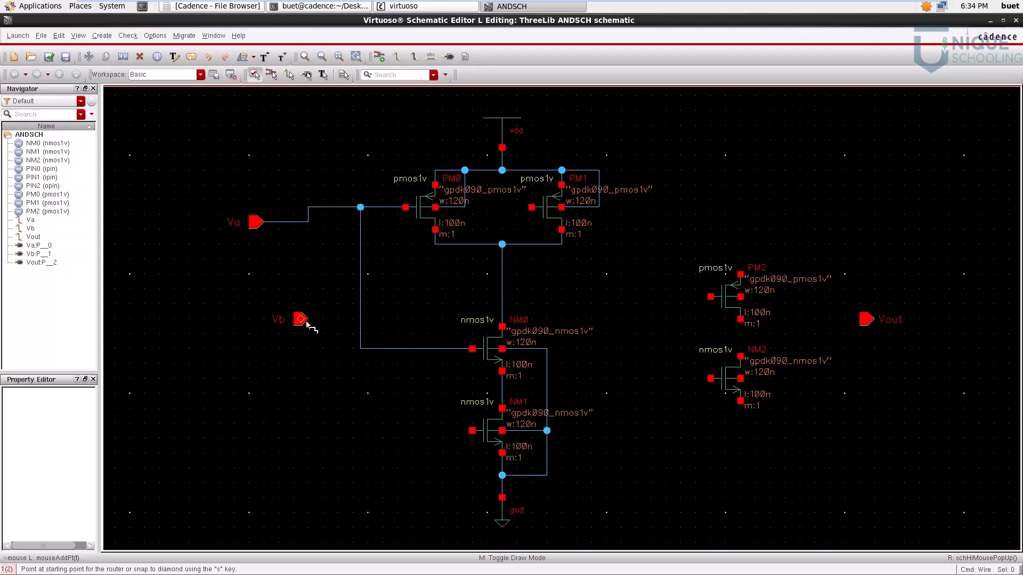
Step: Wire the Vb pin to the gates of PM1 and NM1
left_click(301, 320)
left_click(532, 207)
left_click(391, 320)
left_click(472, 431)
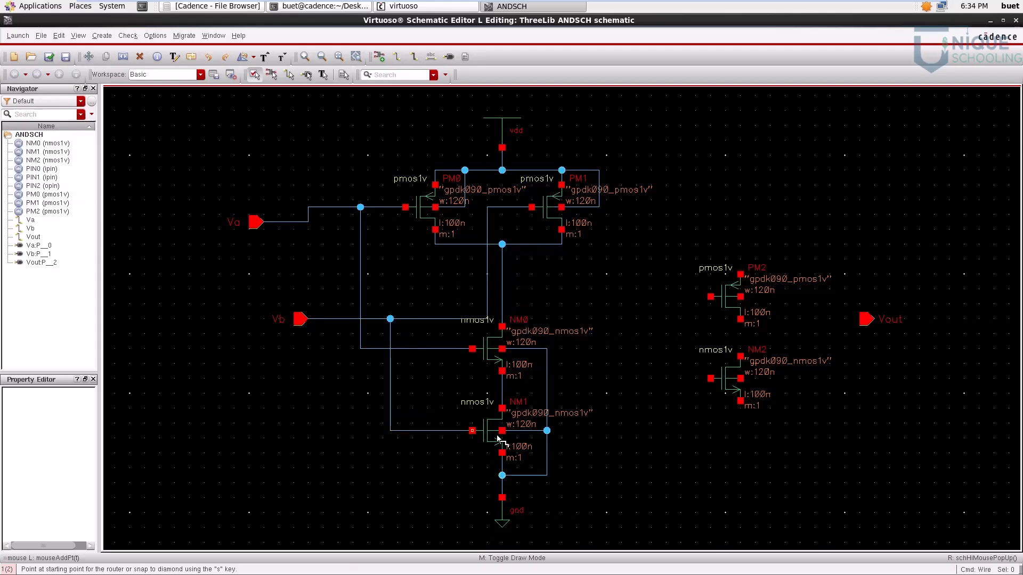
Step: Wire the NAND output node to the gates of PM2 and NM2, and join the drains of PM2 and NM2
left_click(502, 289)
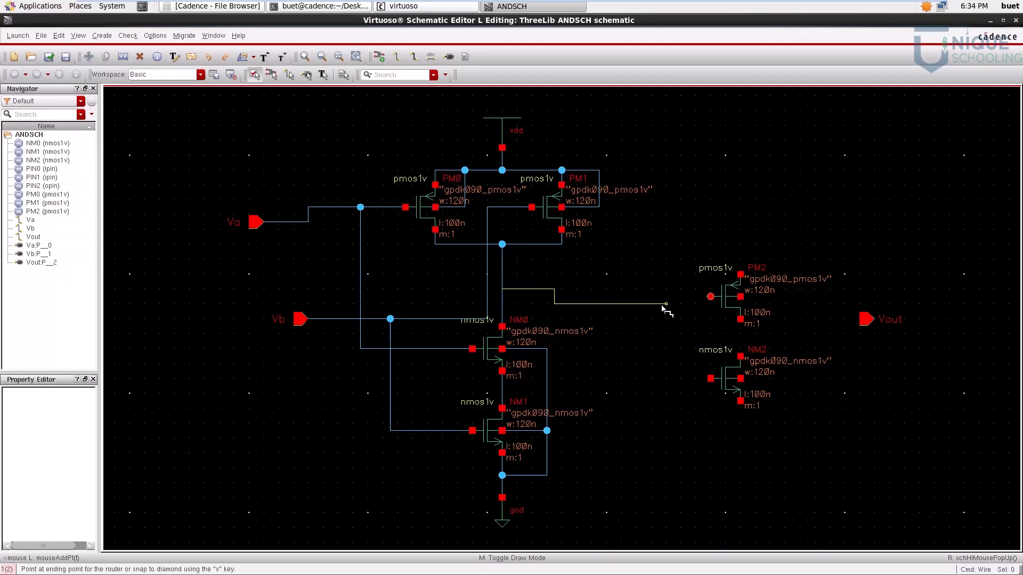
left_click(711, 296)
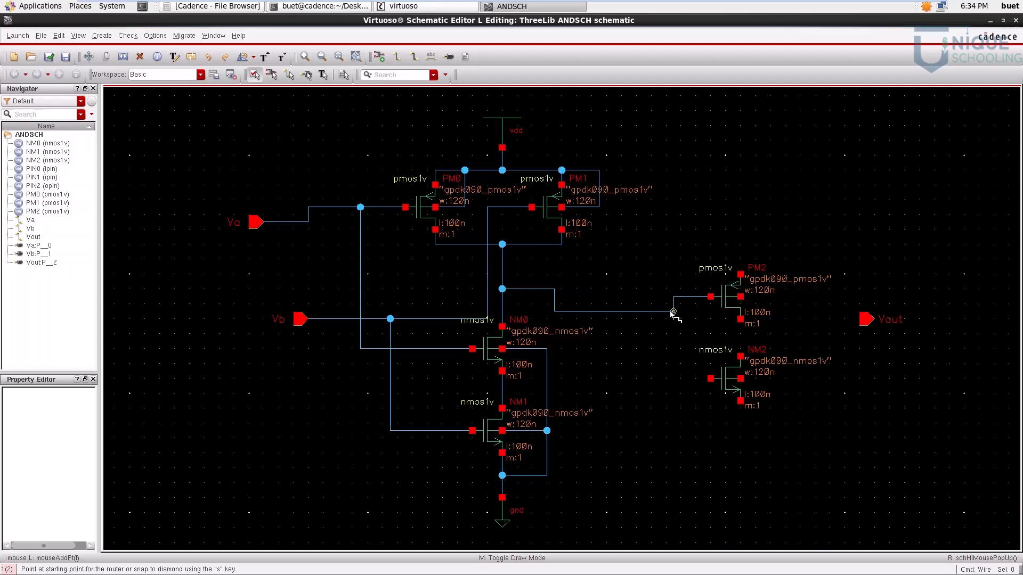
left_click(673, 312)
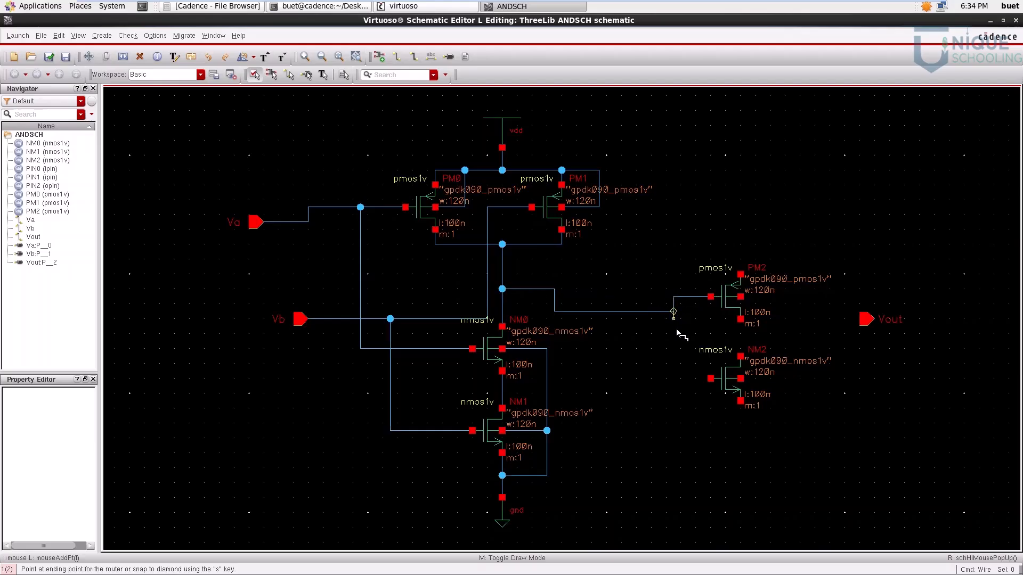
left_click(711, 379)
left_click(740, 319)
left_click(740, 357)
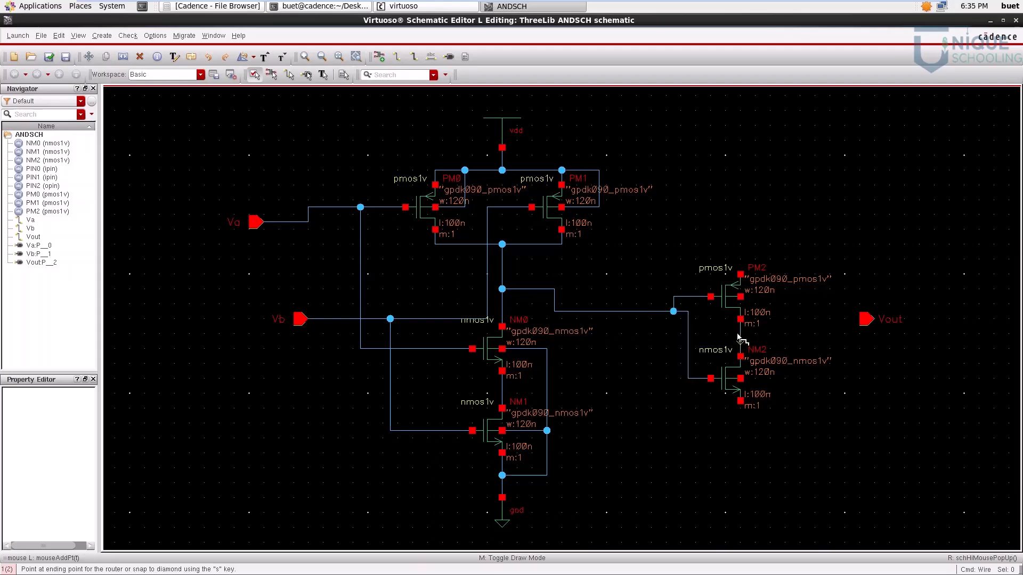
Step: Wire the source of PM2 to the vdd net and the source of NM2 to the ground net
left_click(741, 275)
left_click(502, 155)
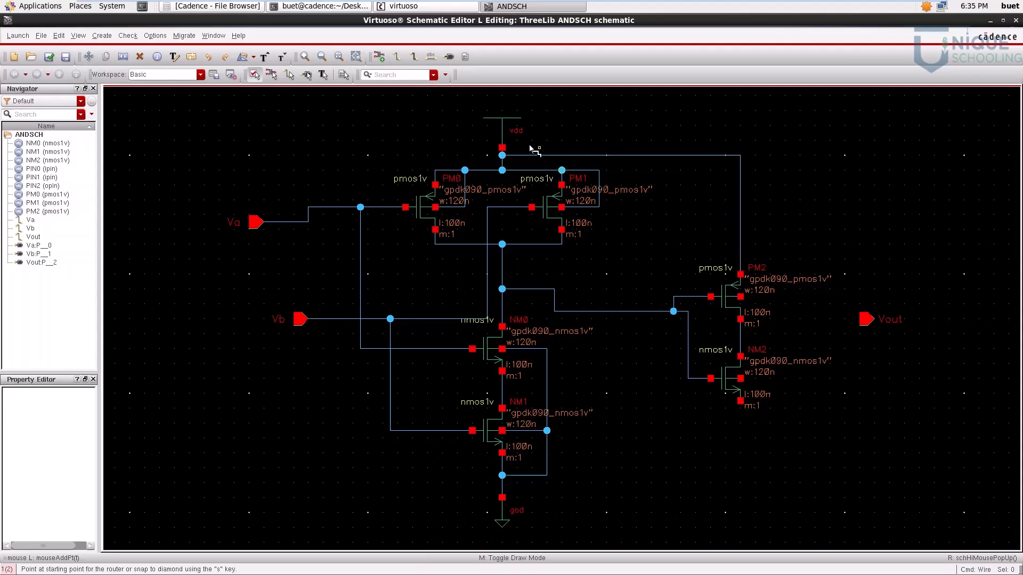
left_click(740, 401)
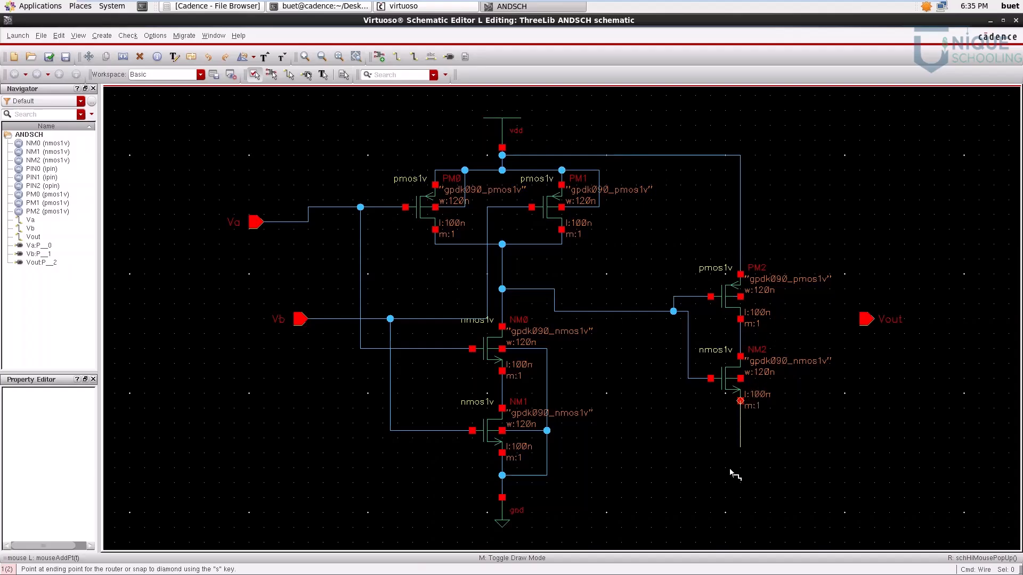
left_click(502, 483)
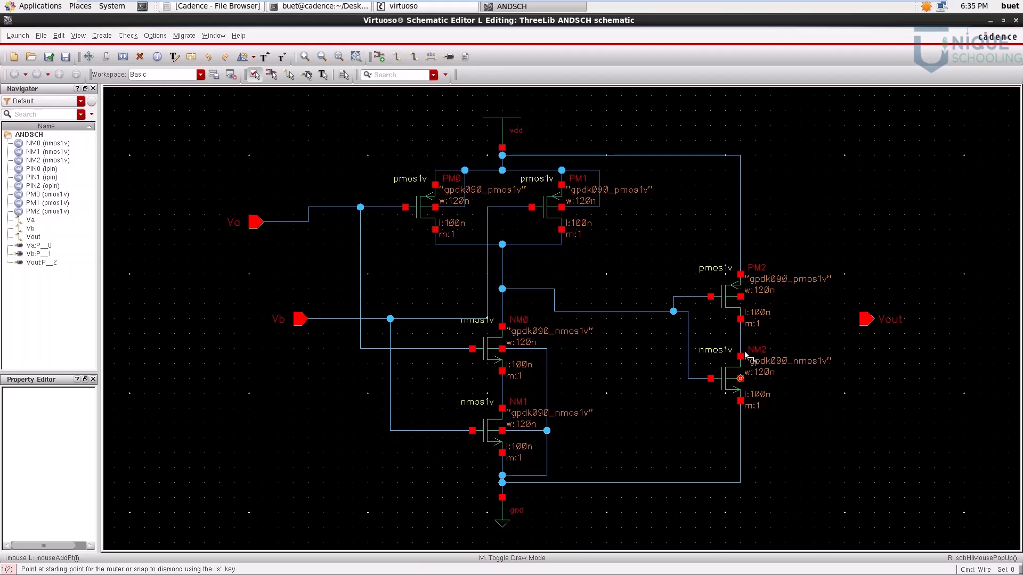
Step: Wire the body terminal of PM2 to its vdd wire and the body terminal of NM2 to its ground wire
left_click(740, 297)
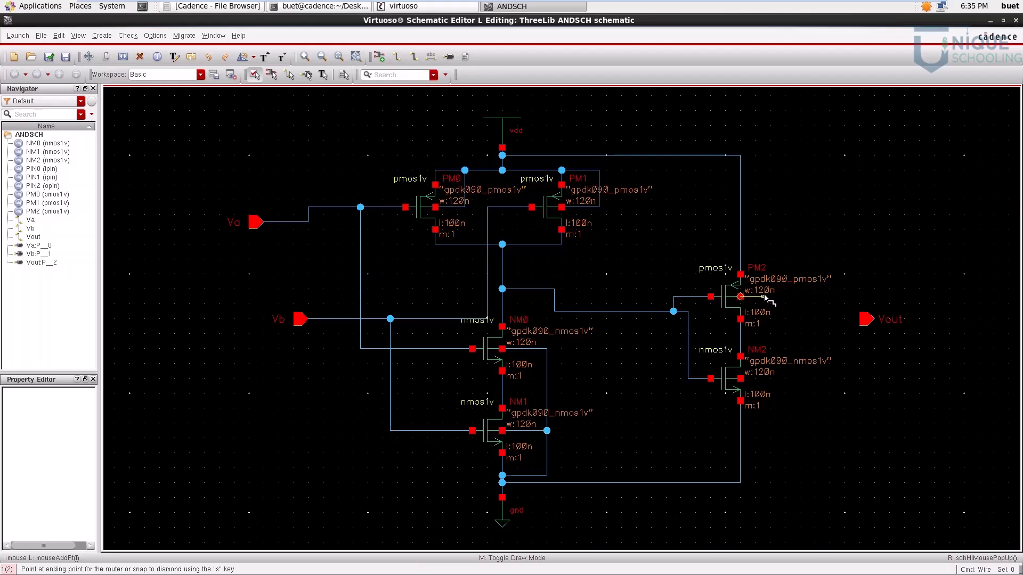
left_click(740, 252)
left_click(741, 379)
left_click(740, 438)
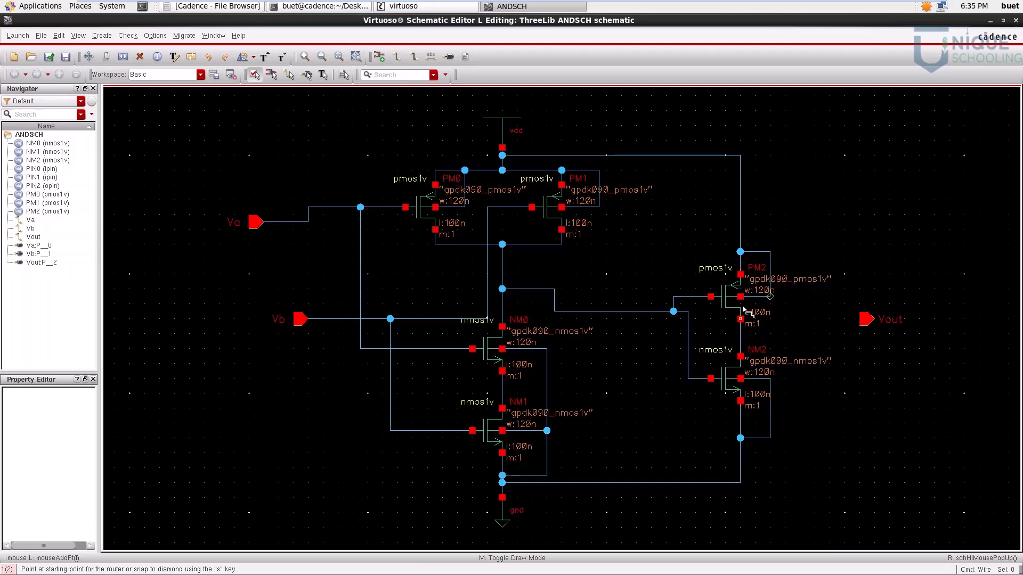
Step: Wire the node between the drains of PM2 and NM2 to the Vout pin and end wiring
left_click(741, 335)
left_click(866, 320)
key("Escape")
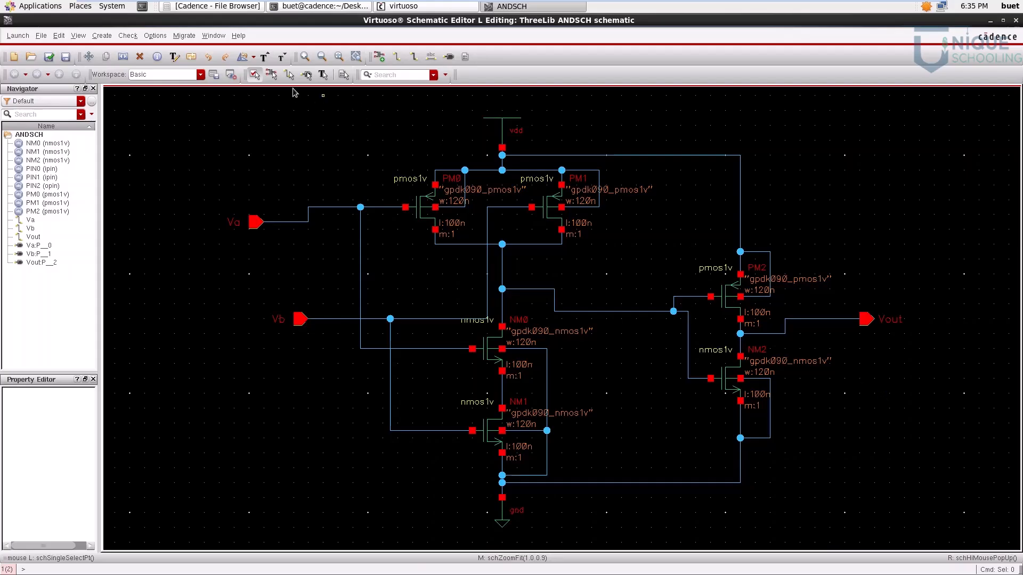
Step: Check and save the ANDSCH schematic, and search it for error markers
left_click(49, 56)
key("g")
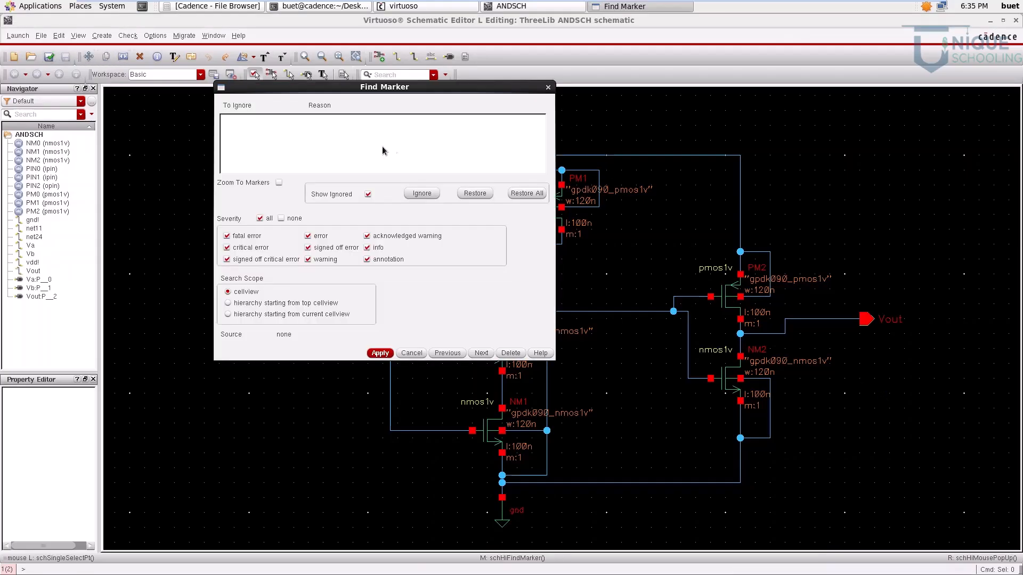
left_click(549, 88)
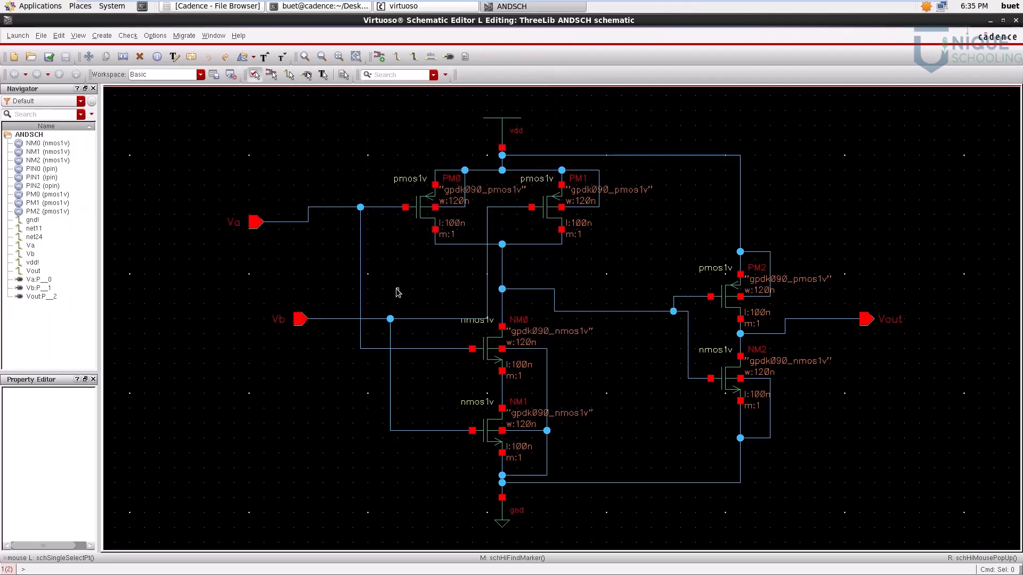
Step: Create a new cellview of type layout for cell ANDLout in library ThreeLib
left_click(414, 7)
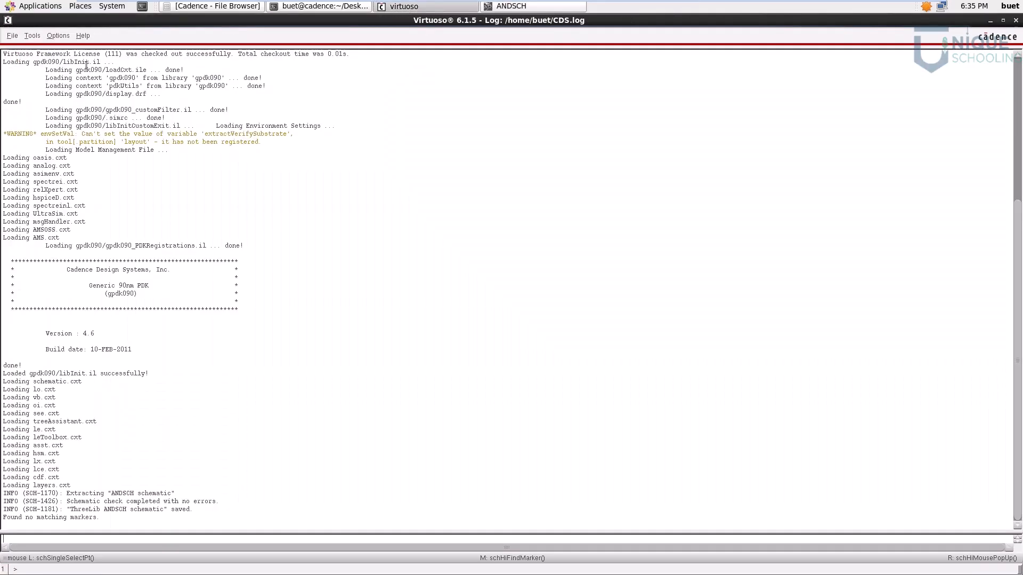
left_click(12, 37)
mouse_move(18, 53)
left_click(175, 63)
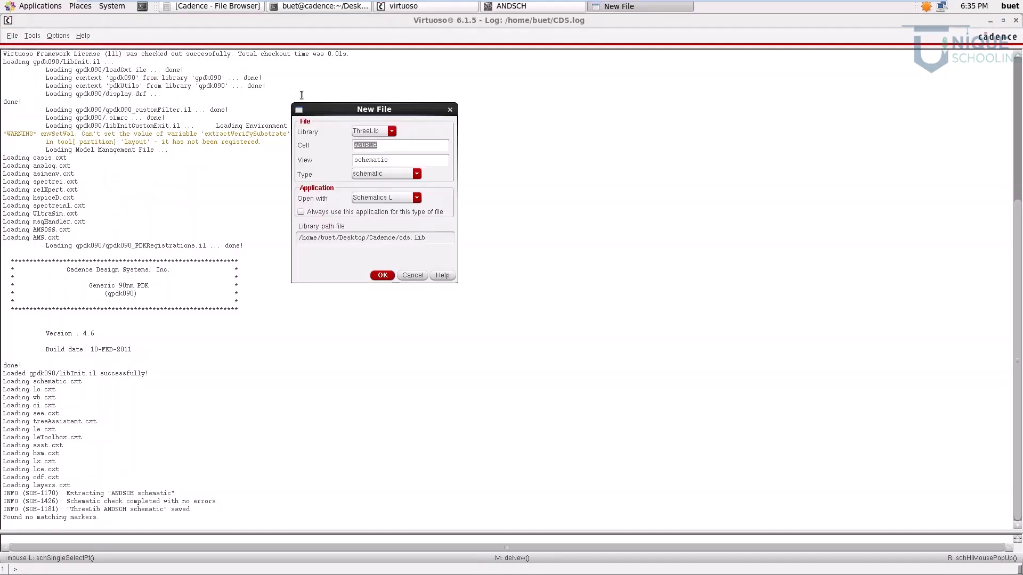
left_click_drag(367, 145, 409, 149)
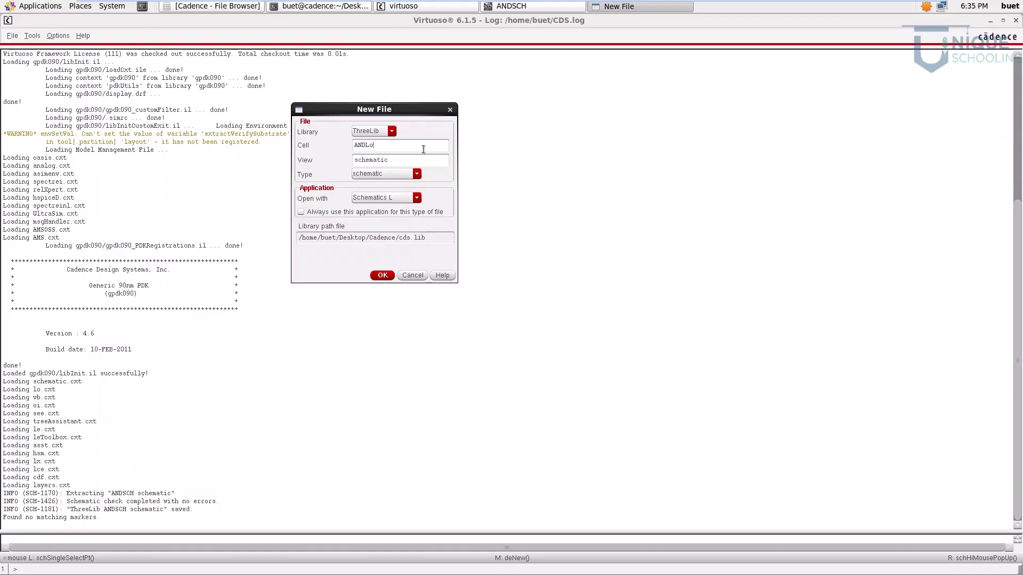
left_click(409, 179)
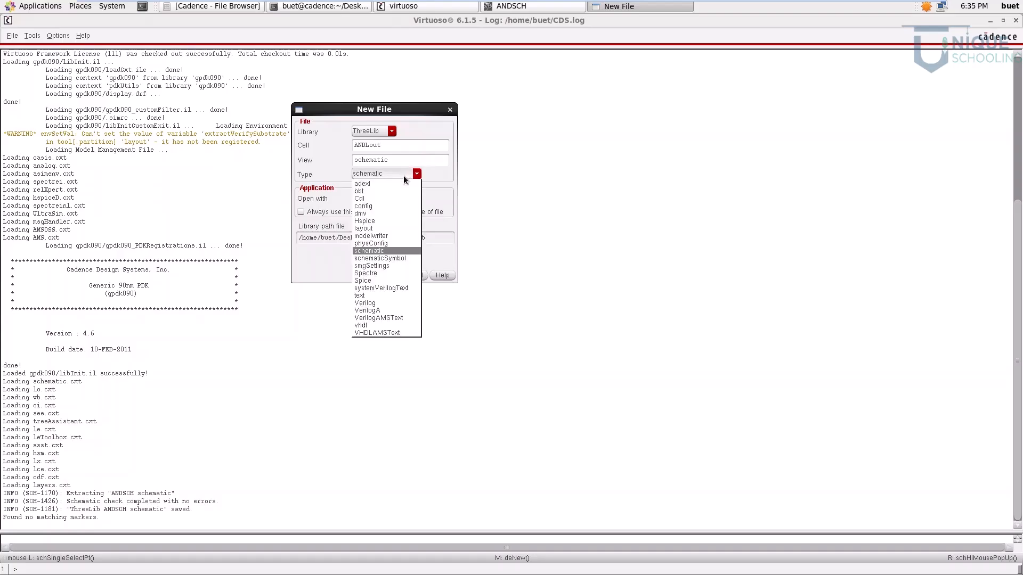
left_click(382, 227)
left_click(382, 275)
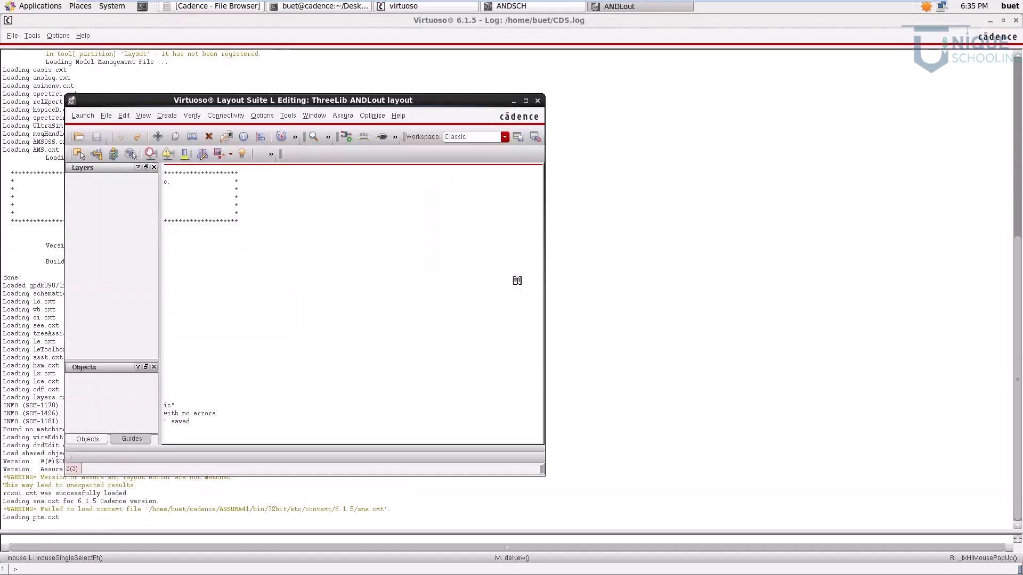
Step: Maximize the layout editor window and widen the layer palette and its layer name column to show full names
left_click(526, 101)
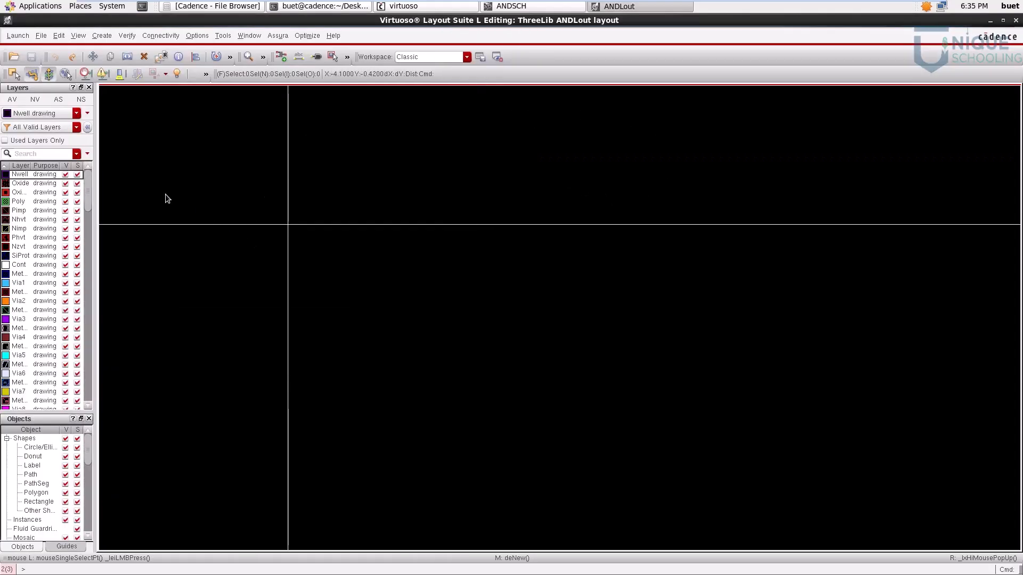
left_click_drag(96, 150, 111, 153)
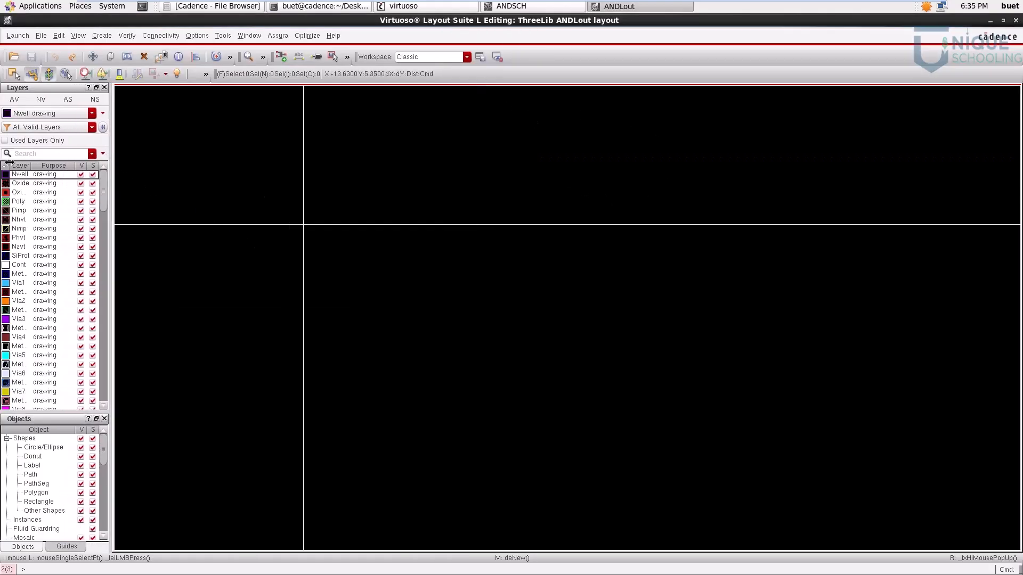
left_click_drag(33, 167, 48, 170)
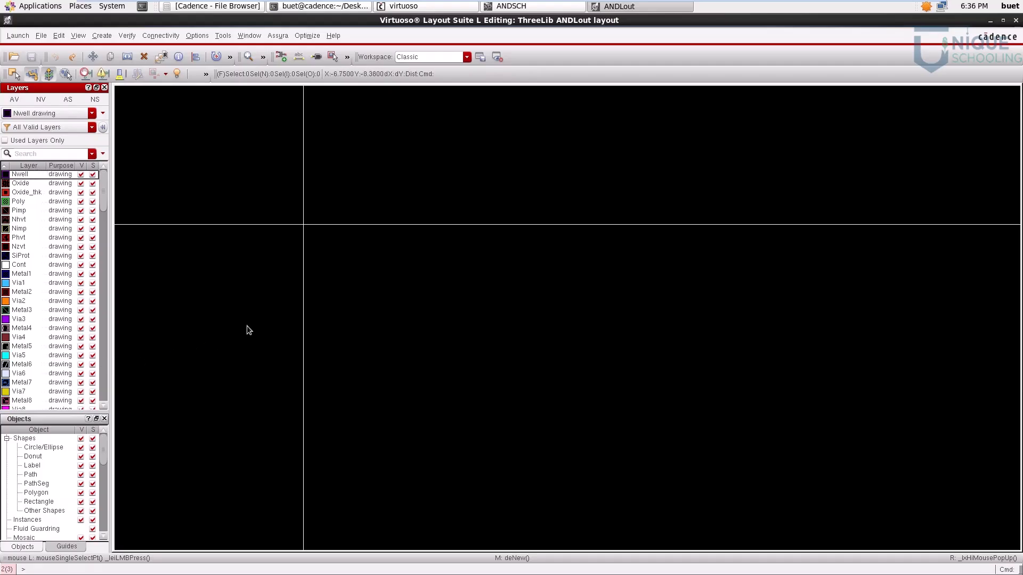
scroll(384, 134, "up", 2, "ctrl")
scroll(392, 192, "up", 1, "ctrl")
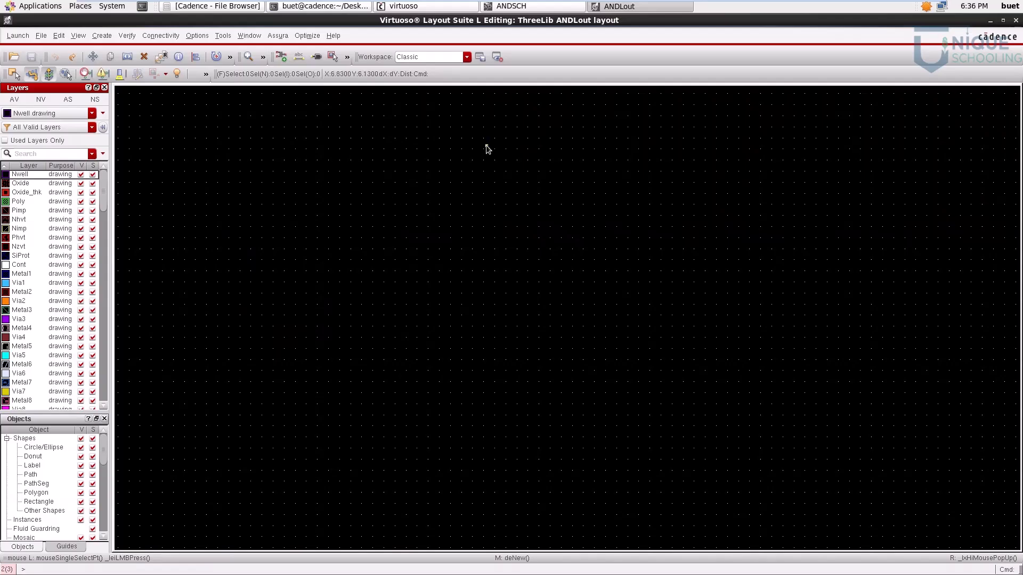
Step: Review the finished ANDSCH schematic and return to the ANDLout layout
left_click(531, 12)
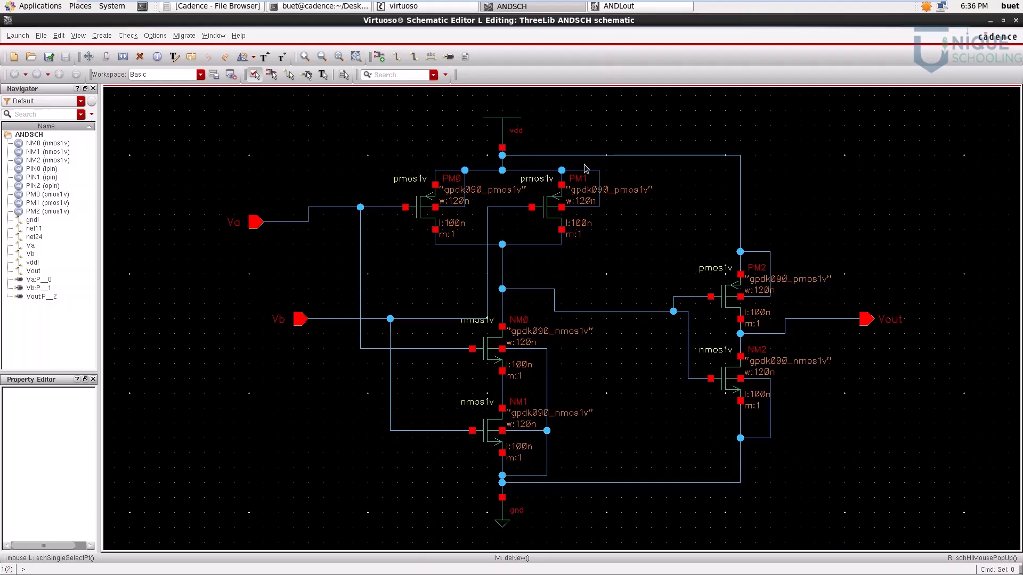
left_click(641, 11)
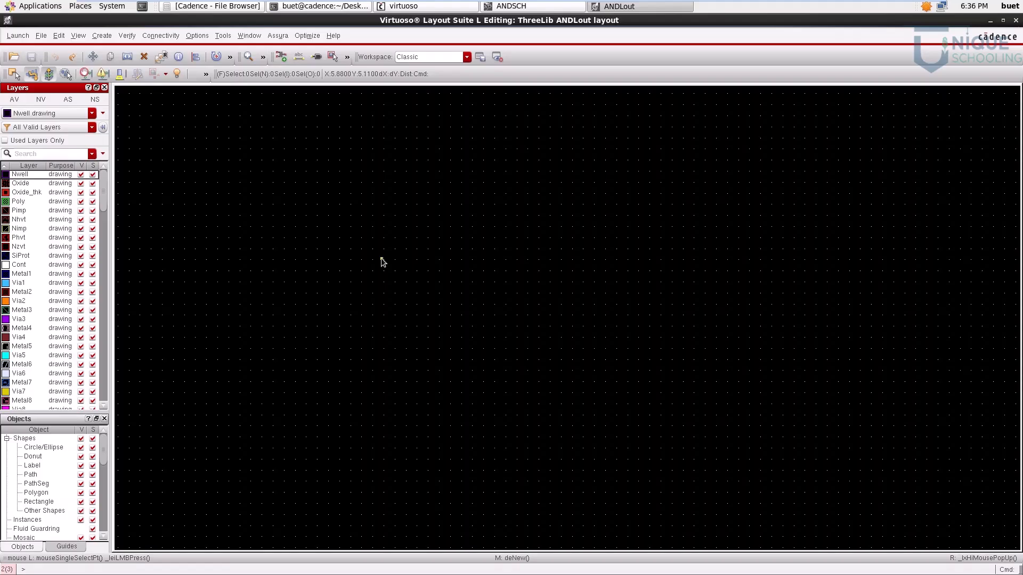
Step: Draw a rectangle on the Cont drawing layer in the upper middle of the empty layout
left_click(17, 265)
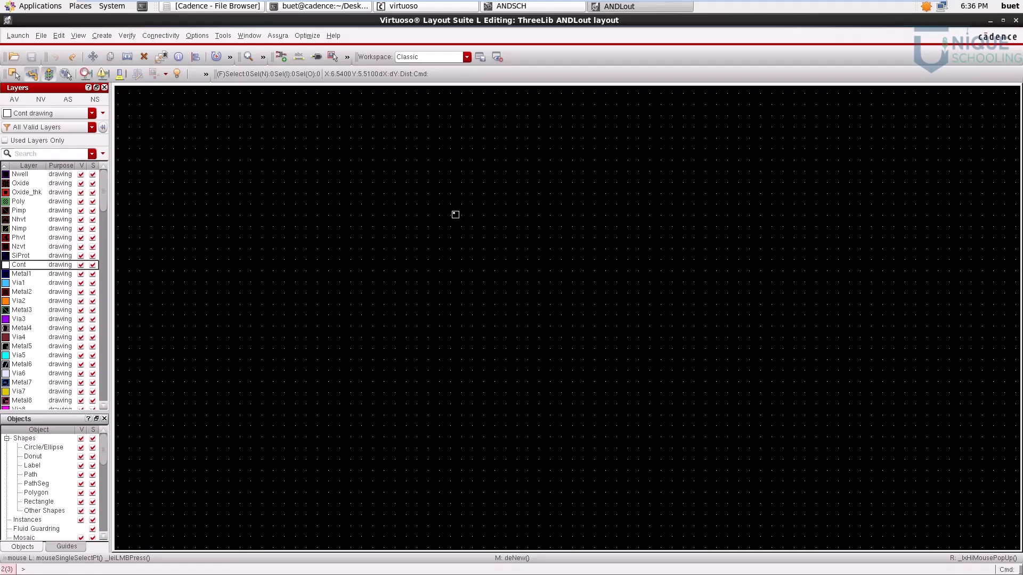
key("r")
left_click(470, 195)
left_click(549, 258)
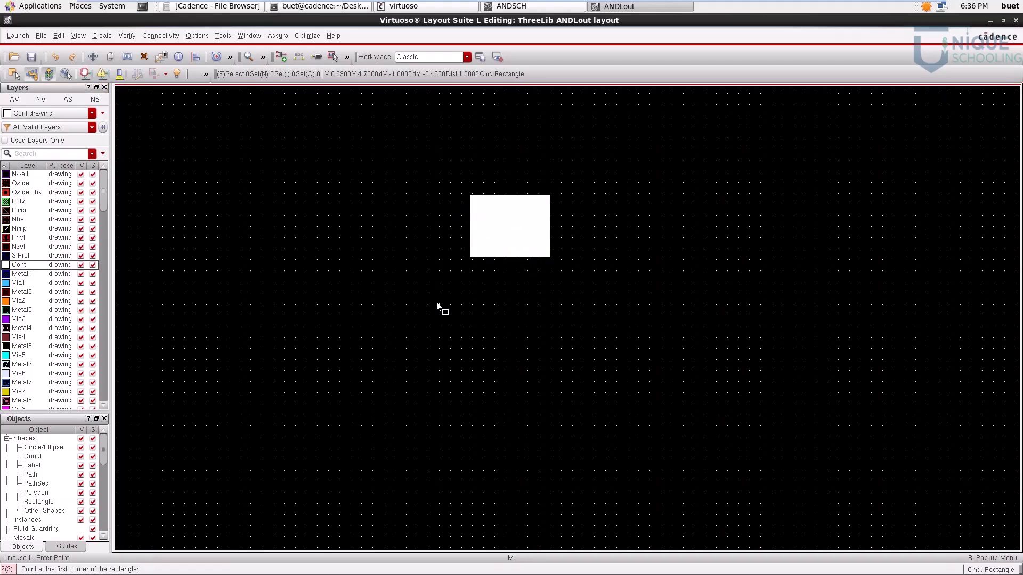
Step: Draw a Metal1 rectangle to the left of the Cont rectangle and end the Rectangle command
left_click(32, 274)
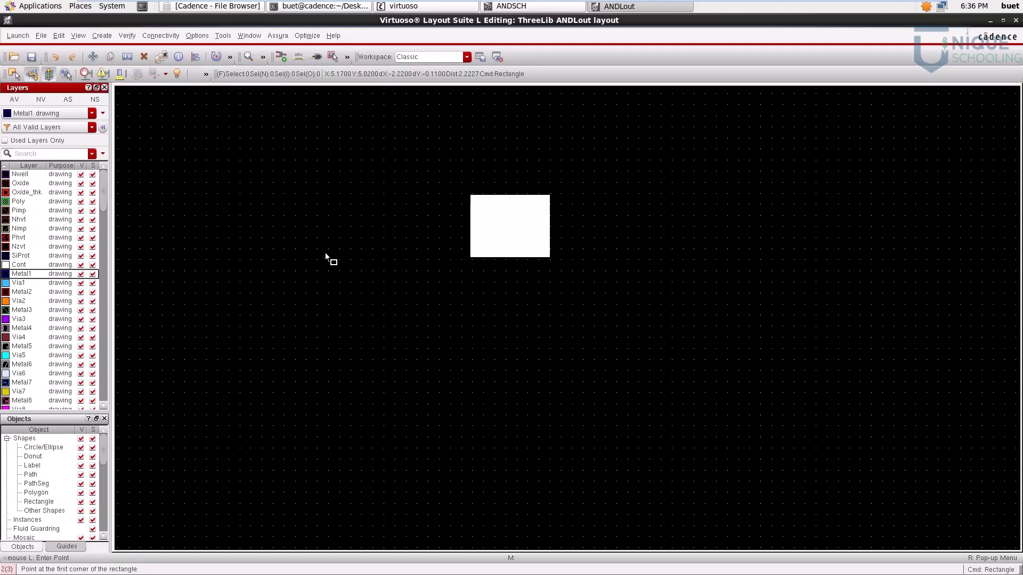
left_click(331, 204)
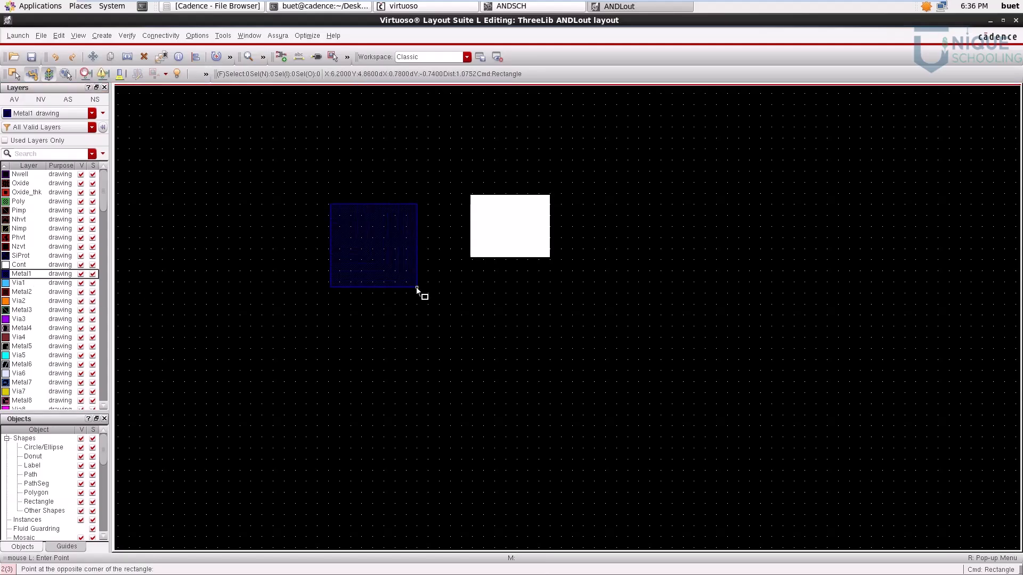
left_click(429, 288)
key("Escape")
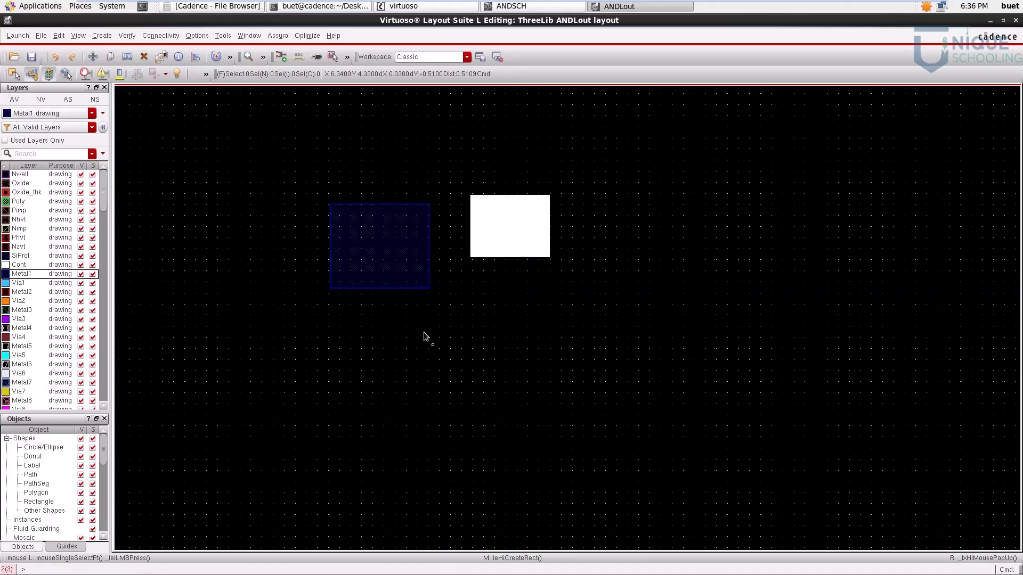
Step: Draw a rectangle on the Oxide drawing layer above and to the left of the Metal1 rectangle
left_click(23, 184)
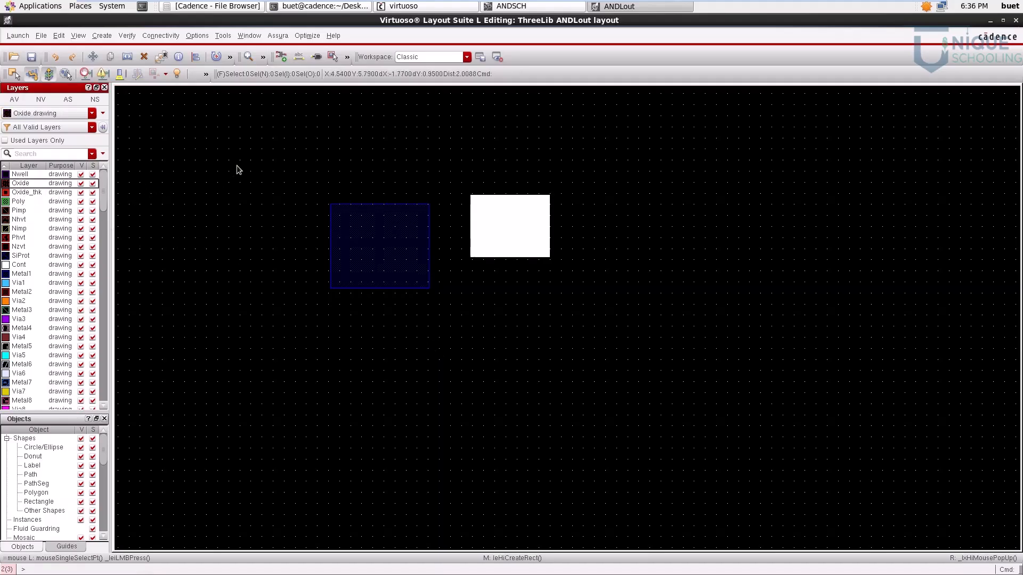
key("r")
left_click(259, 132)
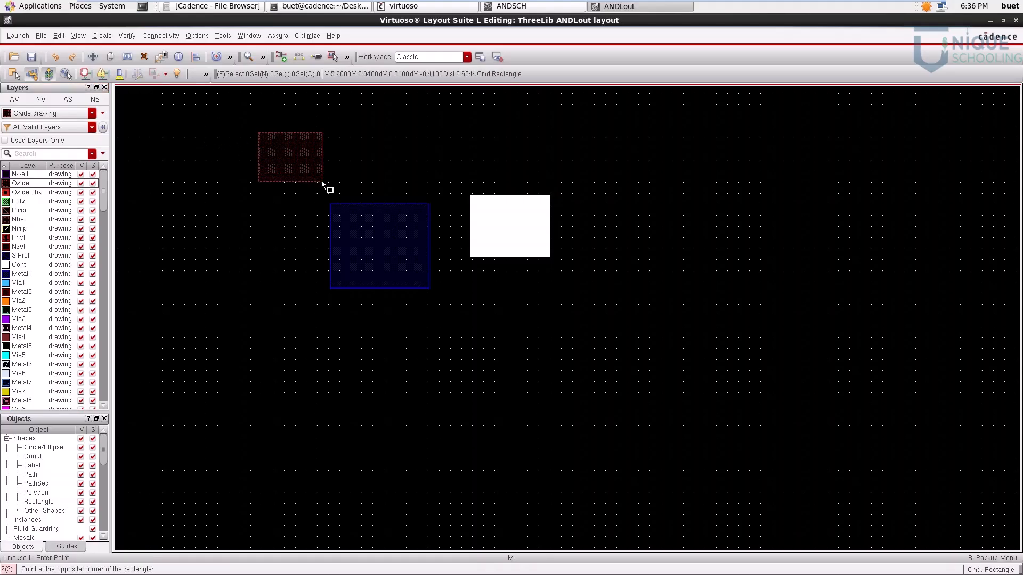
left_click(333, 196)
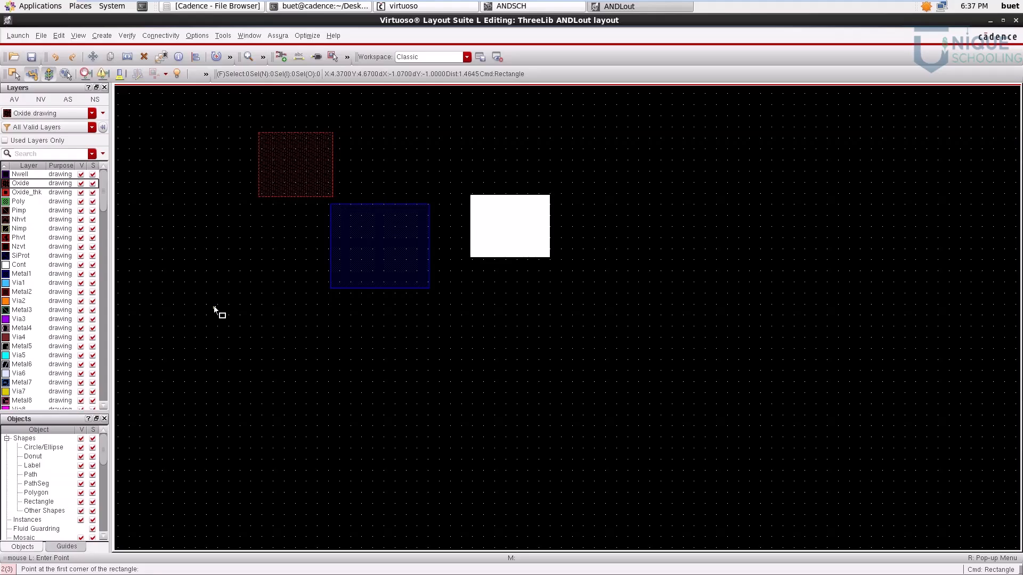
key("Escape")
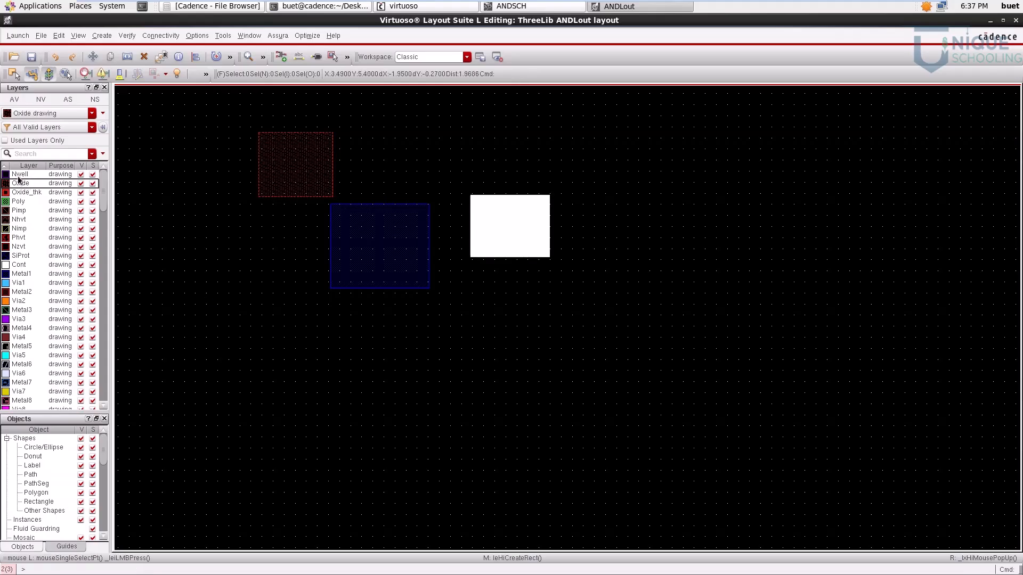
Step: Draw an Nwell rectangle about 1.32 by 1.20 units to the right of the Cont rectangle
left_click(18, 176)
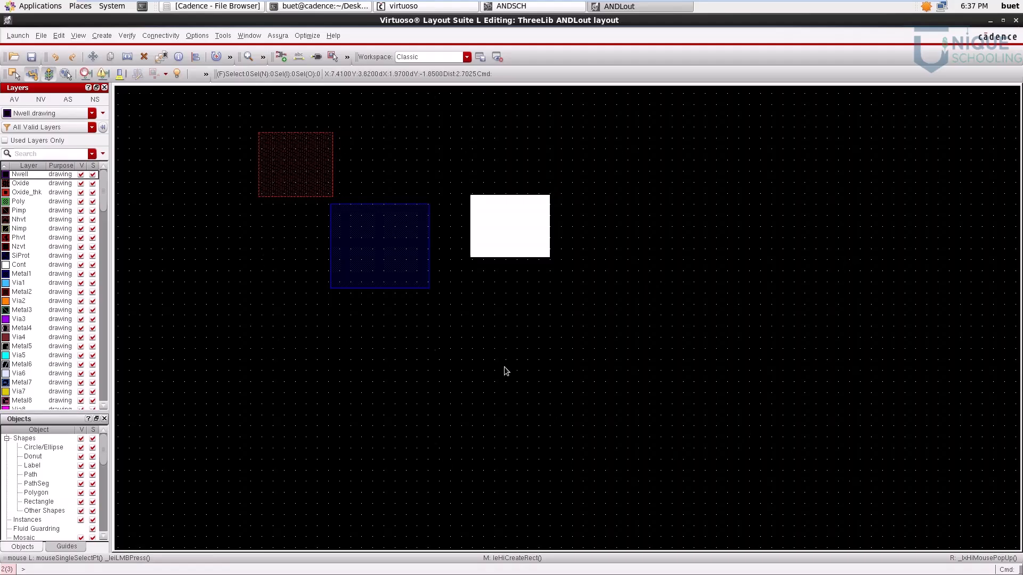
key("r")
left_click(676, 134)
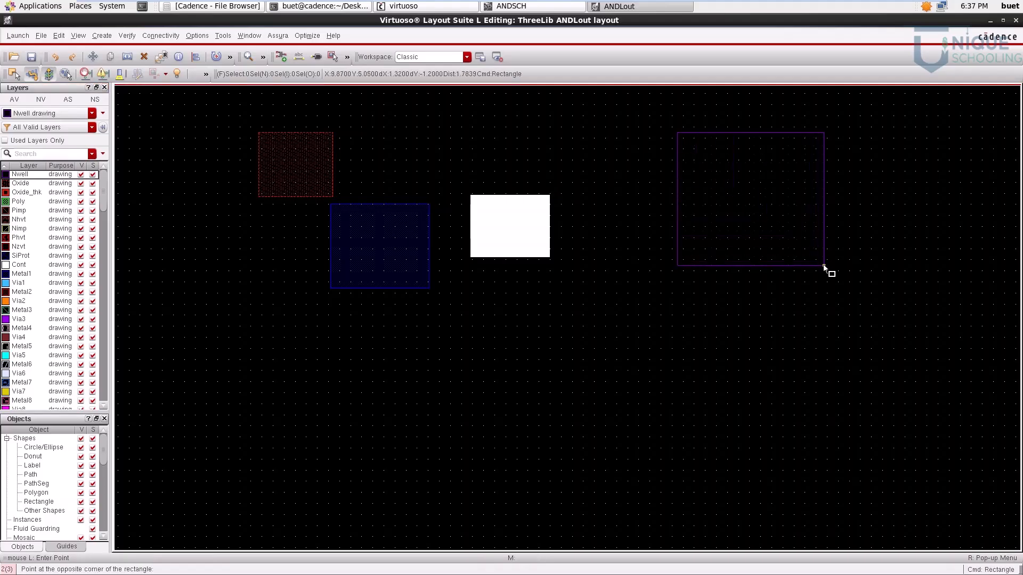
left_click(824, 266)
key("Escape")
Step: Draw a rectangle on the Poly drawing layer below the Nwell and Cont rectangles
left_click(20, 202)
key("r")
left_click(595, 285)
left_click(725, 428)
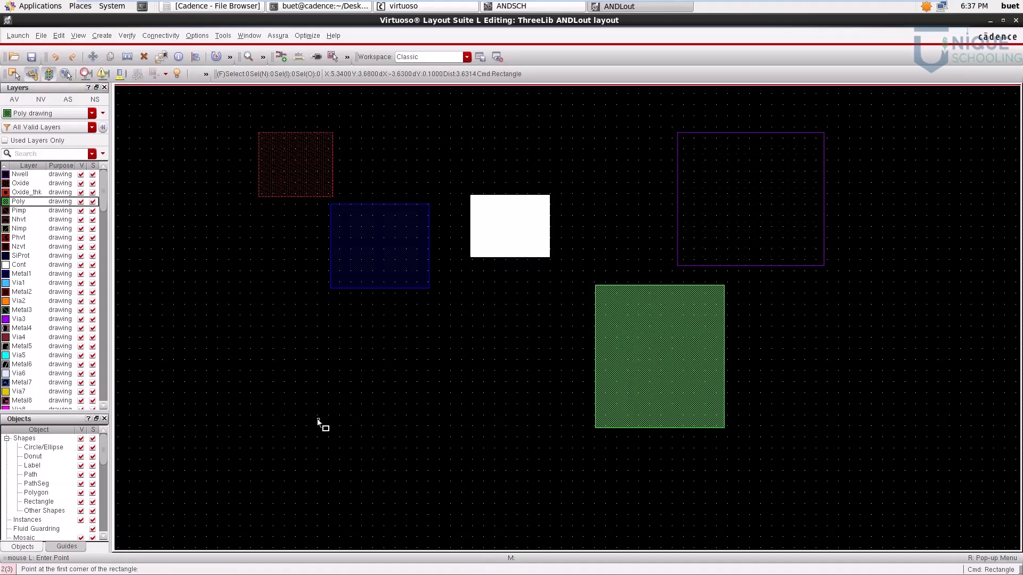
key("Escape")
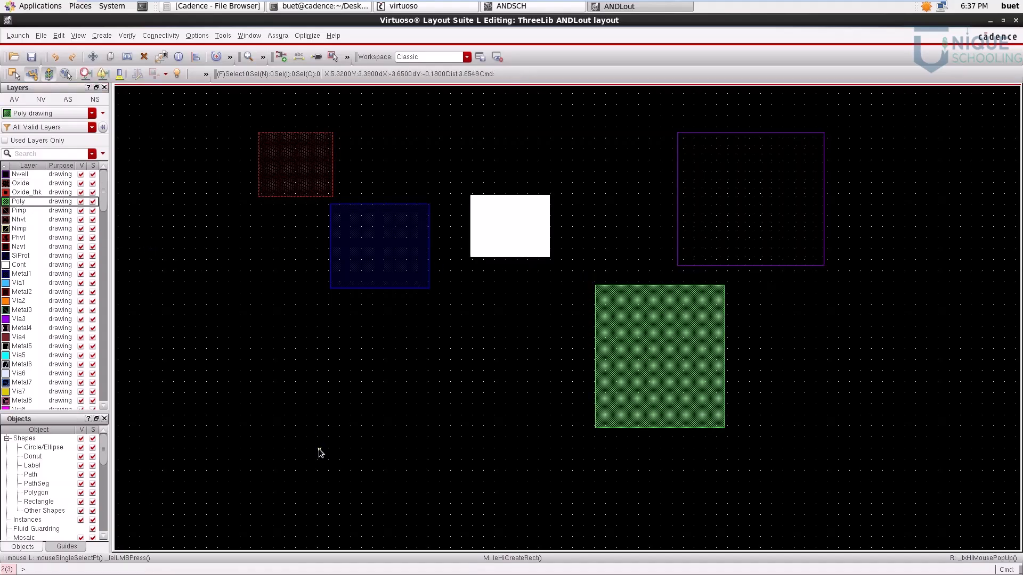
Step: Draw a rectangle about 1.03 by 1.21 units on the Pimp drawing layer, below and to the left of the Metal1 rectangle
left_click(26, 213)
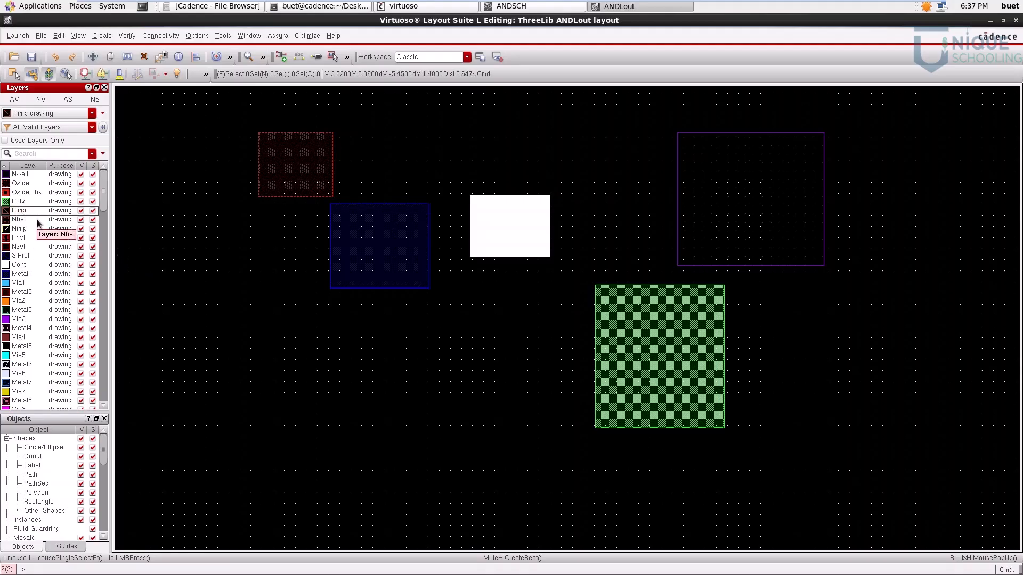
key("r")
left_click(197, 255)
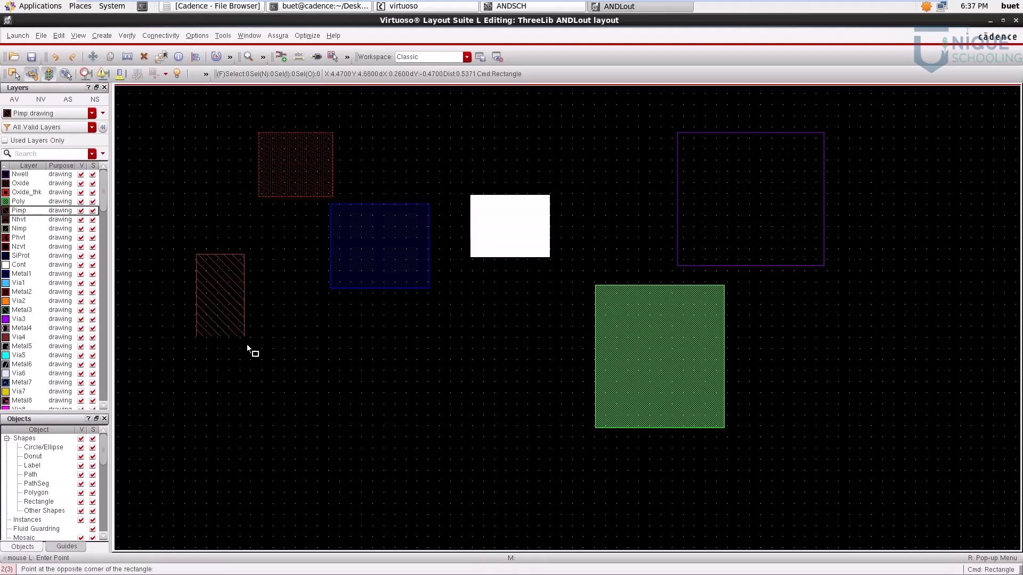
left_click(311, 389)
key("Escape")
key("f")
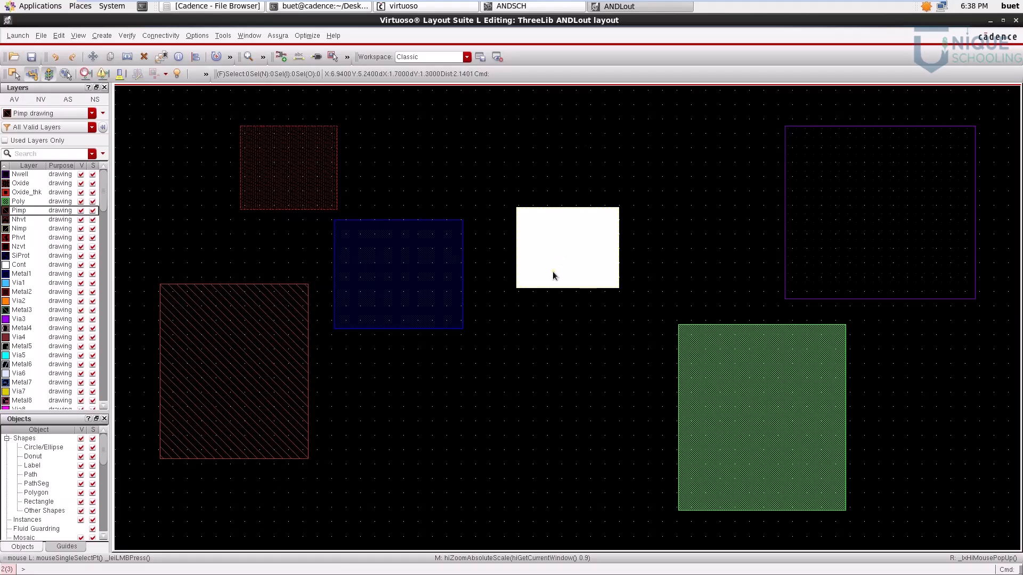
Step: Set the Cont rectangle's width and height to 0.12 each
left_click(581, 250)
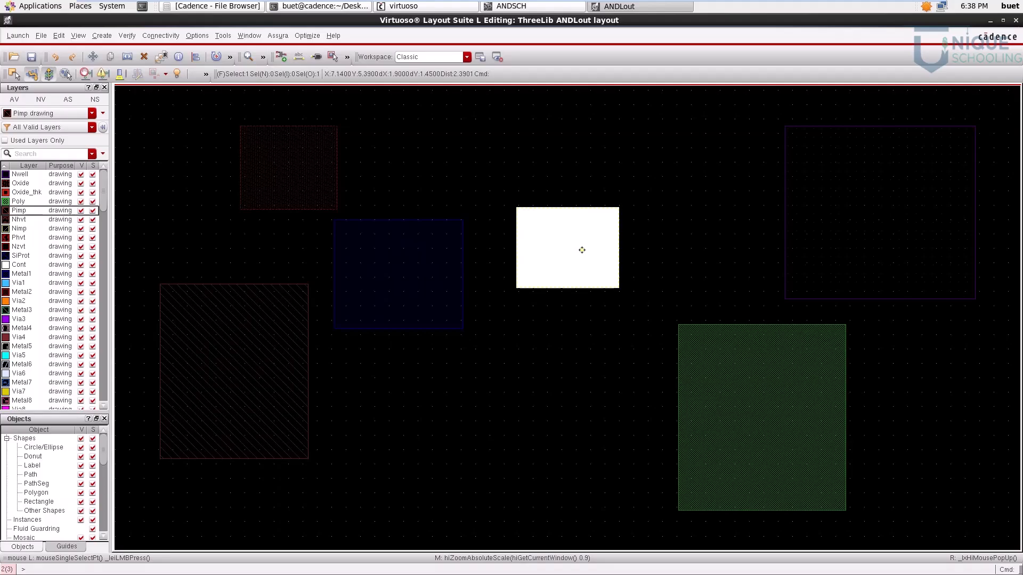
key("q")
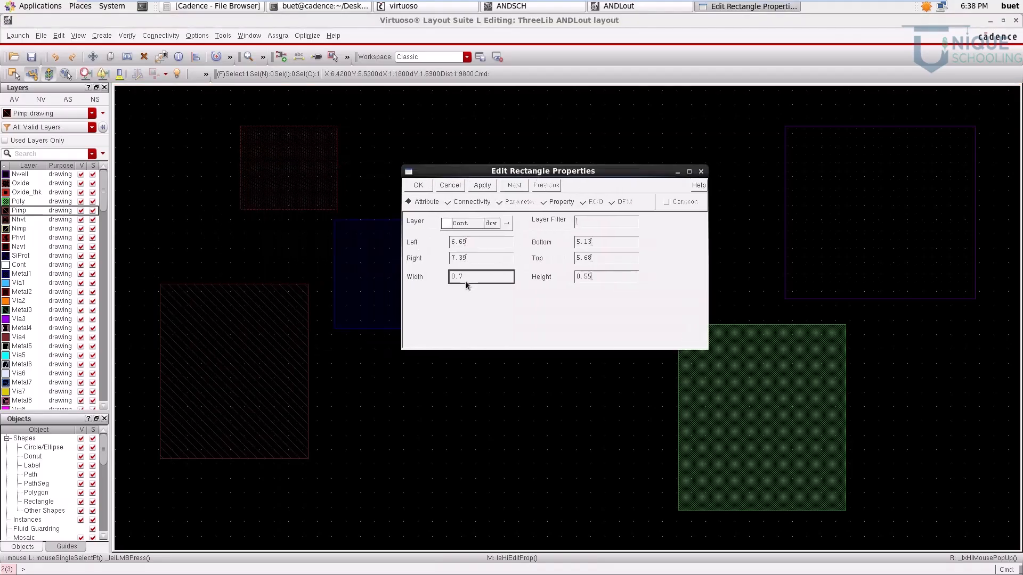
key("BackSpace")
key("BackSpace")
key("BackSpace")
type("0.12")
left_click(597, 278)
key("BackSpace")
key("BackSpace")
key("BackSpace")
key("BackSpace")
type("0.12")
left_click(482, 185)
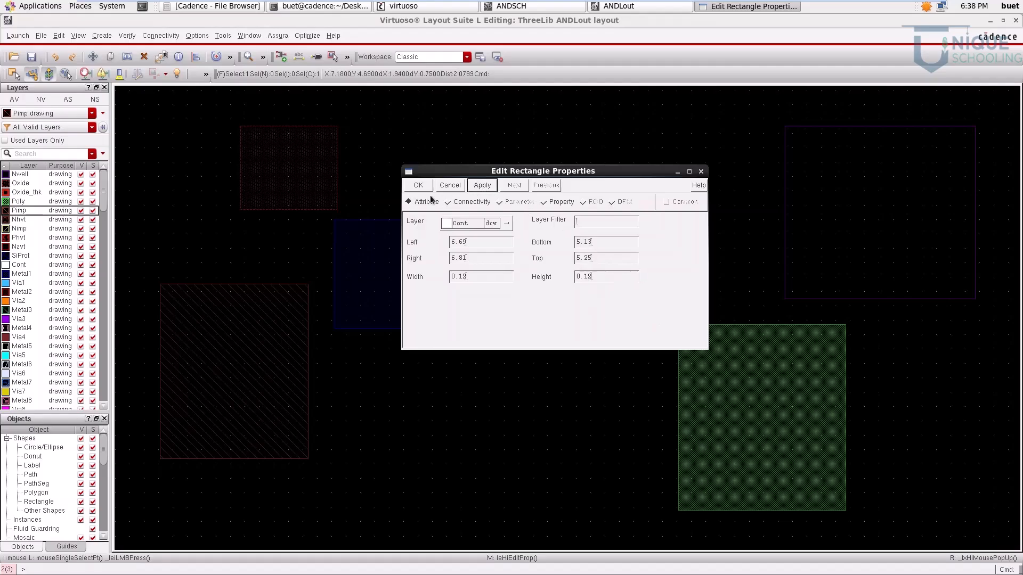
left_click(420, 186)
left_click(528, 330)
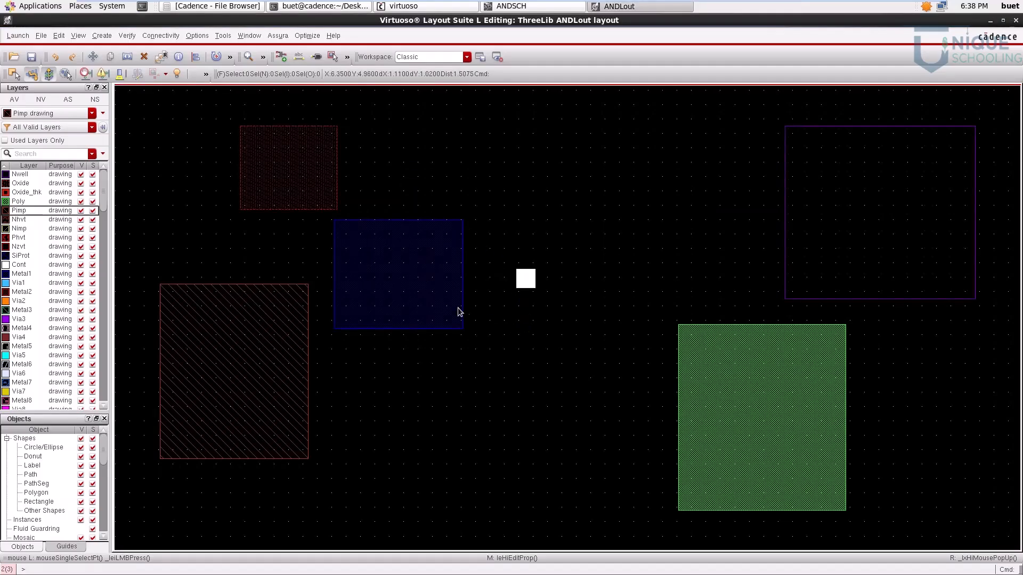
Step: Set the Metal1 rectangle's width and height to 0.24 each and move it directly below the Cont square
left_click(410, 292)
key("q")
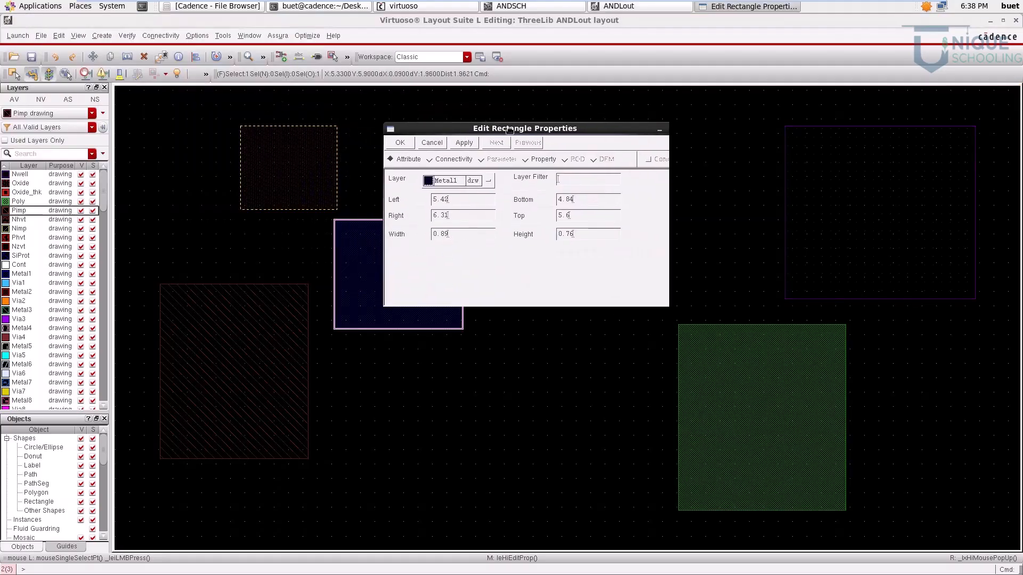
left_click(503, 250)
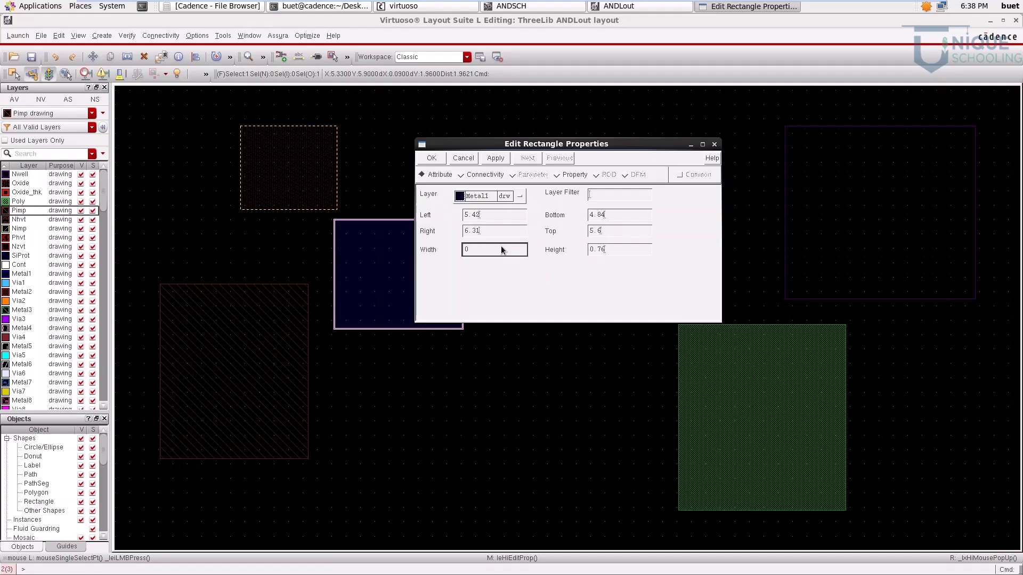
left_click(622, 247)
key("BackSpace")
key("BackSpace")
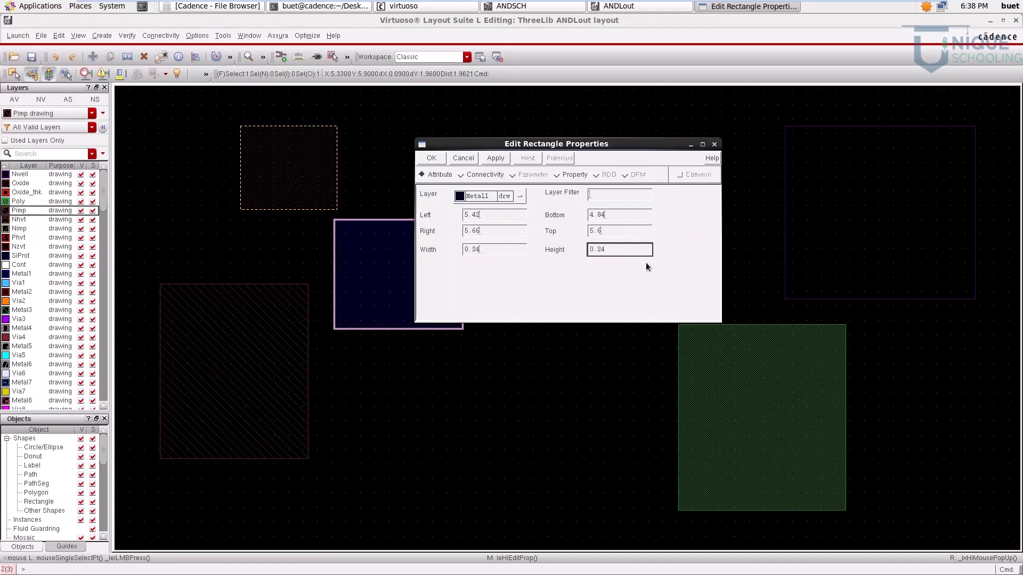
type("24")
left_click(432, 157)
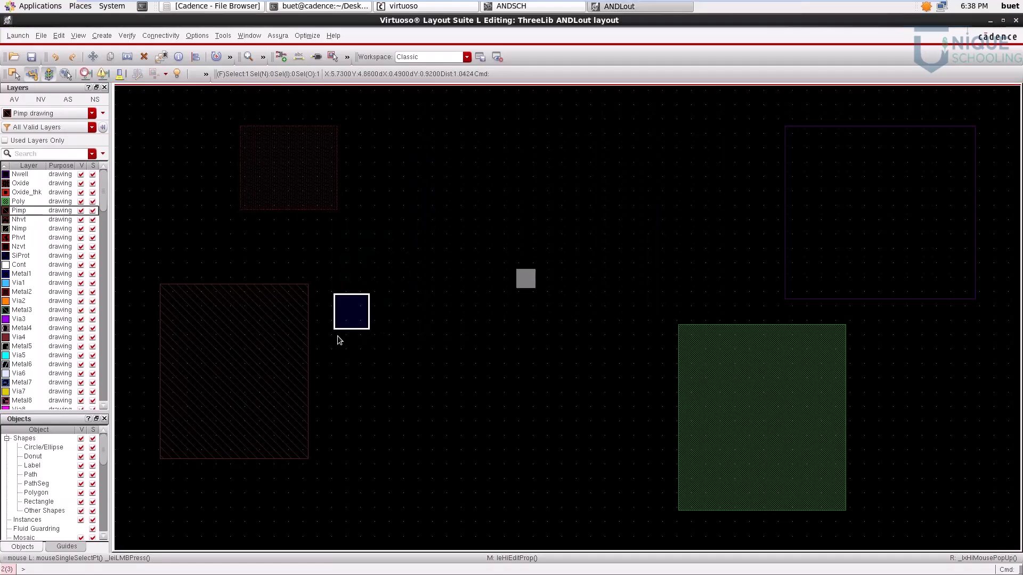
key("m")
left_click(353, 315)
left_click(533, 304)
Step: Set the Oxide rectangle's width to 0.66 and height to 0.24, and move it above the Cont square
left_click(306, 196)
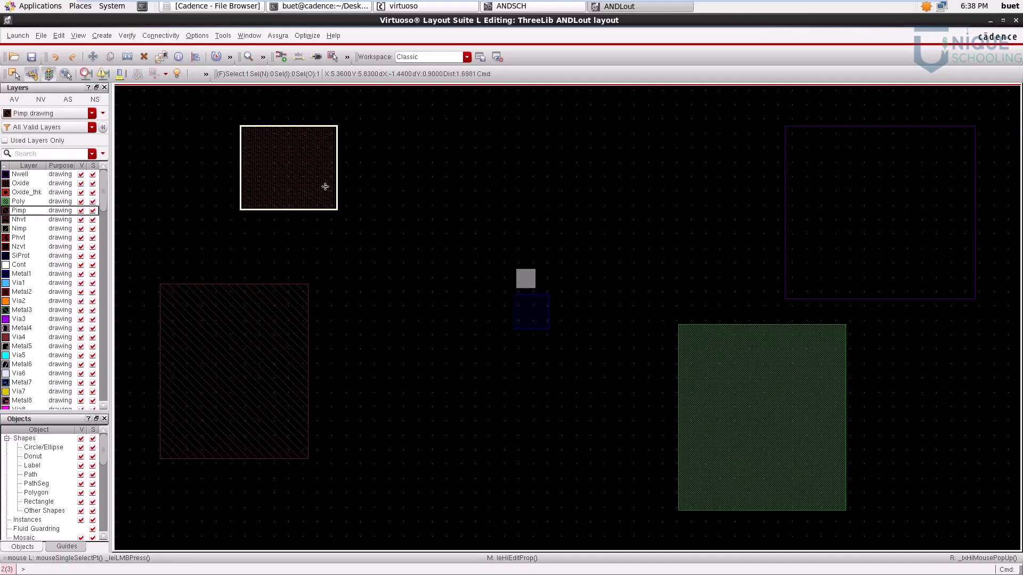
key("q")
left_click_drag(121, 19, 626, 219)
left_click(577, 322)
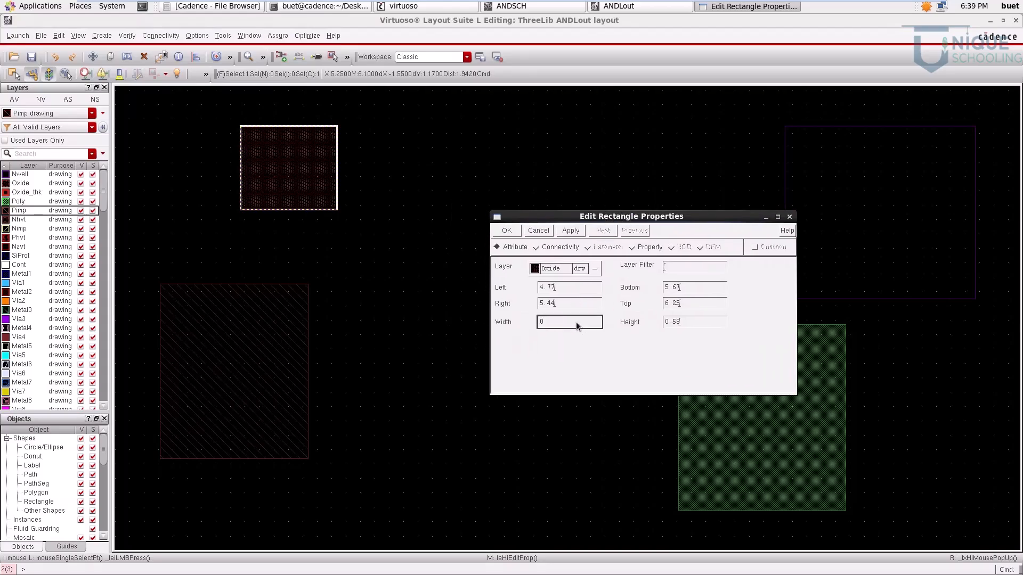
left_click(685, 322)
key("BackSpace")
left_click(506, 231)
key("m")
left_click(299, 204)
left_click(541, 215)
Step: Set the Poly rectangle's width to 0.1 and height to 0.6, and move it just right of the Cont and Metal1 squares
left_click(810, 406)
key("q")
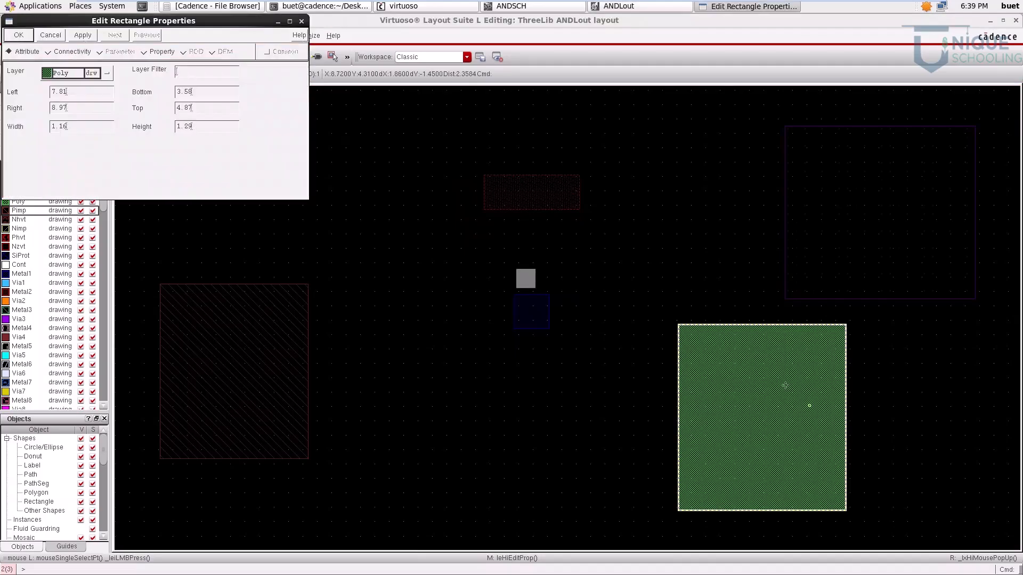
left_click(537, 289)
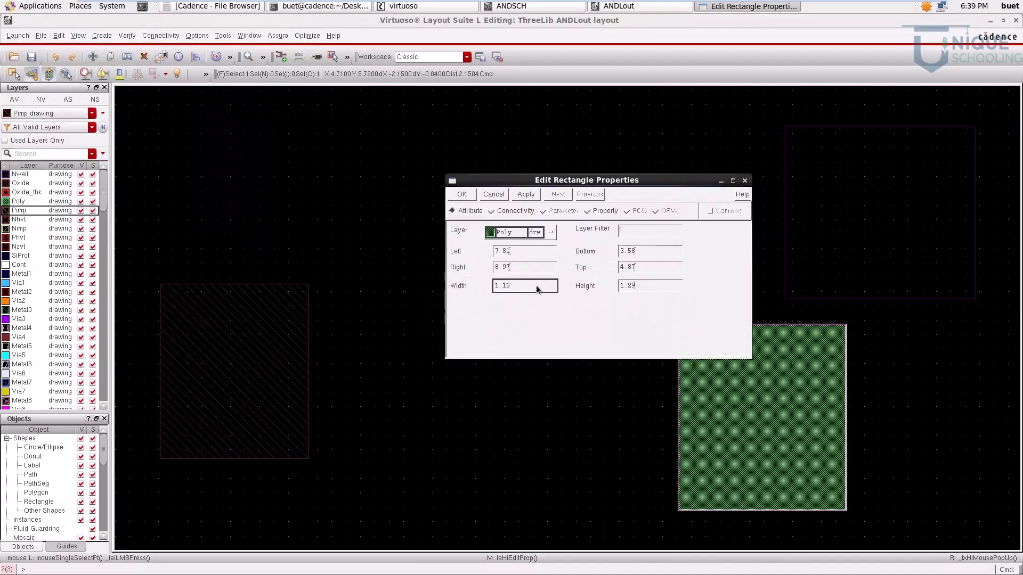
type(".")
left_click(667, 286)
key("BackSpace")
key("BackSpace")
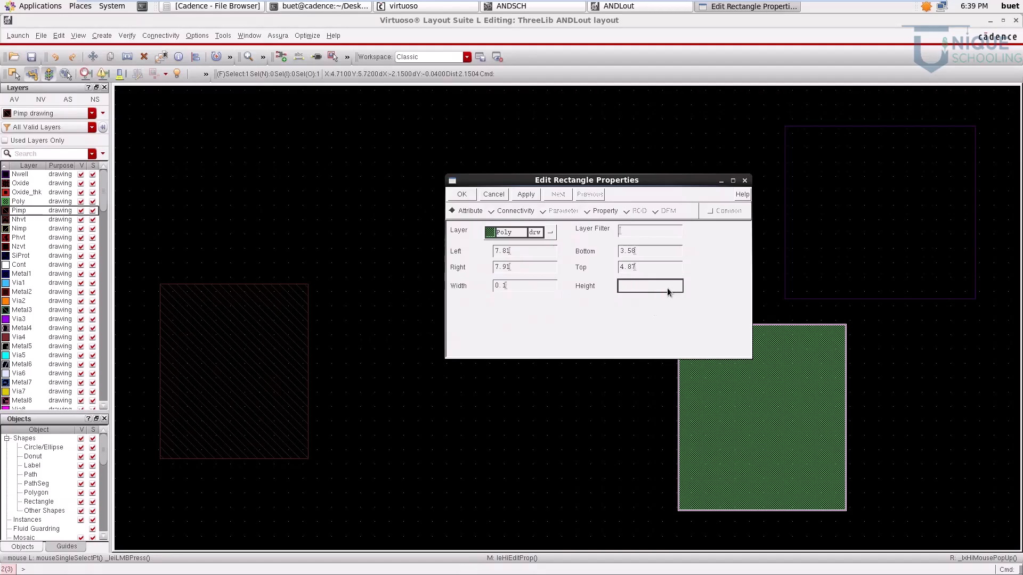
type("0.3")
left_click(462, 193)
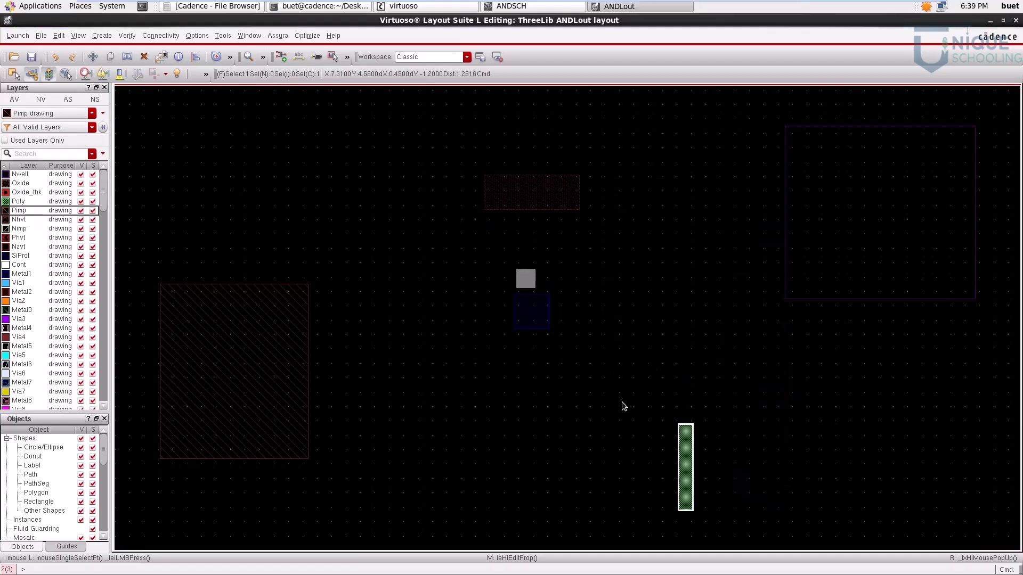
left_click_drag(675, 466, 572, 303)
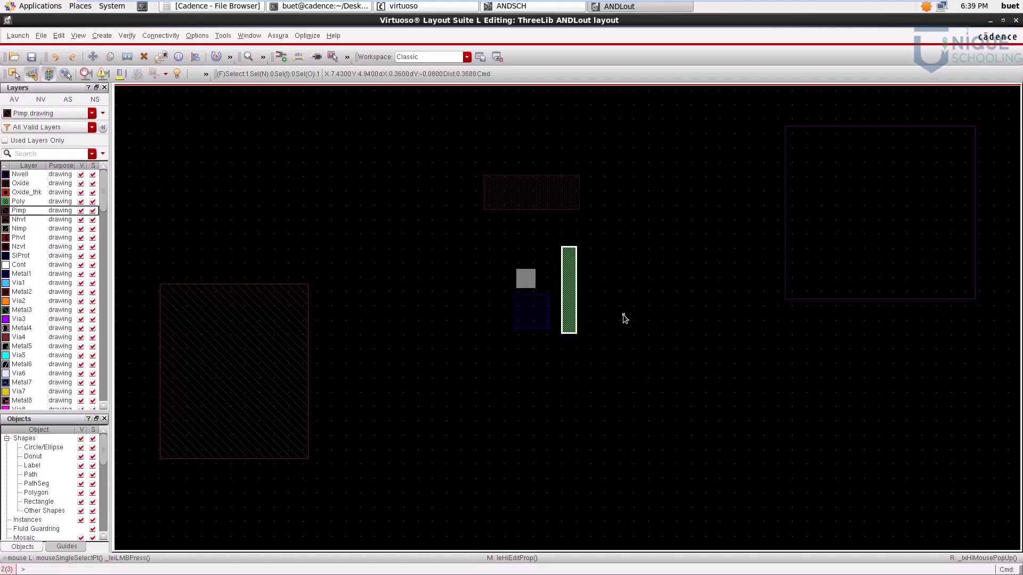
left_click(624, 318)
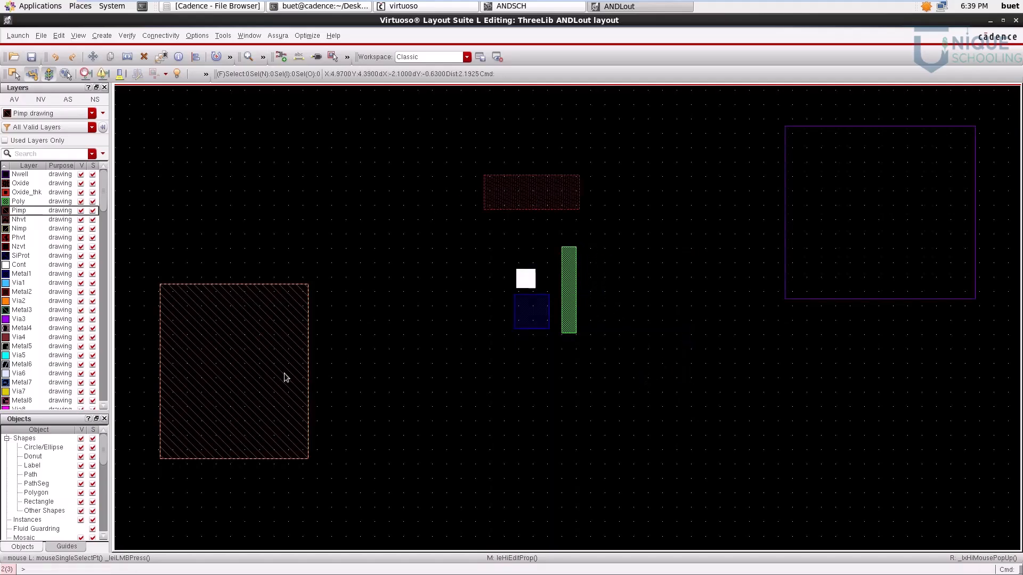
Step: Set the Pimp rectangle's width to 1.02 and height to 0.6, and move it below the Metal1 square
left_click(245, 370)
key("q")
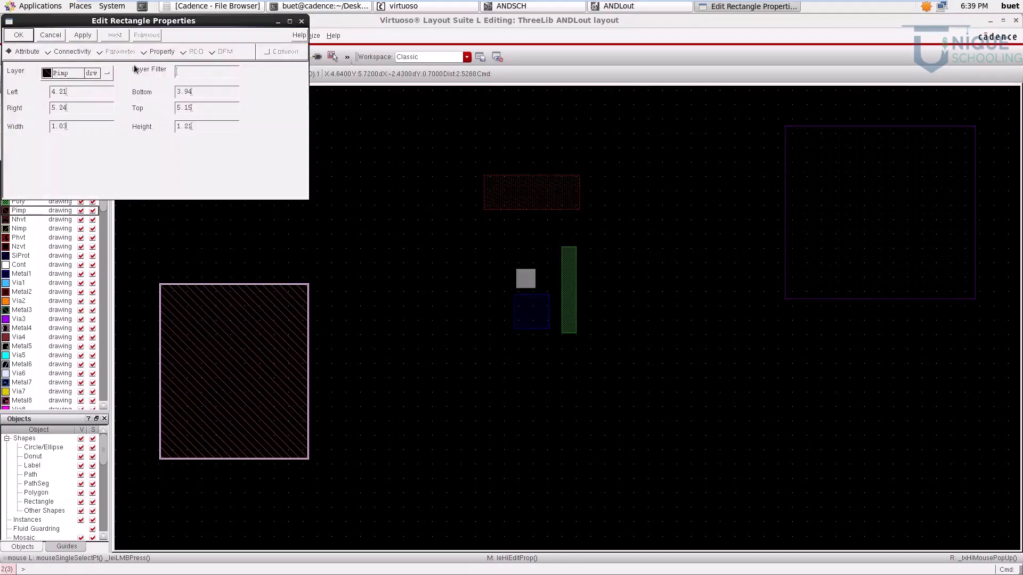
left_click(507, 292)
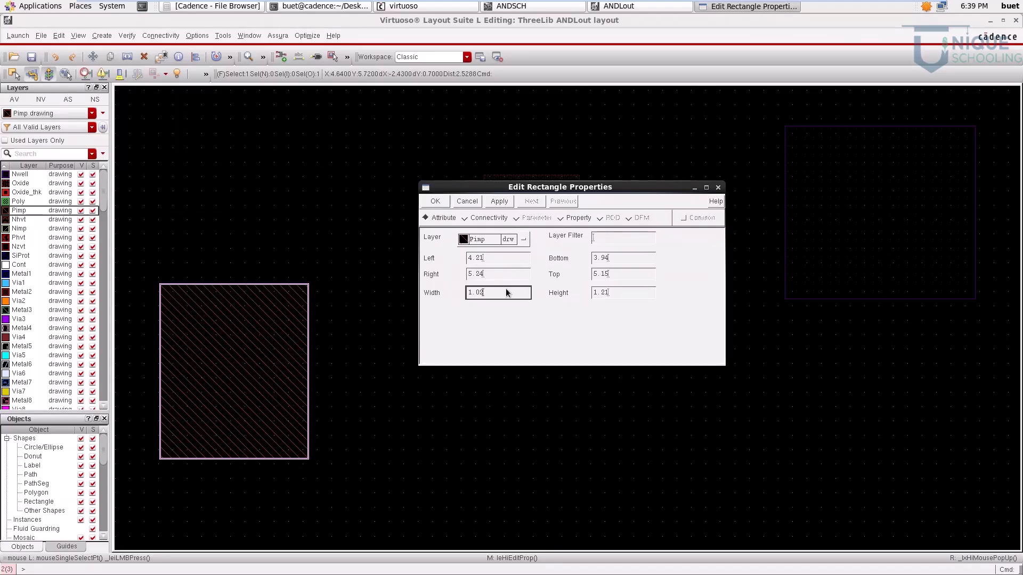
left_click(610, 295)
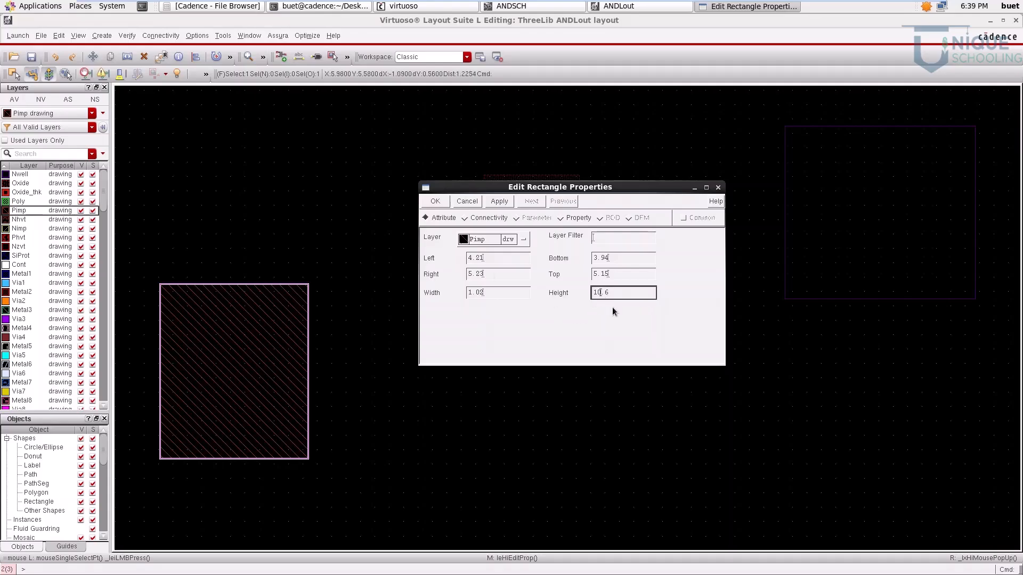
key("Return")
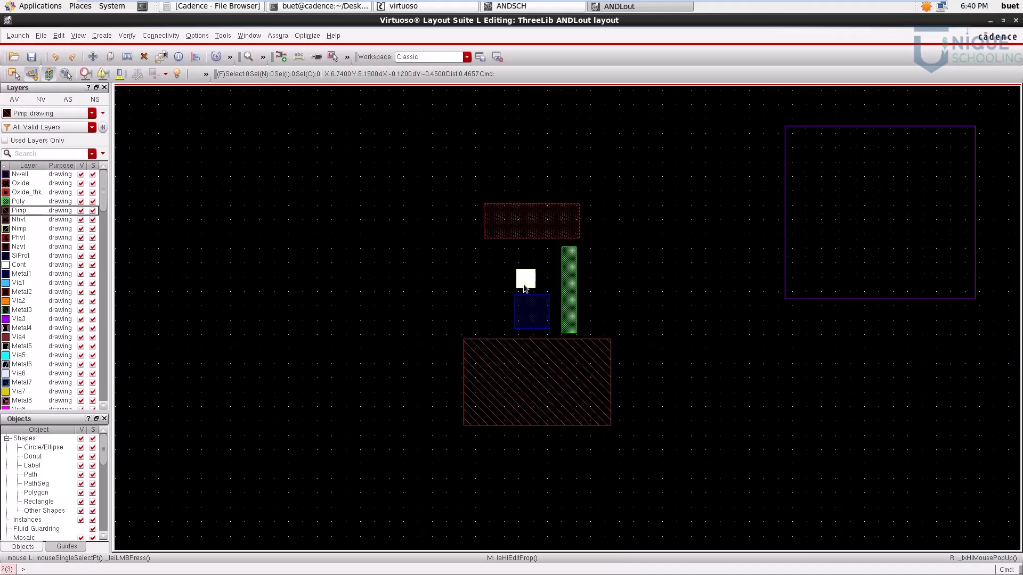
Step: Align the centre of the Cont square with the centre of the Metal1 square using Quick Align
key("ctrl+z")
key("ctrl+z")
key("ctrl+z")
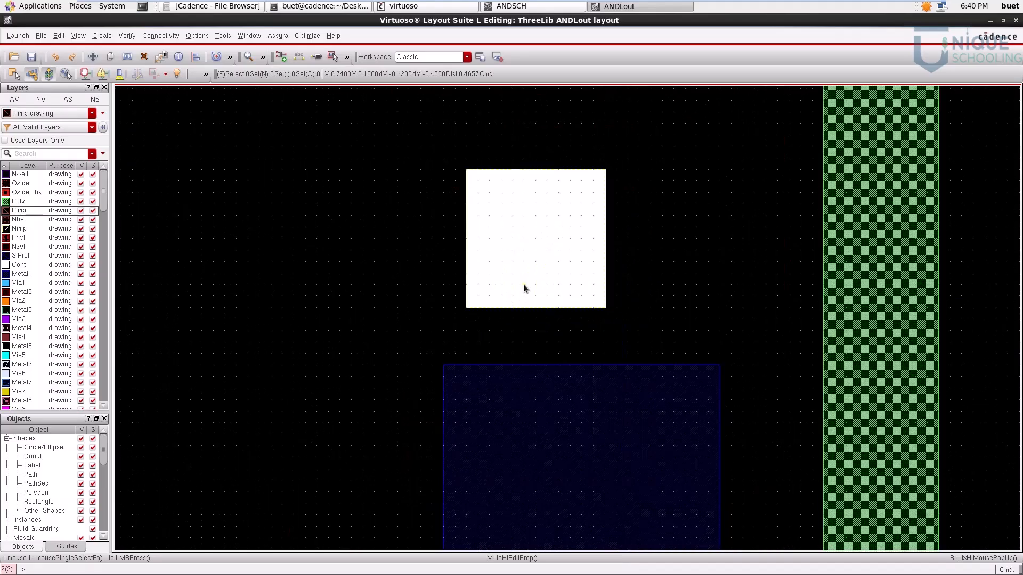
key("shift+z")
left_click(528, 253)
key("a")
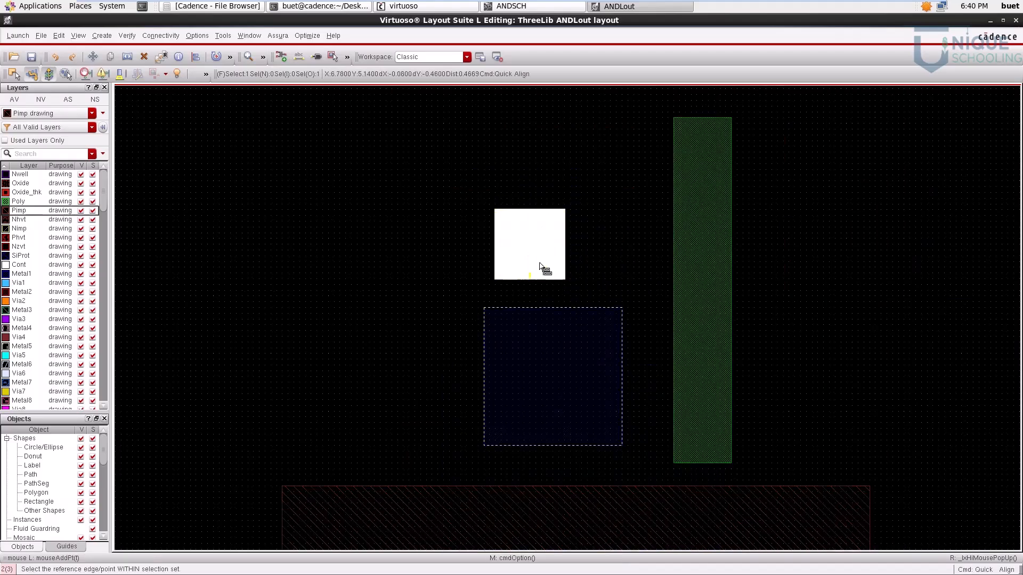
left_click(530, 245)
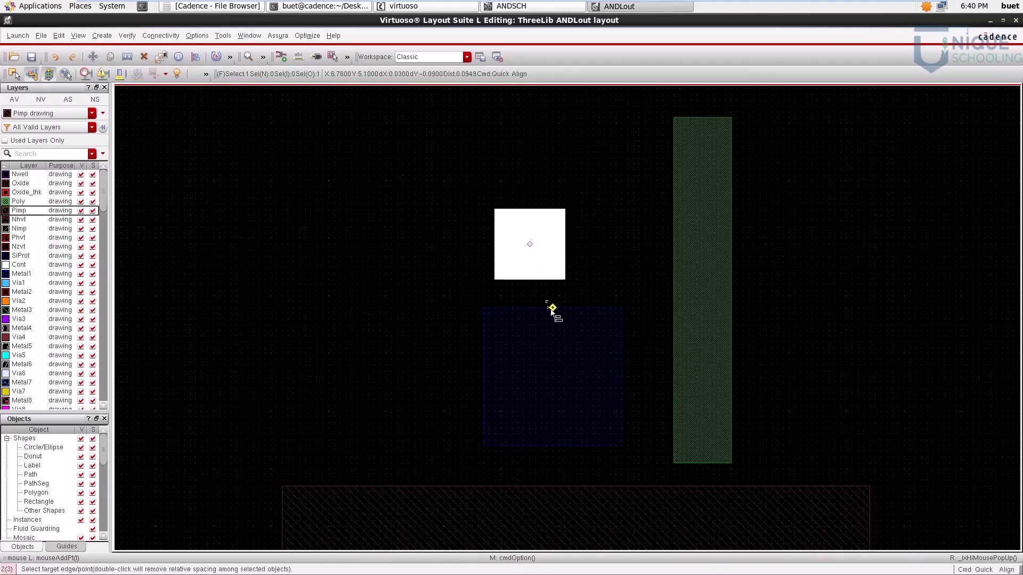
left_click(552, 376)
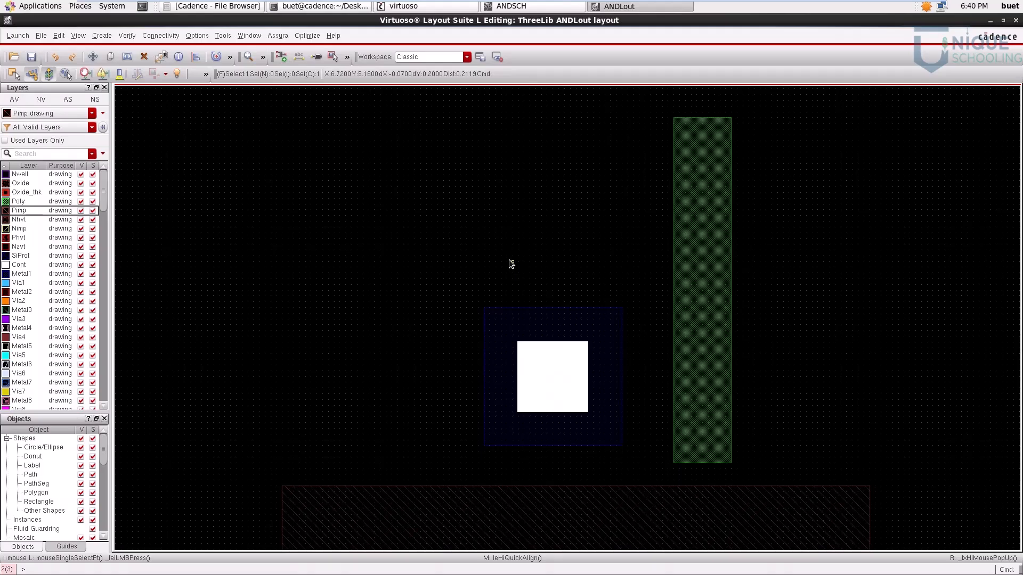
Step: Select the Cont and Metal1 squares together and align their right edge midpoint with the Oxide rectangle's right edge midpoint
key("f")
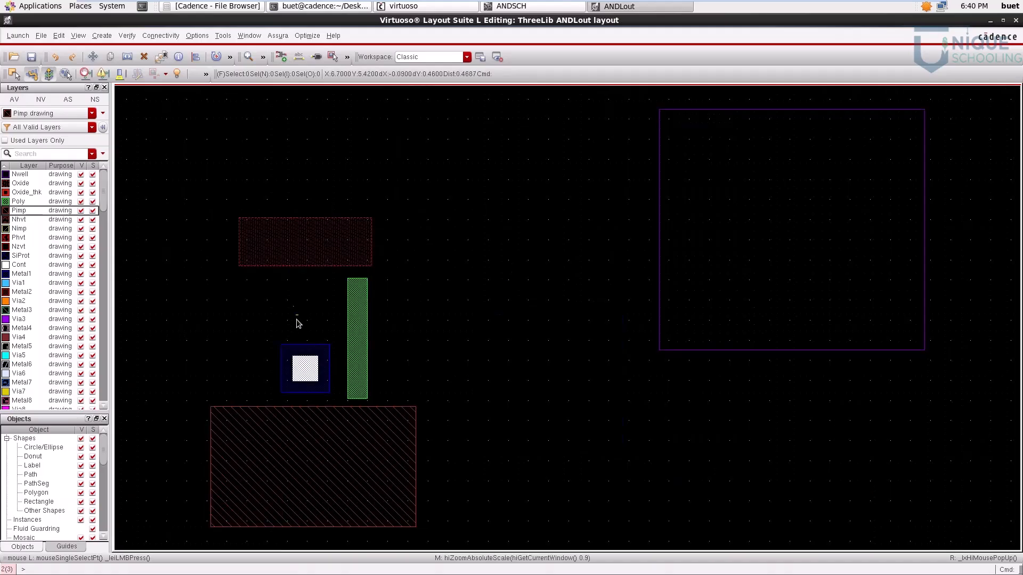
left_click_drag(259, 326, 338, 395)
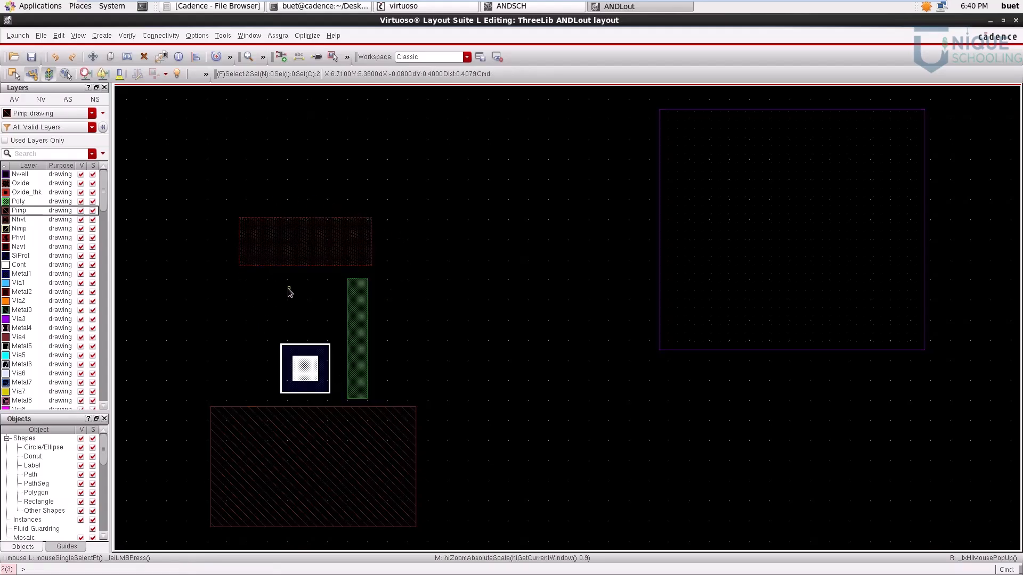
left_click(272, 347)
left_click_drag(255, 321, 339, 397)
key("a")
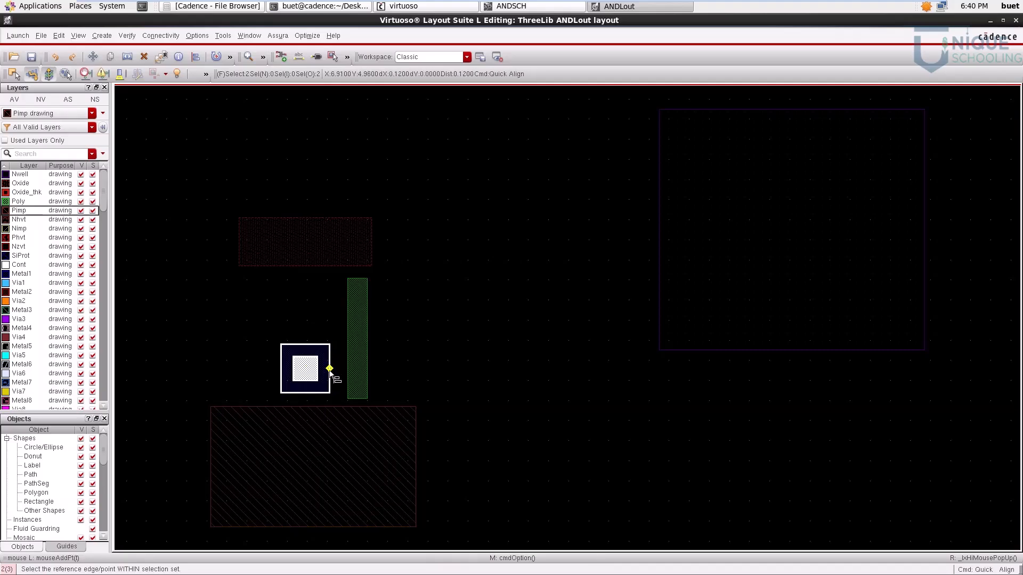
left_click(329, 368)
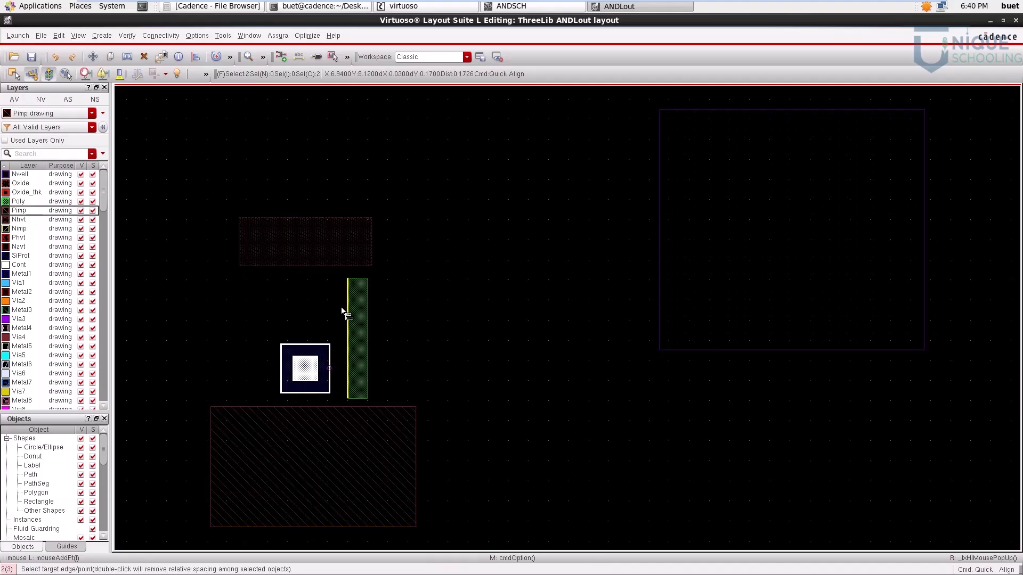
left_click(372, 243)
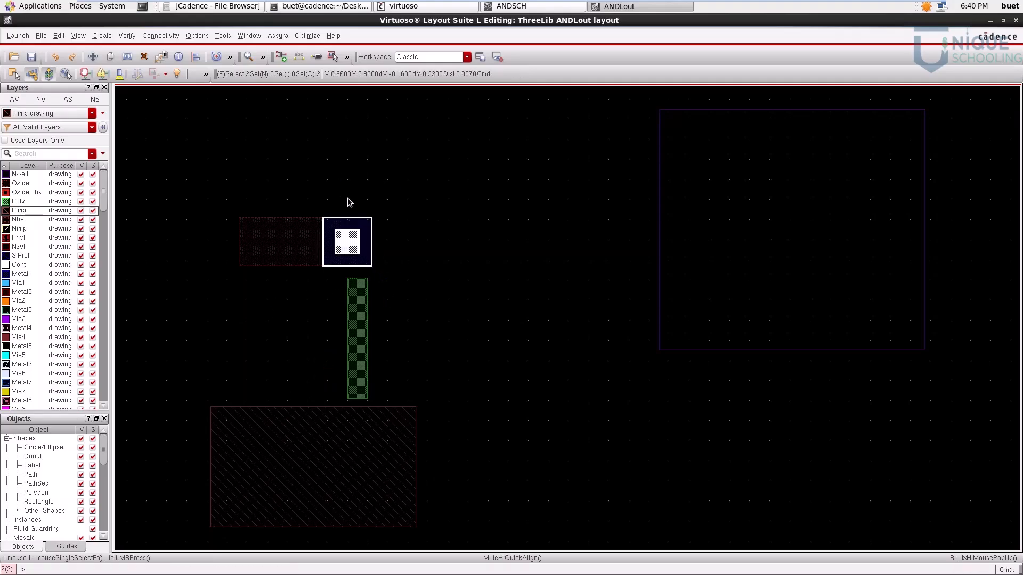
key("Escape")
Step: Copy the aligned Metal1 and Cont pair horizontally to the left of the Oxide rectangle
left_click_drag(309, 190, 401, 297)
key("c")
left_click(358, 245)
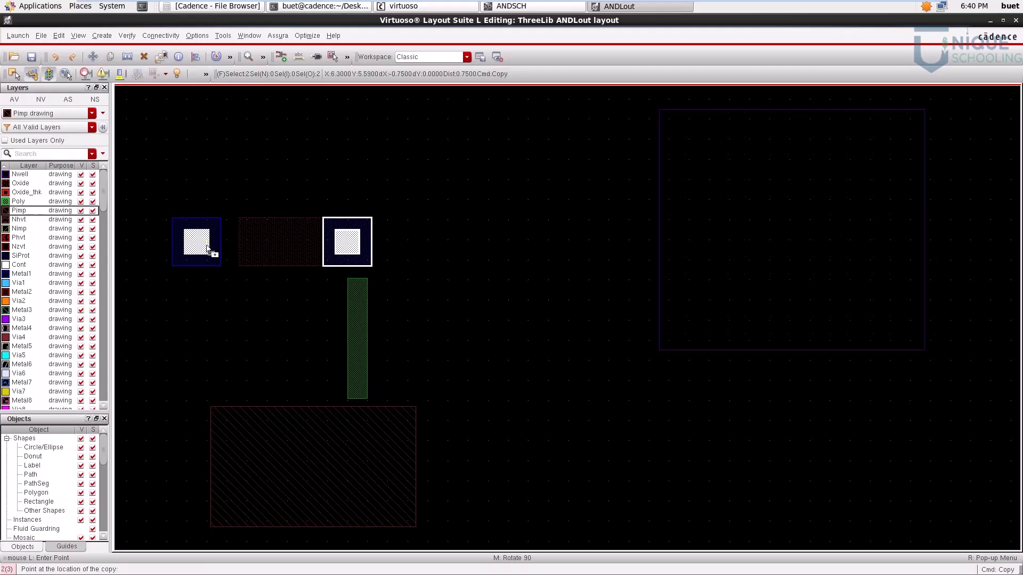
left_click(208, 249)
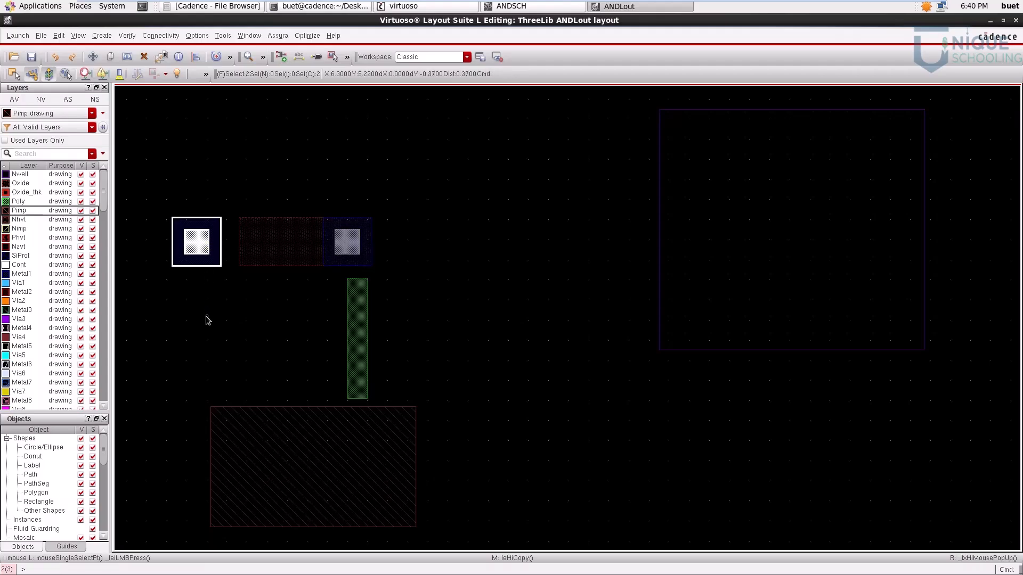
Step: Align the left edge midpoint of the copied Metal1 and Cont pair with the Oxide rectangle's left edge midpoint
left_click(290, 177)
left_click_drag(146, 176, 239, 306)
key("a")
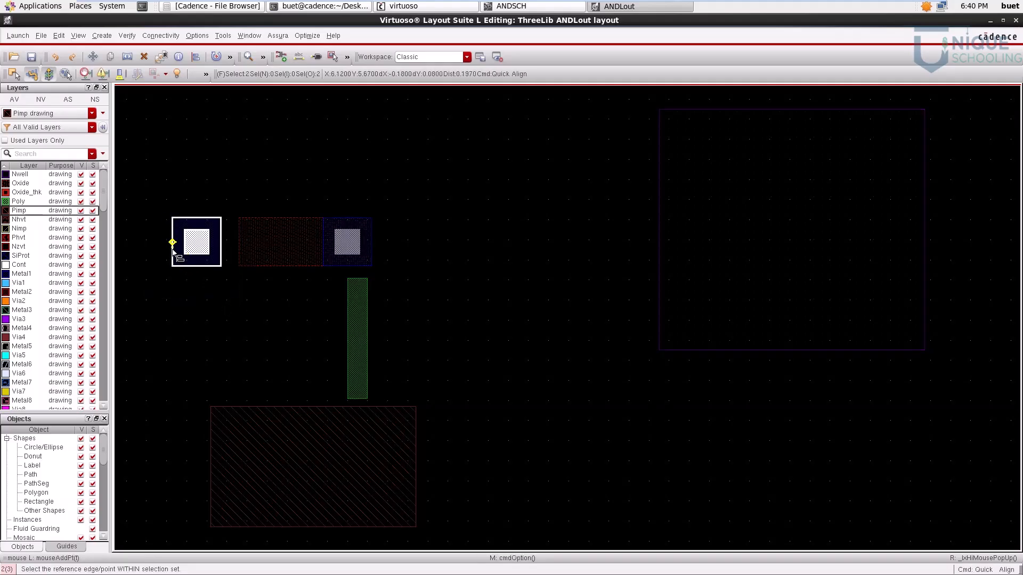
left_click(172, 241)
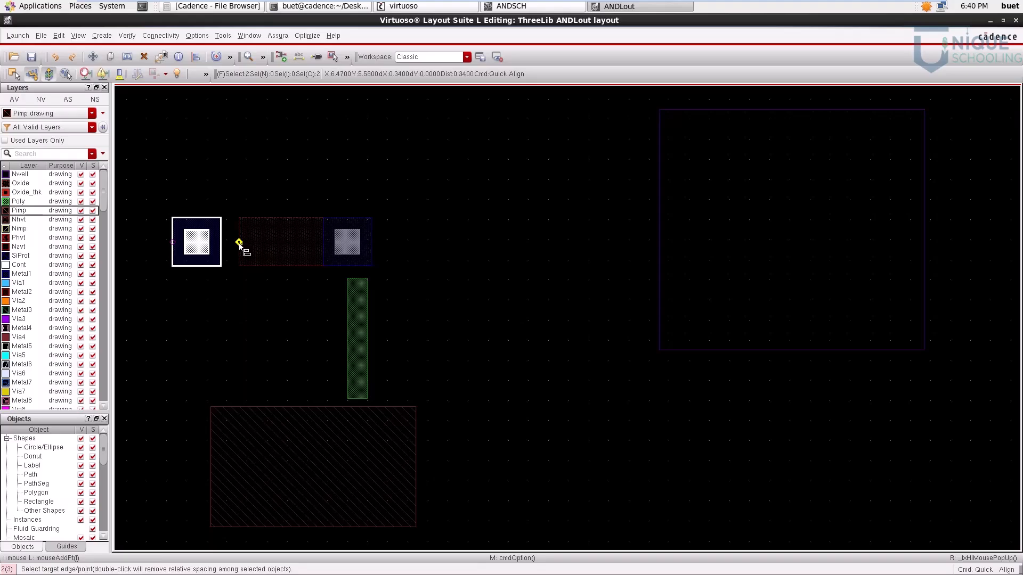
left_click(239, 242)
key("Escape")
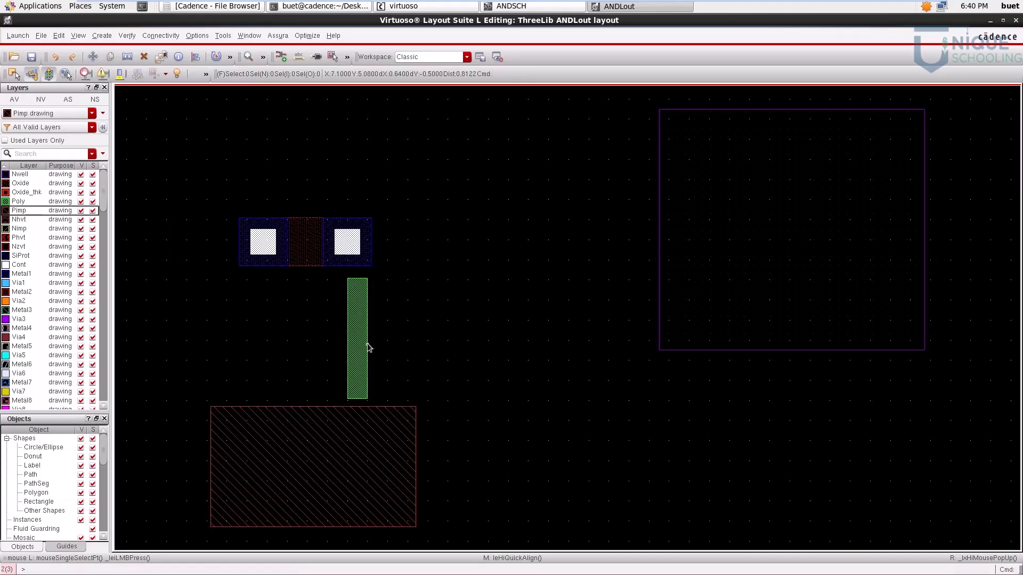
Step: Align the centre of the Poly strip with the centre of the Oxide rectangle using Quick Align
left_click(367, 343)
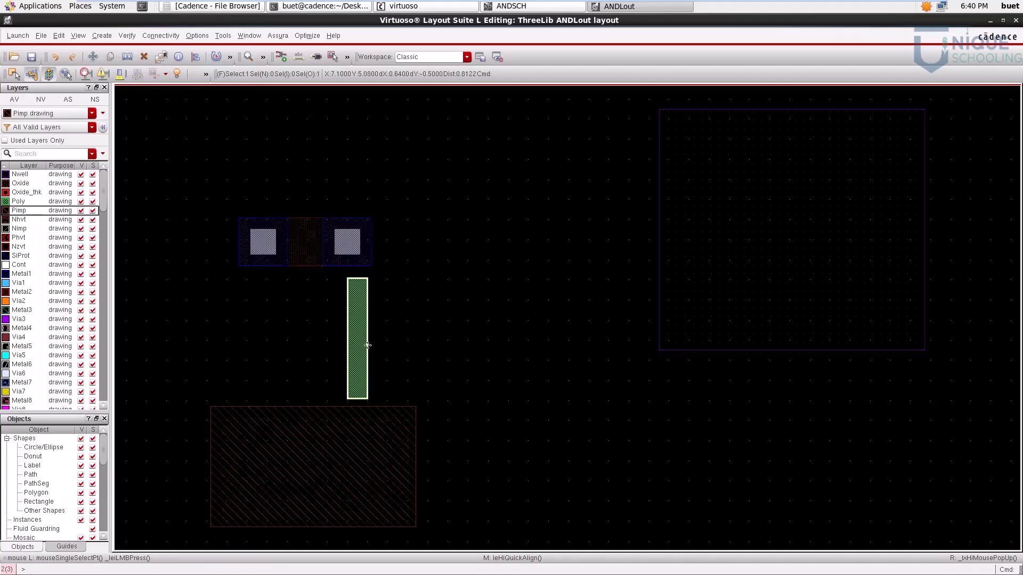
middle_click(367, 347)
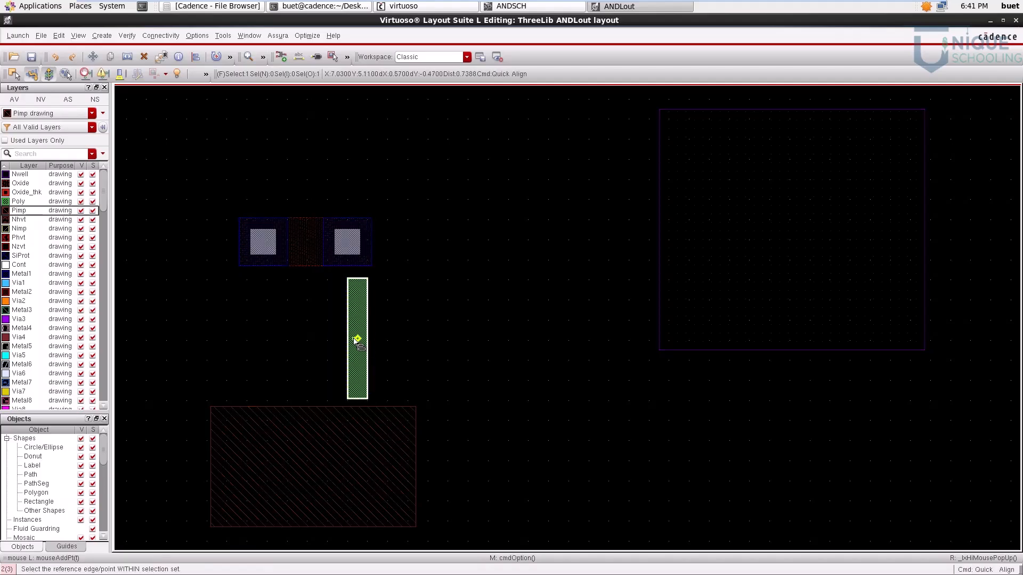
left_click(307, 246)
left_click(448, 315)
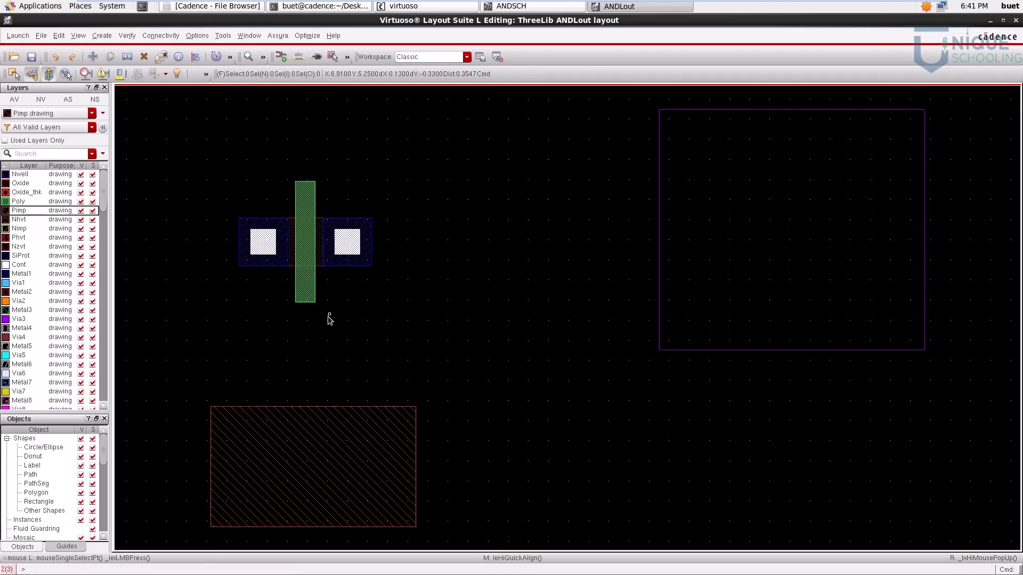
Step: Align the centre of the Pimp rectangle with the centre of the Poly and Oxide shapes using Quick Align
left_click(308, 443)
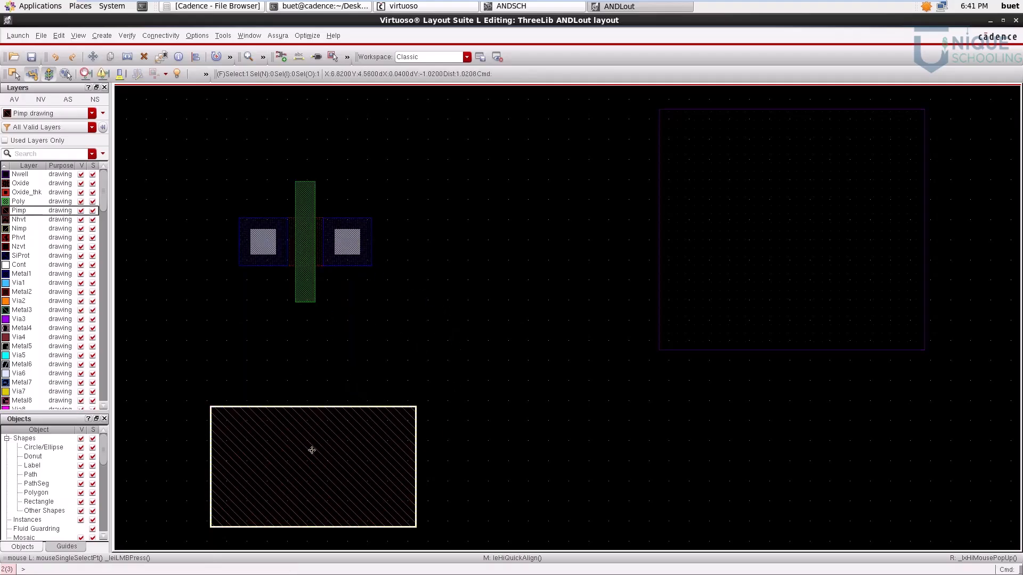
middle_click(314, 469)
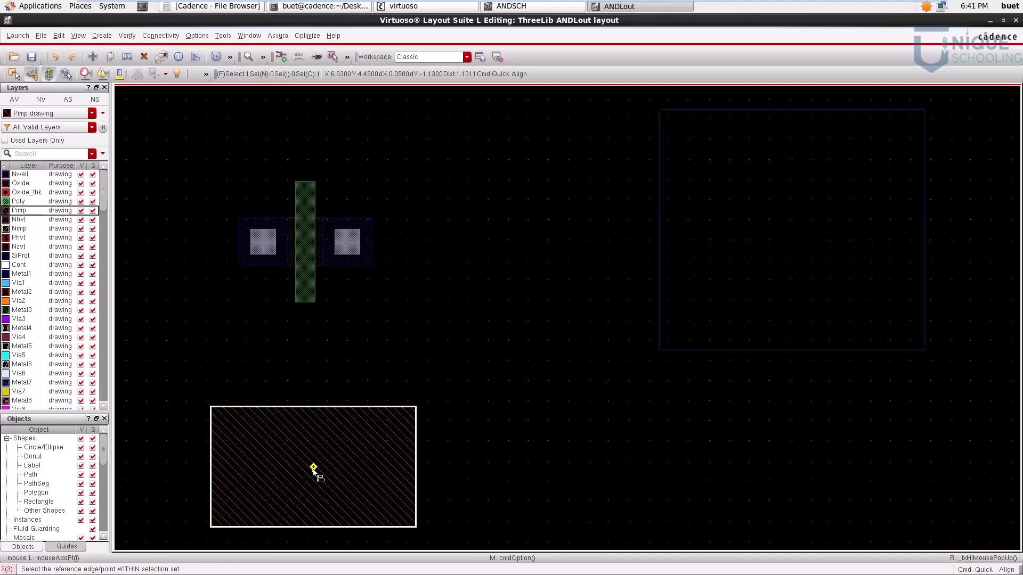
left_click(304, 248)
left_click(471, 344)
left_click_drag(178, 140, 450, 377)
left_click(456, 402)
Step: Delete the large empty purple rectangle beside the assembled transistor
scroll(482, 238, "down", 3)
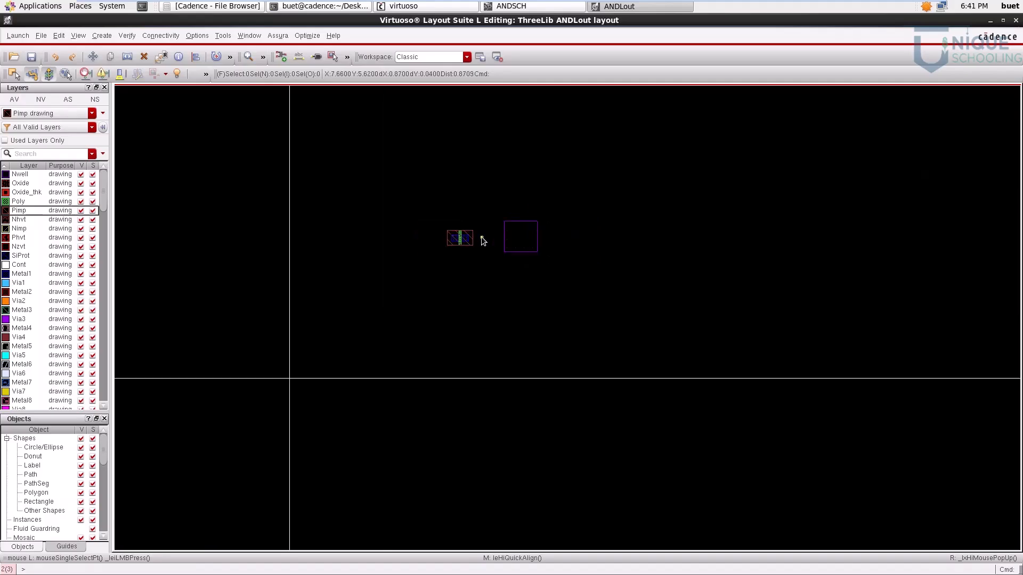
scroll(483, 240, "up", 2)
left_click(703, 244)
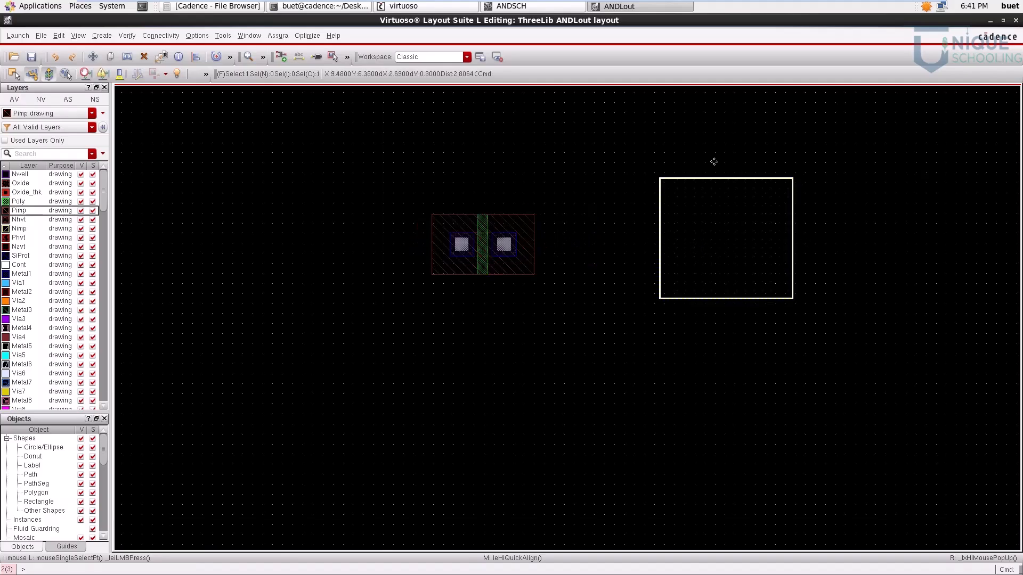
key("Delete")
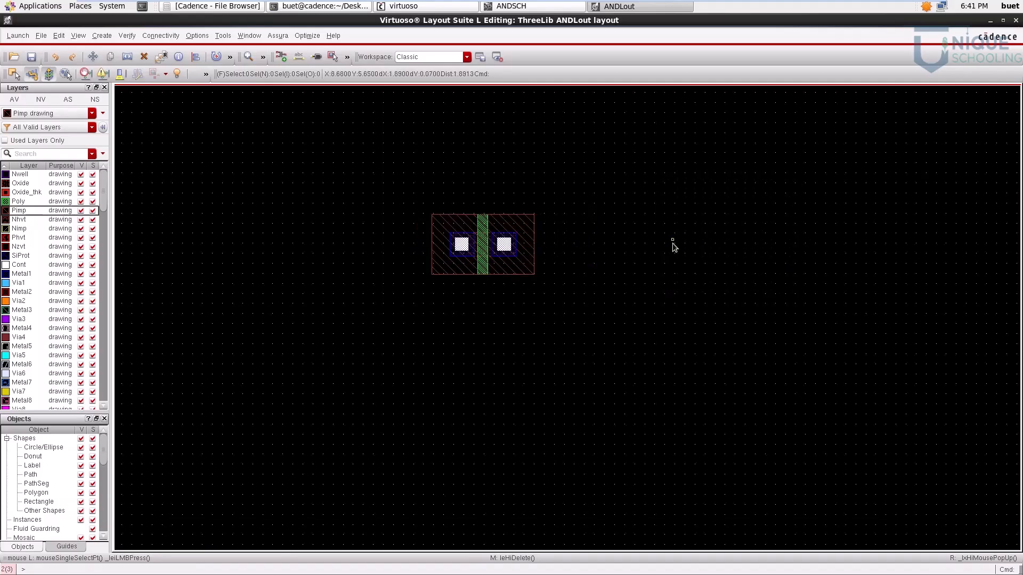
Step: Copy the complete transistor horizontally to the right, leaving a gap between the original and the copy
left_click_drag(382, 152, 600, 313)
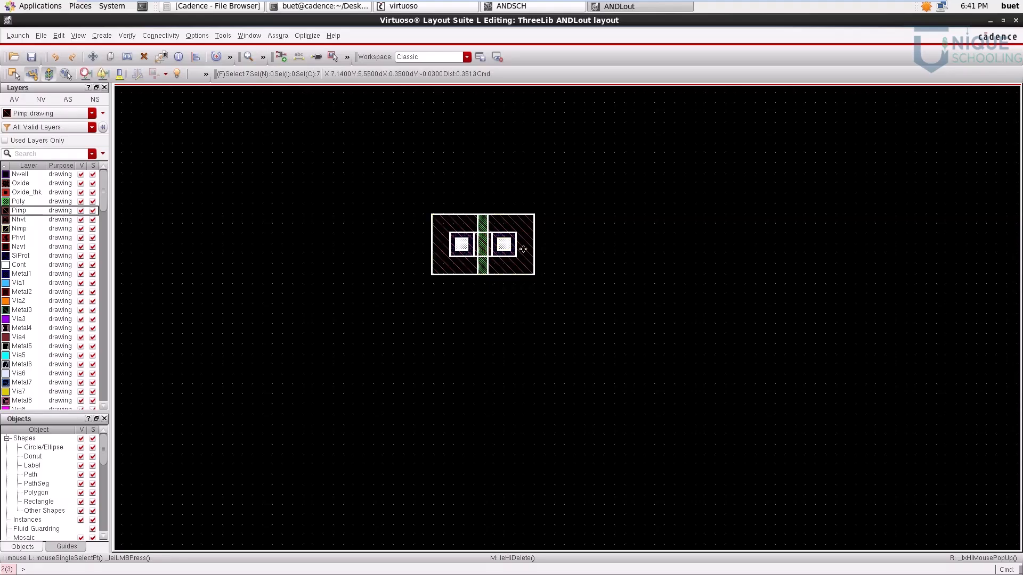
left_click_drag(350, 155, 662, 393)
key("c")
left_click(498, 245)
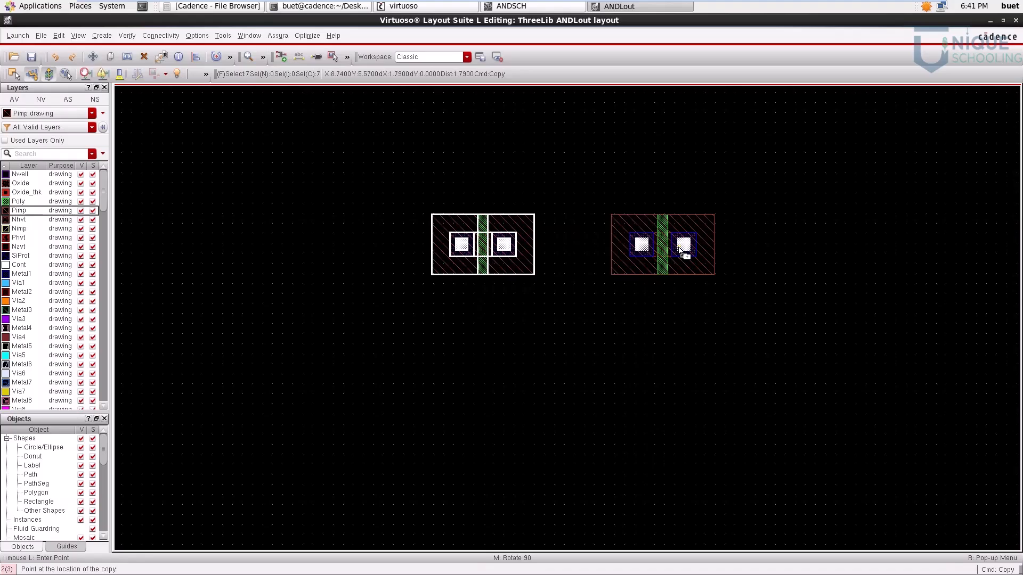
left_click(730, 246)
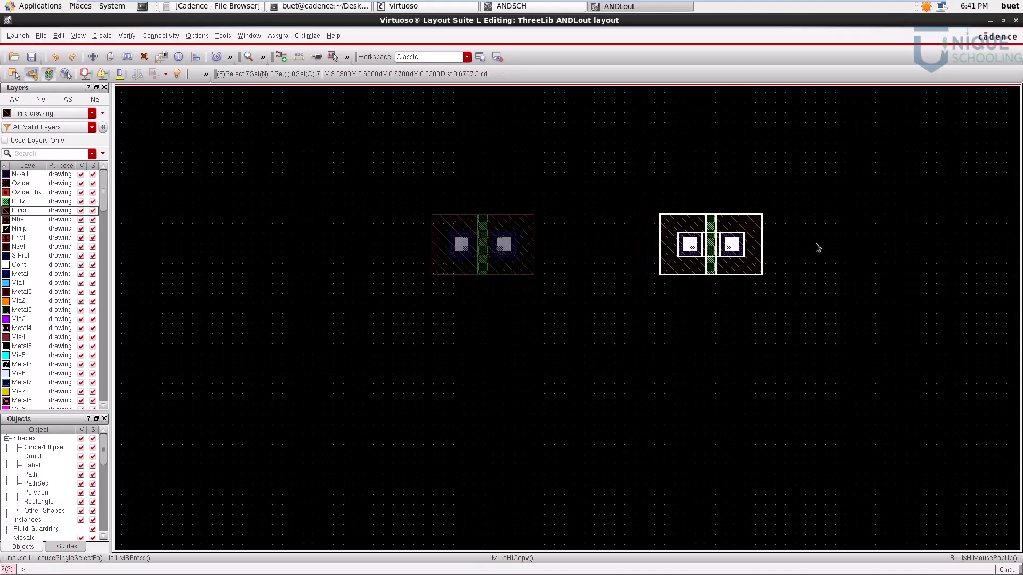
Step: Copy the second transistor about 2.17 horizontally to the right to place a third one in the row
key("c")
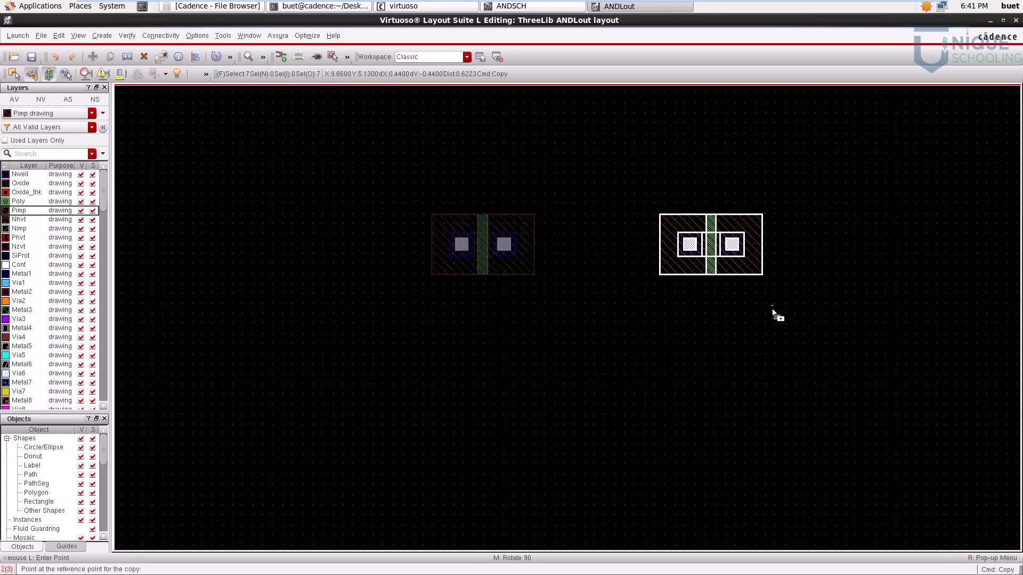
left_click(719, 260)
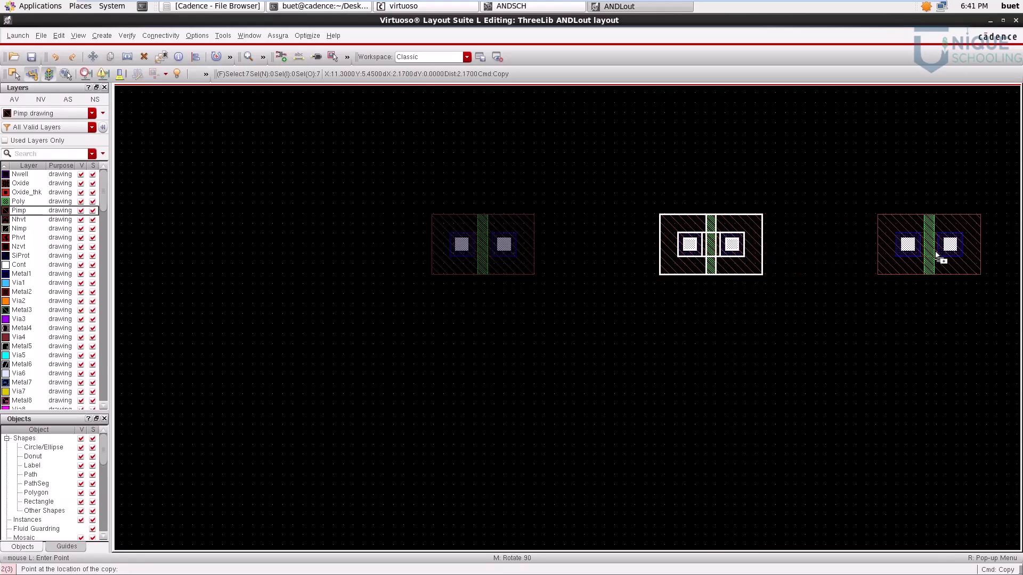
left_click(936, 253)
key("f")
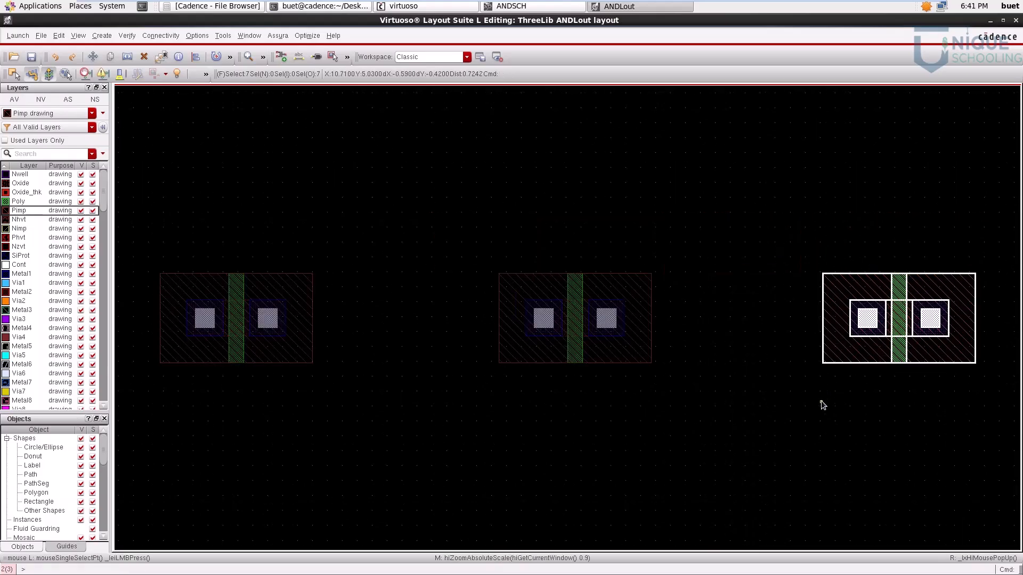
Step: Copy the right-hand Metal1 and Cont pair of the third transistor horizontally to the empty area at its right
scroll(778, 420, "down", 2)
scroll(743, 424, "up", 1)
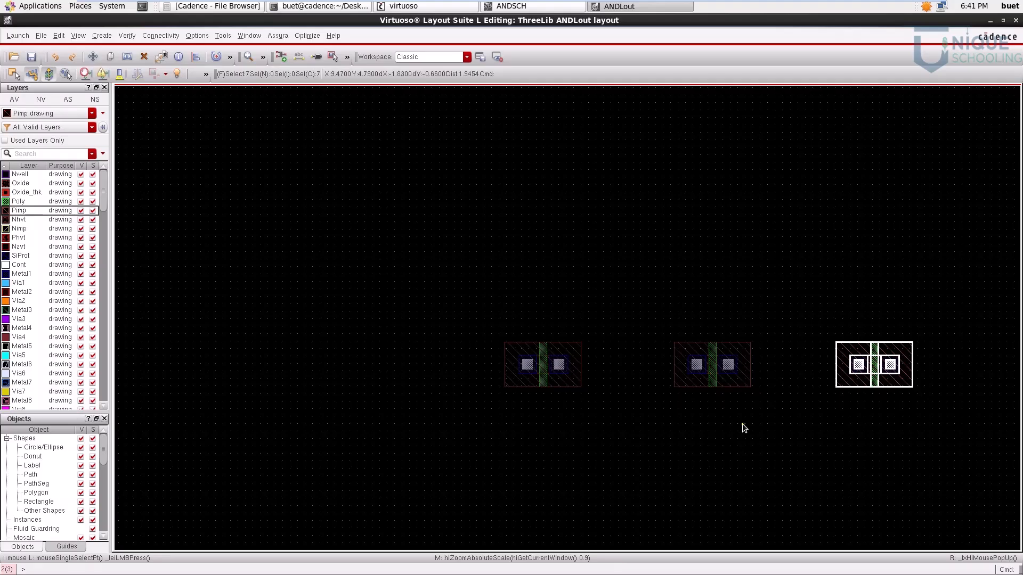
key("Right")
scroll(713, 418, "down", 2)
scroll(713, 417, "up", 1)
scroll(722, 452, "up", 2)
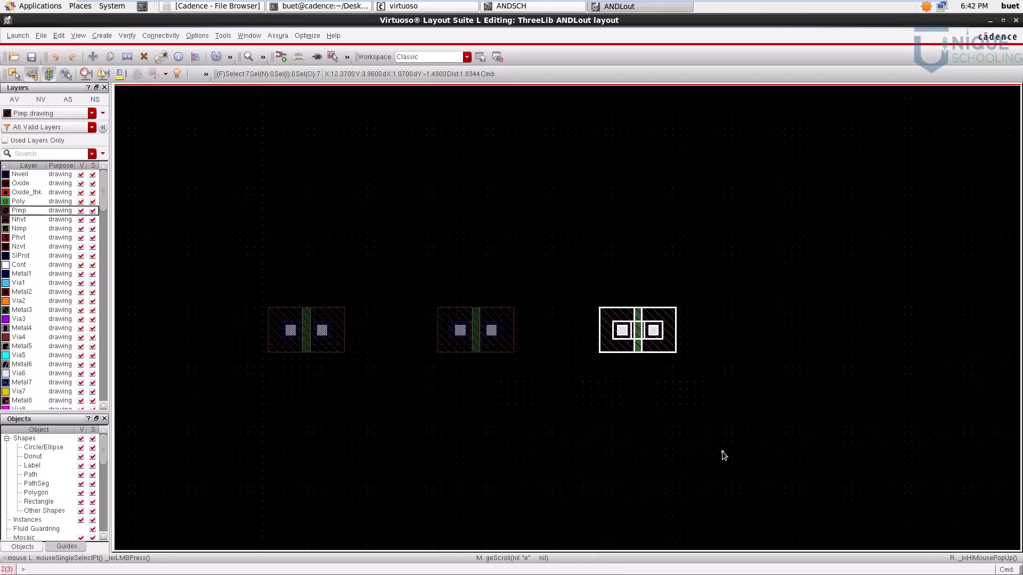
scroll(648, 434, "down", 1)
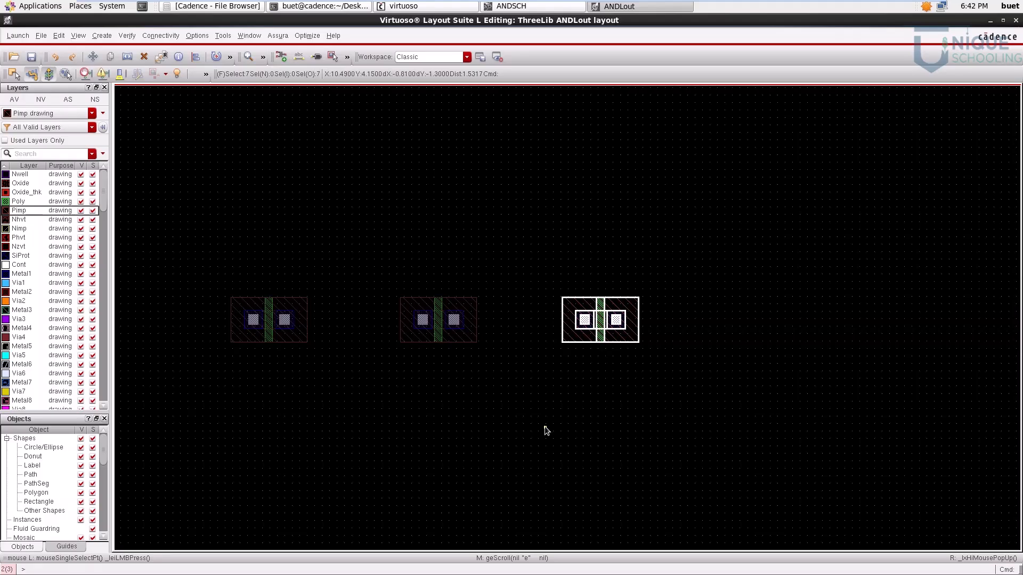
scroll(649, 334, "up", 2)
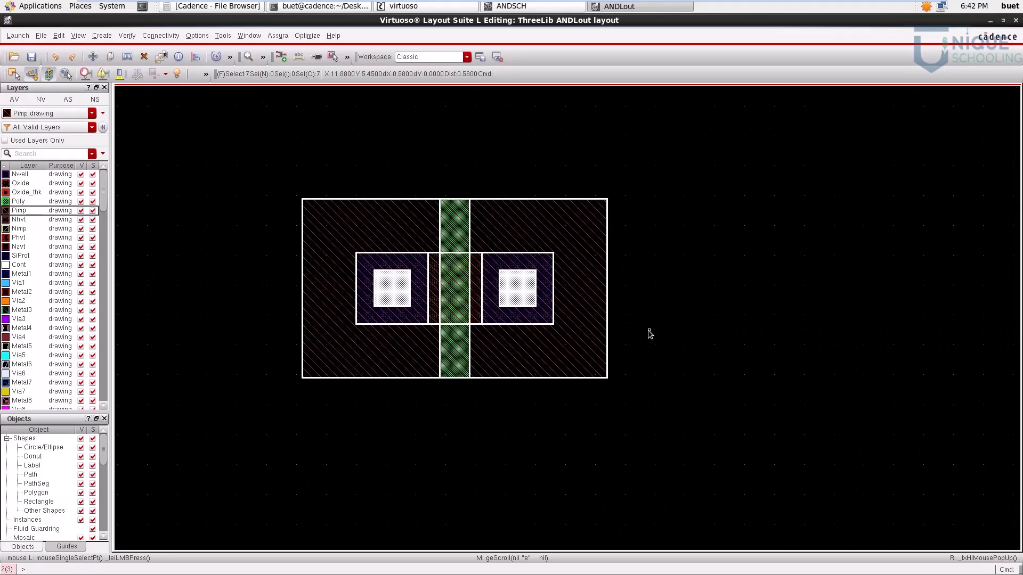
left_click(650, 334)
left_click_drag(479, 226, 578, 353)
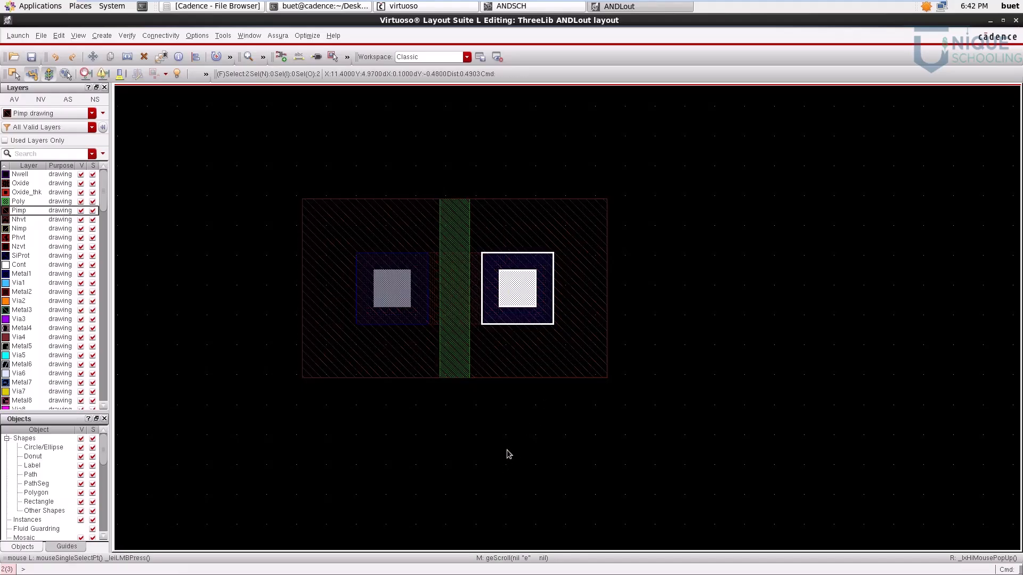
key("c")
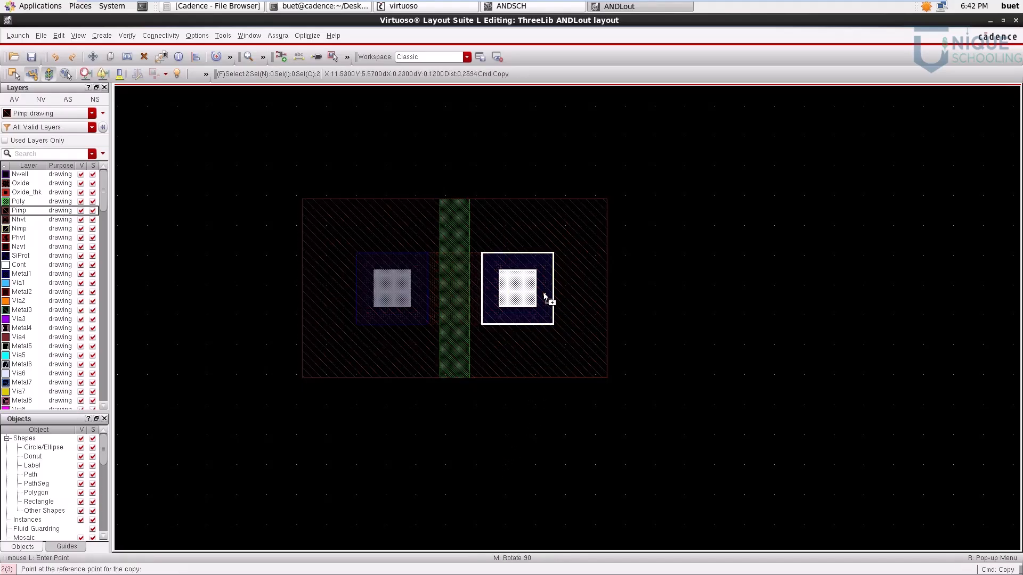
left_click(533, 295)
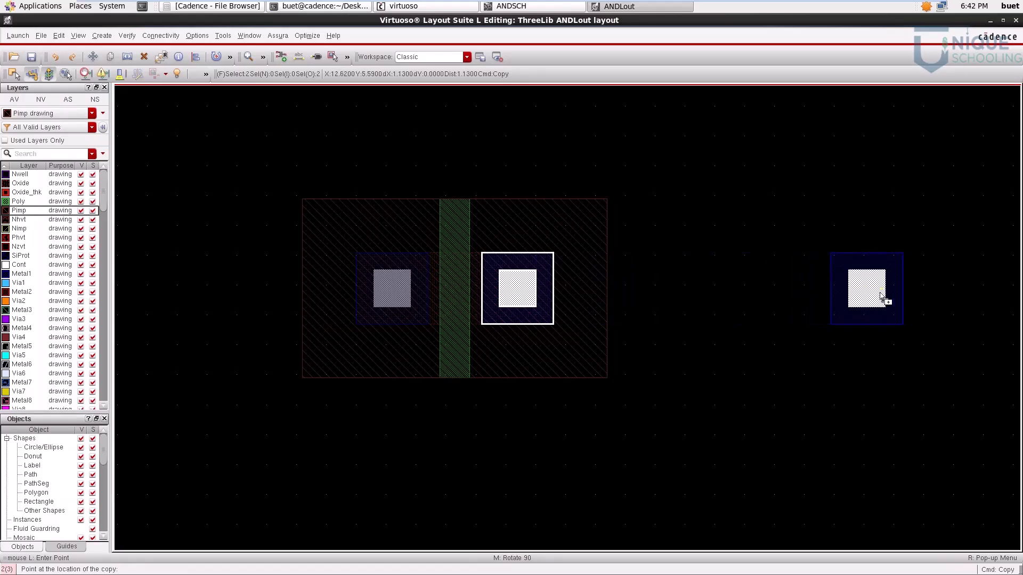
left_click(881, 295)
key("Escape")
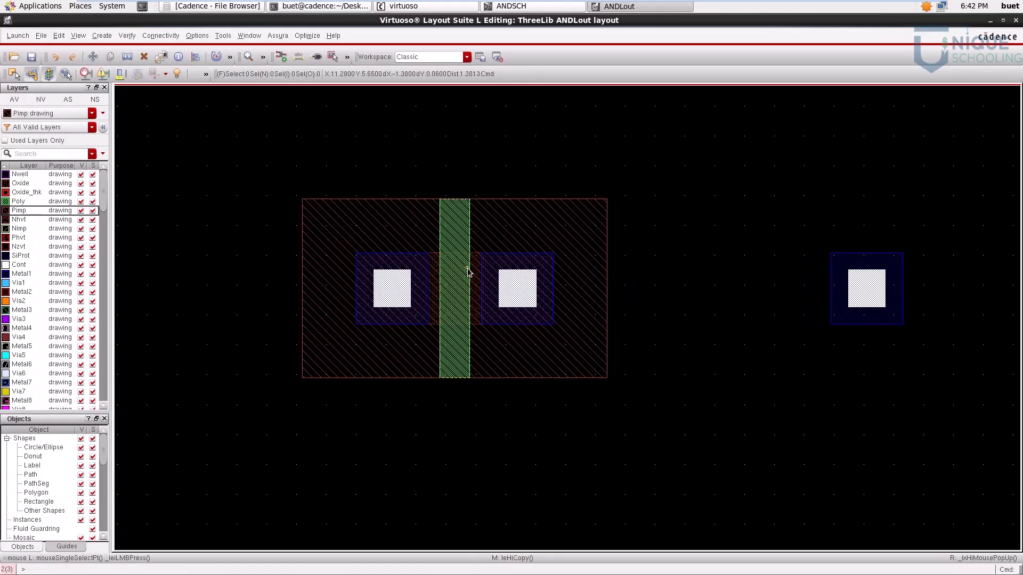
Step: Copy the third transistor's Oxide rectangle horizontally so that it is centred over the separate Metal1 and Cont pair
left_click(480, 309)
key("c")
left_click(478, 284)
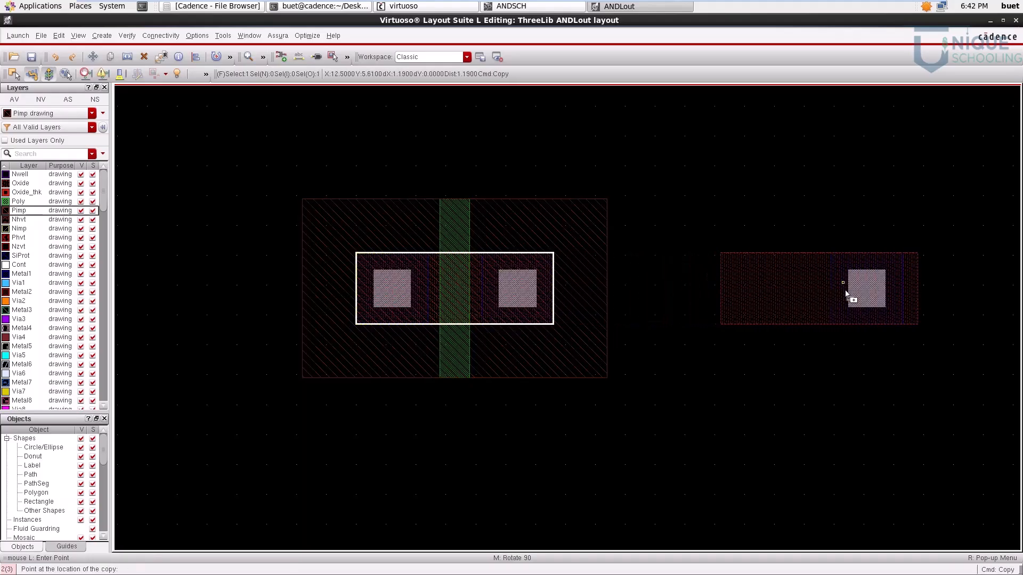
left_click(881, 302)
key("Escape")
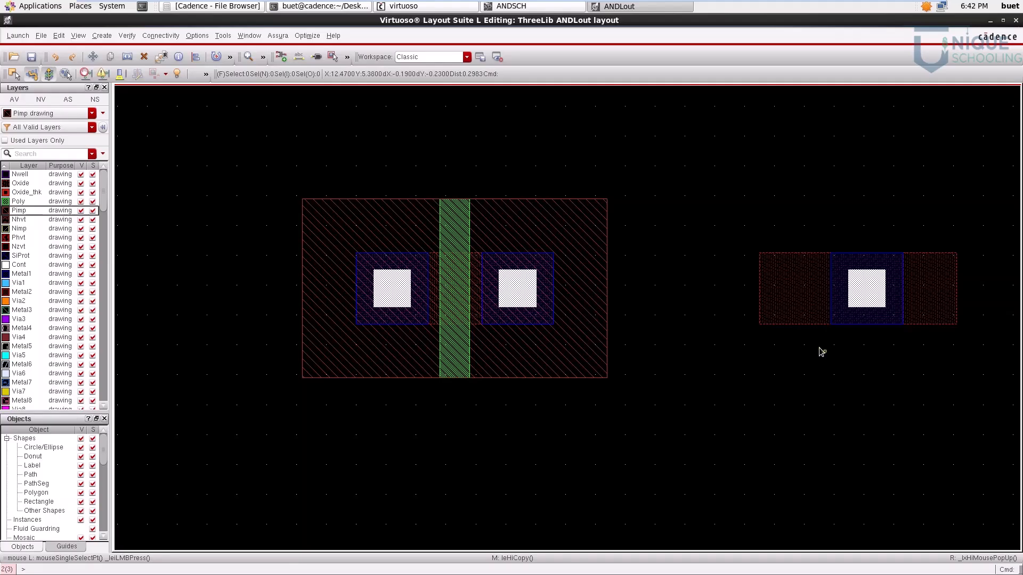
Step: Copy the third transistor's Pimp rectangle horizontally so that it encloses the separate Oxide, Metal1 and Cont shapes
left_click(591, 218)
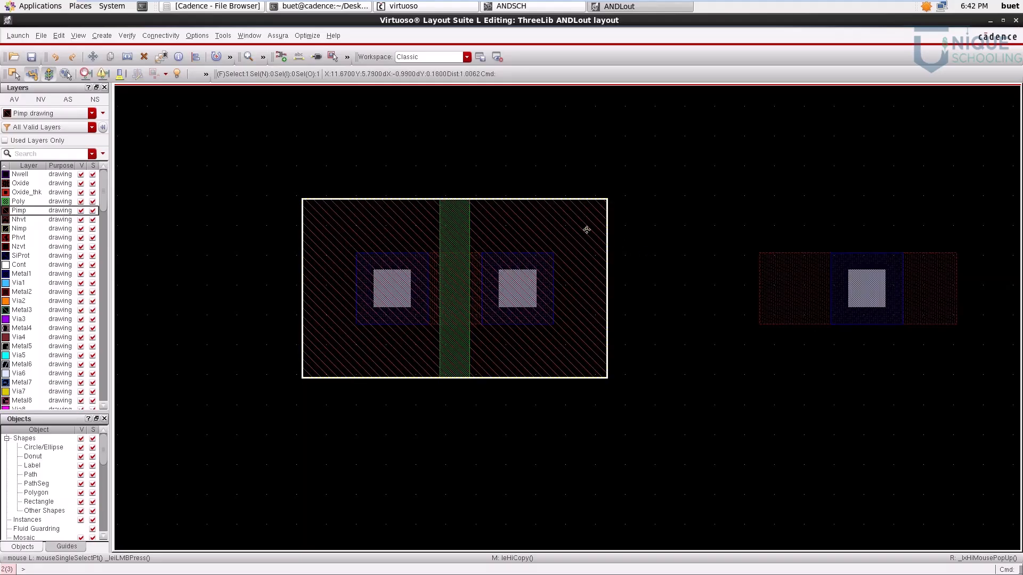
key("c")
left_click(978, 261)
key("Escape")
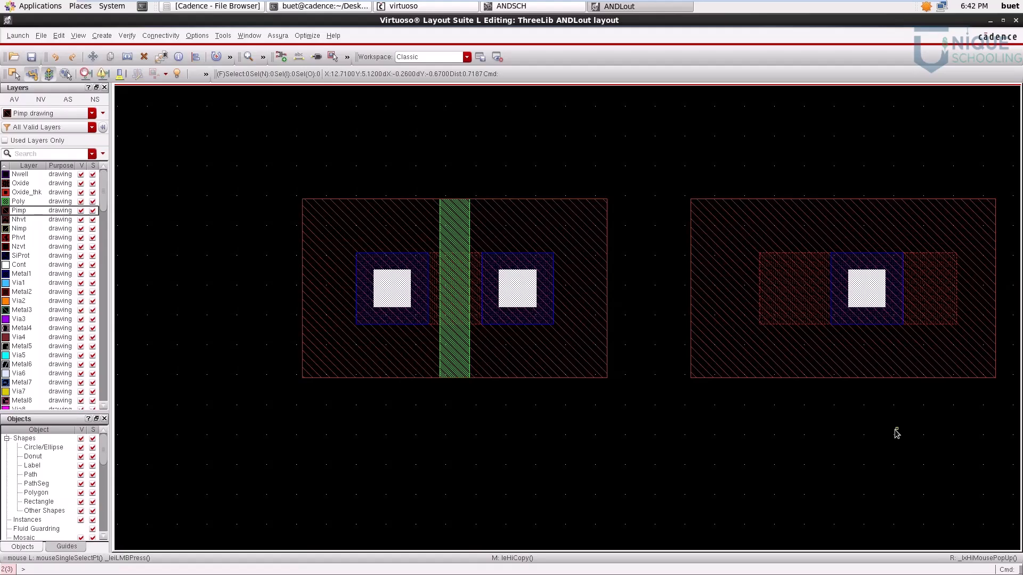
Step: Set the width and height of the separate body contact's Oxide rectangle to 0.36
key("f")
scroll(1006, 349, "up", 2)
scroll(959, 337, "down", 1)
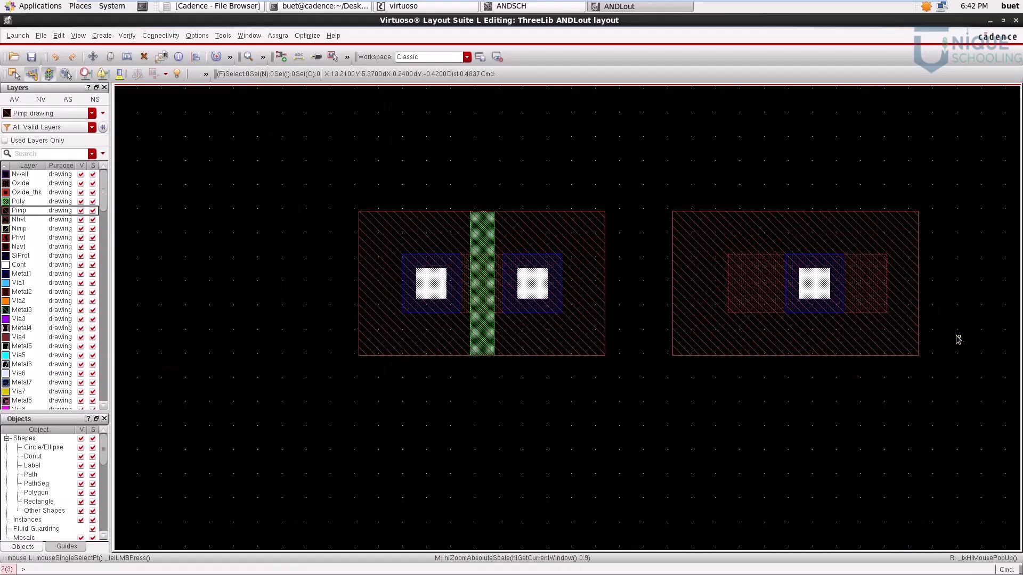
left_click(819, 291)
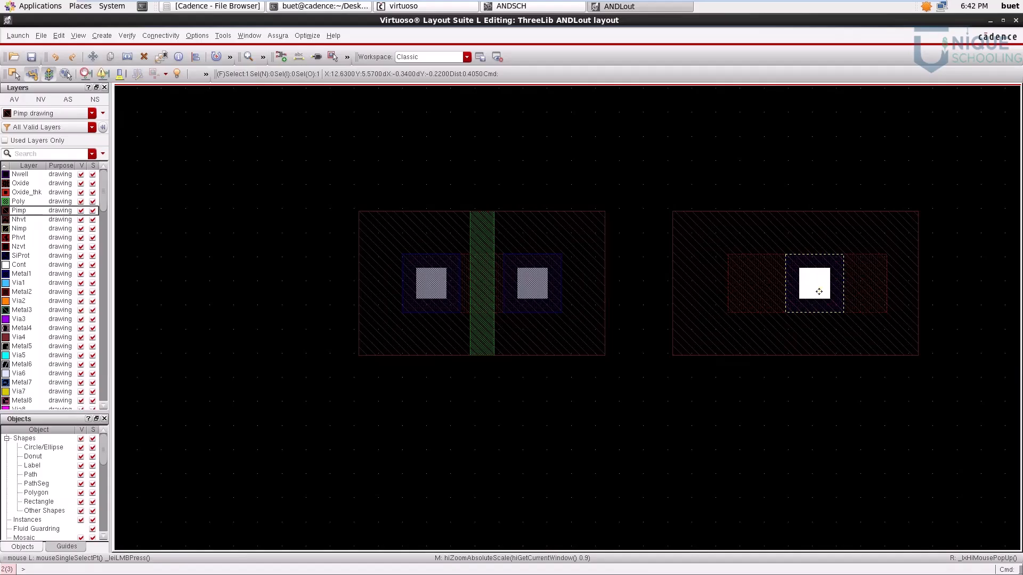
left_click(799, 440)
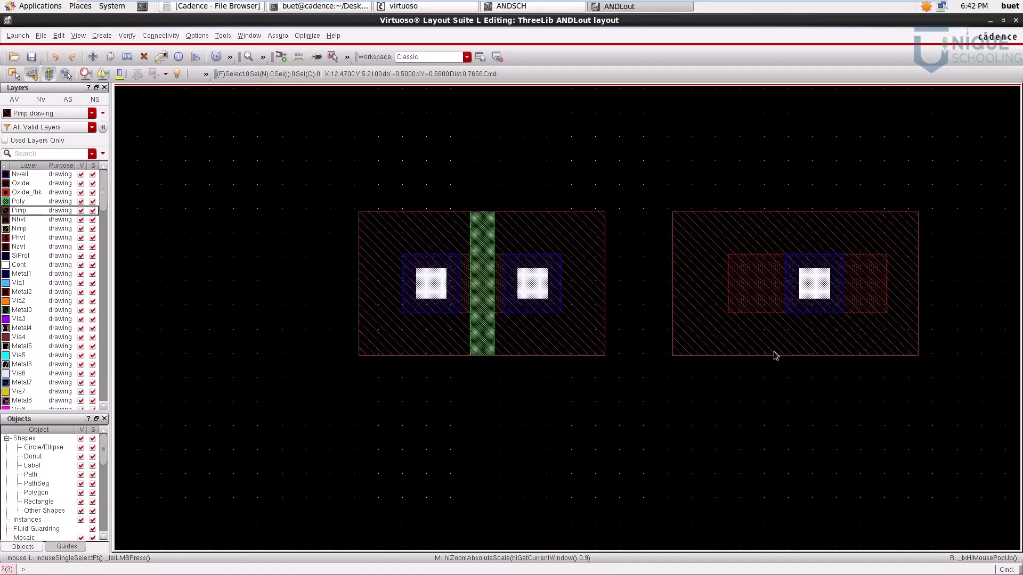
left_click(758, 284)
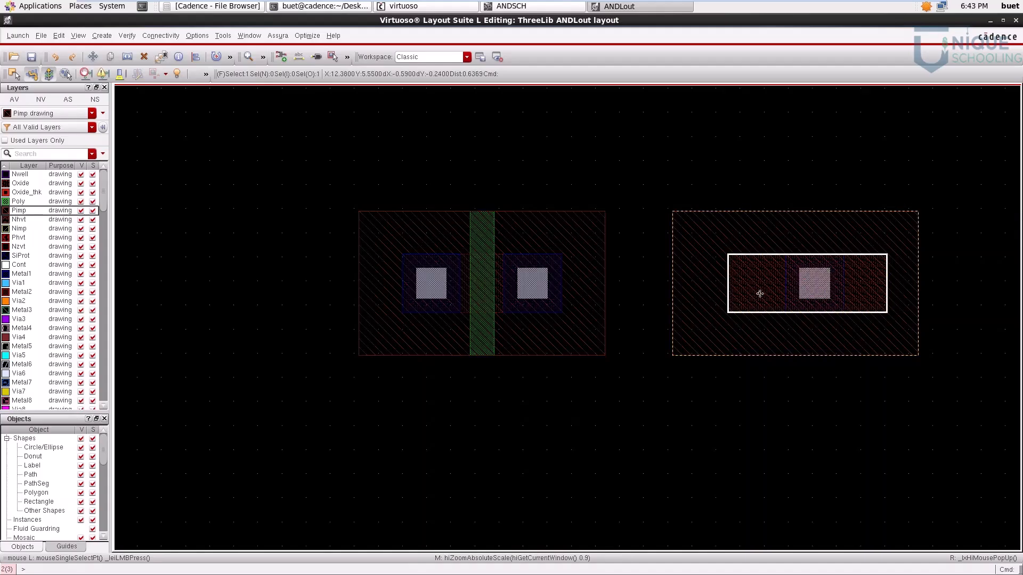
left_click(770, 463)
left_click(750, 288)
key("q")
left_click_drag(158, 45, 471, 157)
left_click(418, 259)
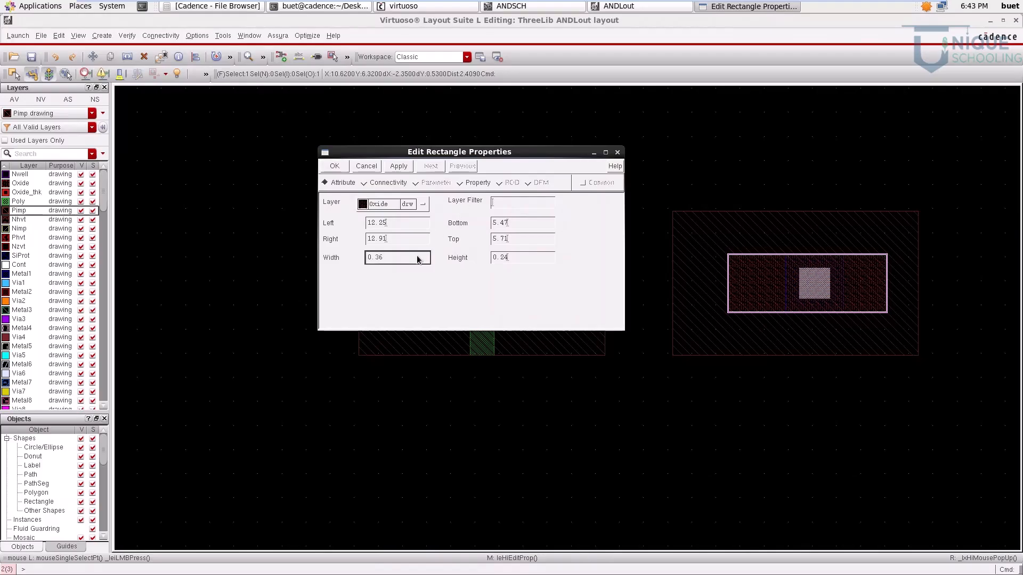
left_click(532, 259)
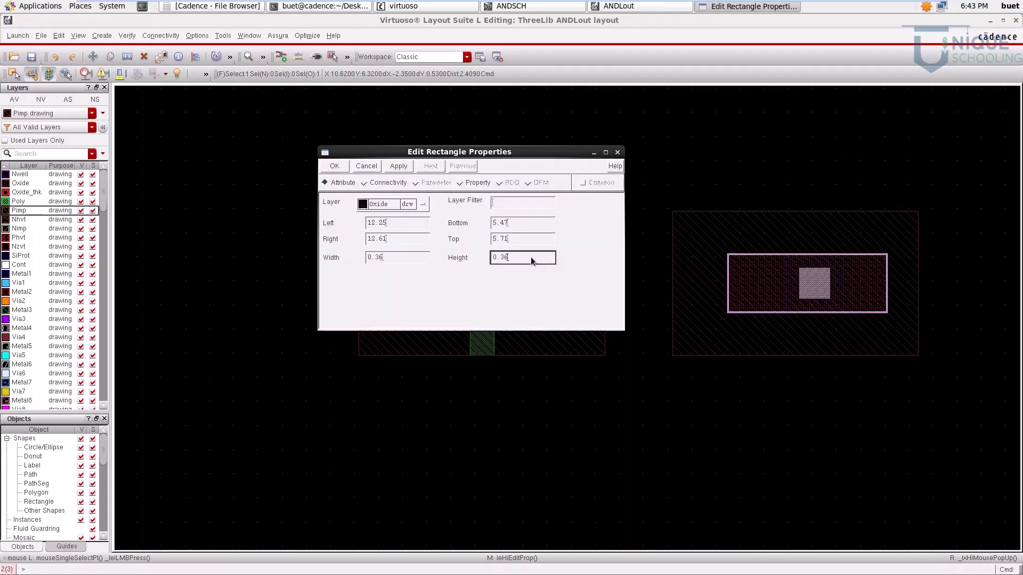
left_click(335, 166)
left_click(630, 429)
Step: Change the body contact's Pimp rectangle to the Nimp drawing layer and set its width and height to 0.5
left_click(875, 331)
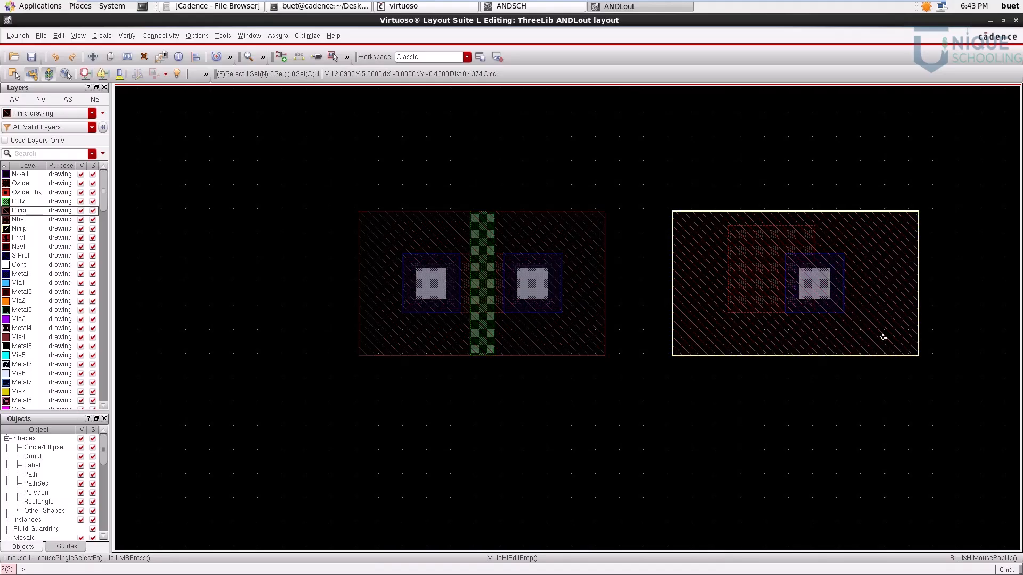
key("q")
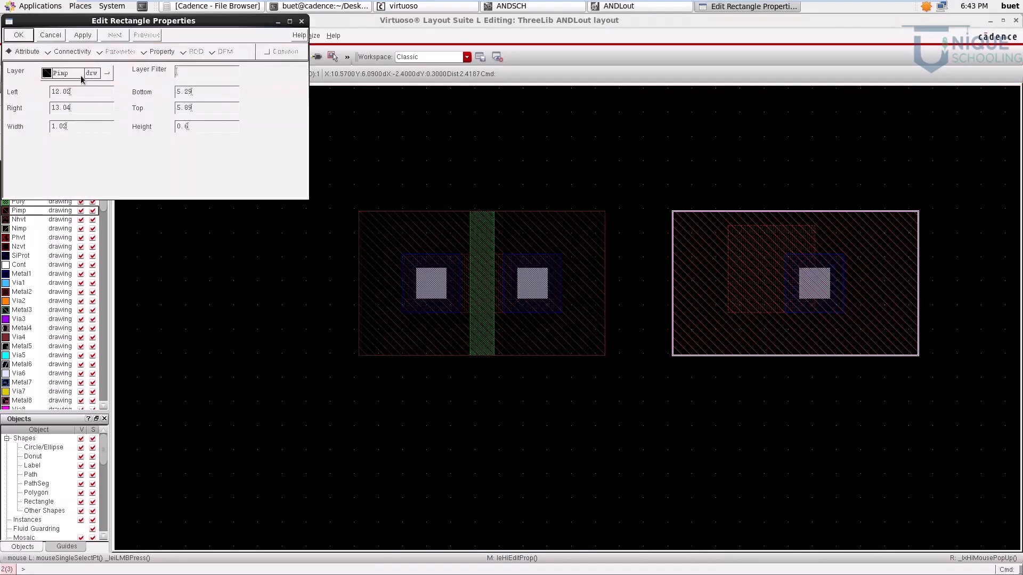
left_click(84, 79)
left_click(75, 106)
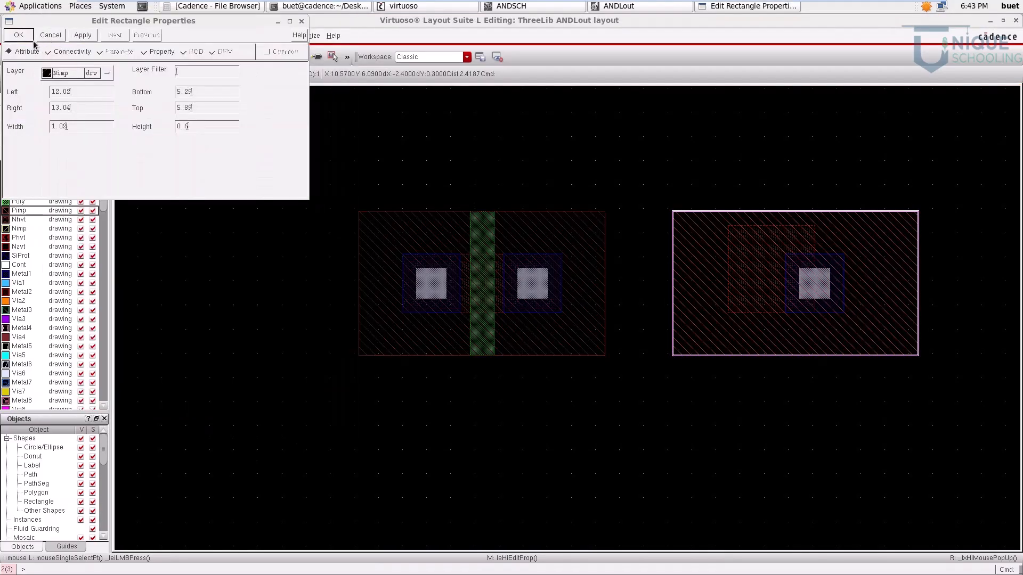
left_click(81, 127)
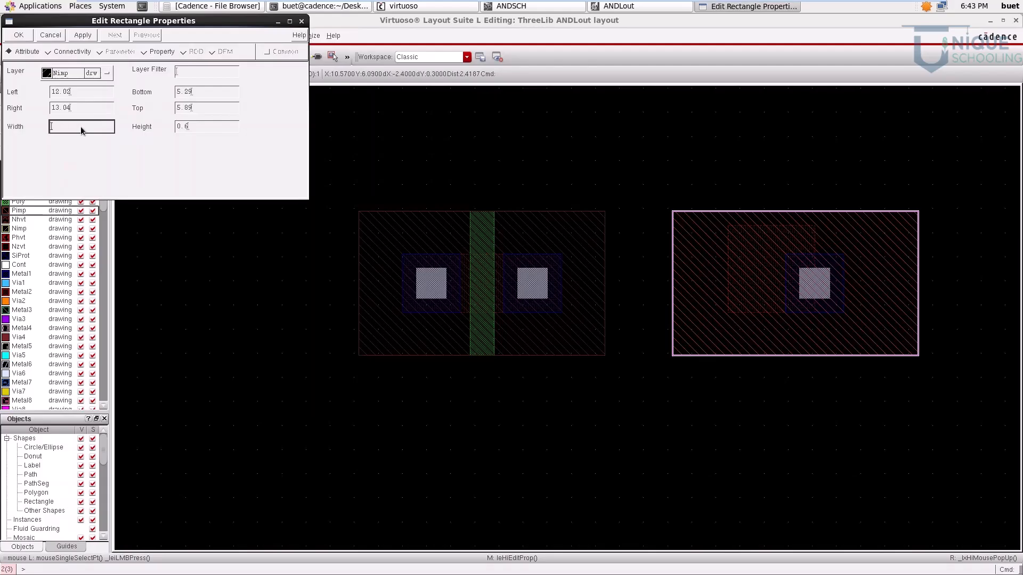
type("0.5")
left_click(205, 125)
type("5")
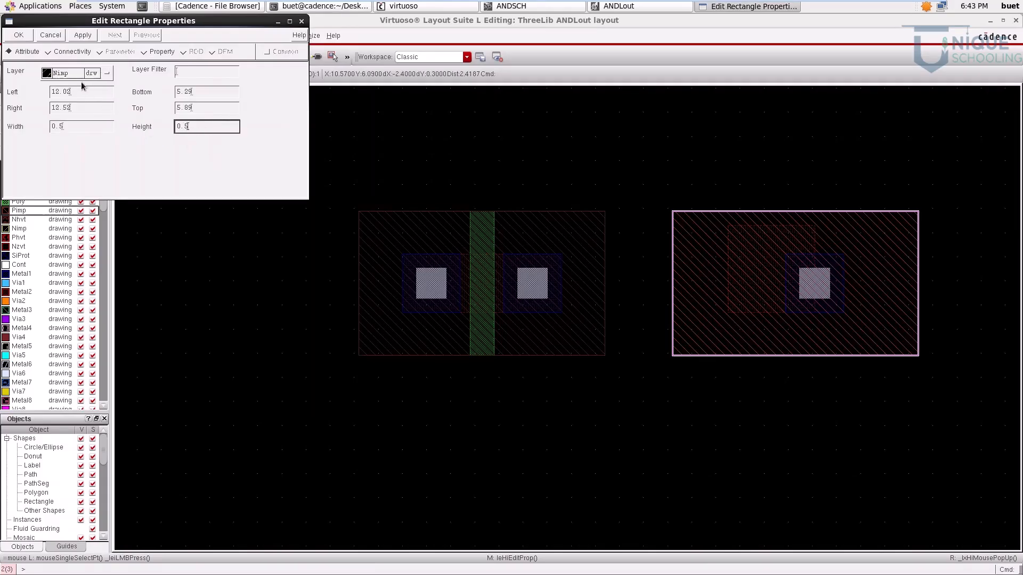
left_click(19, 35)
left_click(694, 416)
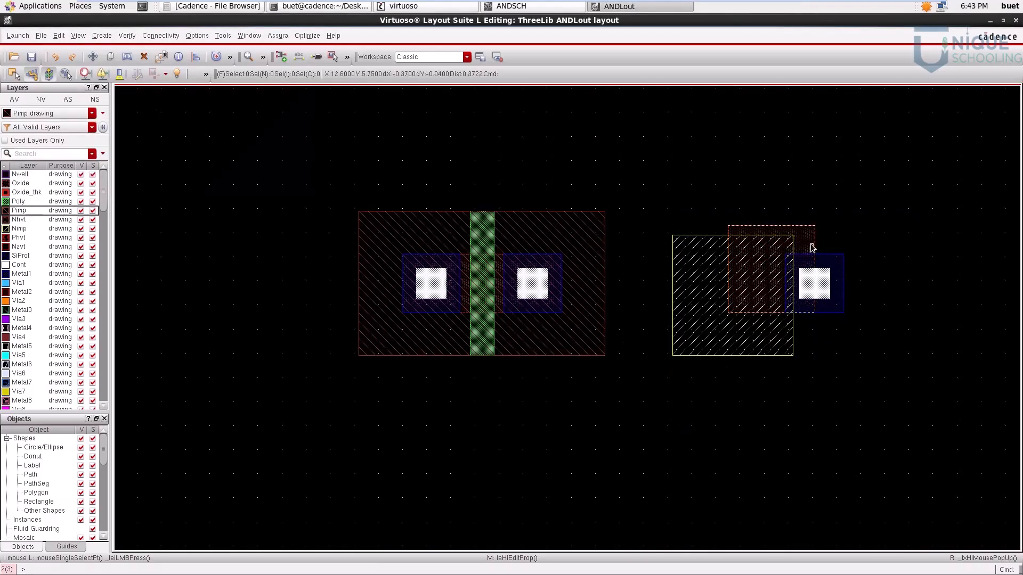
Step: Align the centre of the body contact's Oxide square with the centre of its Cont square
scroll(861, 290, "up", 2, "ctrl")
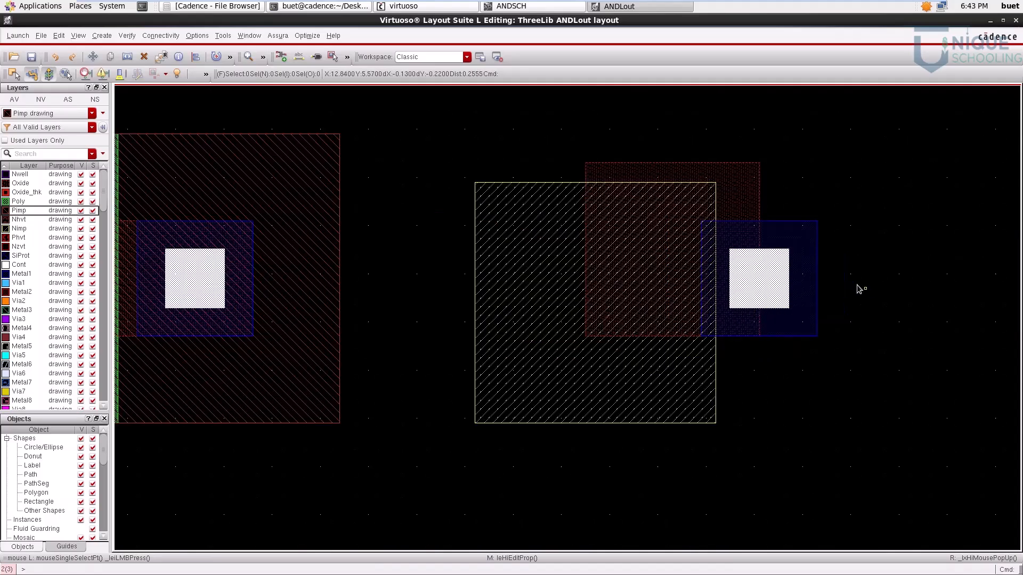
scroll(699, 275, "down", 1, "ctrl")
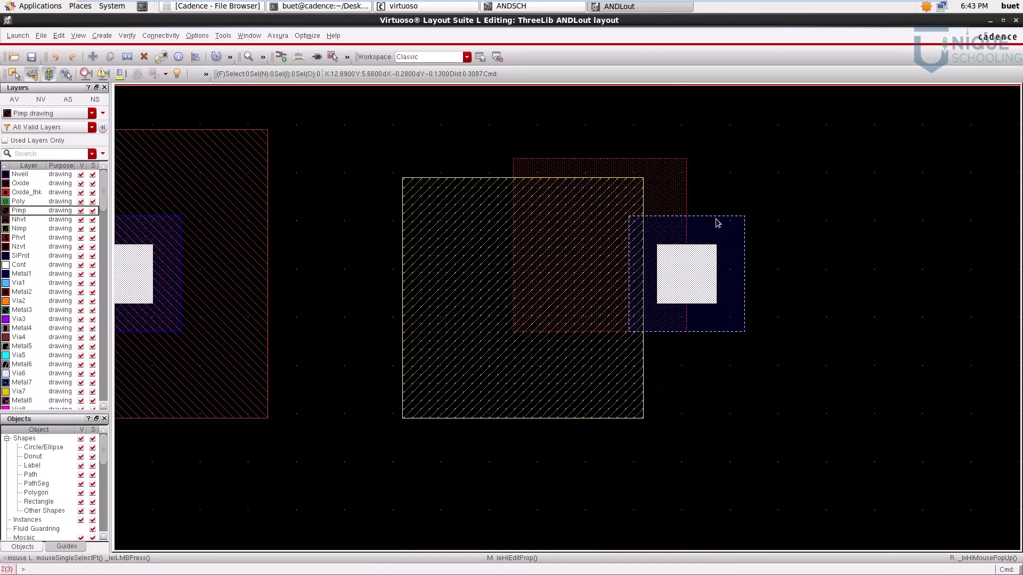
left_click(659, 181)
key("a")
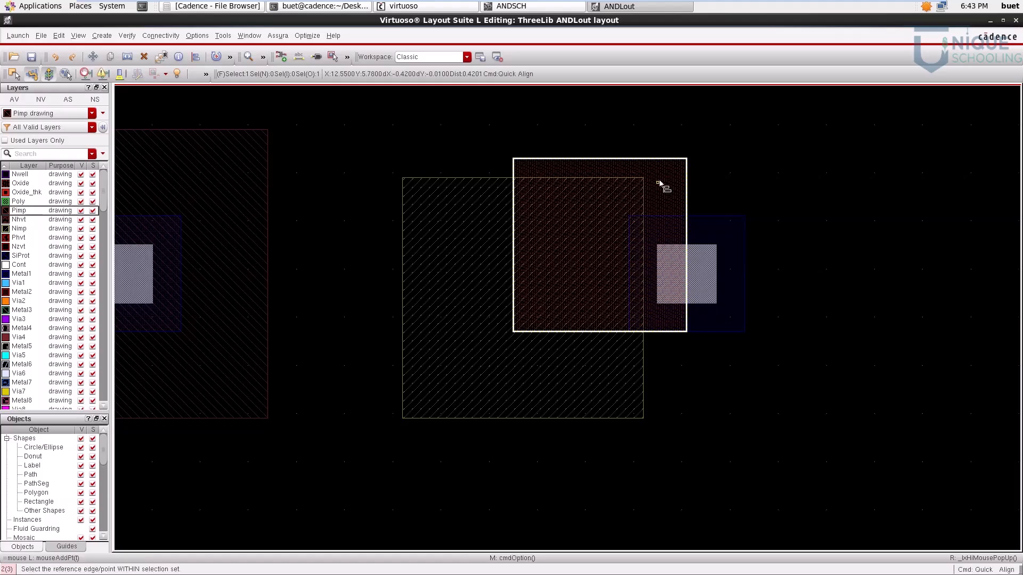
left_click(686, 275)
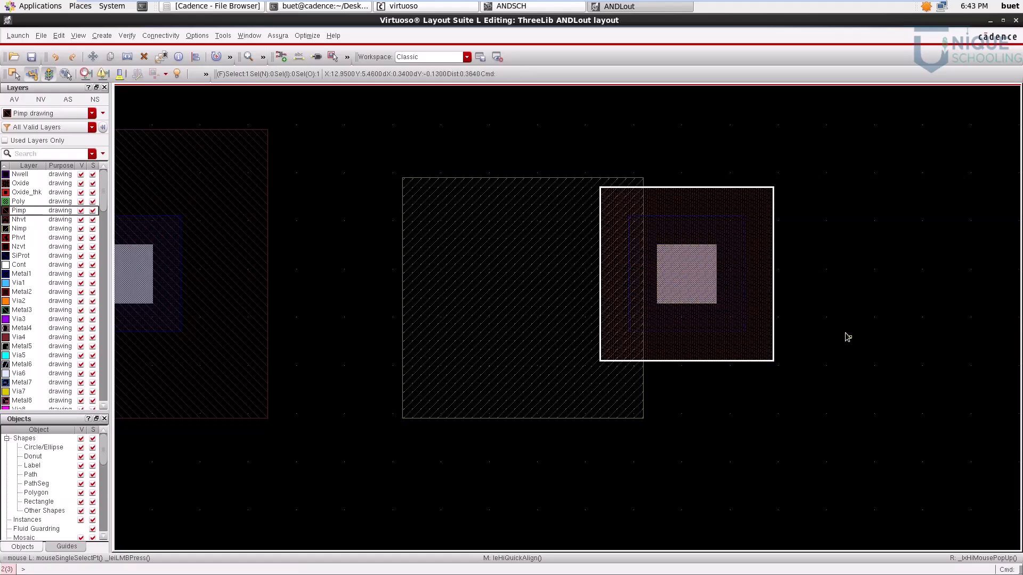
key("Escape")
Step: Align the centre of the Nimp square with the centre of the body contact's Cont square
left_click(548, 289)
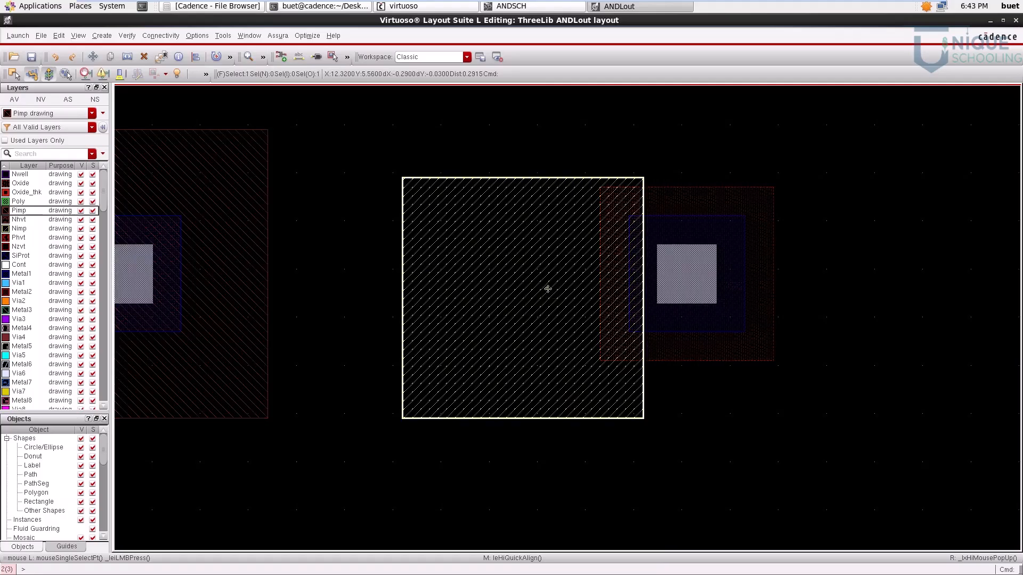
key("a")
left_click(548, 301)
left_click(686, 275)
Step: Copy the whole row of three transistors and the body contact straight down to form a second row
key("f")
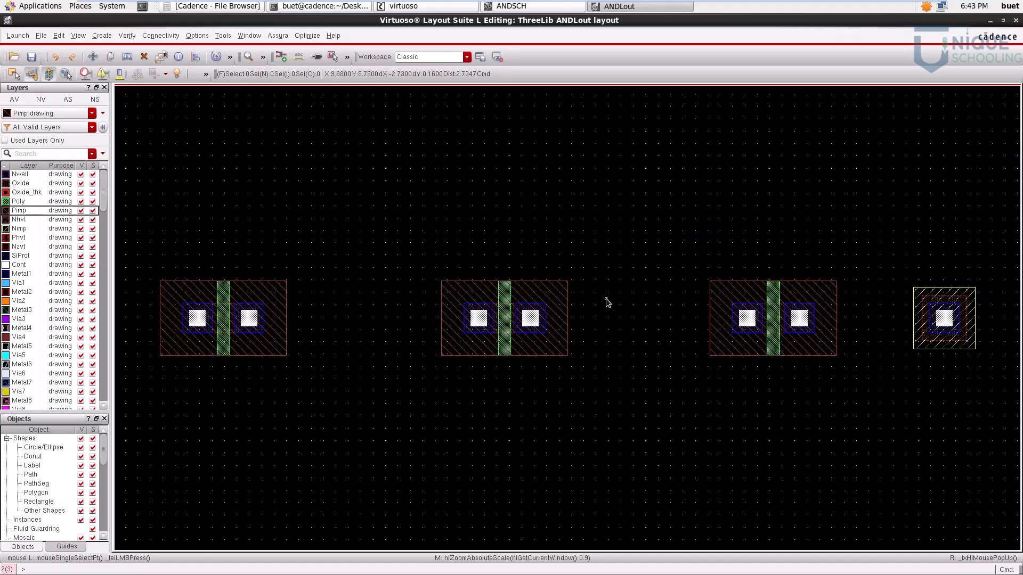
scroll(710, 324, "down", 5, "ctrl")
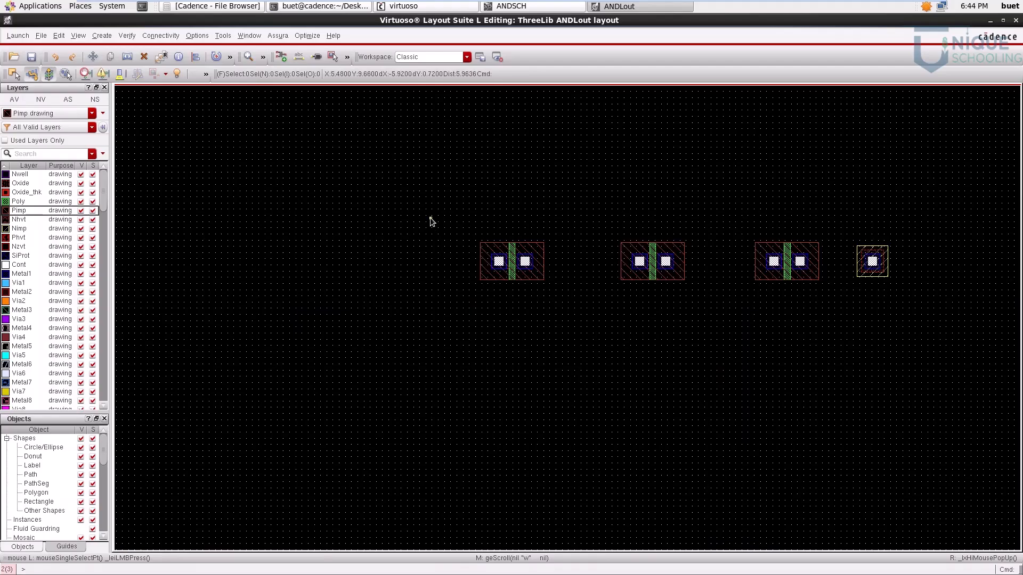
left_click_drag(421, 198, 940, 403)
key("c")
left_click(526, 269)
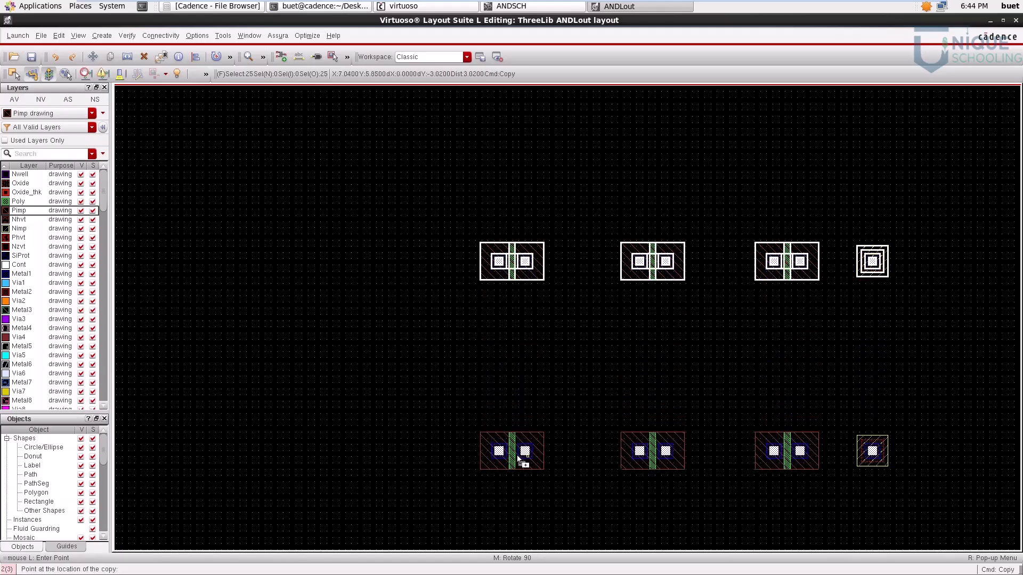
left_click(518, 485)
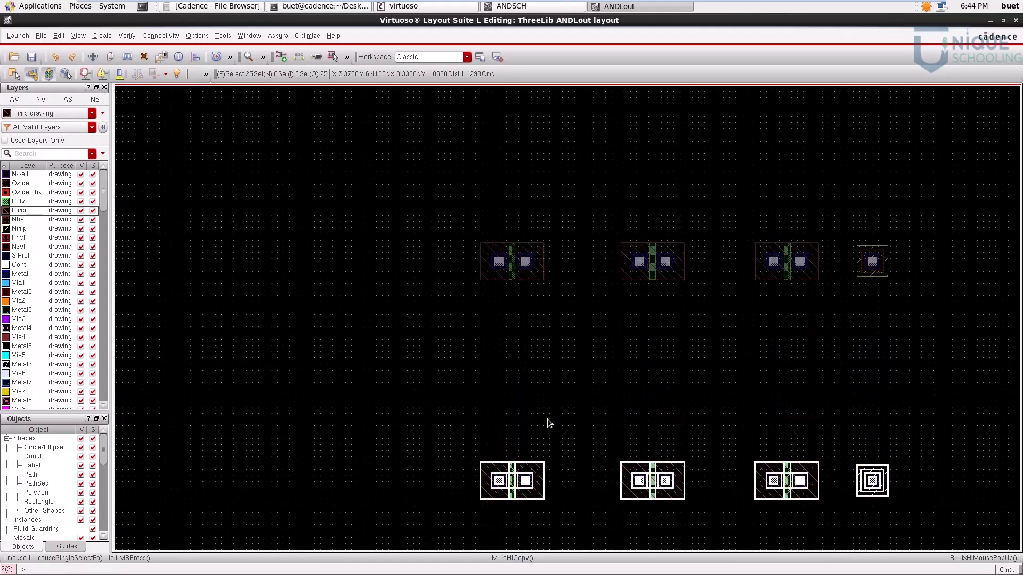
key("f")
left_click(575, 359)
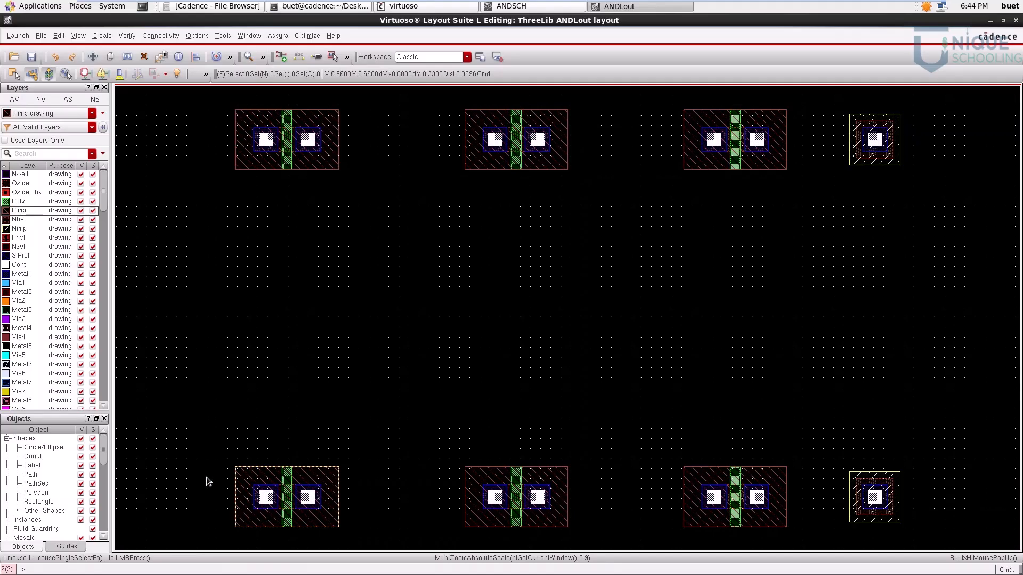
Step: Change the Pimp rectangle of the first transistor in the lower row to the Nimp drawing layer
left_click(331, 478)
key("q")
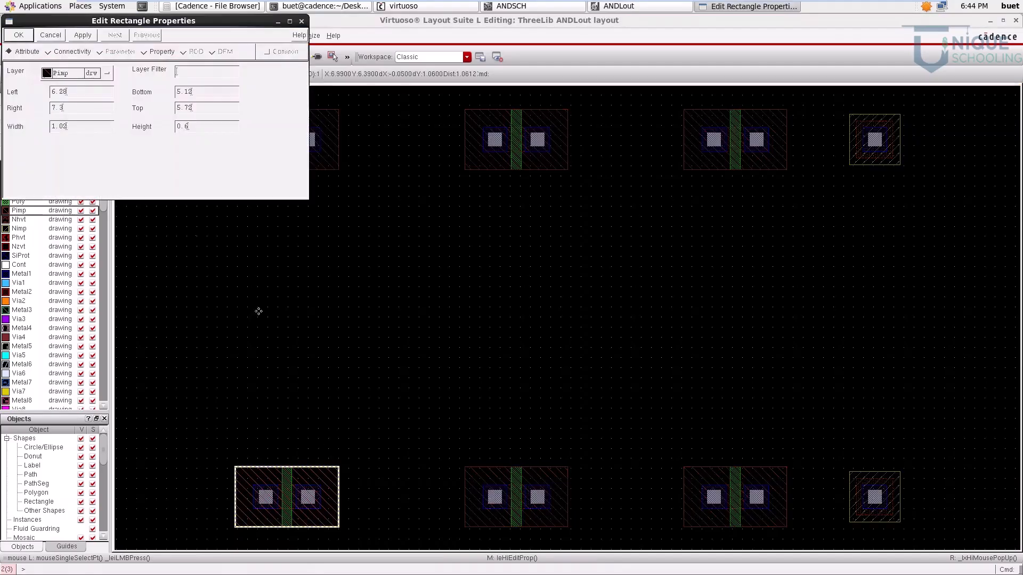
left_click(75, 78)
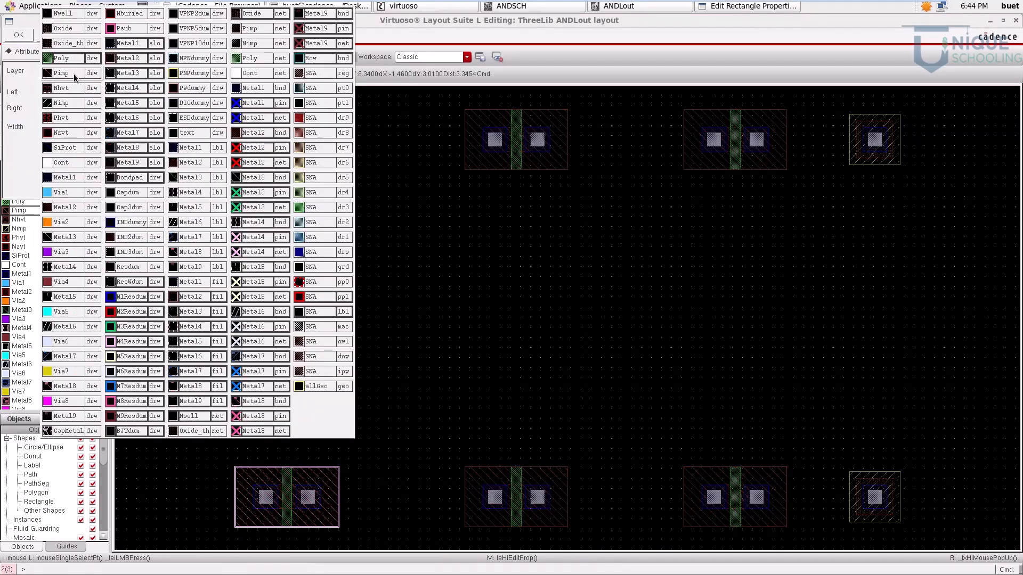
left_click(70, 104)
left_click(18, 35)
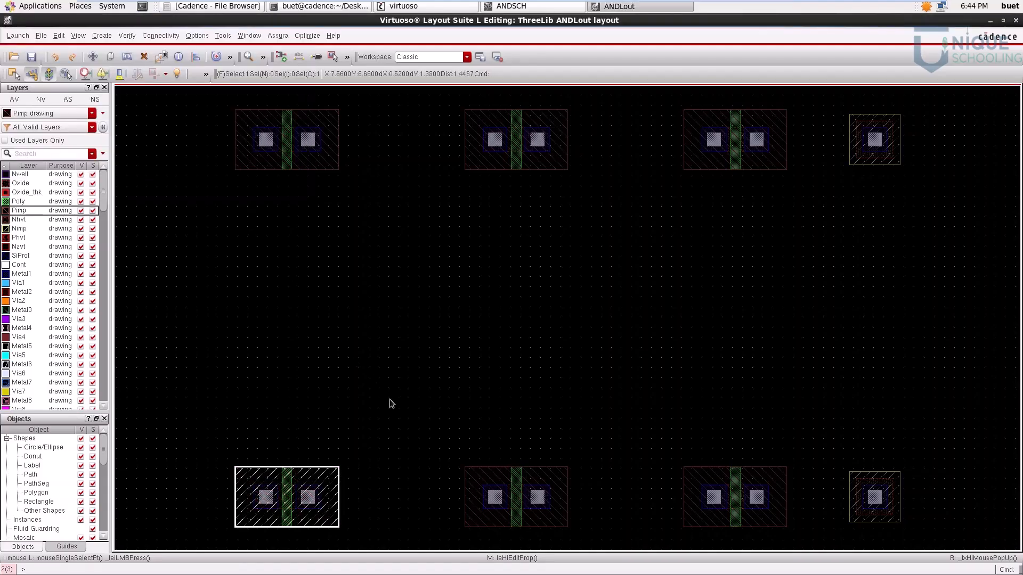
Step: Change the Pimp rectangle of the second transistor in the lower row to the Nimp drawing layer
left_click(486, 475)
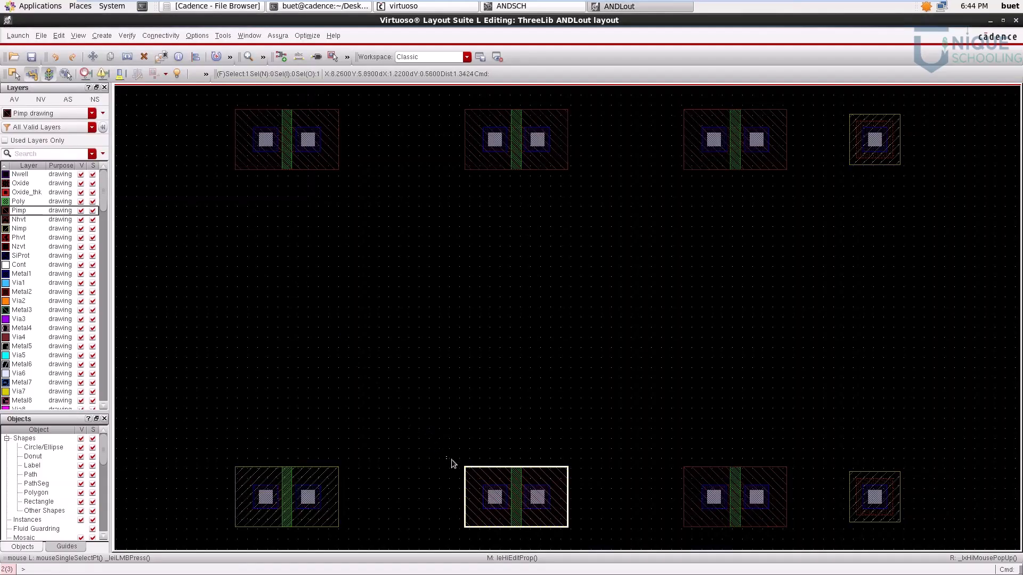
key("q")
left_click(75, 74)
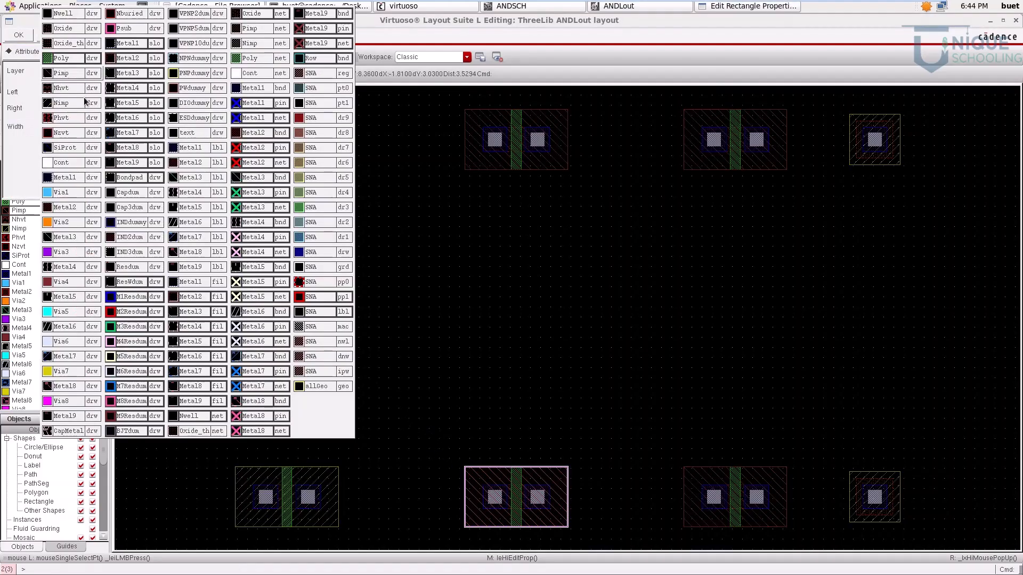
left_click(79, 103)
left_click(19, 34)
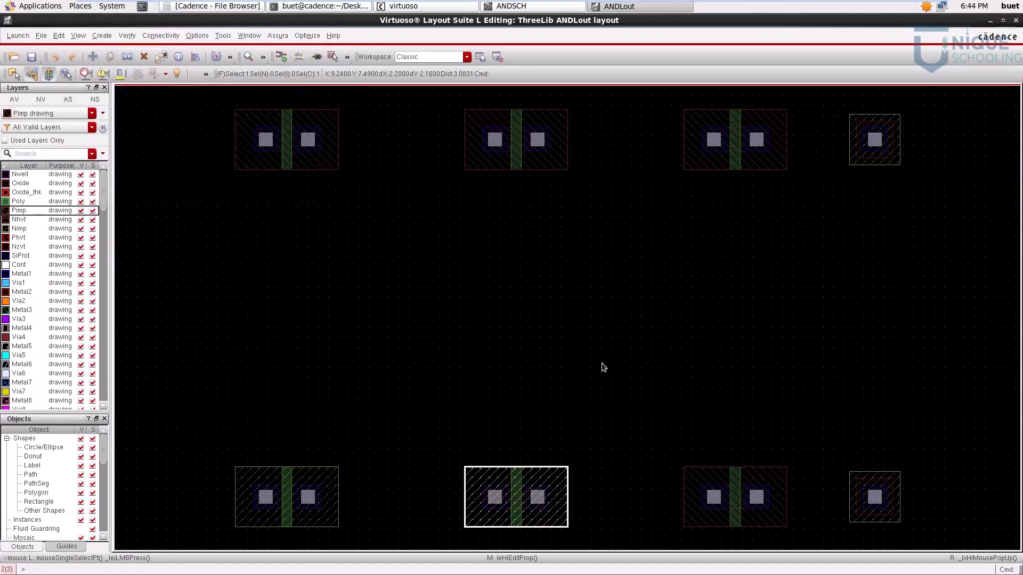
Step: Change the Pimp rectangle of the third transistor in the lower row to the Nimp drawing layer
left_click(703, 472)
key("q")
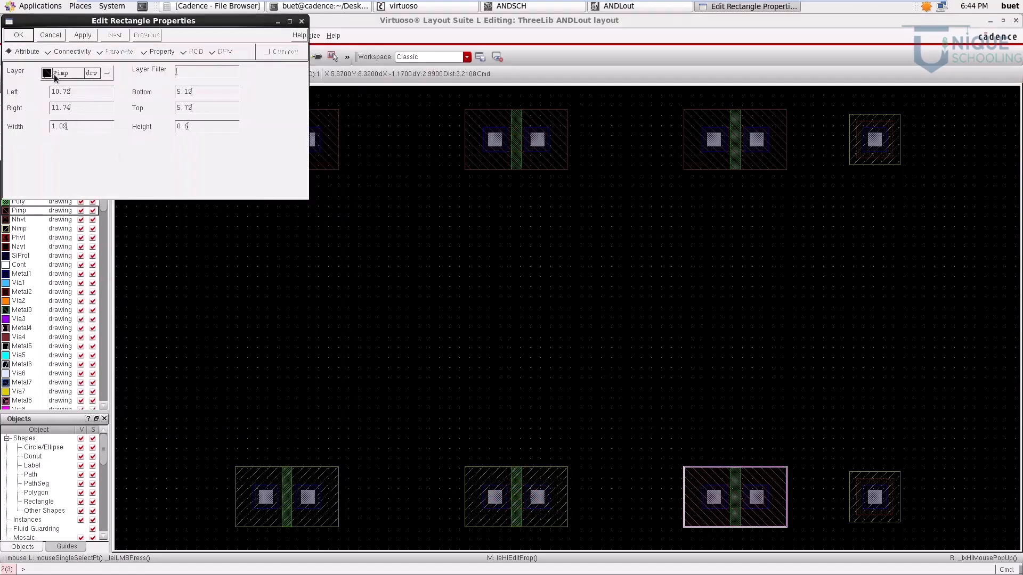
left_click(55, 74)
left_click(67, 101)
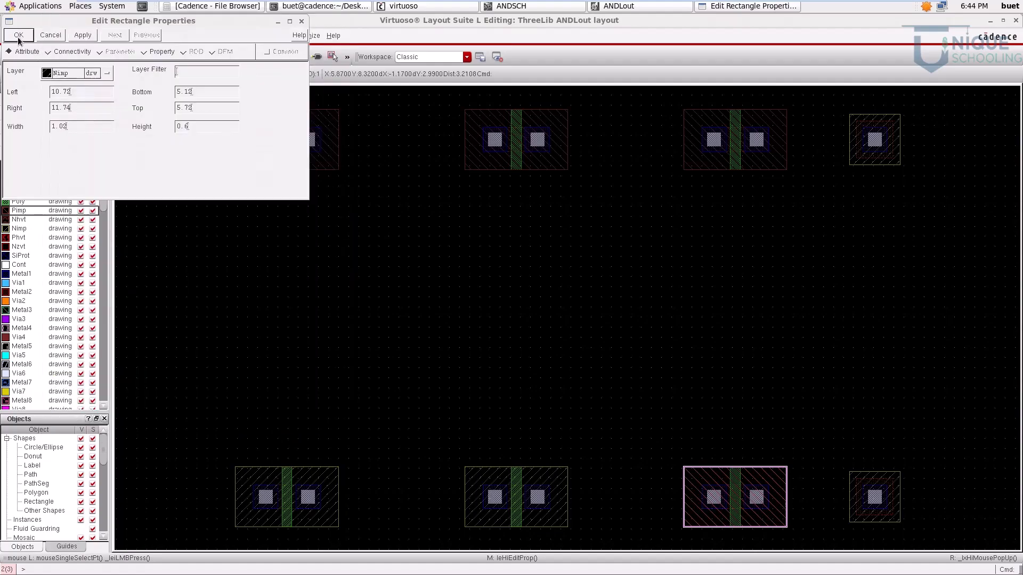
left_click(18, 35)
Step: Change the Nimp square of the lower row's body contact to the Pimp drawing layer
left_click(874, 473)
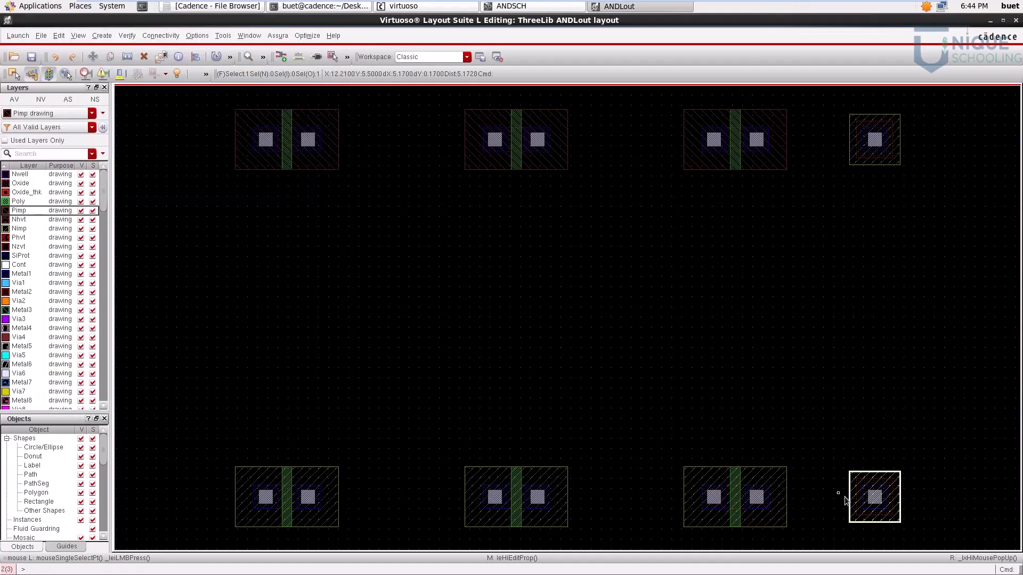
key("q")
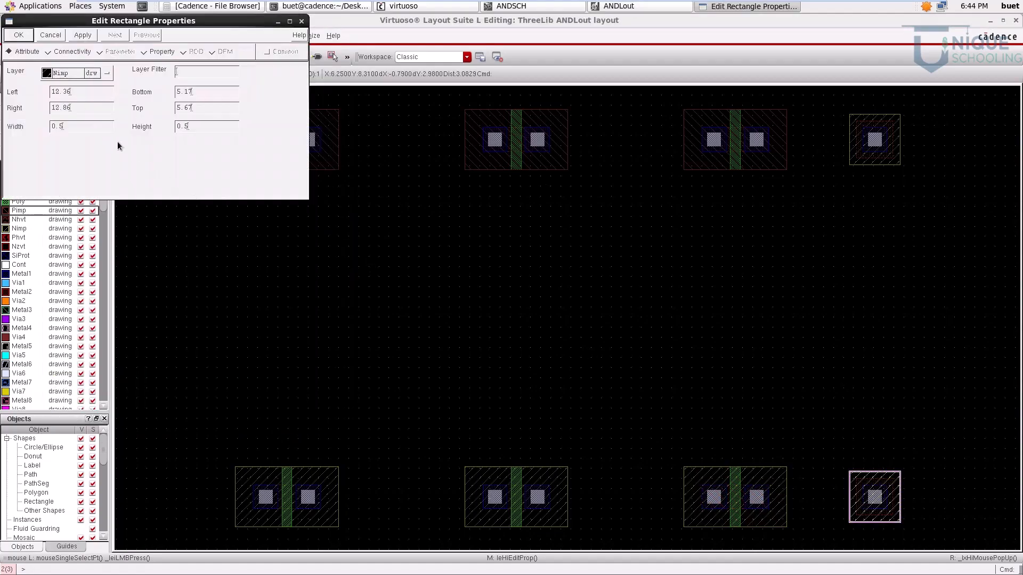
left_click(86, 73)
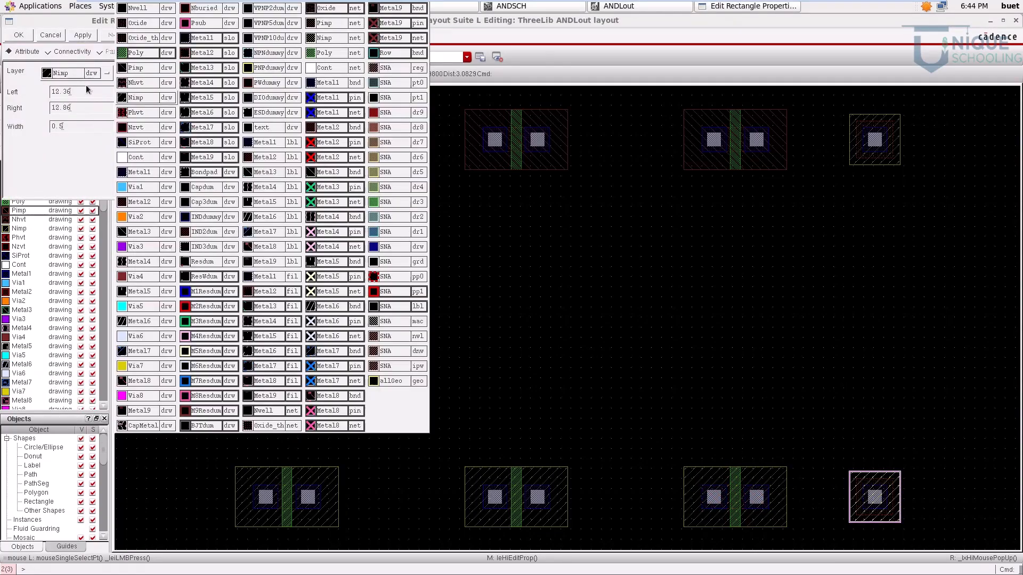
left_click(138, 68)
left_click(19, 35)
left_click(697, 254)
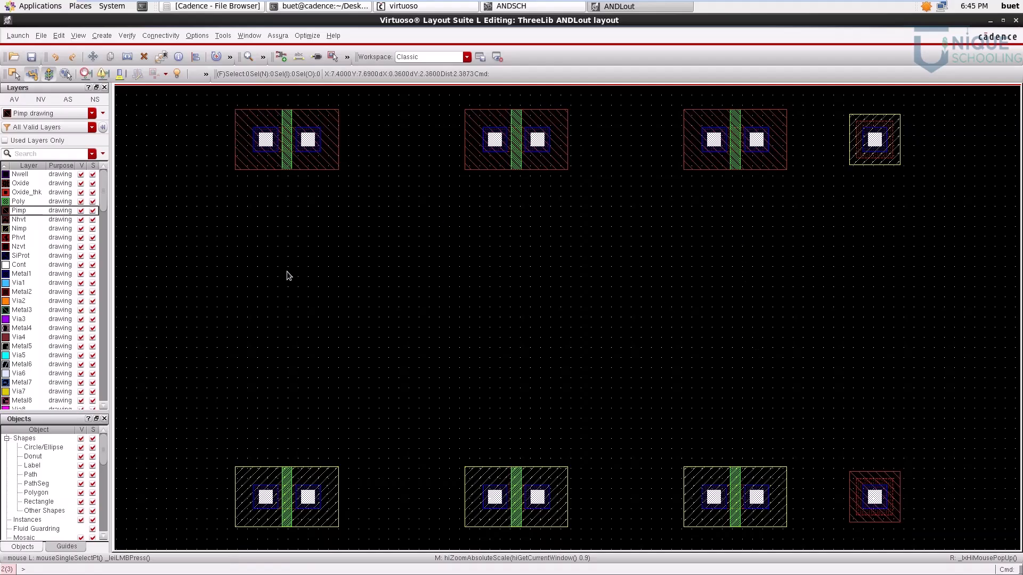
Step: Draw an Nwell rectangle enclosing the three transistors and the body contact of the upper row
left_click(27, 174)
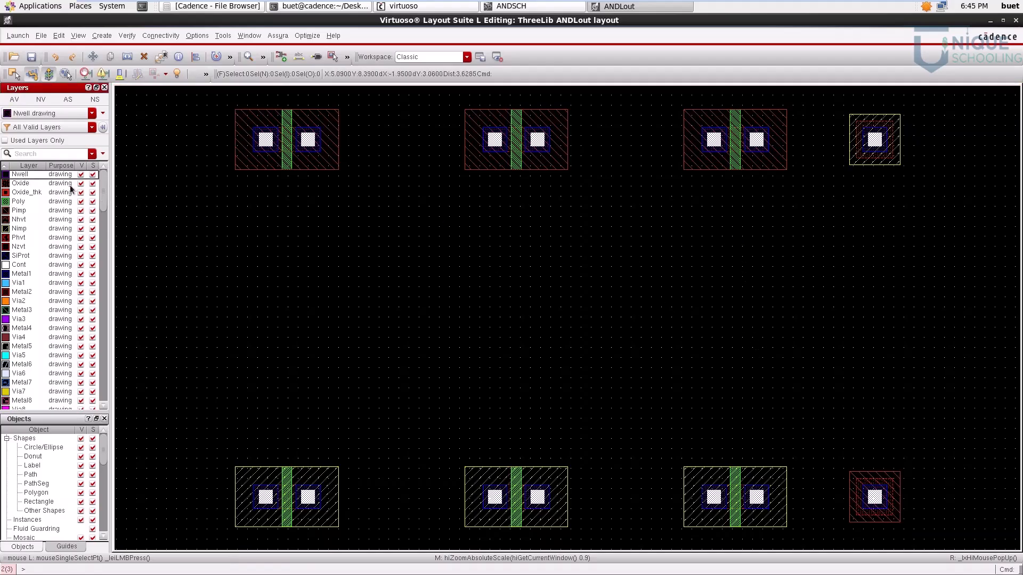
key("r")
left_click(193, 89)
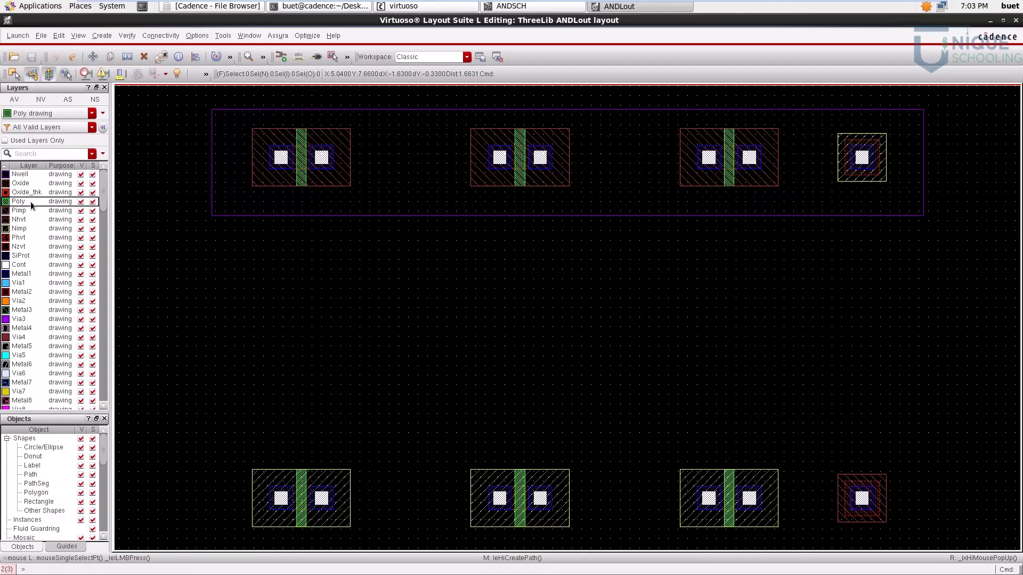
Step: Connect the gates of the first transistors in the upper and lower rows with a vertical Poly path
key("p")
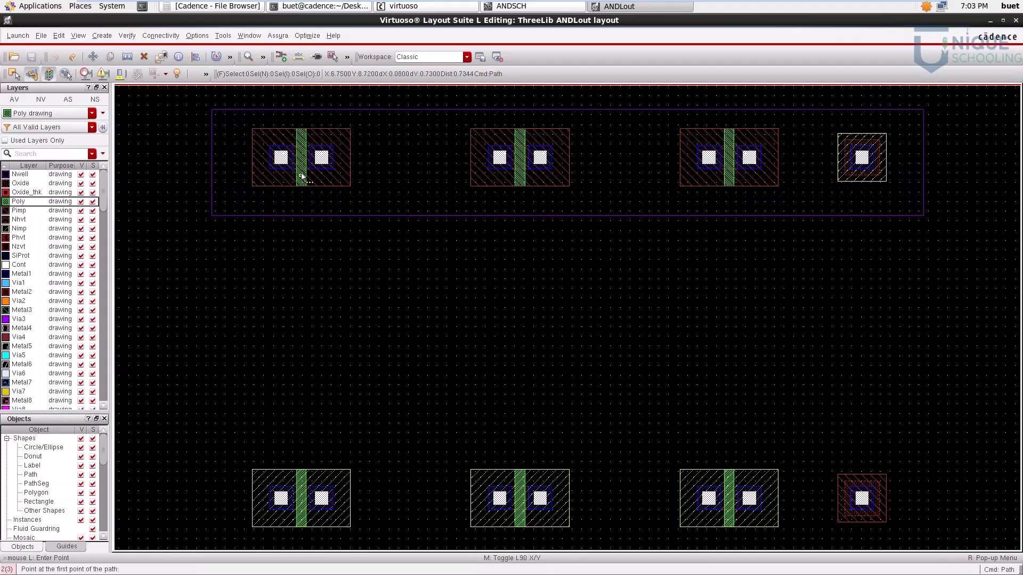
scroll(298, 184, "up", 4, "ctrl")
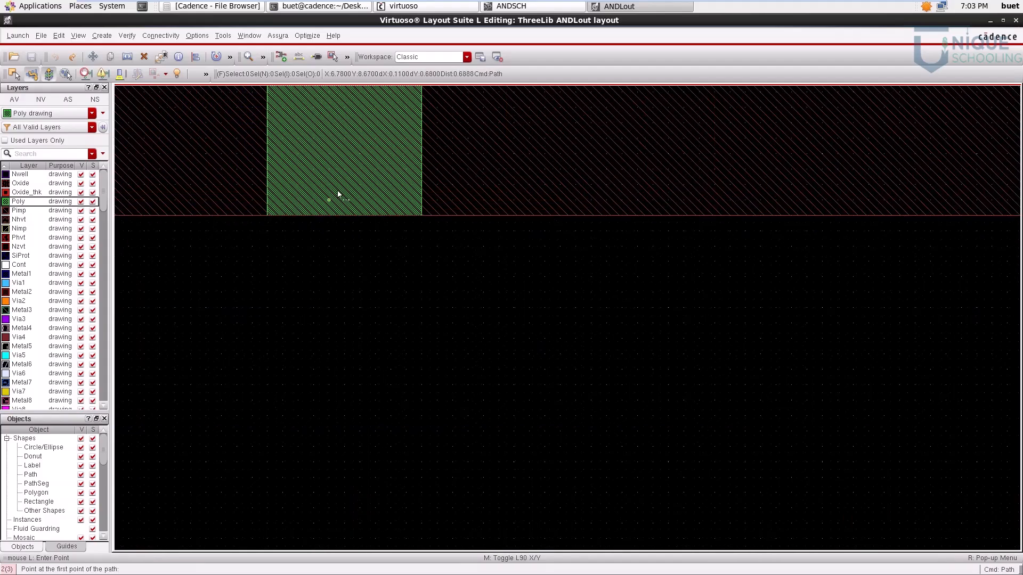
left_click(342, 185)
key("f")
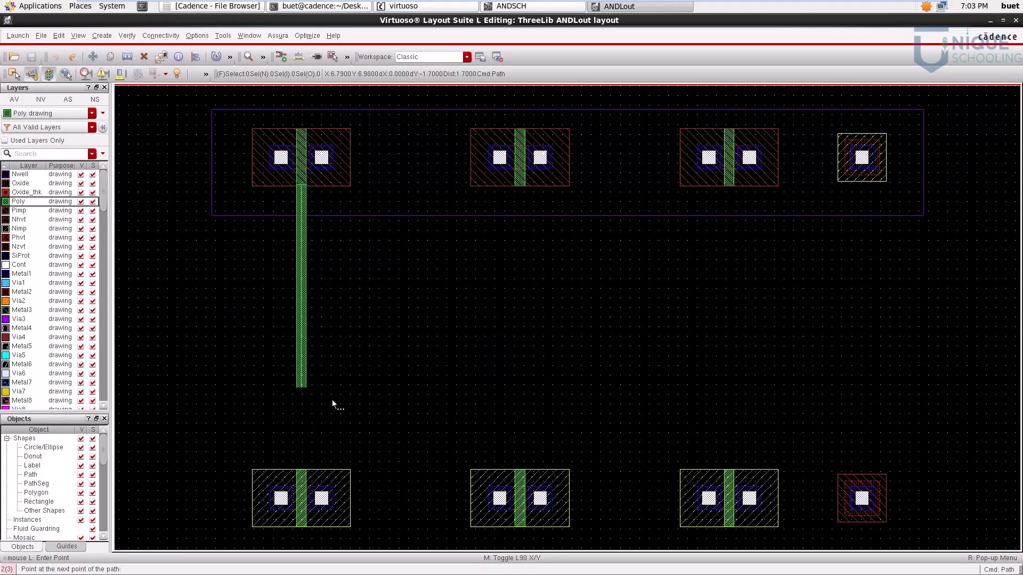
scroll(303, 477, "up", 4, "ctrl")
double_click(299, 478)
key("f")
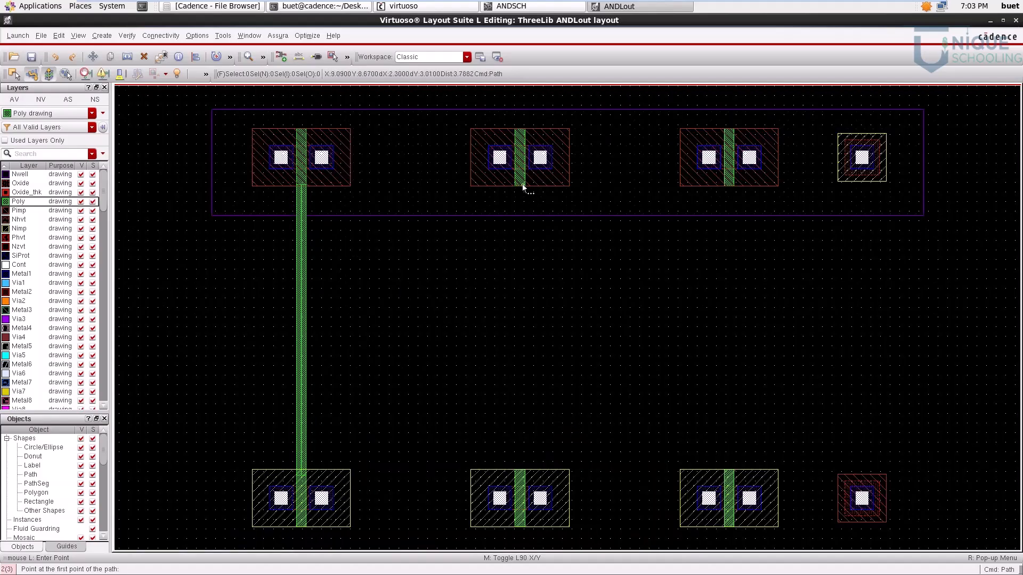
Step: Connect the gates of the second transistors in the upper and lower rows with a vertical Poly path
scroll(522, 187, "up", 5, "ctrl")
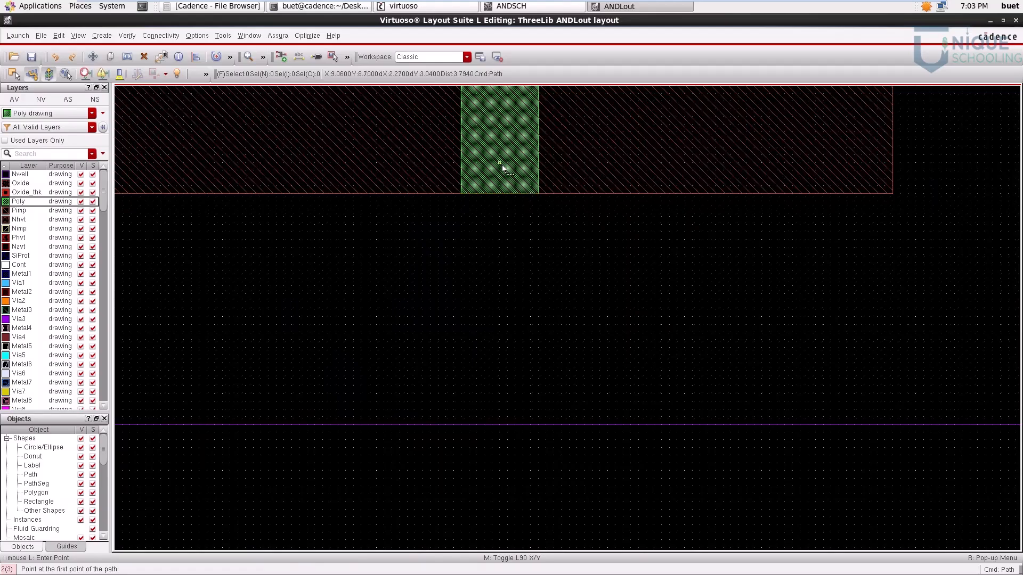
left_click(499, 170)
key("f")
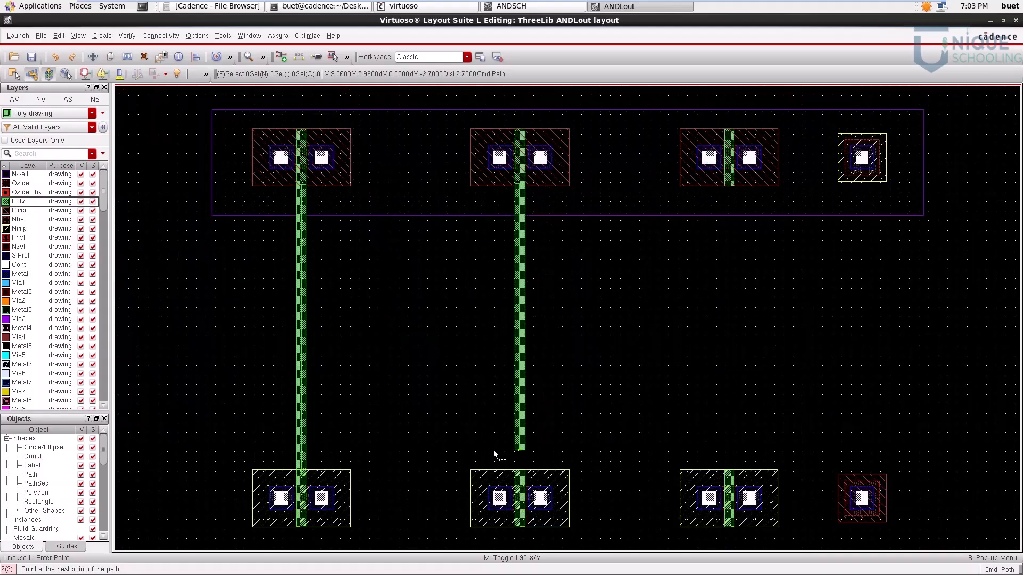
scroll(521, 476, "up", 5, "ctrl")
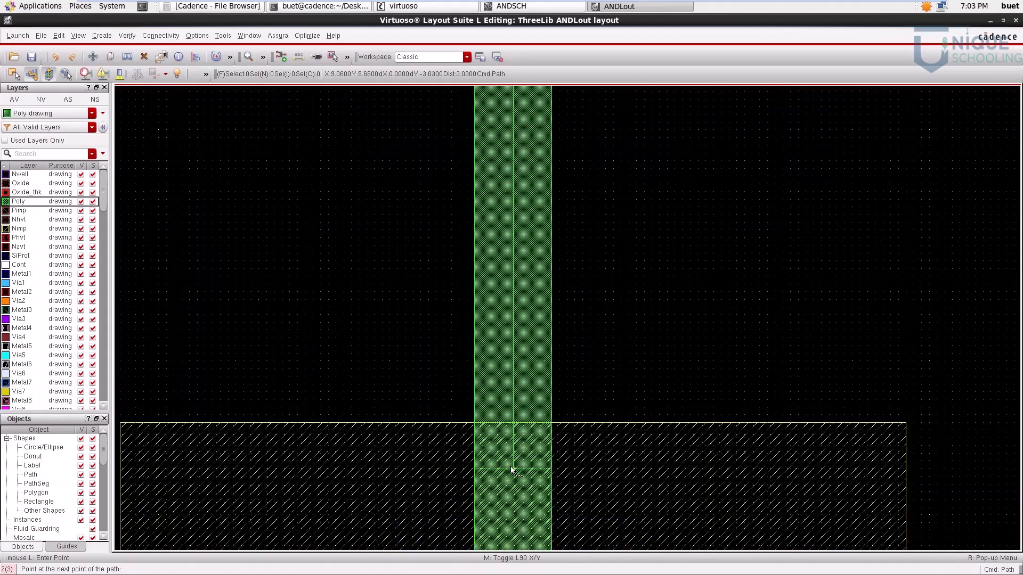
double_click(511, 470)
key("f")
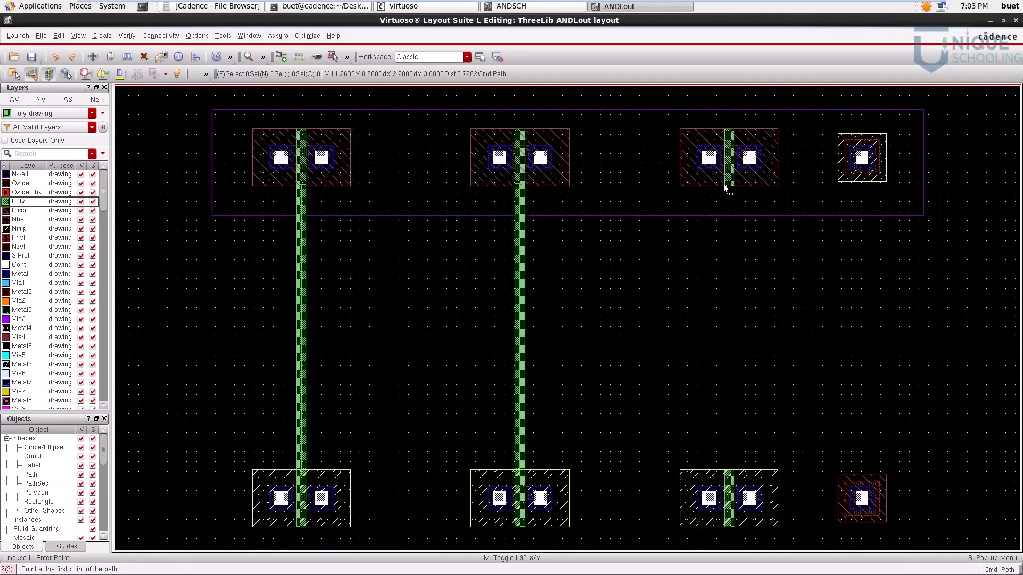
Step: Connect the gates of the third transistors in both rows with a vertical Poly path and end path drawing
scroll(723, 184, "up", 3, "ctrl")
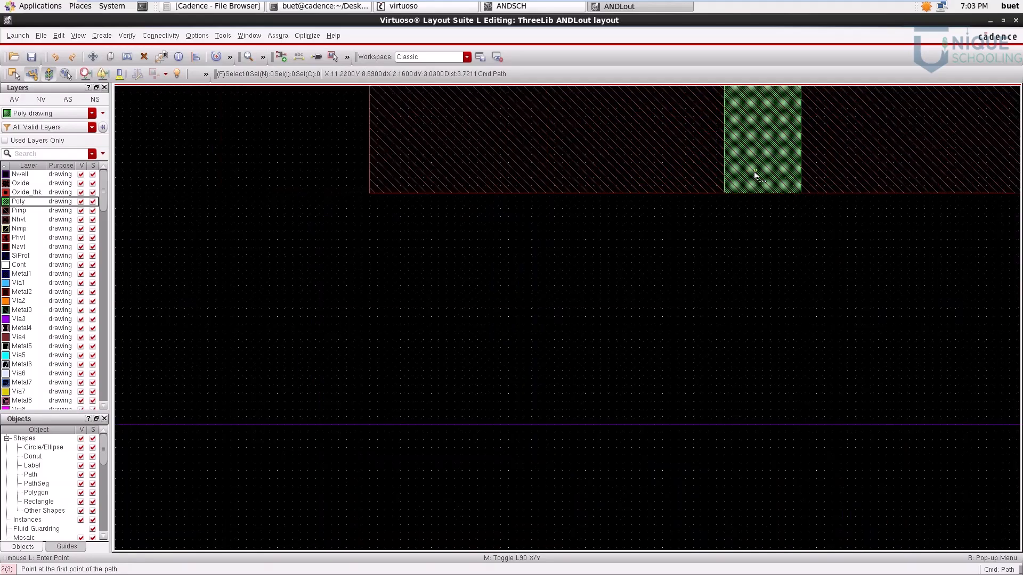
left_click(763, 174)
key("f")
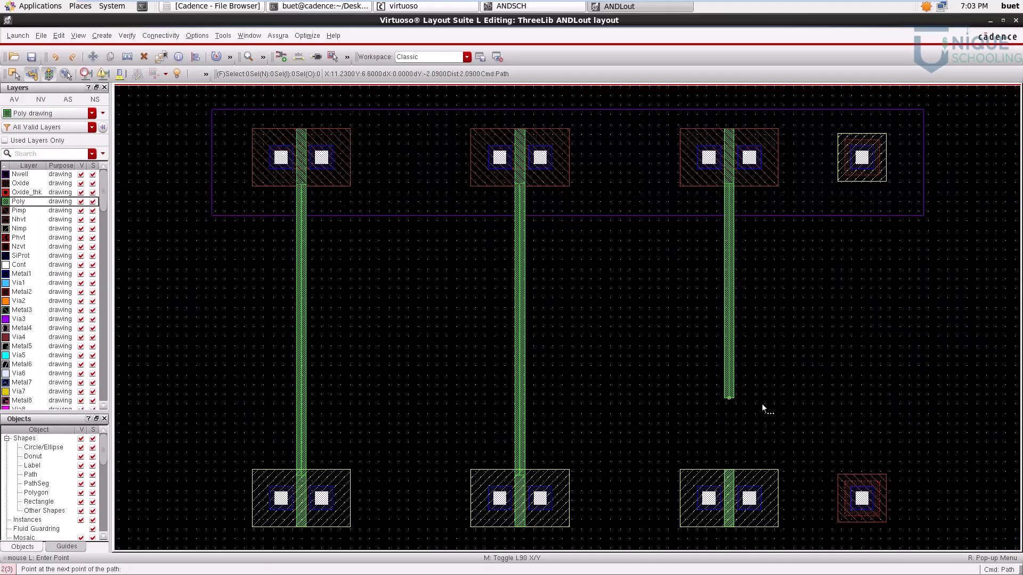
double_click(730, 480)
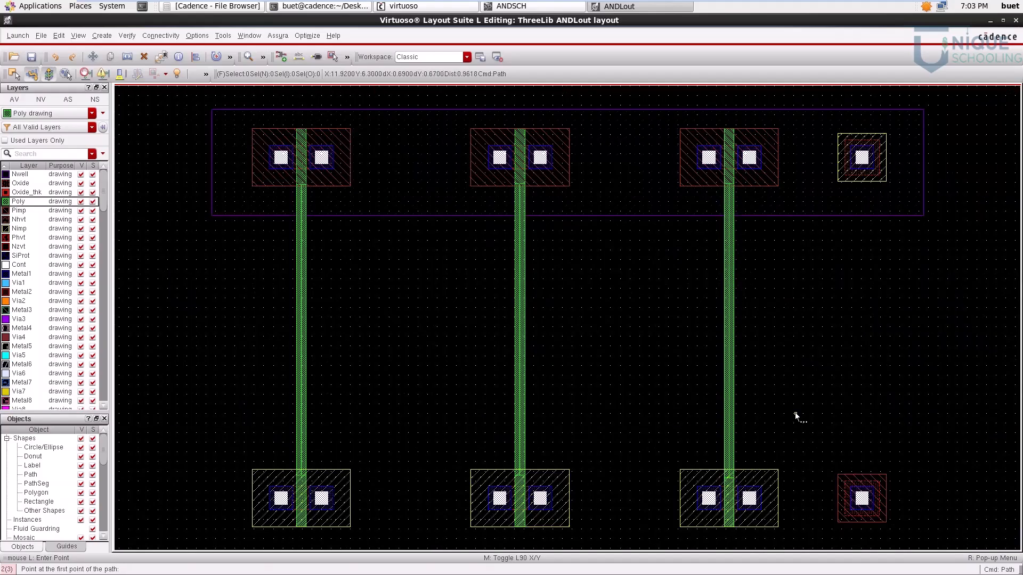
key("Escape")
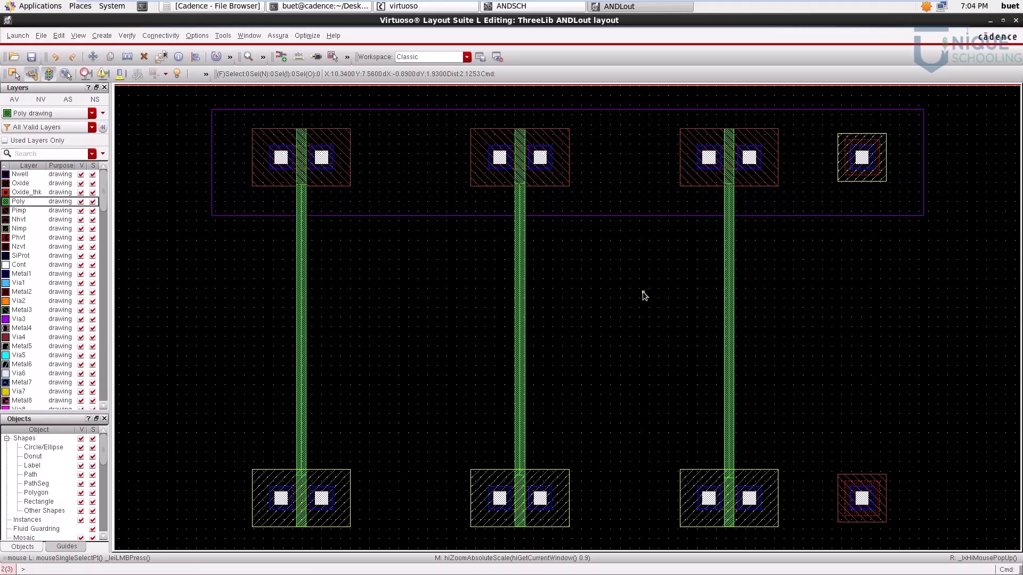
left_click(23, 274)
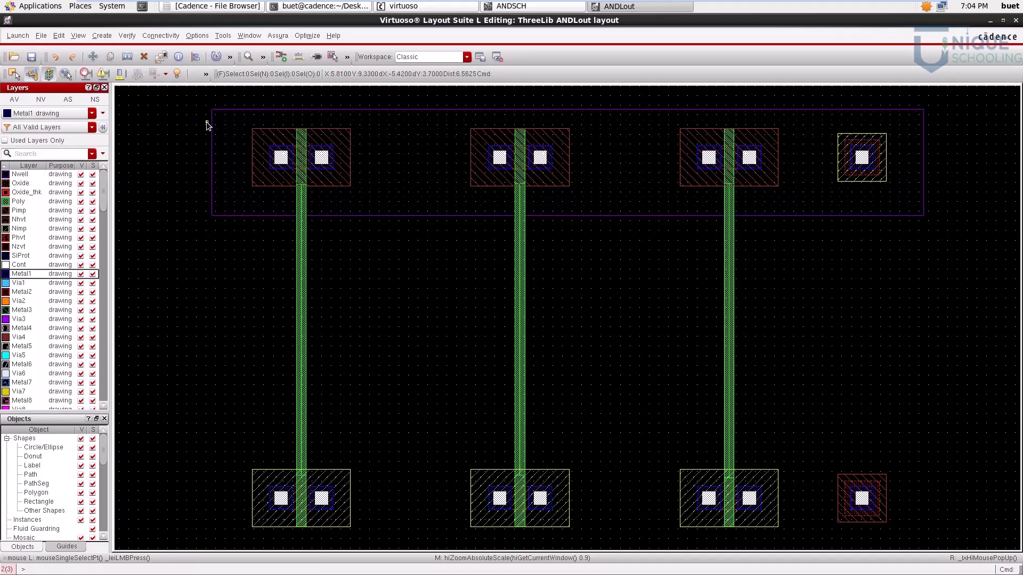
scroll(206, 121, "down", 1)
key("Up")
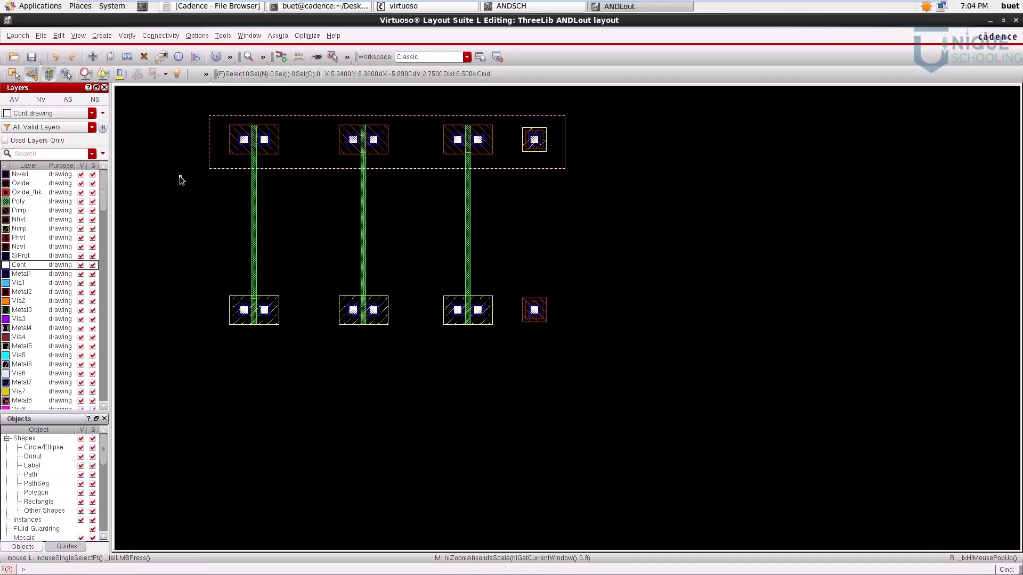
key("Up")
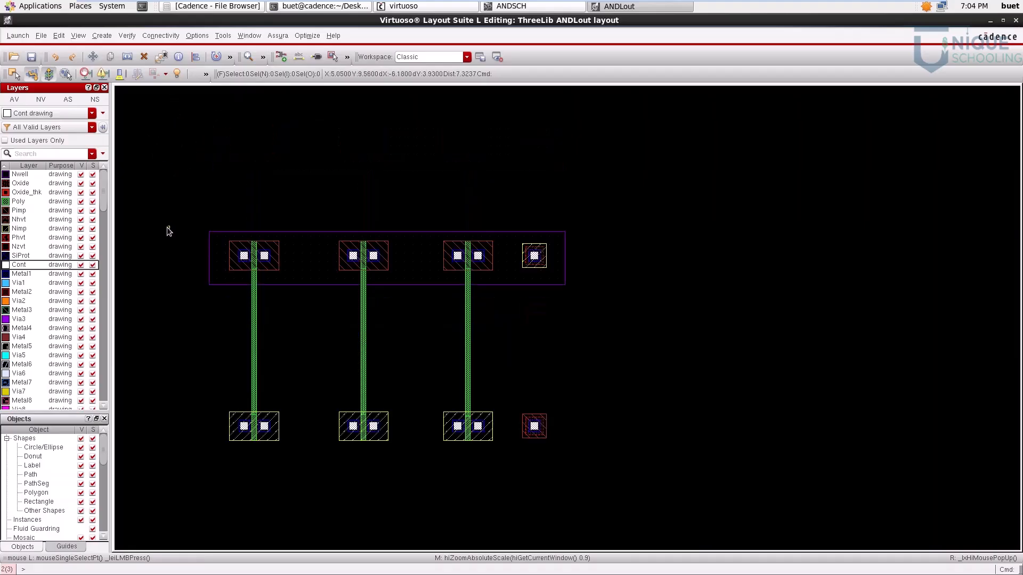
scroll(170, 231, "up", 1)
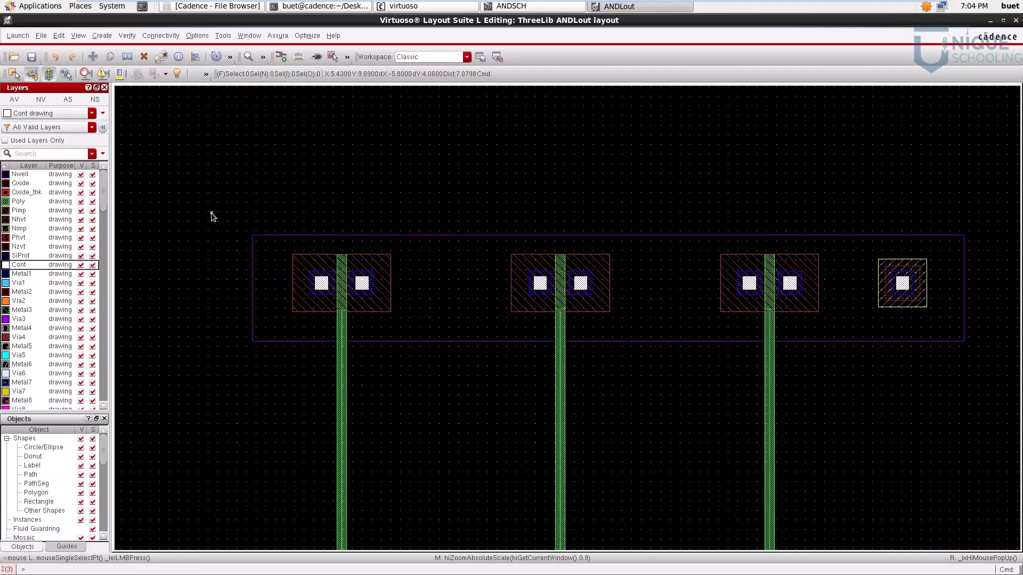
key("p")
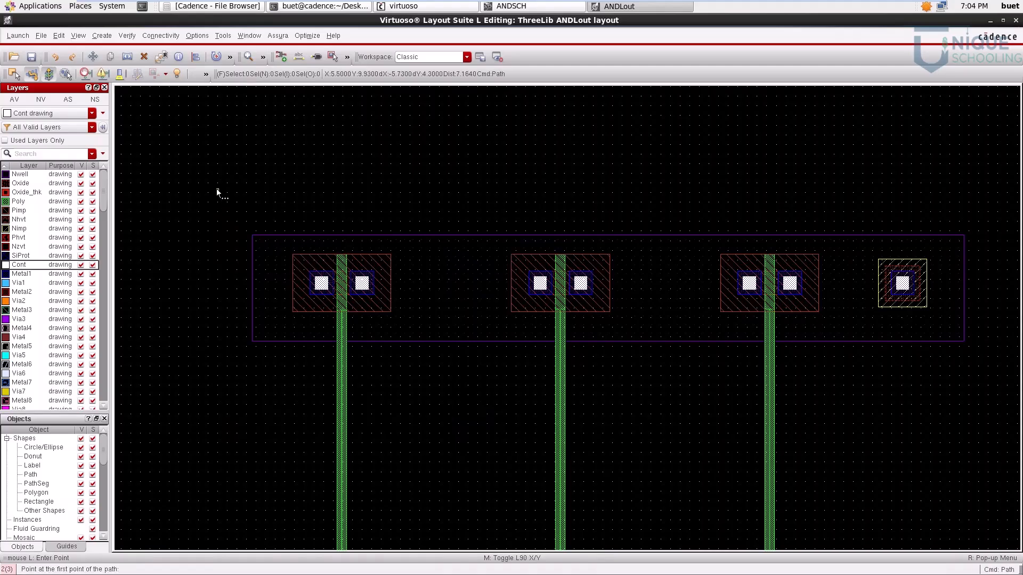
left_click(217, 190)
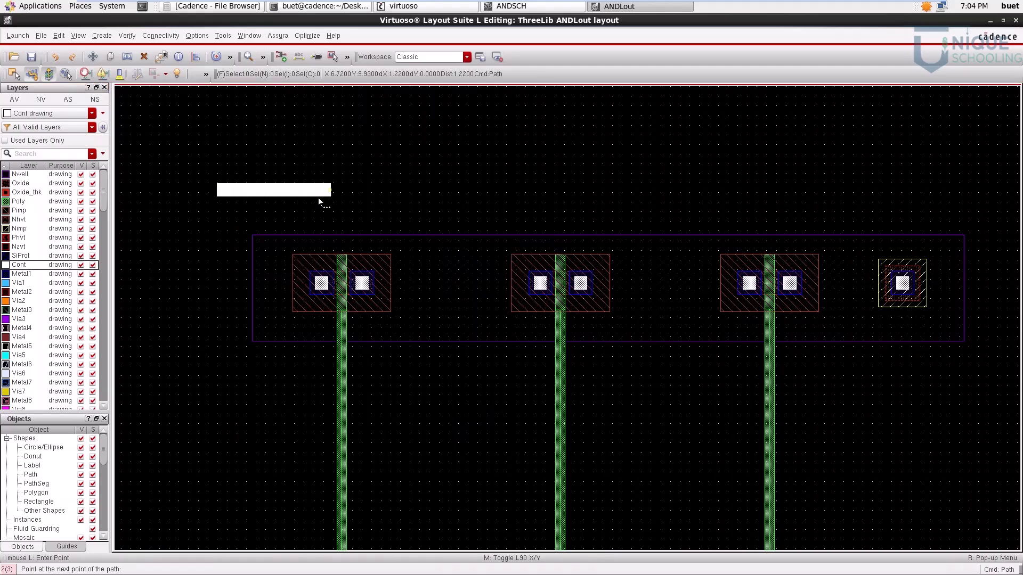
key("Escape")
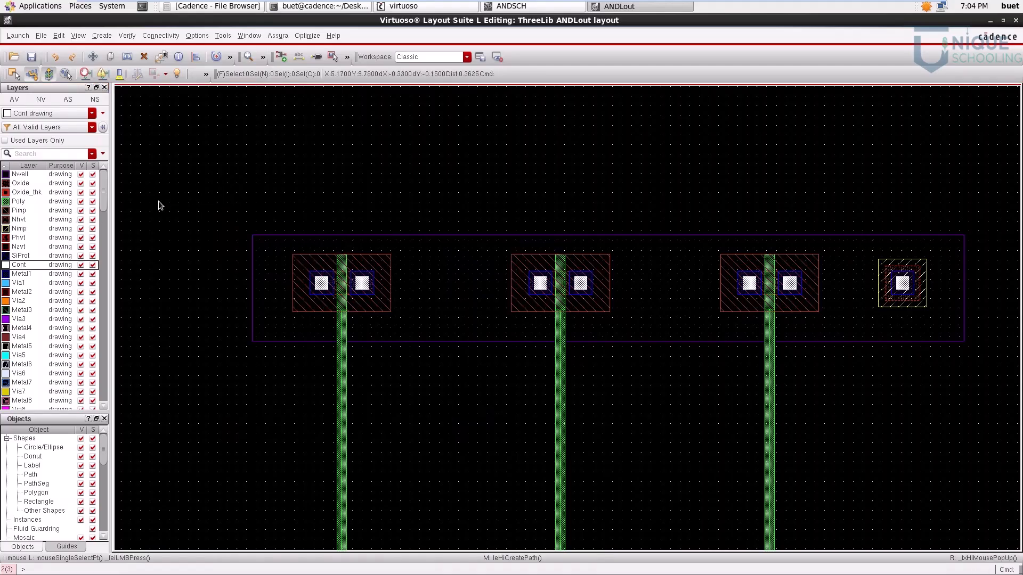
Step: Draw a horizontal Metal1 path as a rail above the Nwell, spanning the full width of the upper row
left_click(24, 273)
key("p")
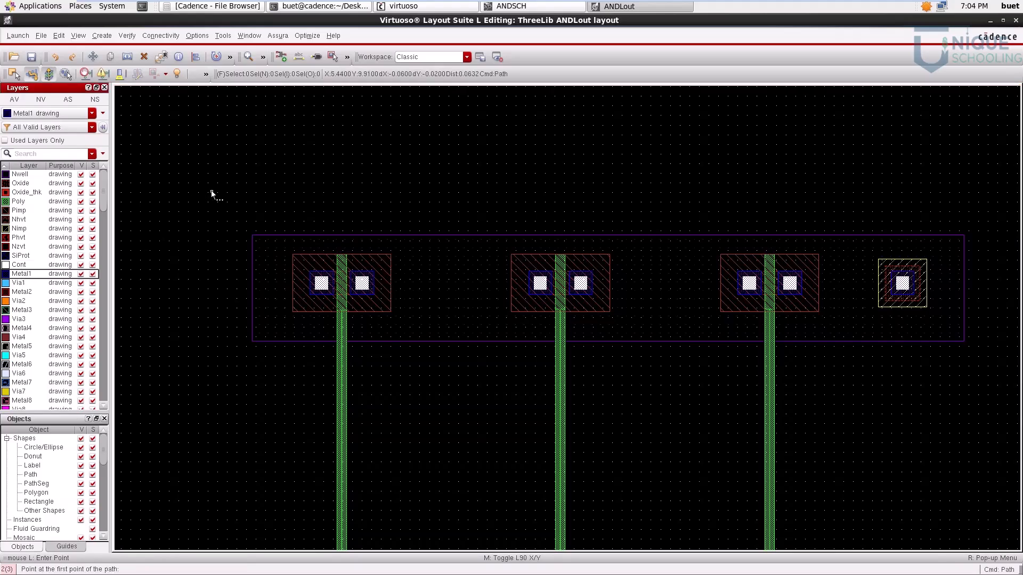
left_click(212, 186)
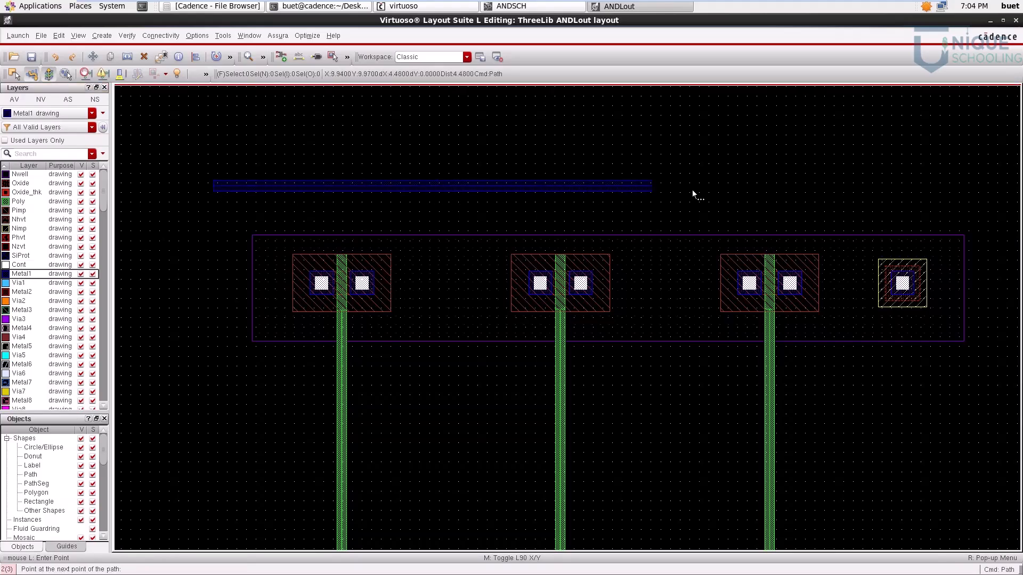
double_click(990, 191)
Step: Draw a horizontal Metal1 rail about 8 µm long below the lower row, spanning its transistors and body contact
scroll(890, 296, "down", 2)
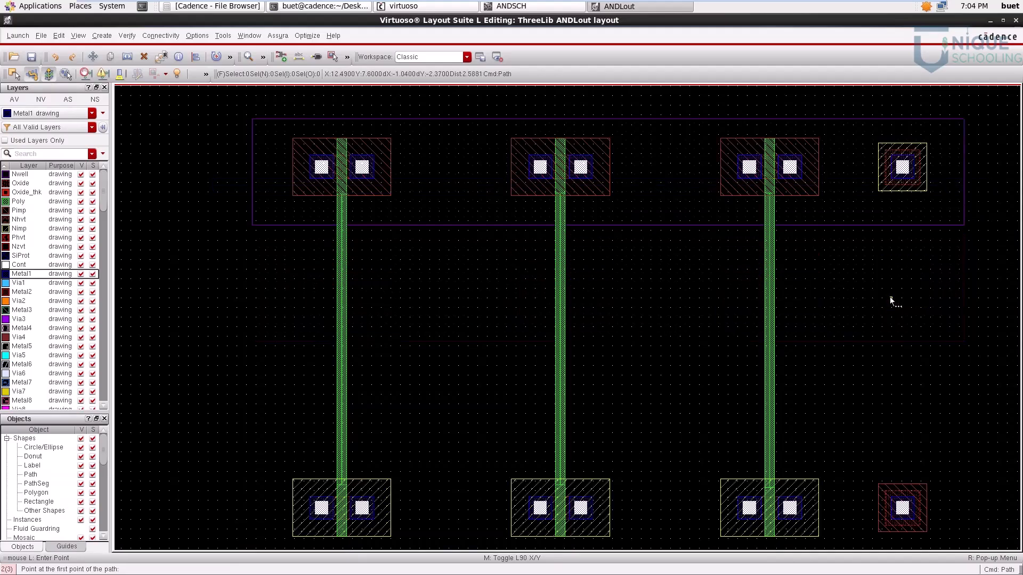
left_click(229, 469)
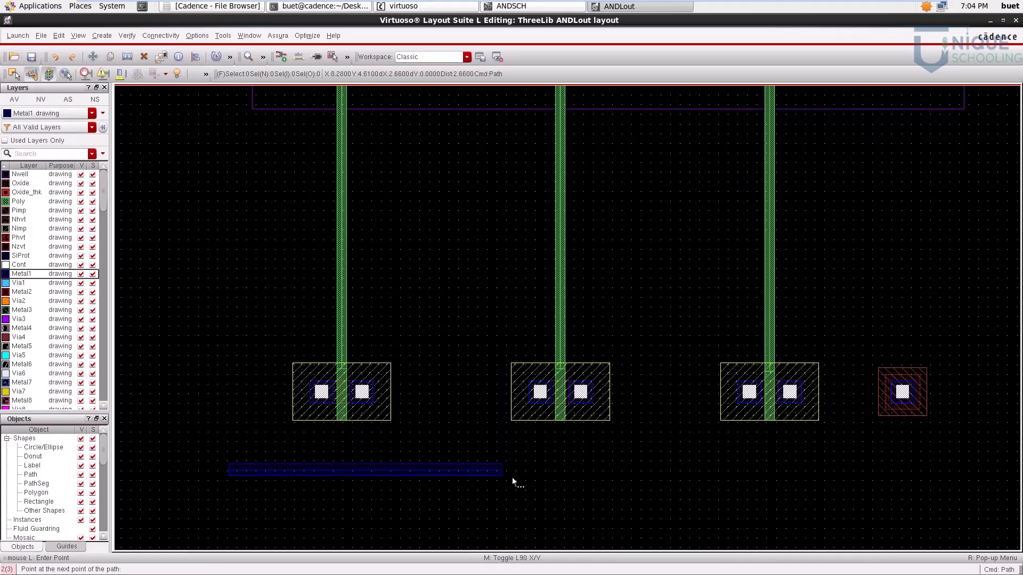
double_click(1001, 475)
key("f")
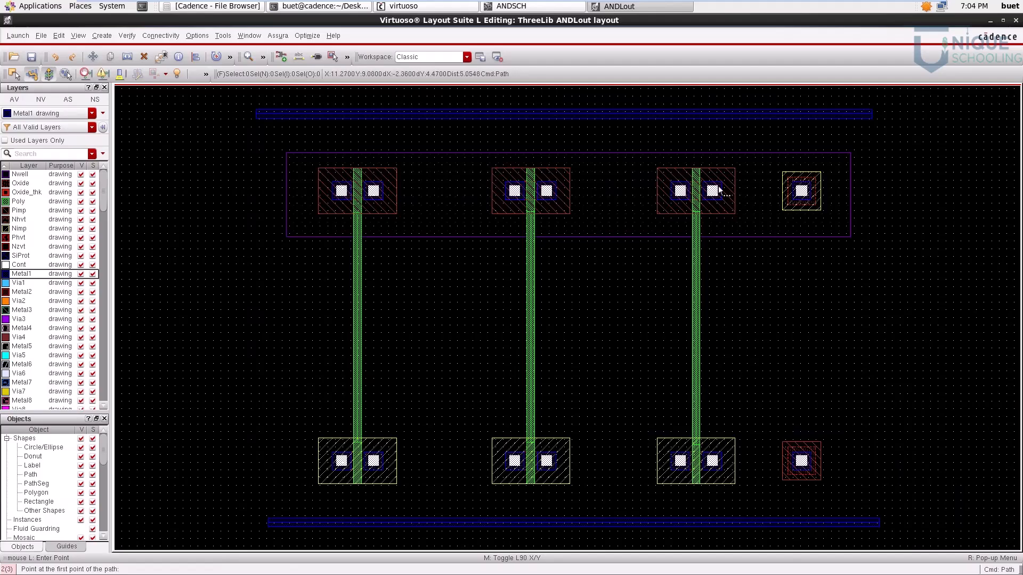
Step: Check the ANDSCH schematic, then connect the first PMOS transistor's left contact to the upper rail with a vertical Metal1 path
left_click(536, 9)
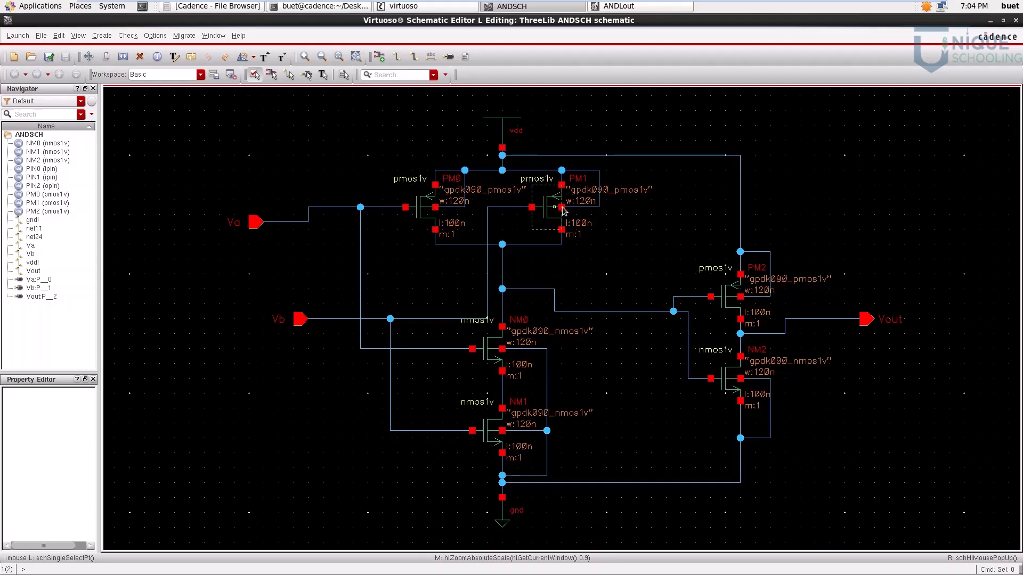
left_click(991, 22)
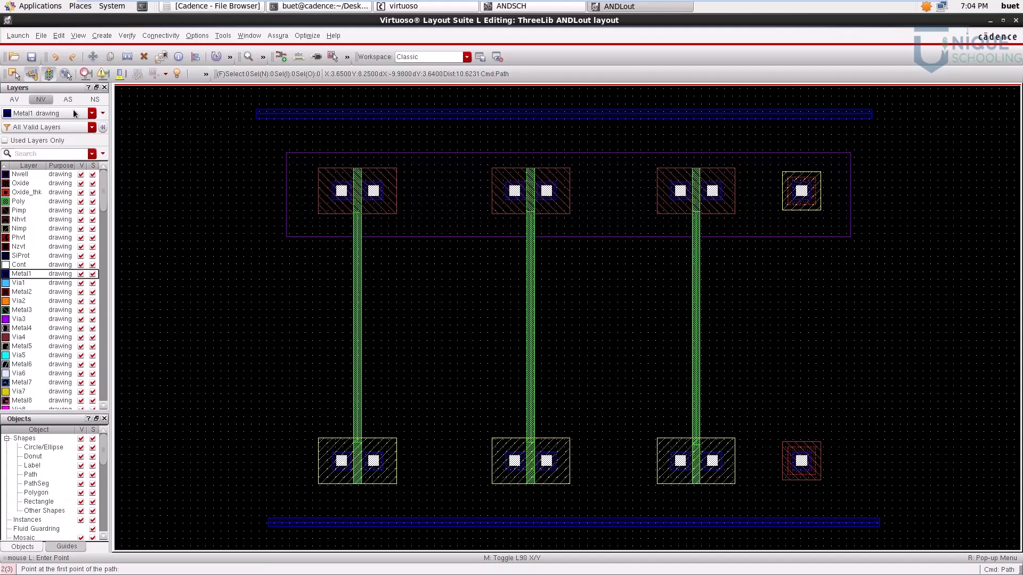
scroll(322, 179, "up", 2, "ctrl")
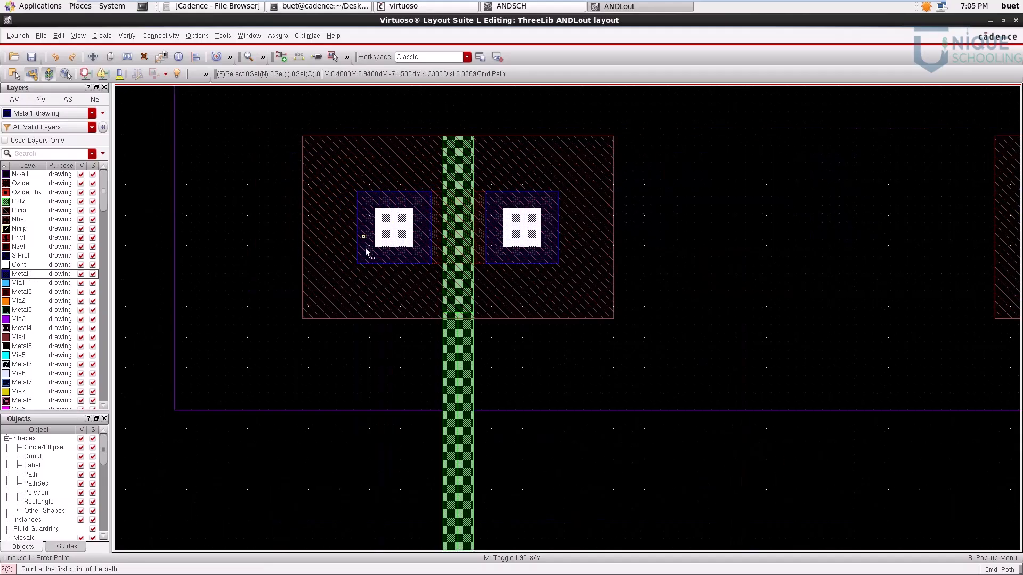
key("Escape")
key("p")
scroll(397, 236, "up", 1, "ctrl")
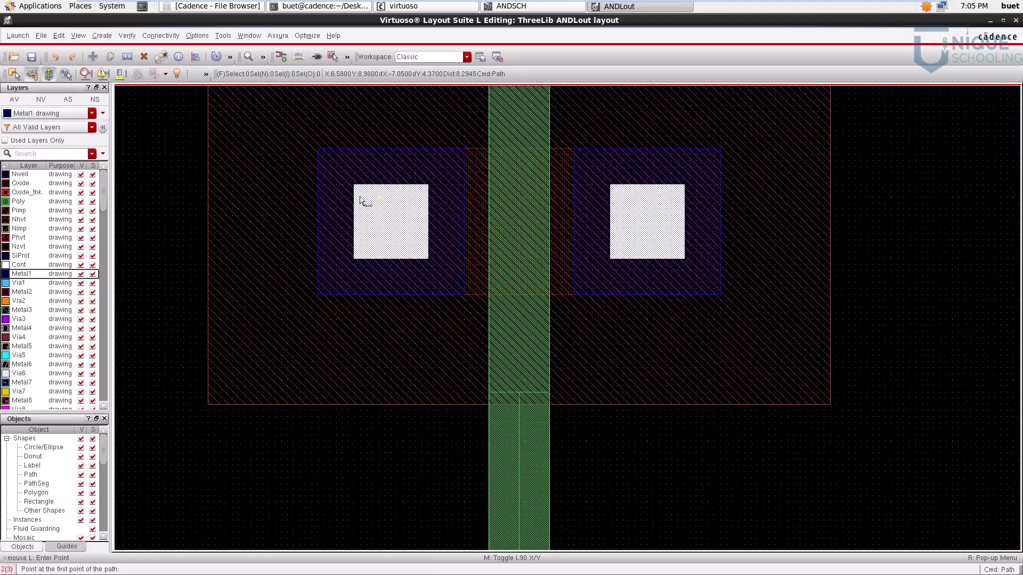
left_click(389, 222)
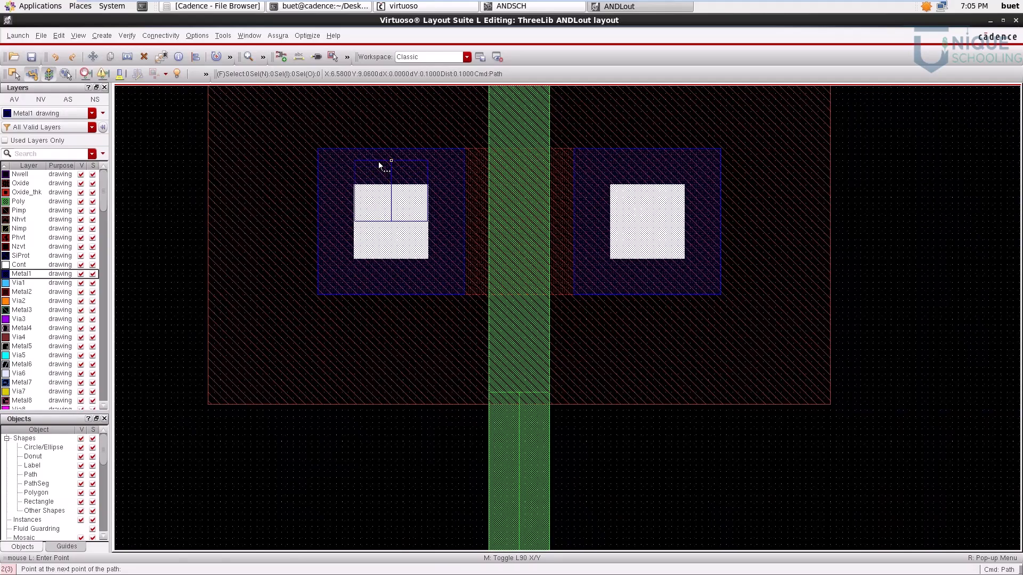
key("f")
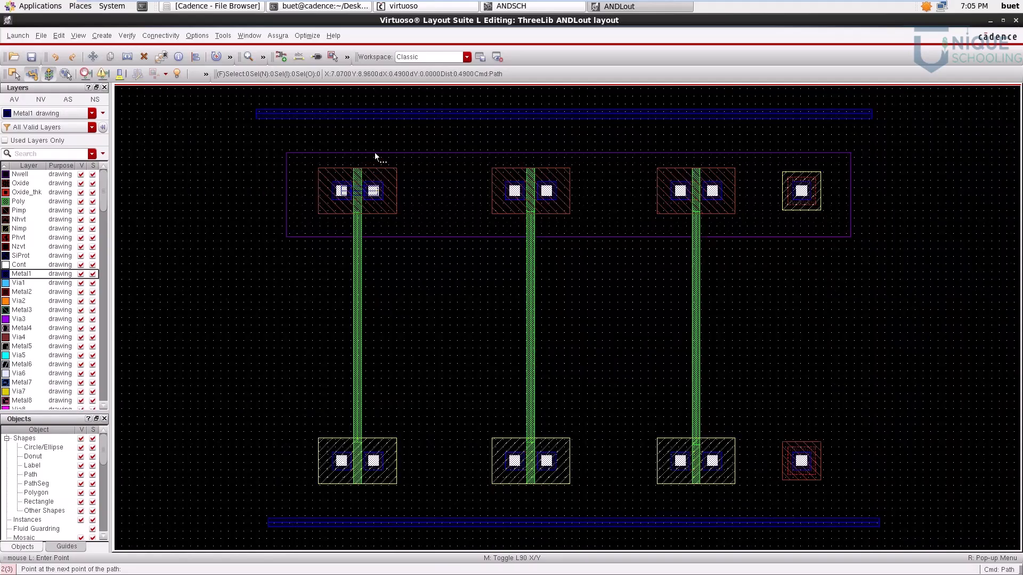
double_click(342, 113)
Step: Connect the second PMOS transistor's right contact to the upper rail with a vertical Metal1 path about 1 µm long
scroll(515, 194, "up", 1, "ctrl")
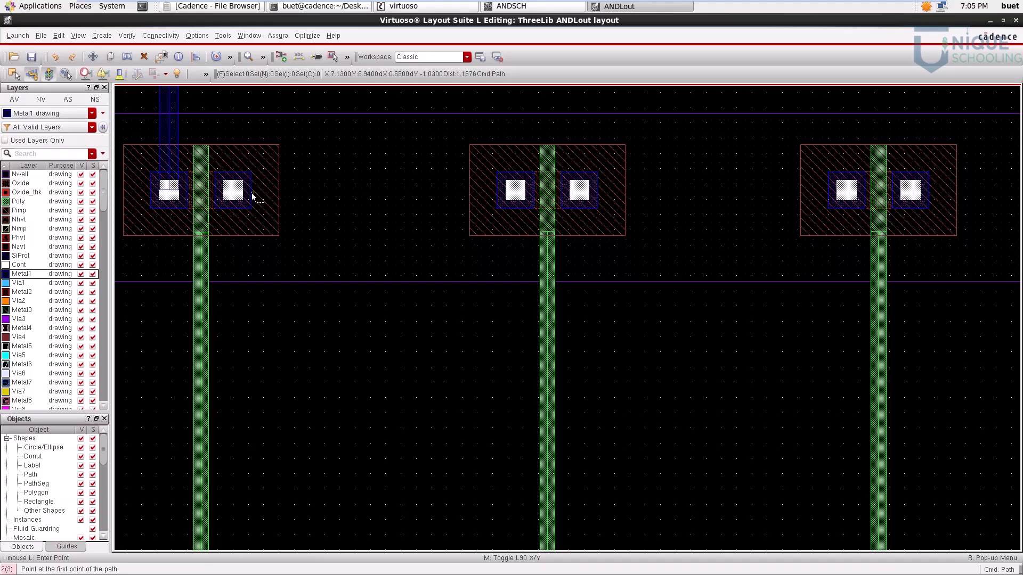
scroll(597, 192, "up", 1, "ctrl")
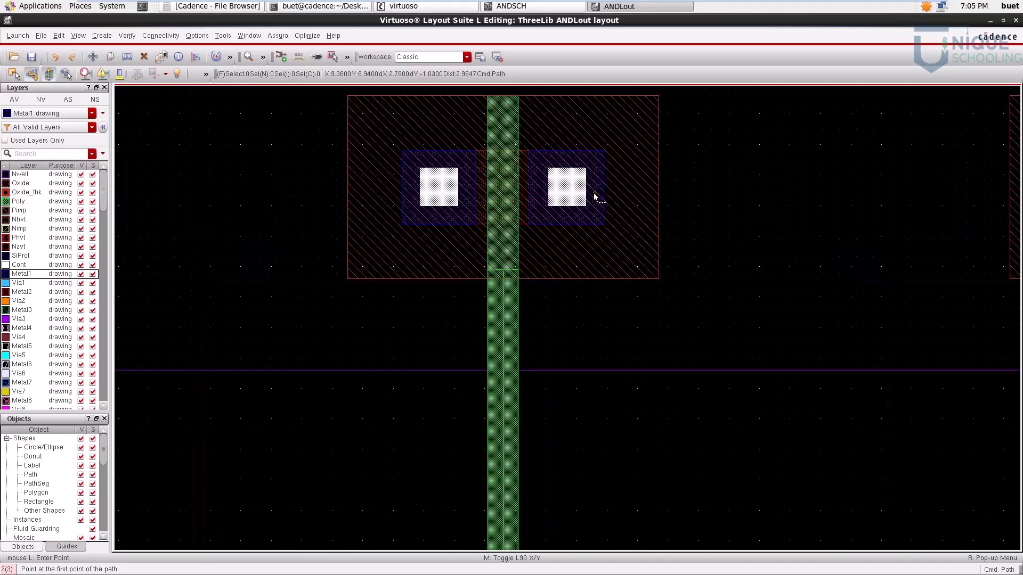
left_click(567, 189)
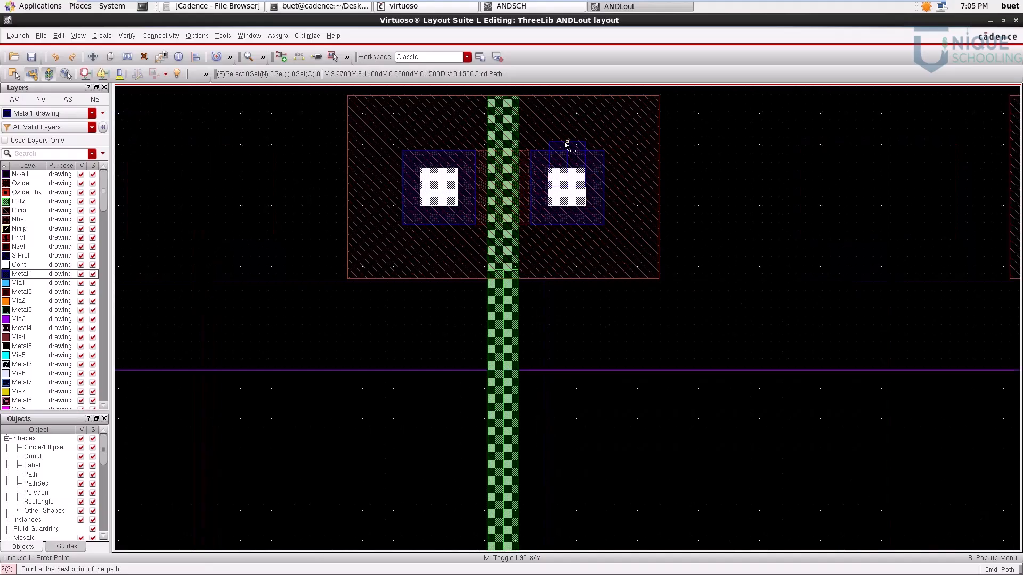
scroll(567, 143, "down", 2, "ctrl")
double_click(546, 116)
scroll(554, 187, "up", 4, "ctrl")
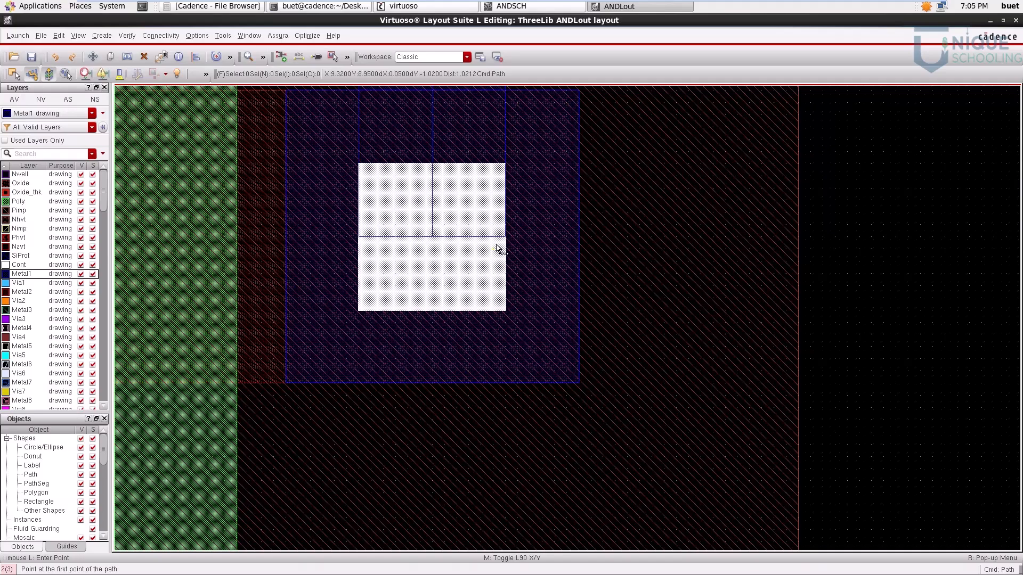
key("f")
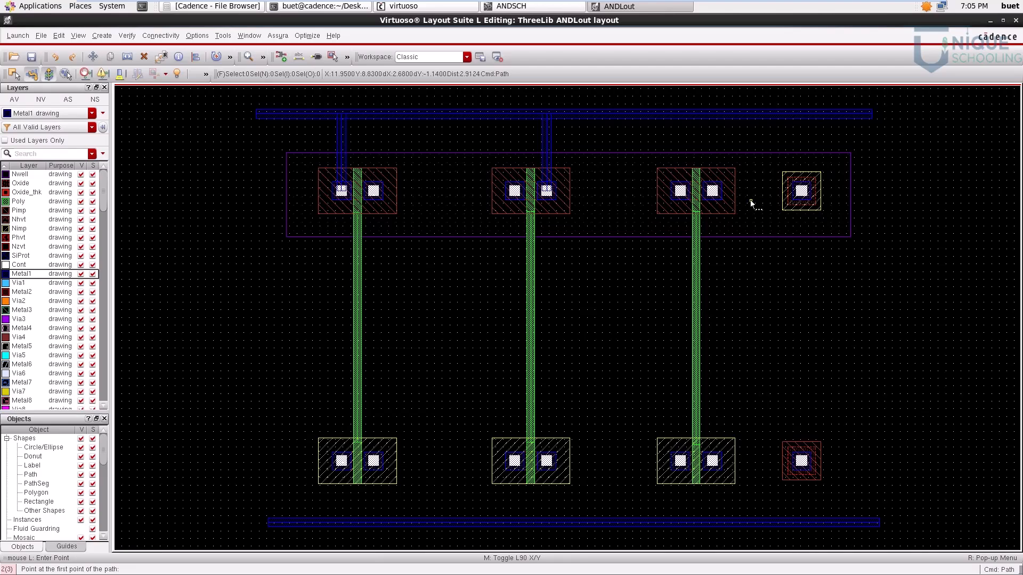
Step: Connect the third PMOS transistor's left contact to the upper rail with a vertical Metal1 path about 1 µm long
scroll(692, 179, "up", 1, "ctrl")
scroll(683, 191, "up", 1, "ctrl")
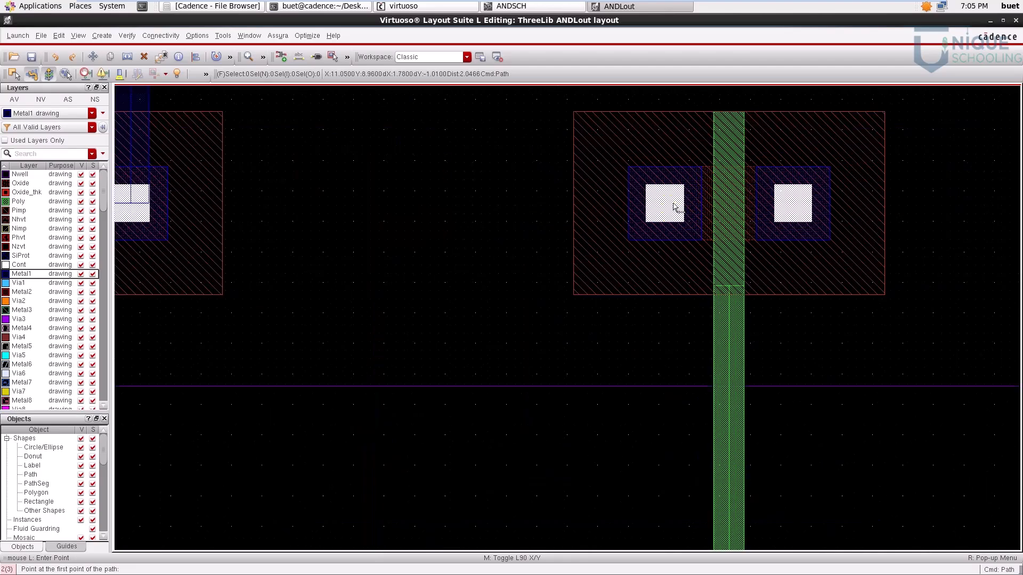
scroll(674, 206, "up", 2, "ctrl")
left_click(634, 205)
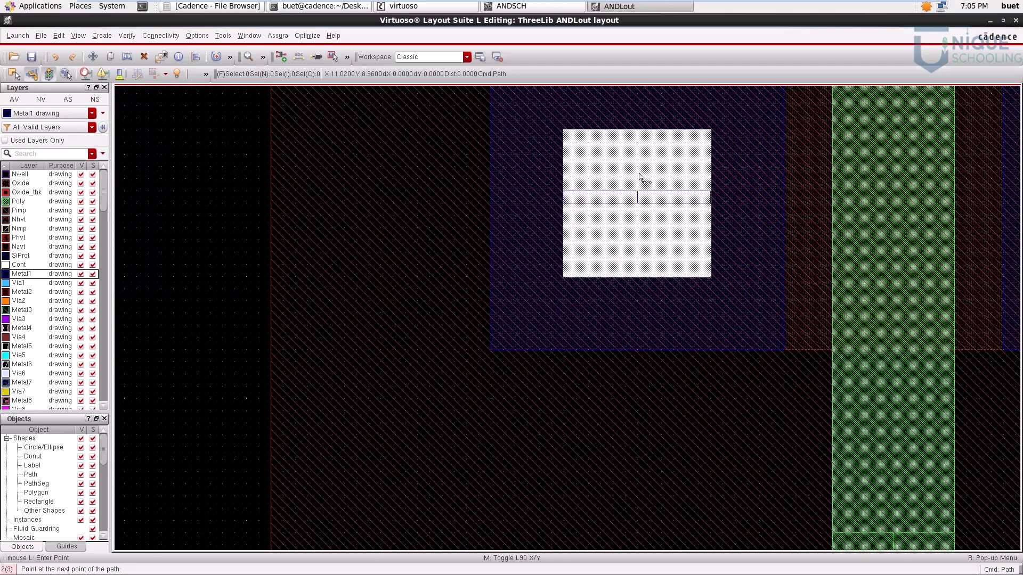
key("f")
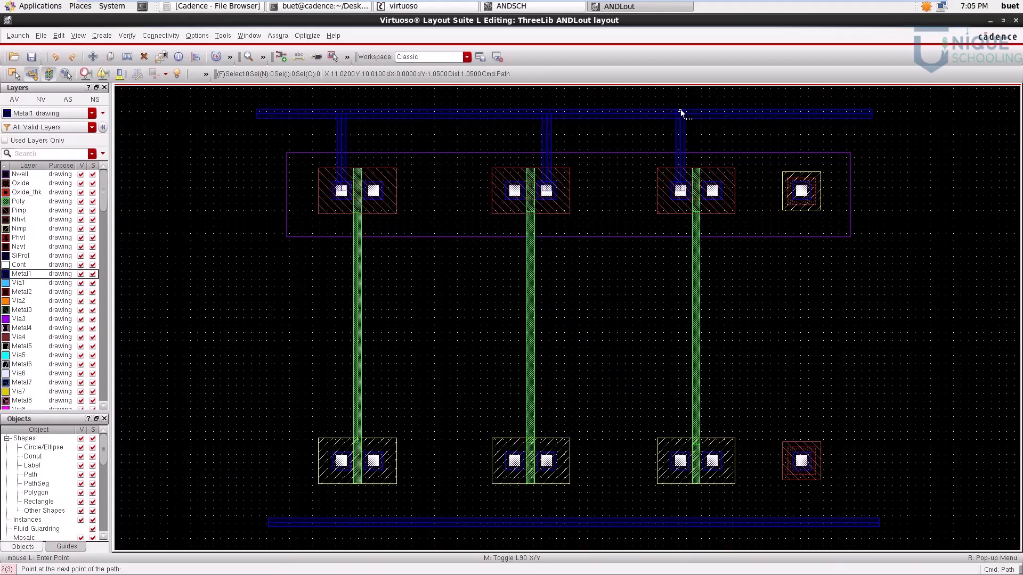
double_click(680, 114)
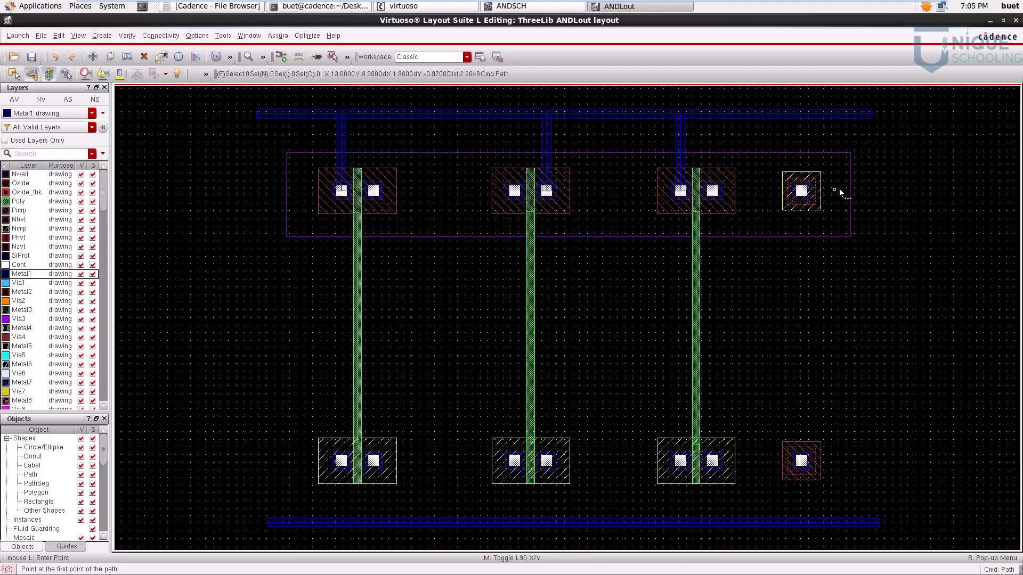
Step: Connect the Nwell body contact to the upper rail with a vertical Metal1 path and end path drawing
scroll(836, 191, "up", 3, "ctrl")
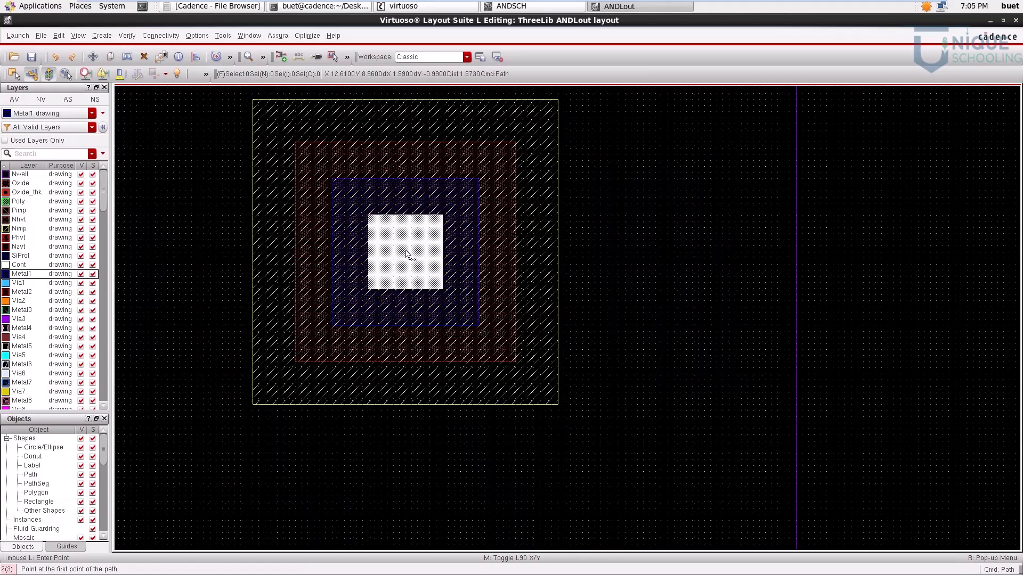
left_click(406, 252)
key("f")
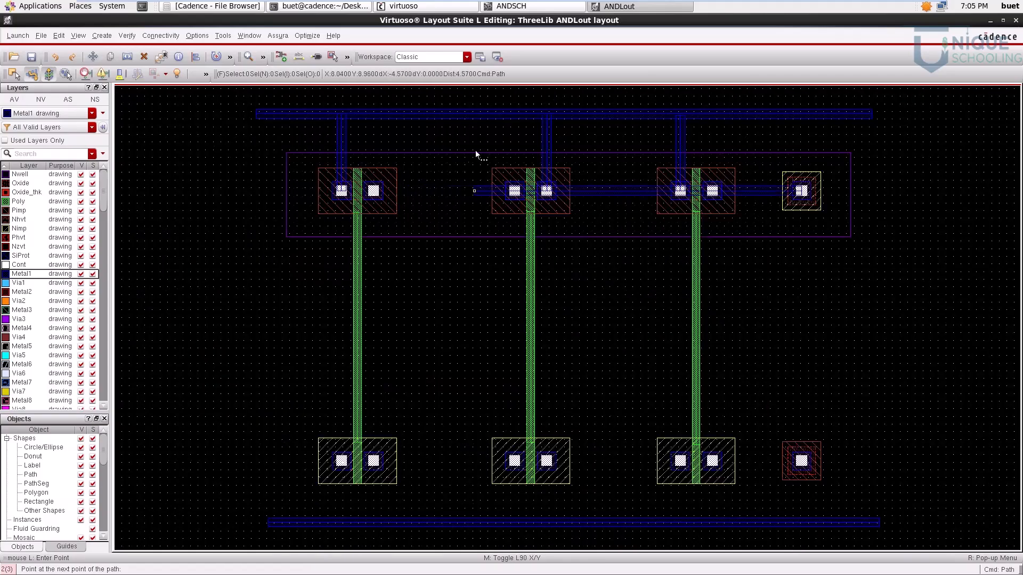
double_click(803, 113)
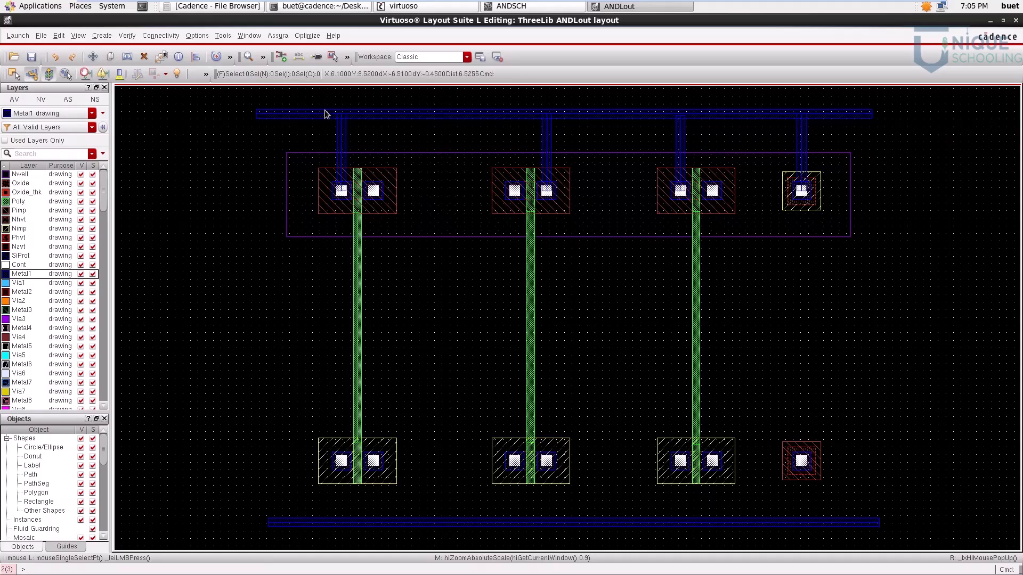
Step: Check NM1 and NM2 in the ANDSCH schematic, then connect the first NMOS transistor's left contact to the lower rail with a vertical Metal1 path
left_click(558, 7)
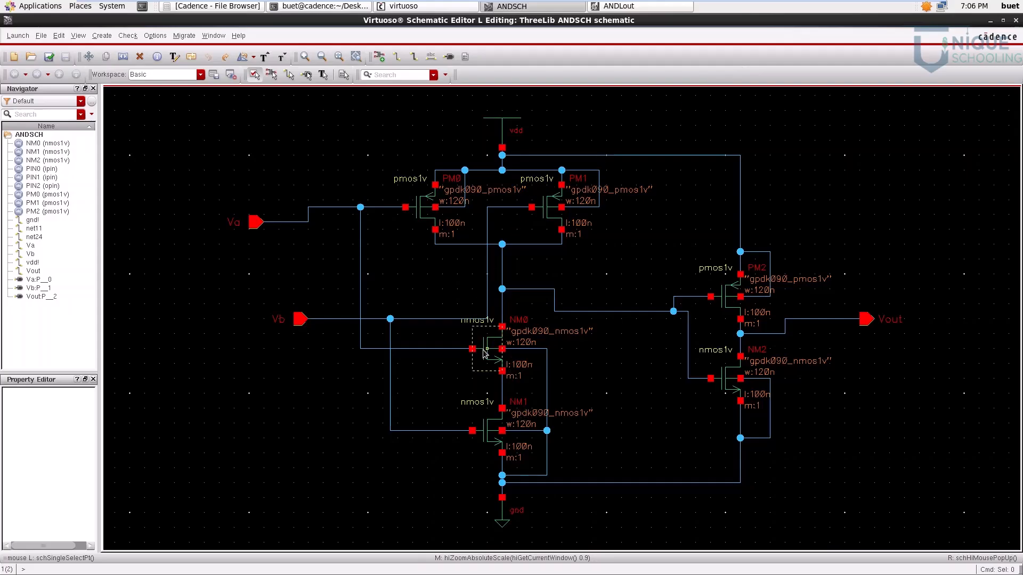
left_click(491, 438)
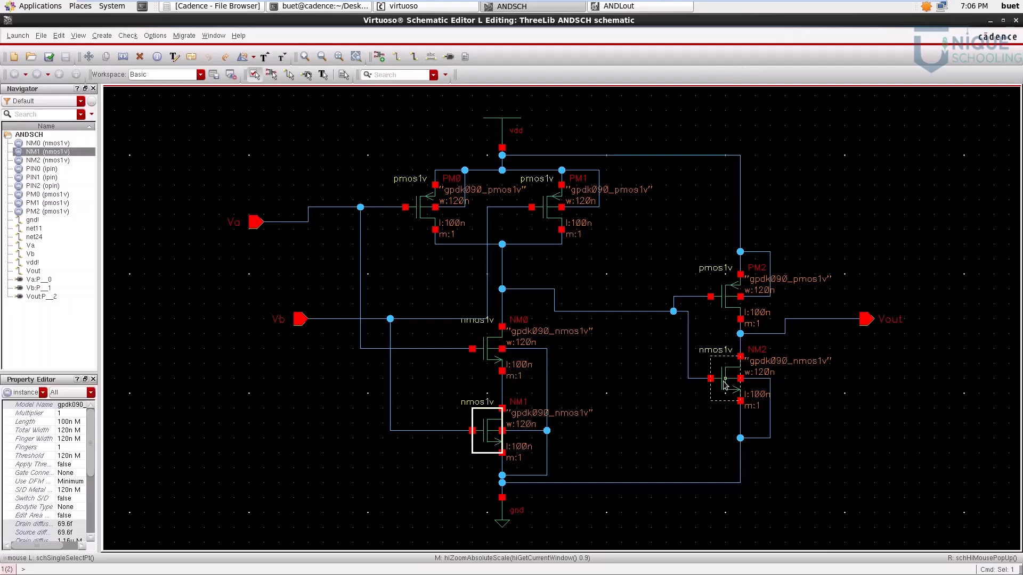
left_click(725, 384)
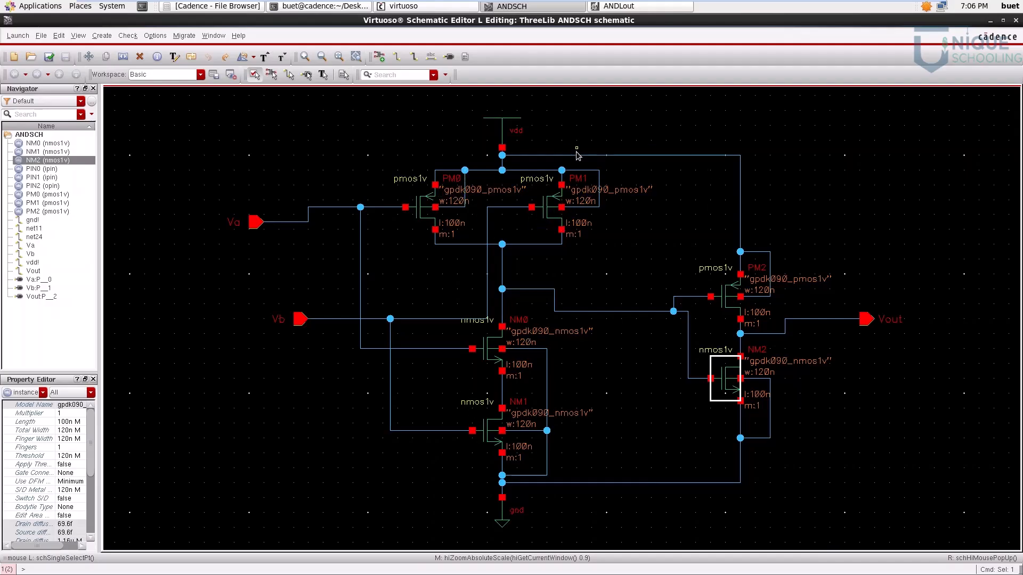
left_click(488, 433)
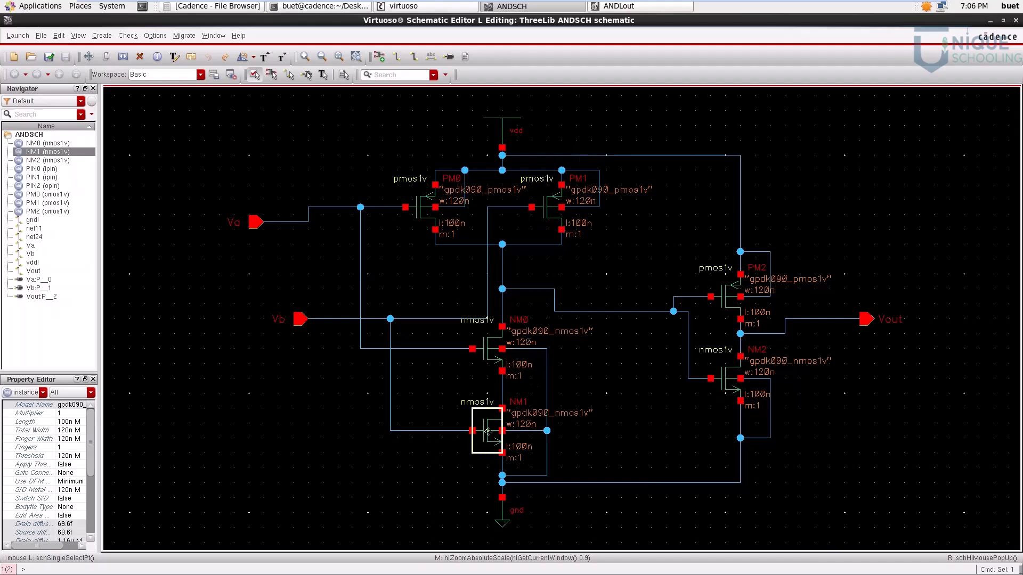
left_click(731, 380)
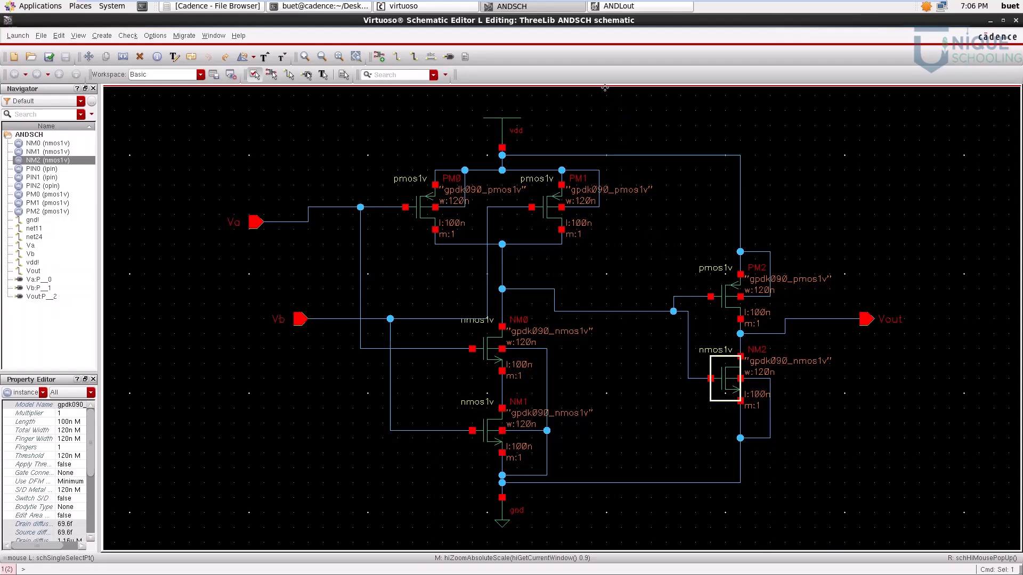
left_click(620, 7)
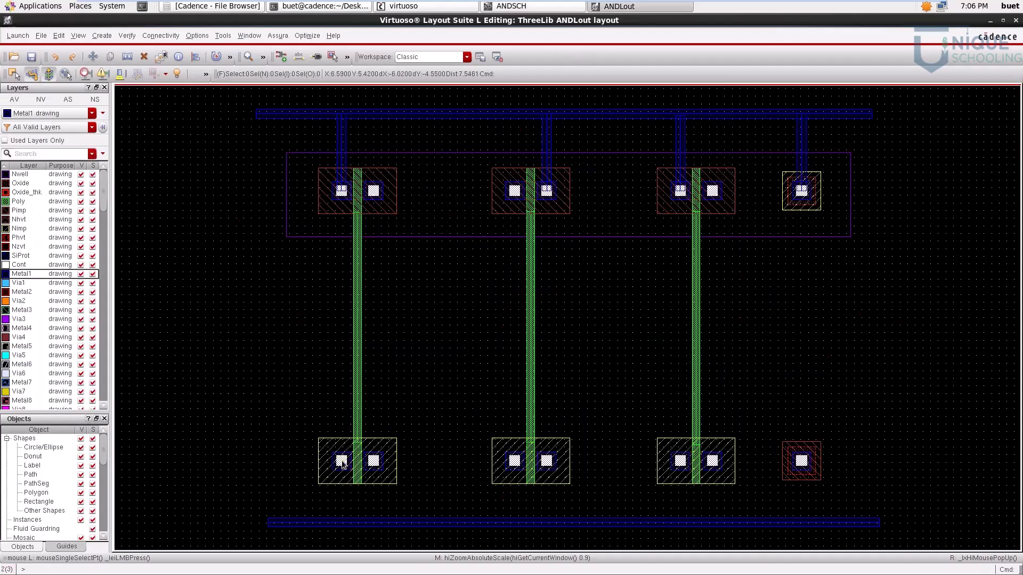
scroll(343, 464, "up", 2, "ctrl")
scroll(342, 464, "up", 1, "ctrl")
scroll(338, 480, "down", 2)
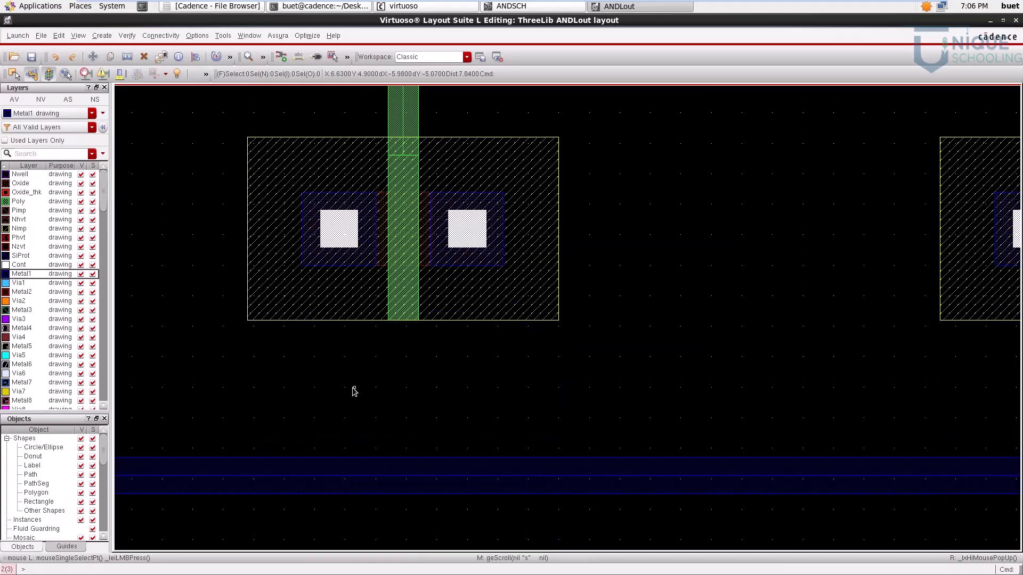
key("p")
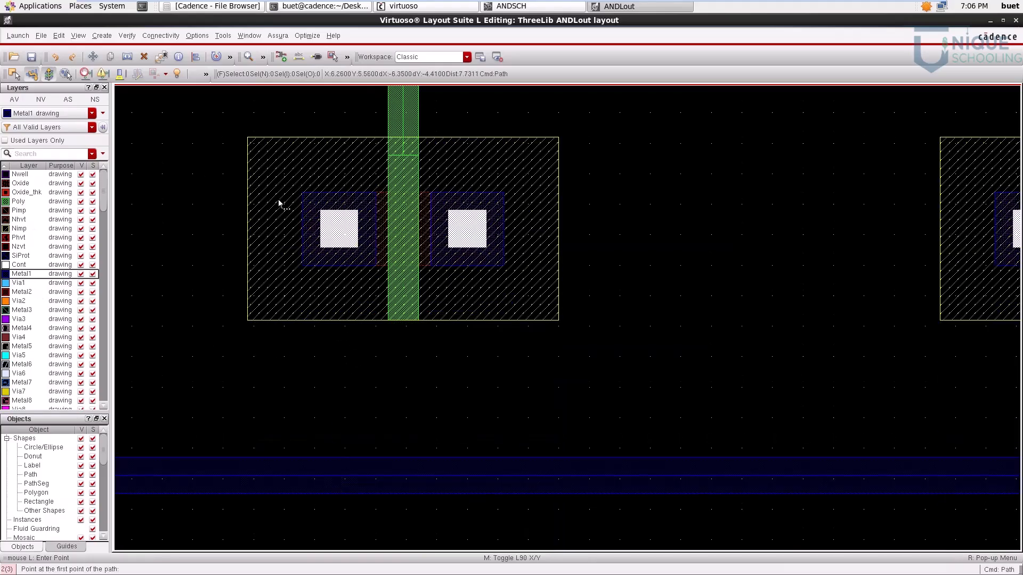
left_click(340, 230)
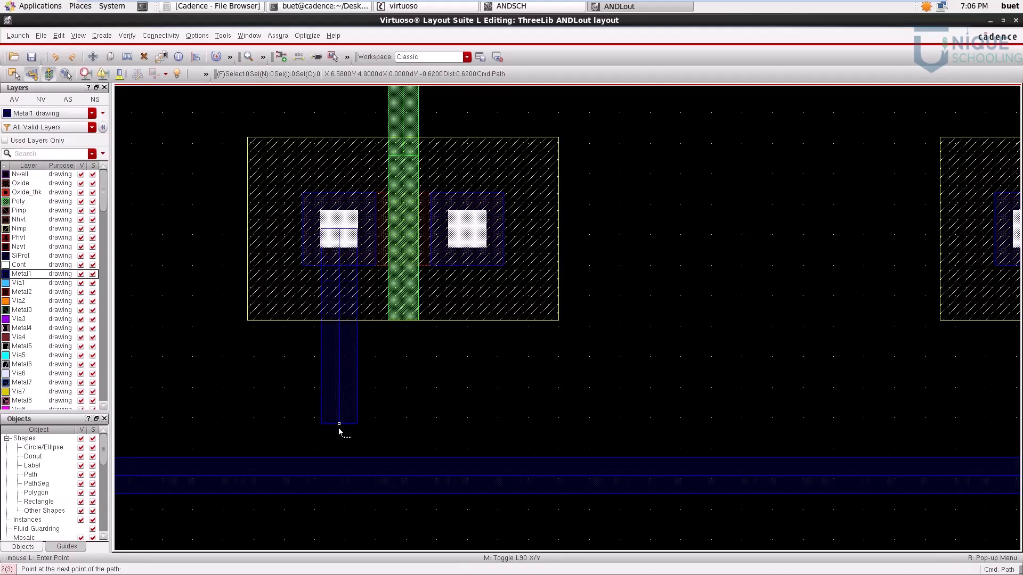
double_click(340, 476)
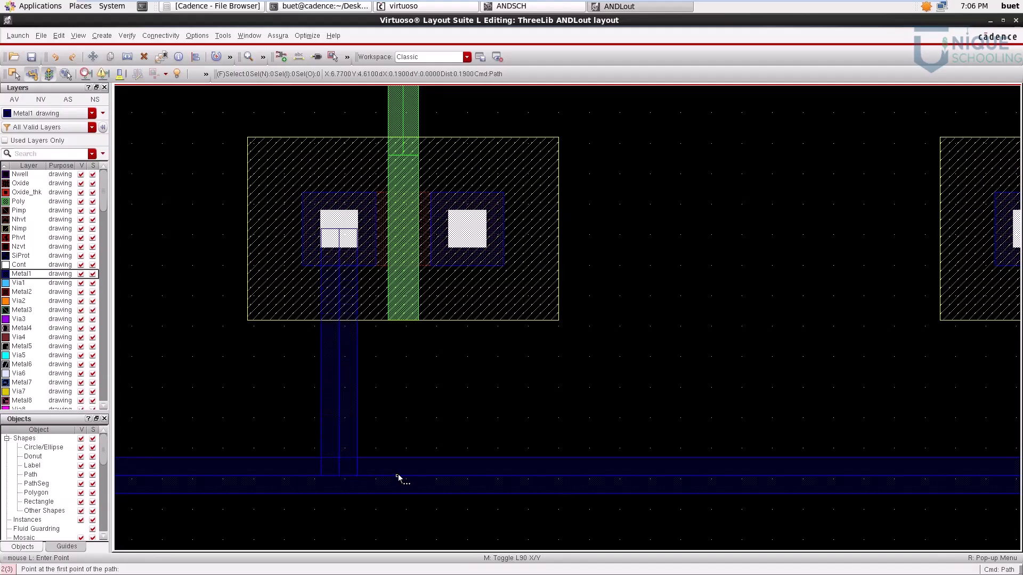
key("f")
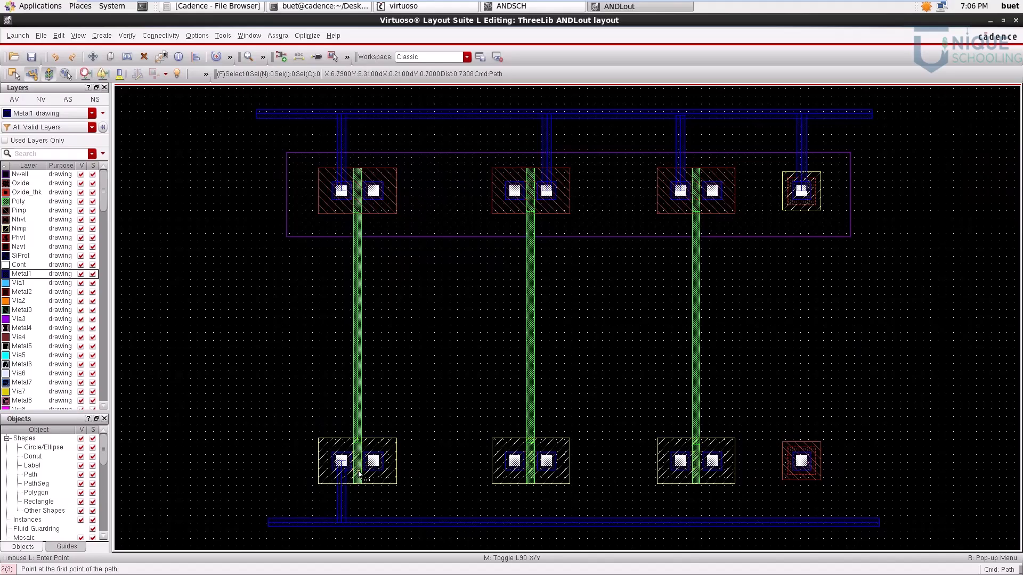
Step: Recheck the ANDSCH schematic, then connect the third NMOS transistor's left contact to the lower rail with a vertical Metal1 path
left_click(554, 6)
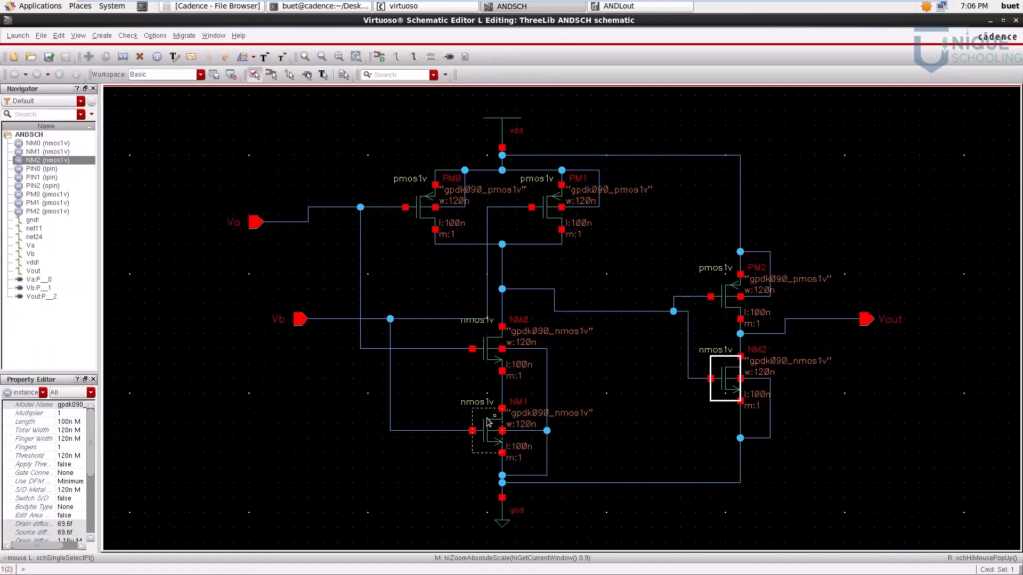
left_click(990, 22)
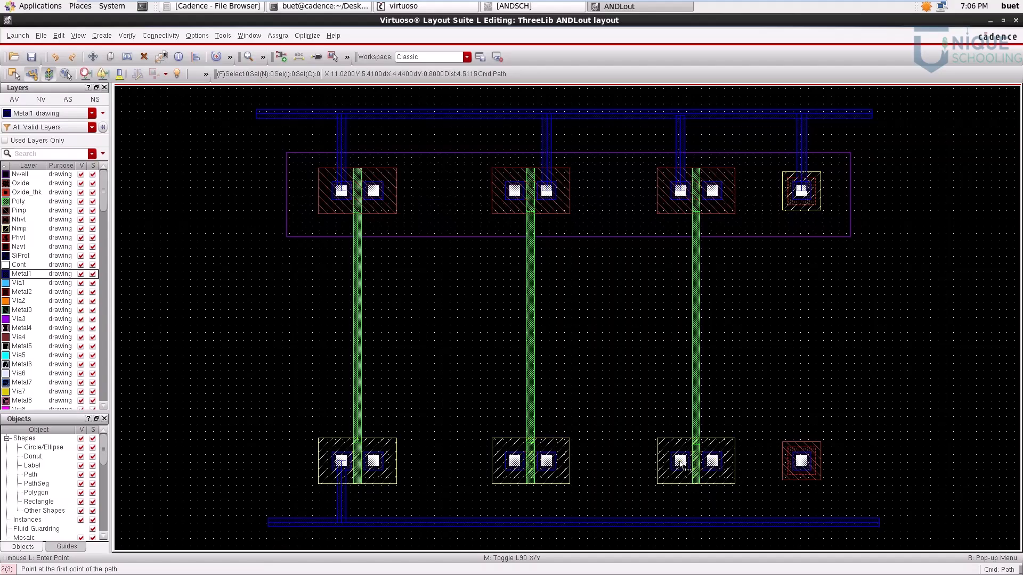
scroll(700, 466, "up", 2, "ctrl")
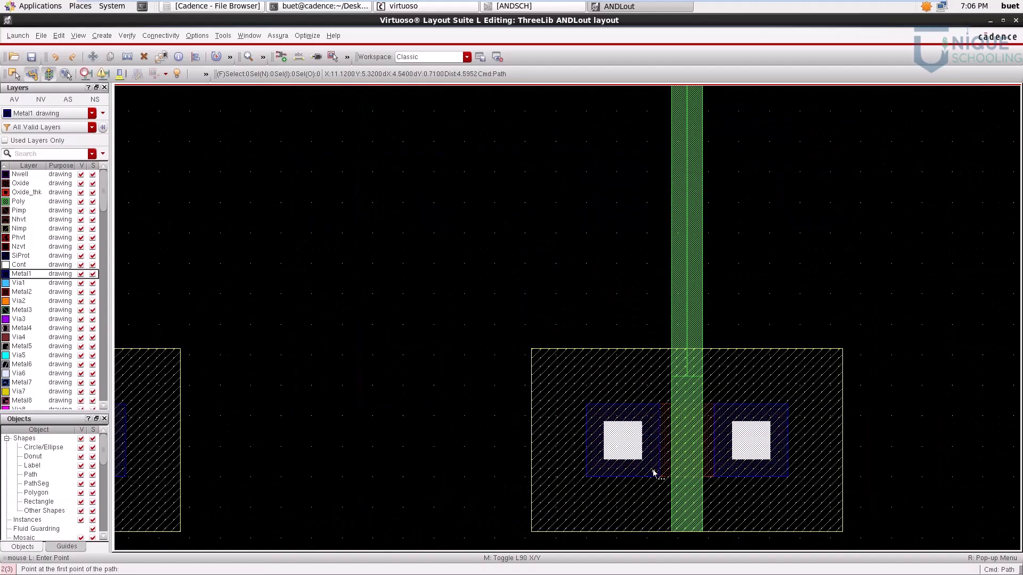
scroll(653, 453, "down", 2)
left_click(624, 212)
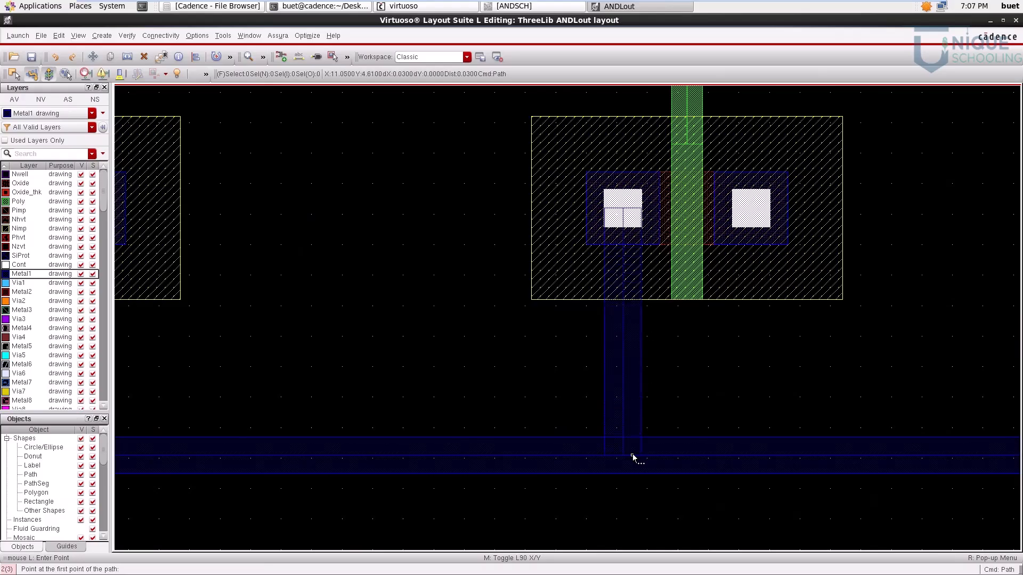
scroll(633, 457, "down", 2, "ctrl")
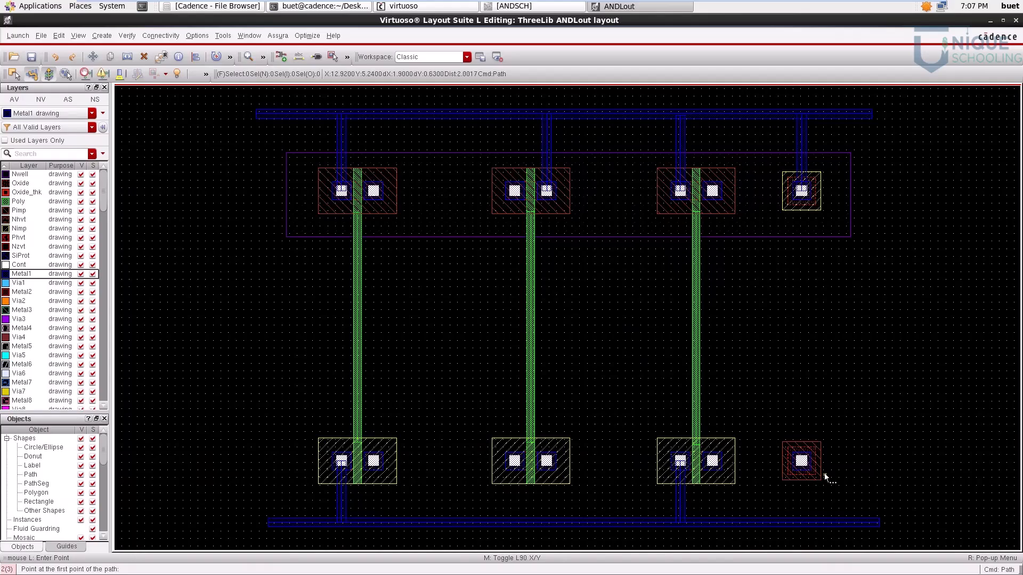
Step: Connect the lower row's body contact to the lower rail with a vertical Metal1 path about 0.8 µm long
scroll(826, 477, "up", 1, "ctrl")
scroll(825, 476, "up", 1, "ctrl")
scroll(783, 455, "down", 1)
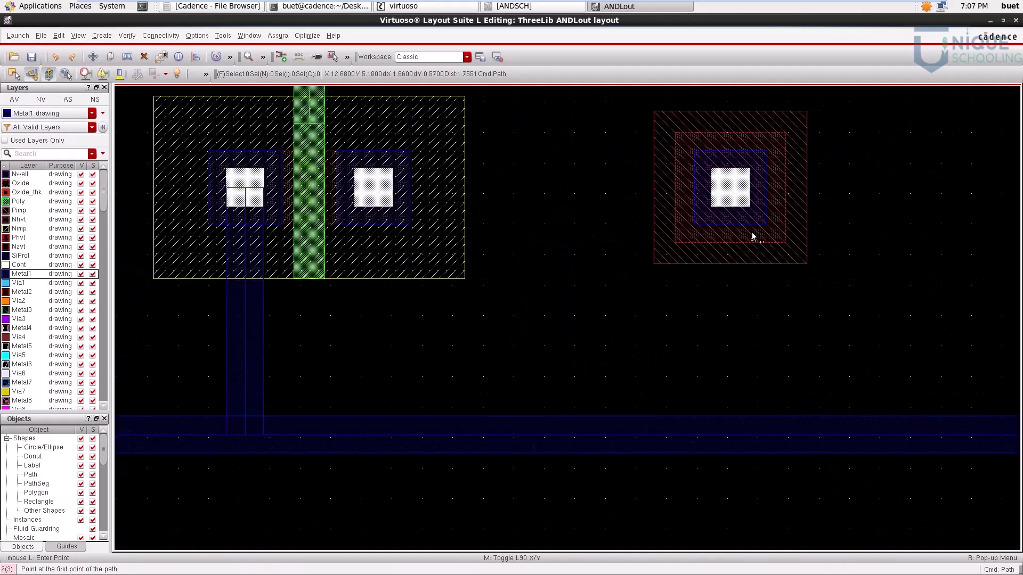
left_click(732, 193)
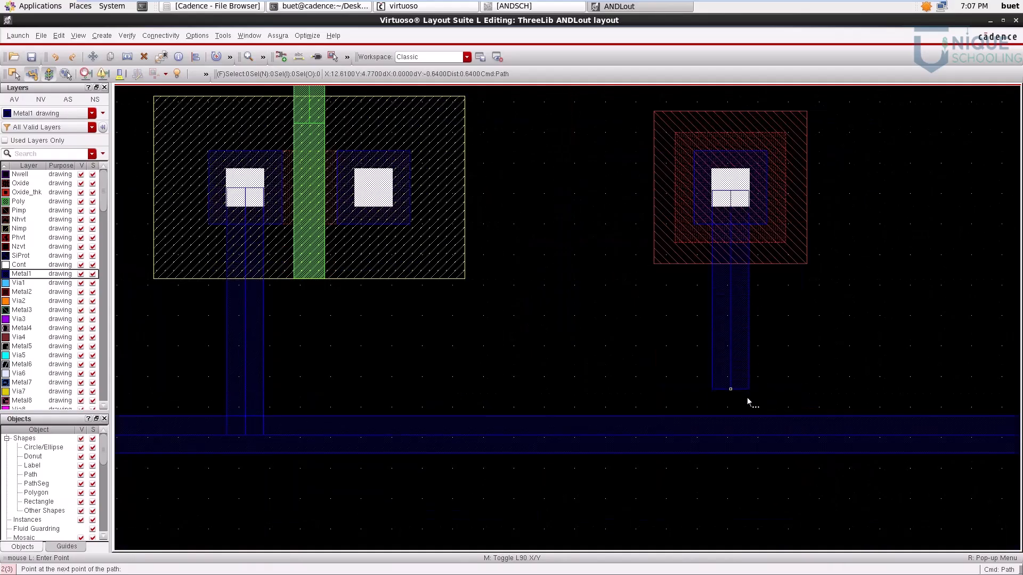
double_click(750, 438)
key("f")
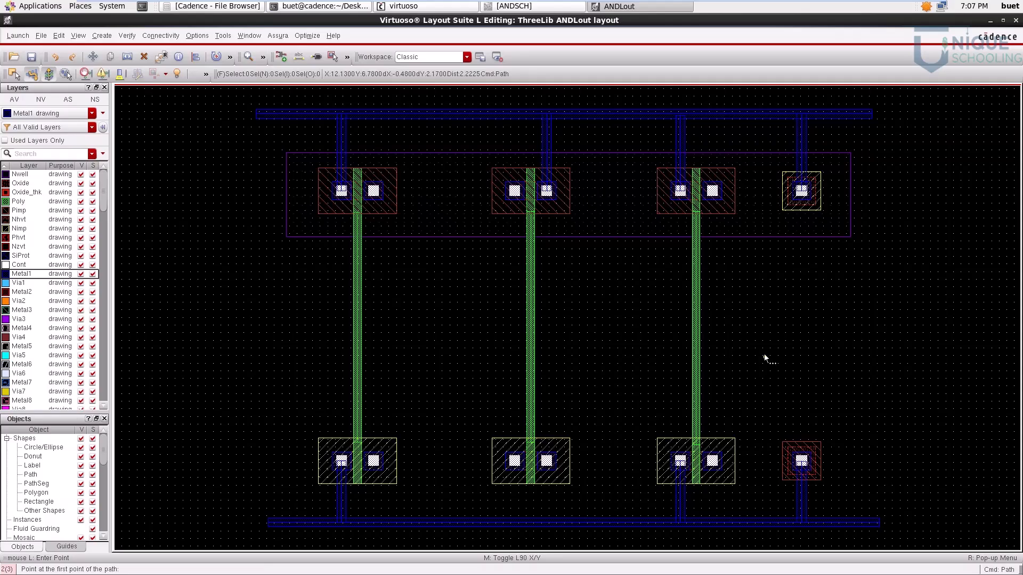
Step: Check the ANDSCH schematic, then join the first PMOS transistor's right contact to the second's left contact with a horizontal Metal1 path about 1.86 µm long
left_click(560, 7)
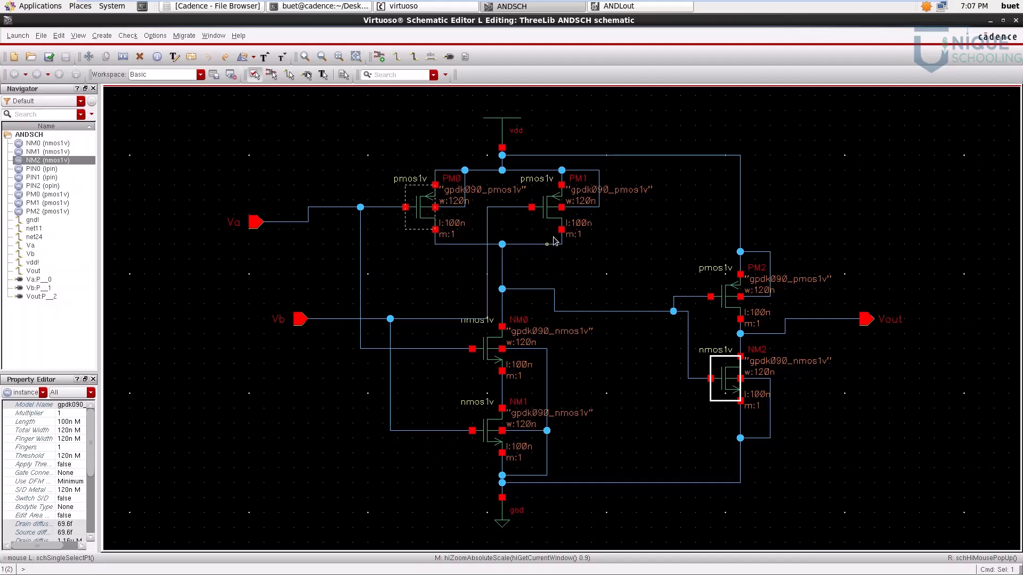
left_click(607, 7)
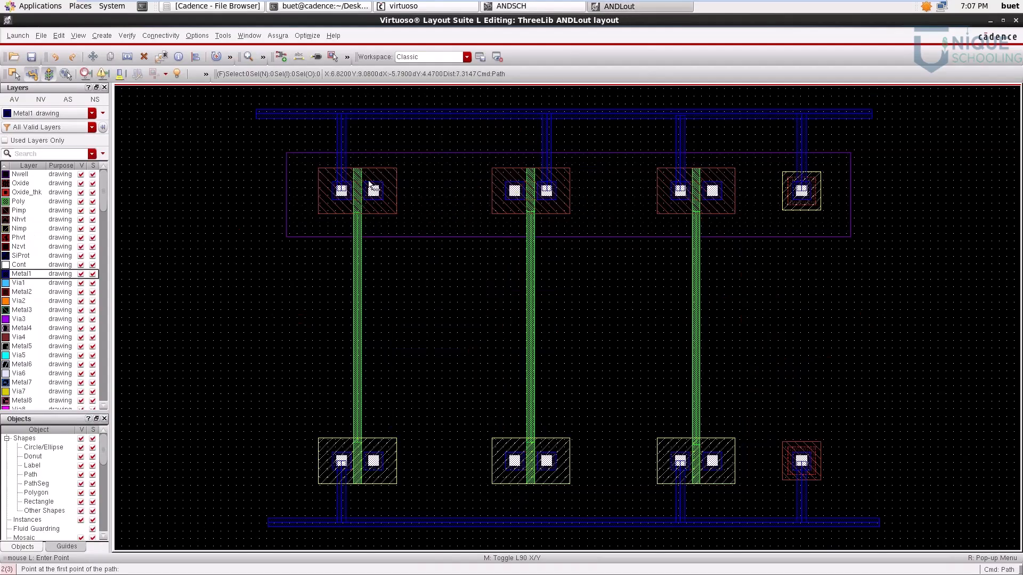
scroll(373, 187, "up", 3, "ctrl")
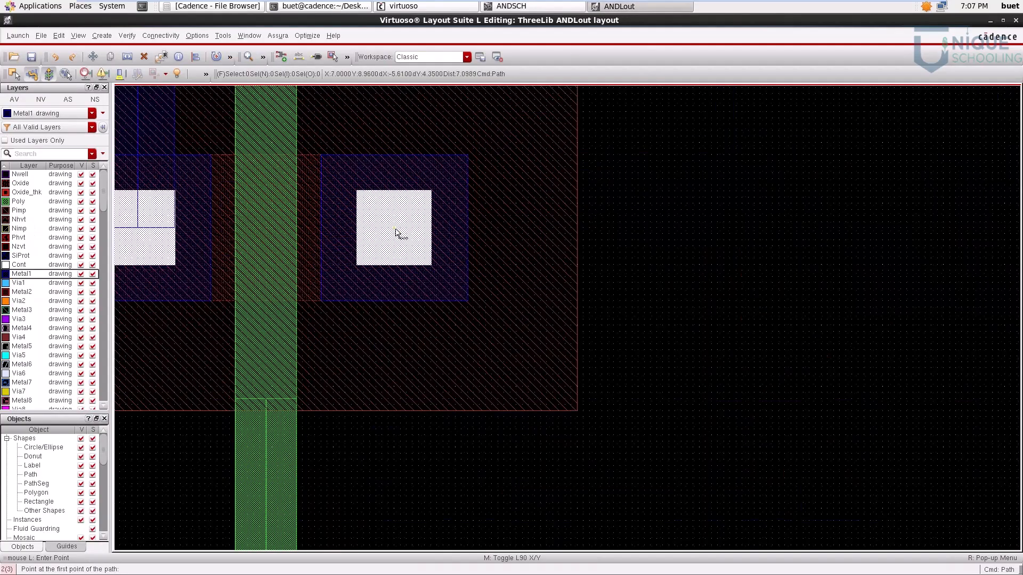
left_click(394, 228)
key("Right")
key("Right")
key("Right")
key("Right")
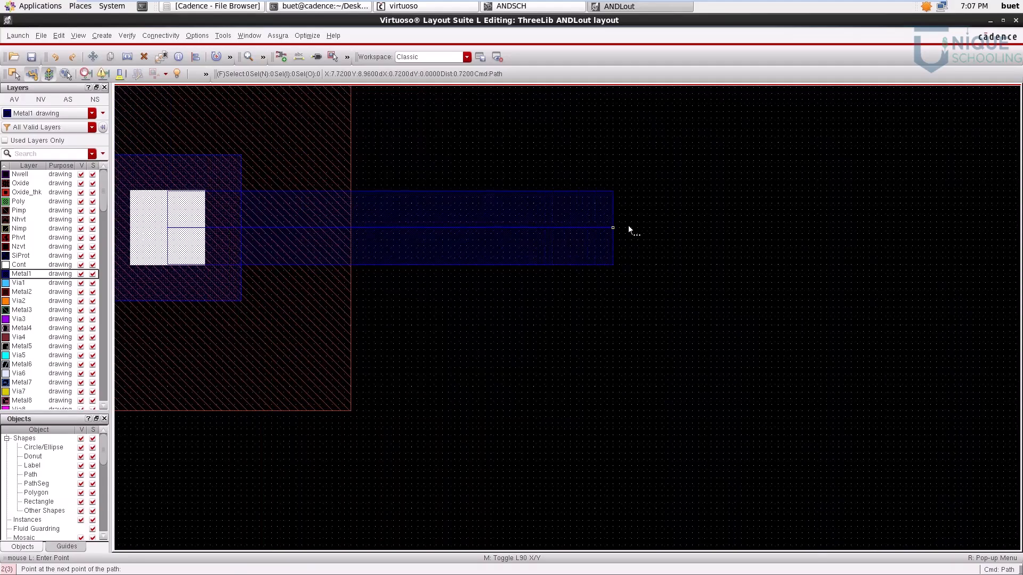
double_click(626, 229)
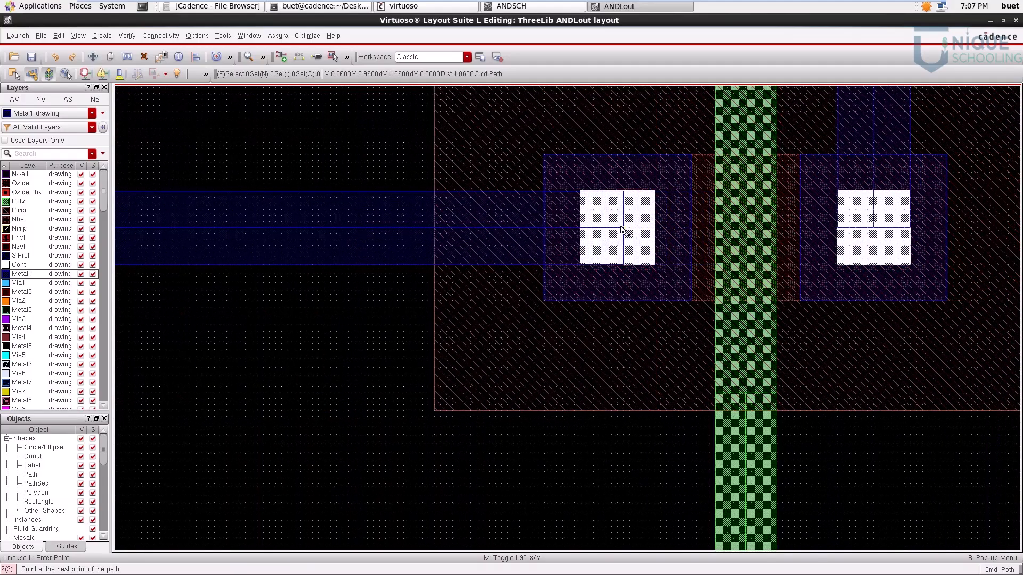
key("f")
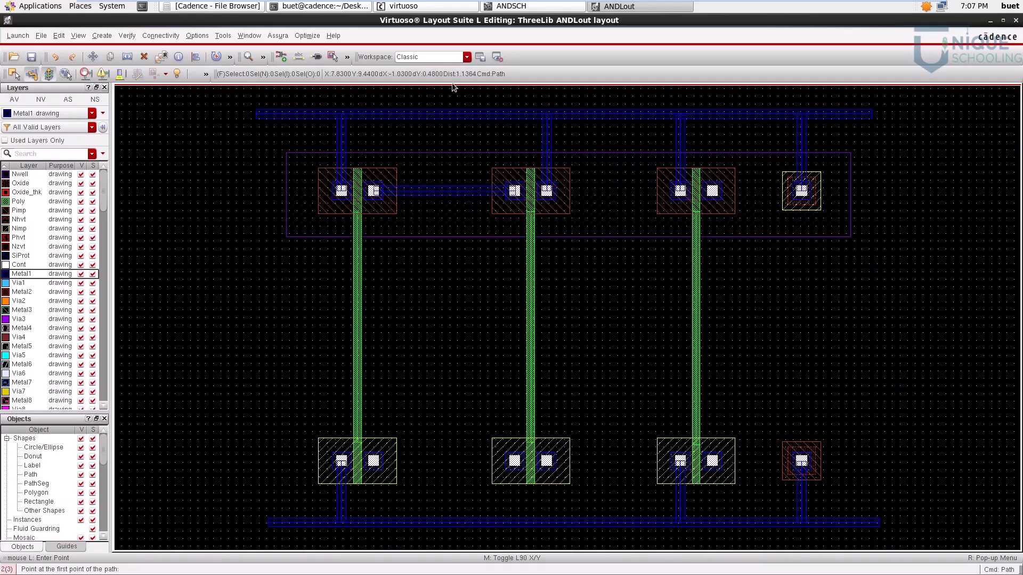
Step: Compare the ANDSCH schematic with the ANDLout layout to trace how NM0 and NM1 connect to the shared PM0 and PM1 node
left_click(531, 6)
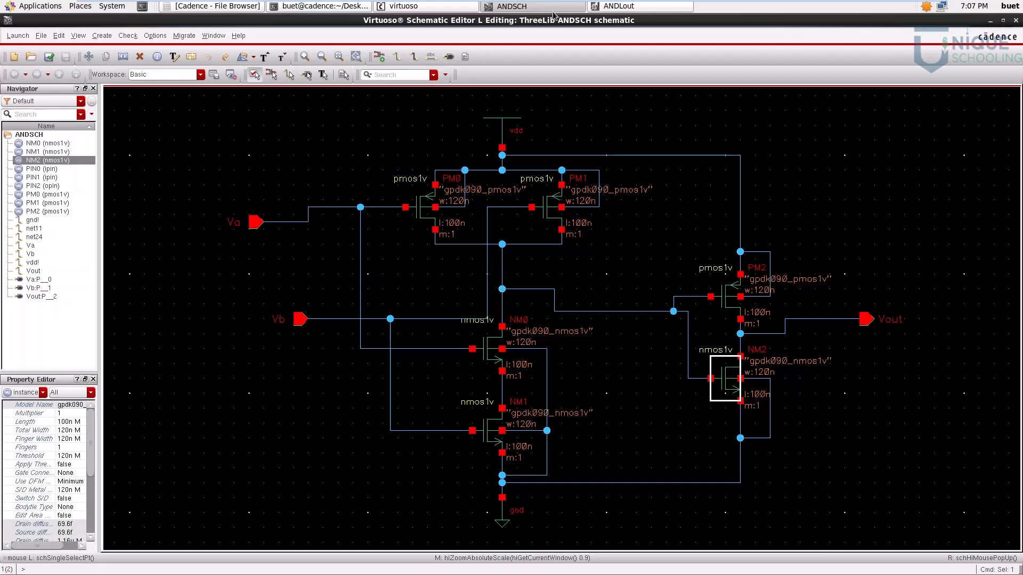
left_click(625, 6)
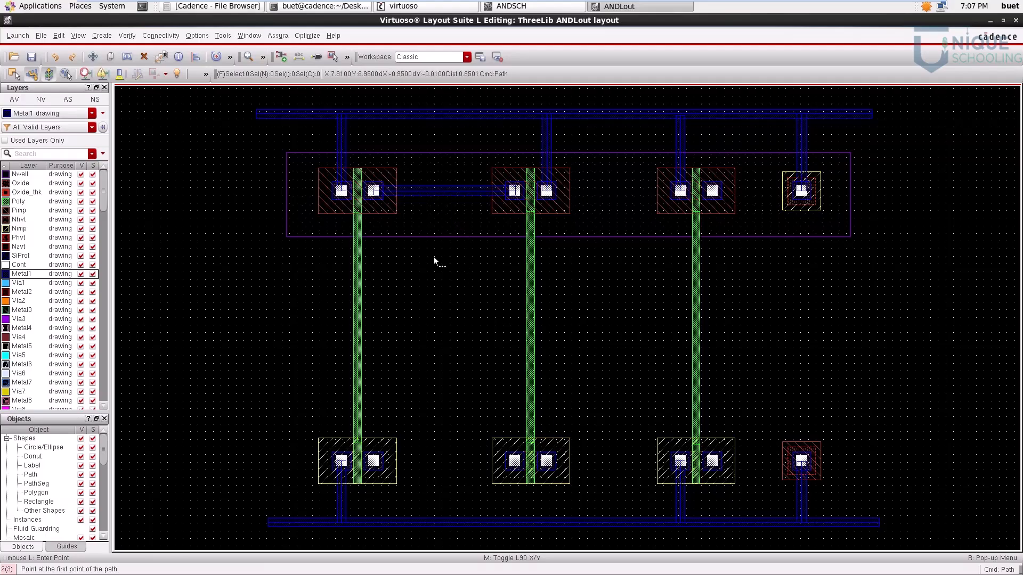
left_click(538, 6)
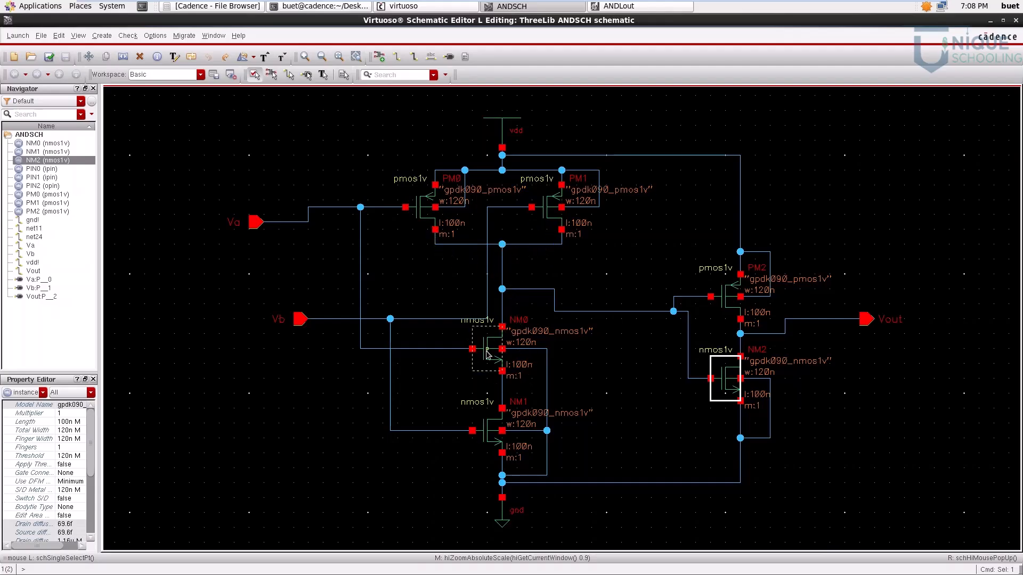
left_click(631, 7)
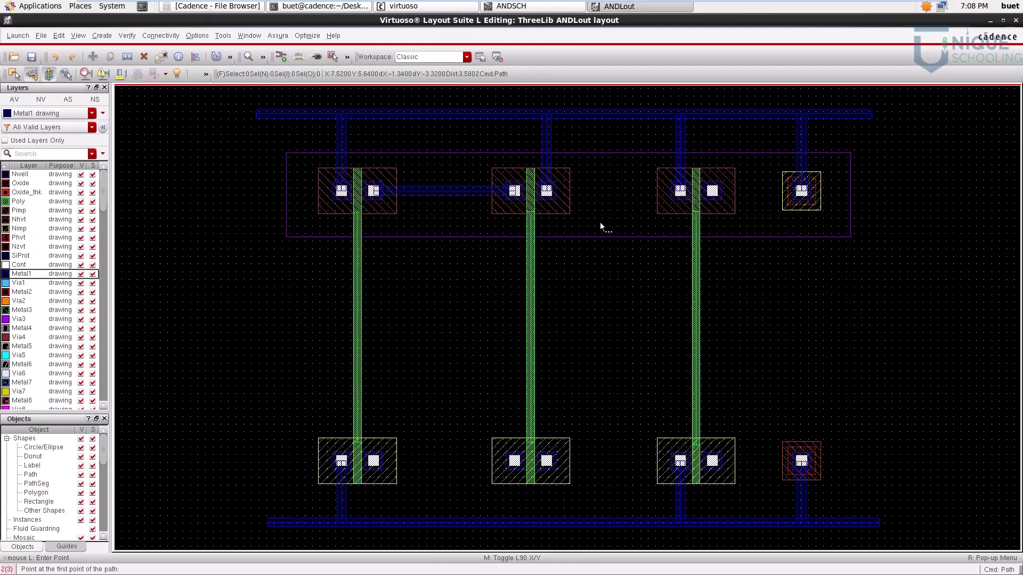
left_click(512, 7)
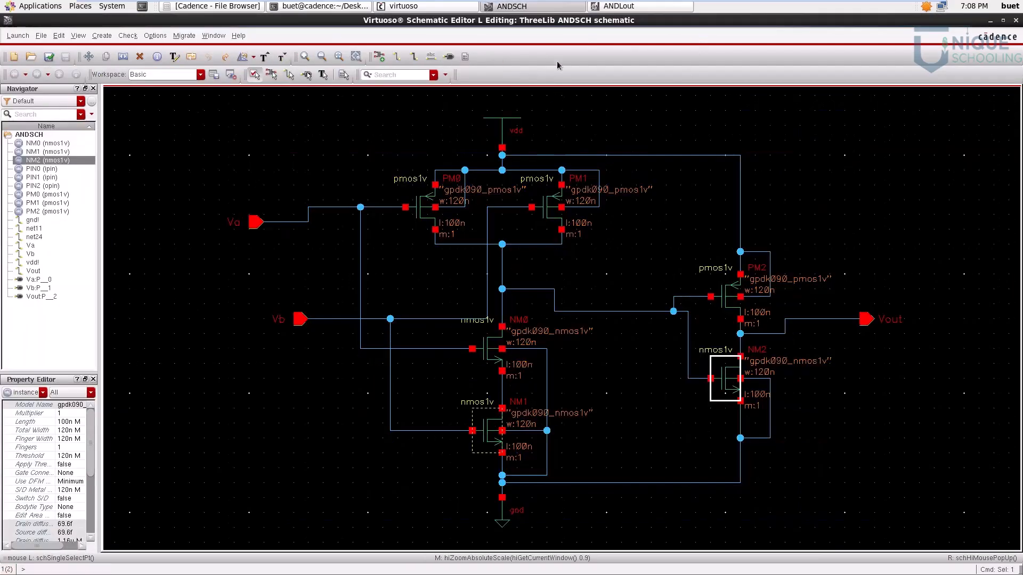
left_click(632, 6)
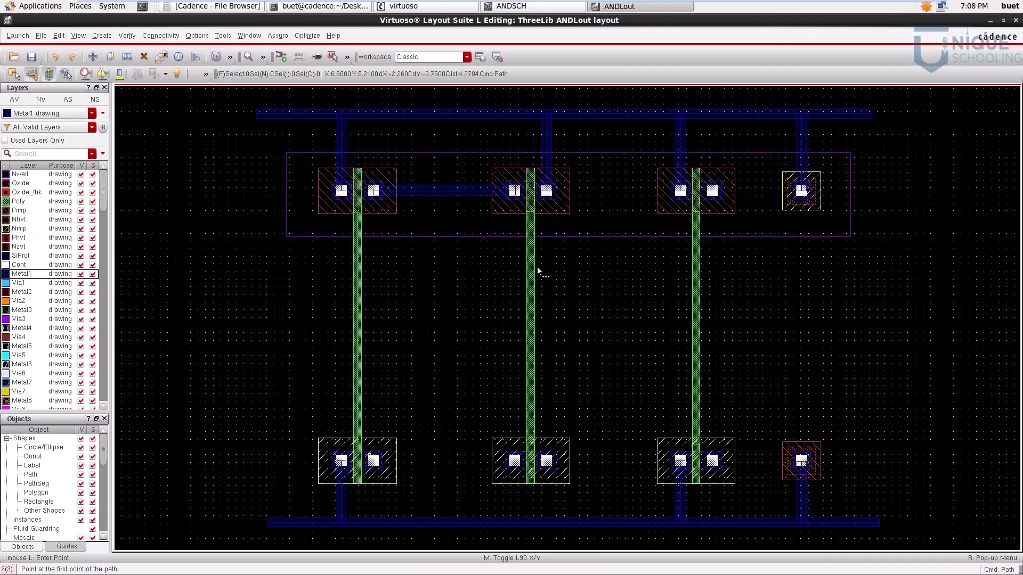
left_click(538, 6)
left_click(632, 6)
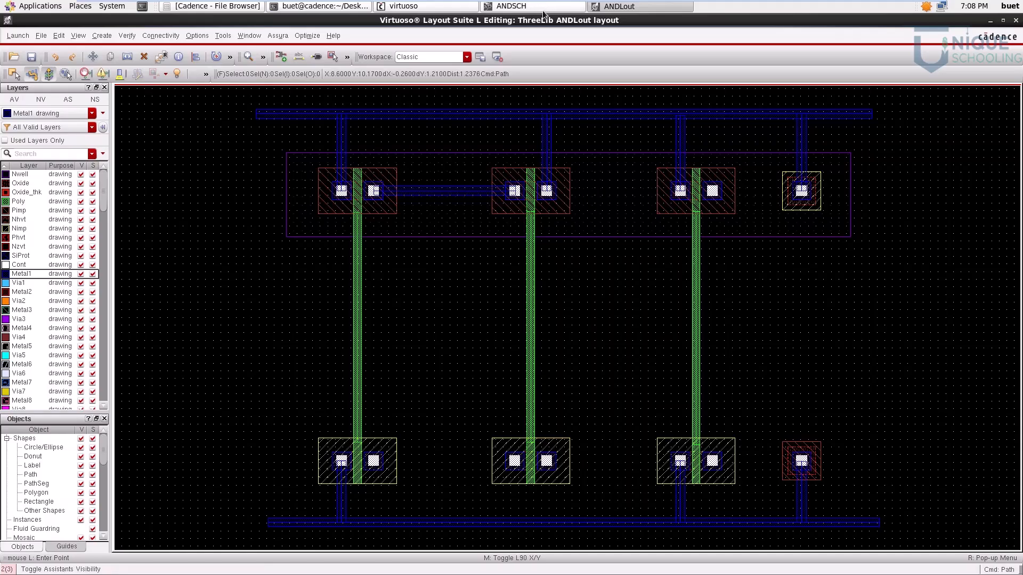
left_click(522, 8)
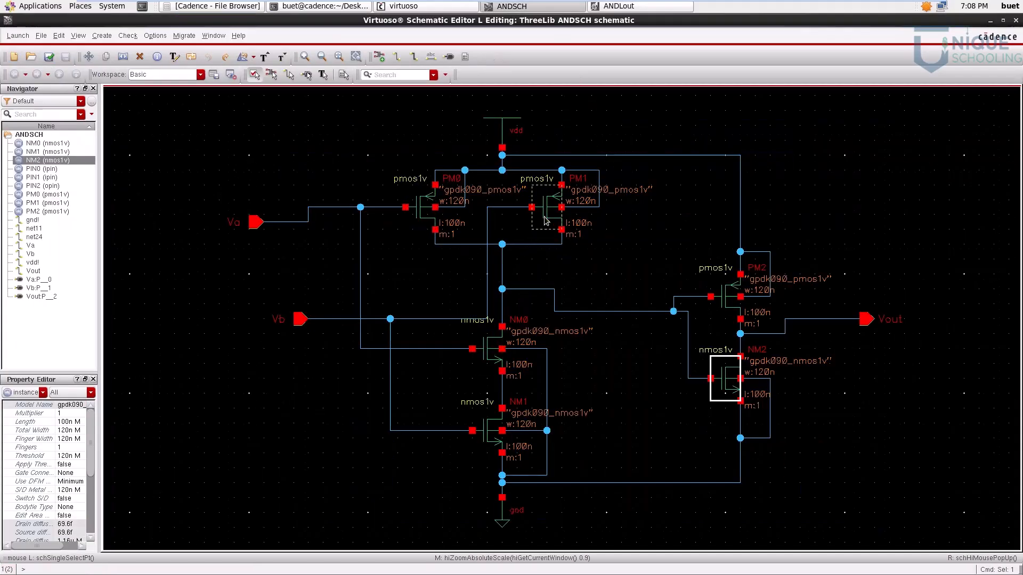
left_click(606, 8)
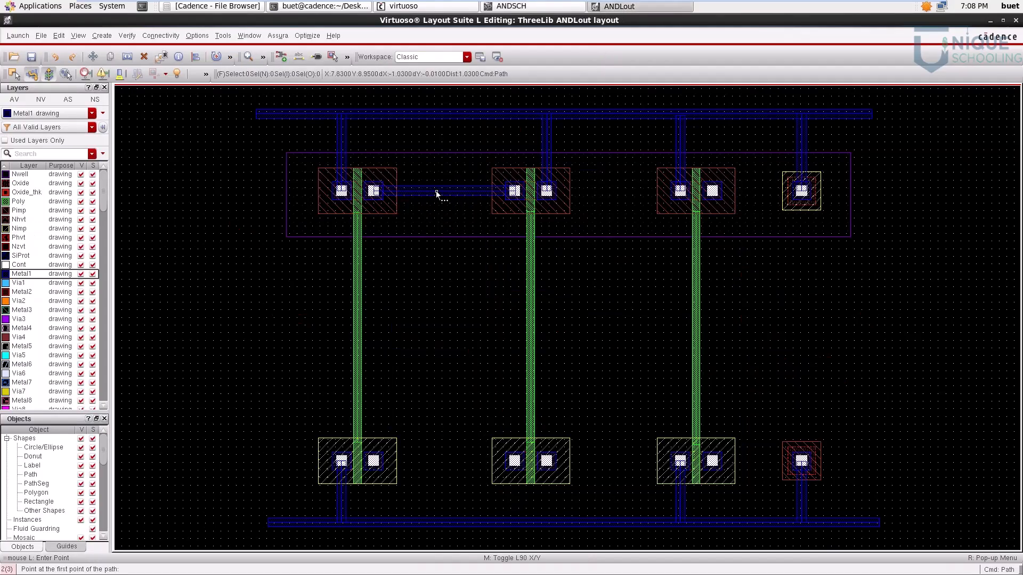
Step: Route a stepped Metal1 path from the second NMOS transistor's right contact to the middle of the horizontal path joining the first two PMOS transistors
scroll(546, 463, "up", 5)
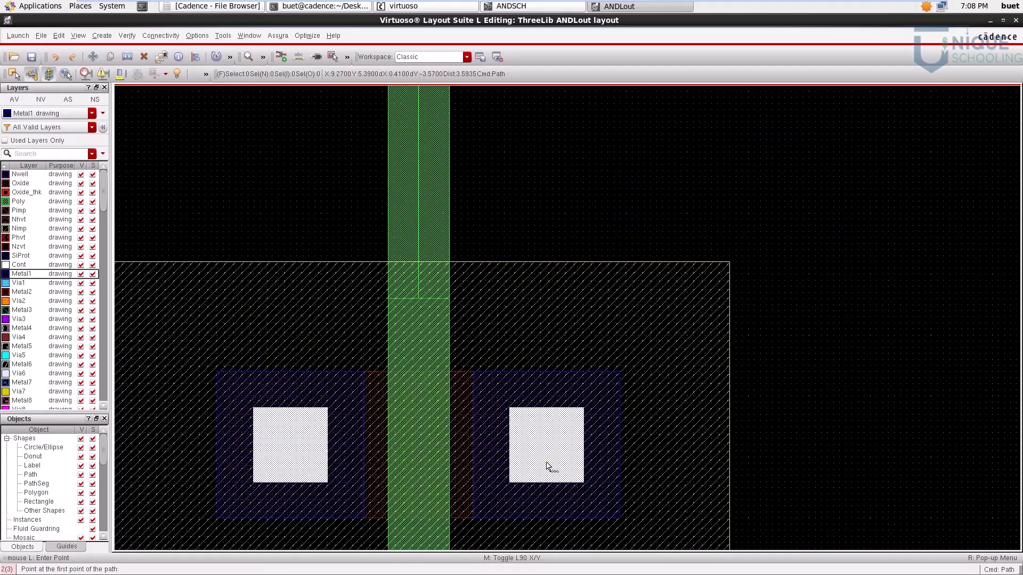
left_click(547, 446)
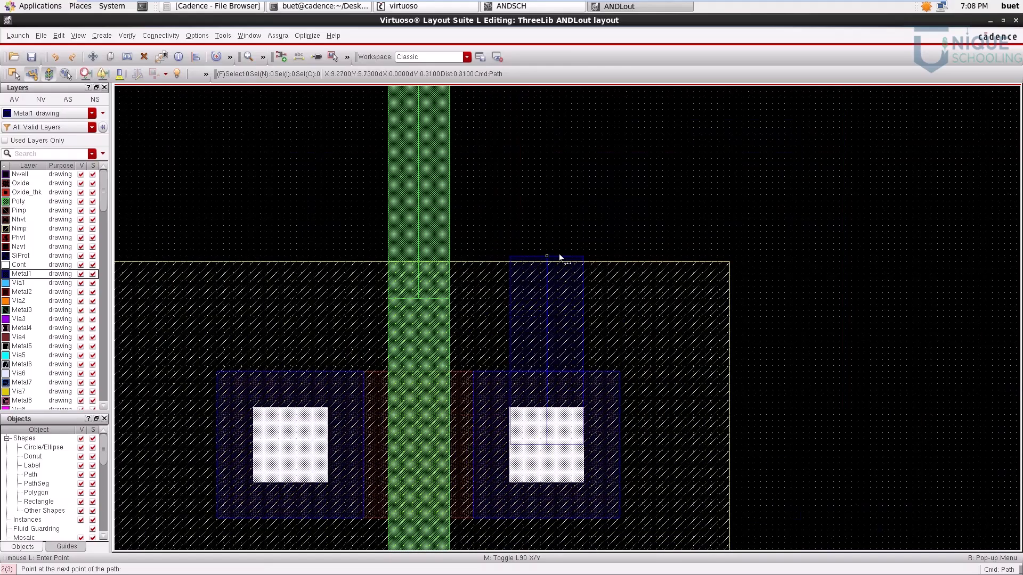
scroll(558, 254, "down", 5)
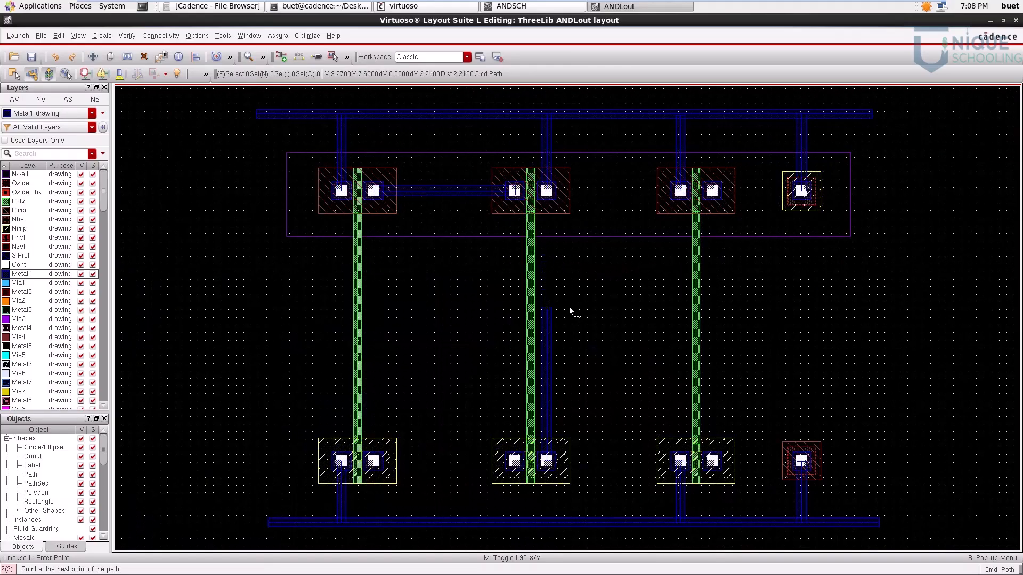
left_click(553, 351)
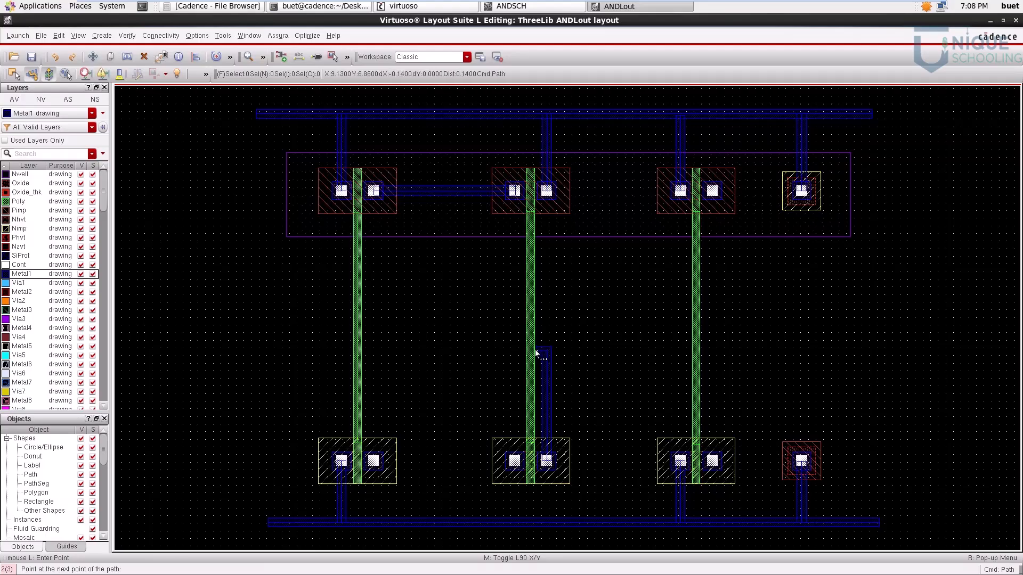
left_click(437, 351)
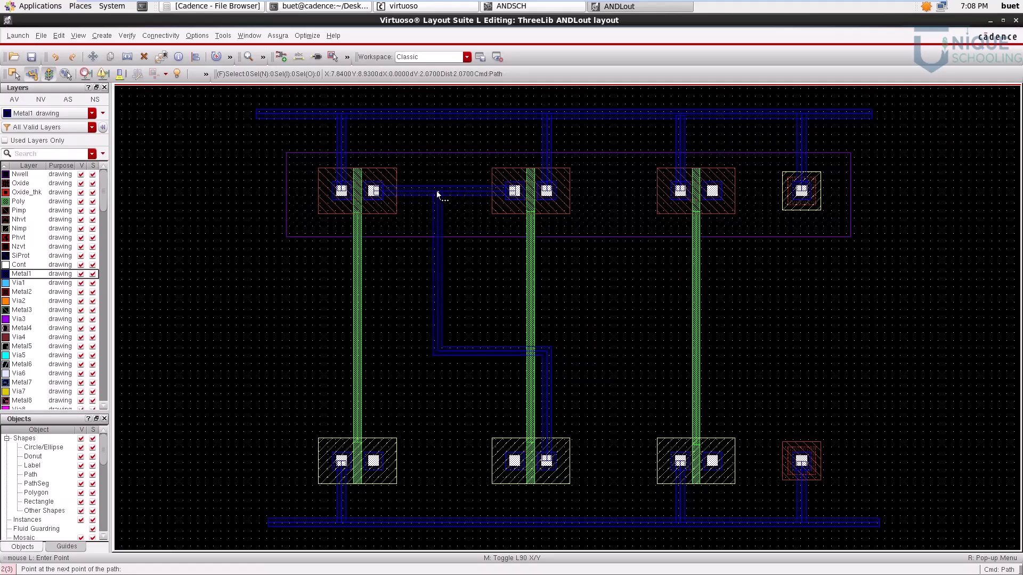
double_click(436, 192)
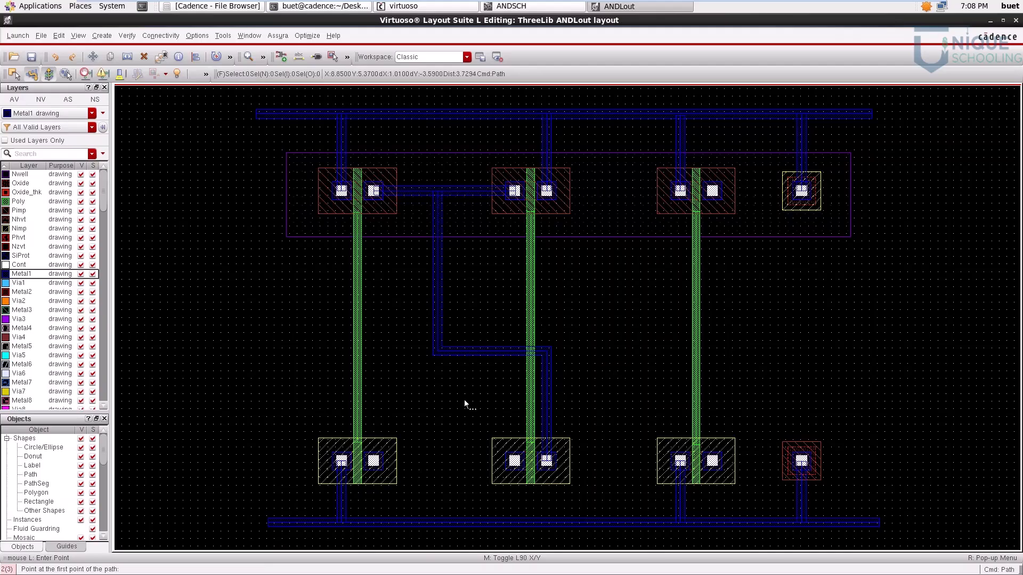
Step: Check the ANDSCH schematic, then join the first NMOS transistor's right contact to the second's left contact with a horizontal Metal1 path about 1.83 µm long
left_click(525, 7)
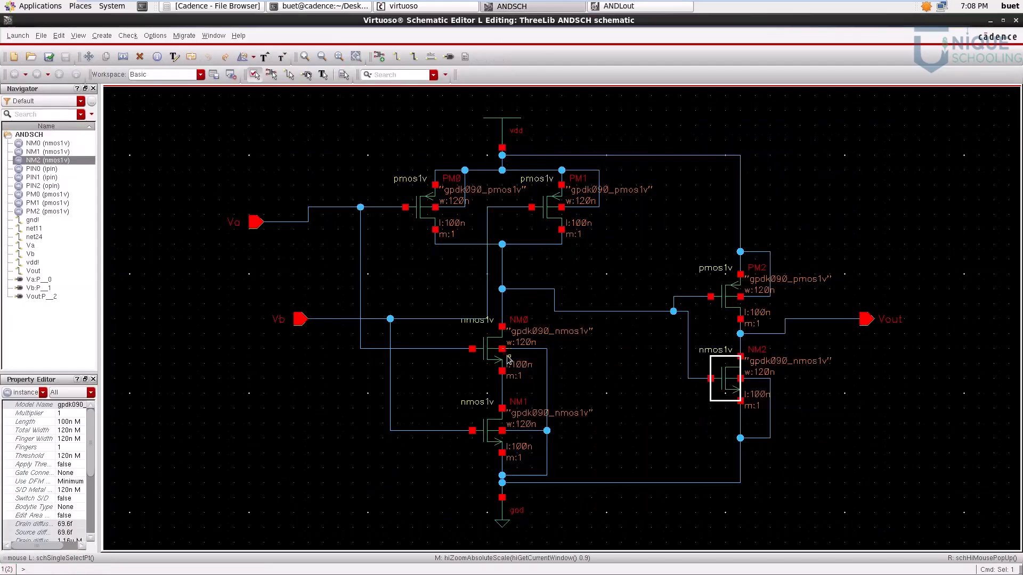
left_click(624, 6)
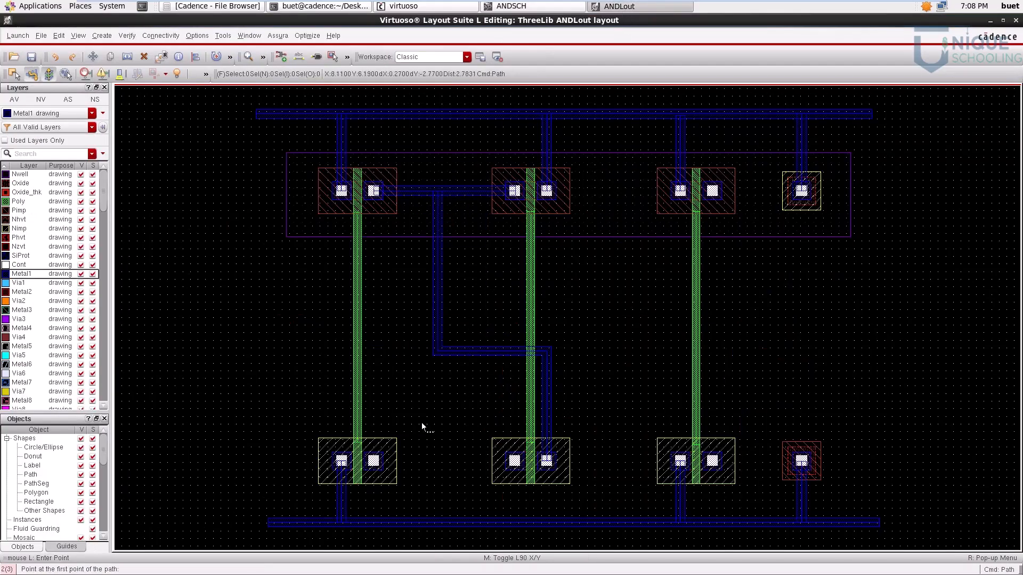
scroll(375, 460, "up", 5, "ctrl")
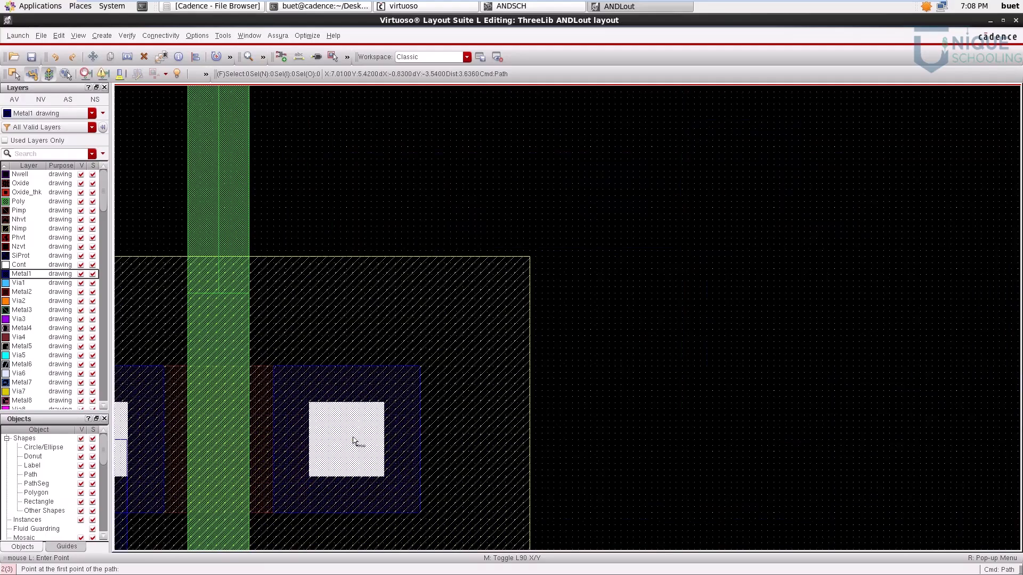
left_click(350, 442)
key("f")
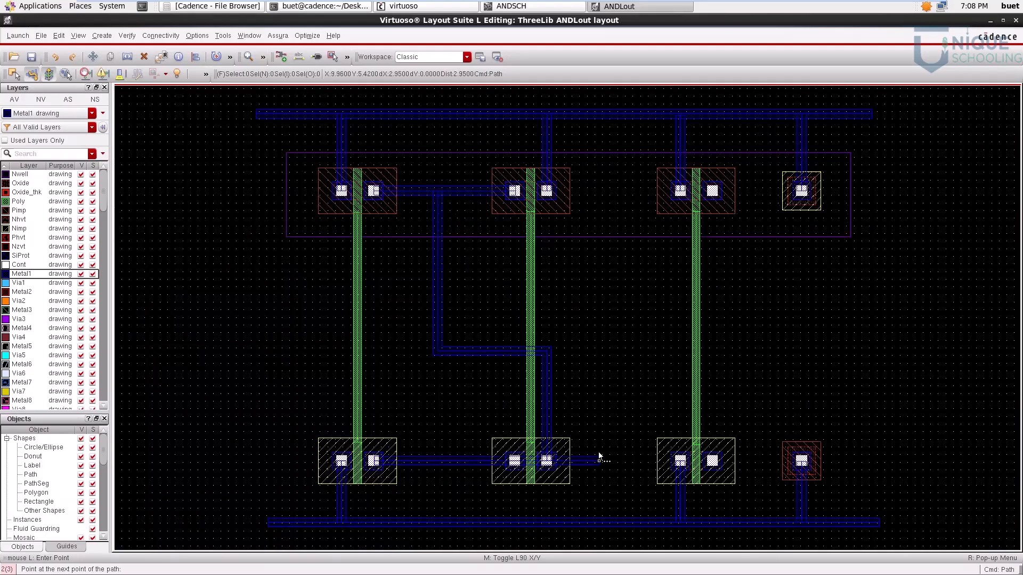
scroll(514, 463, "up", 5, "ctrl")
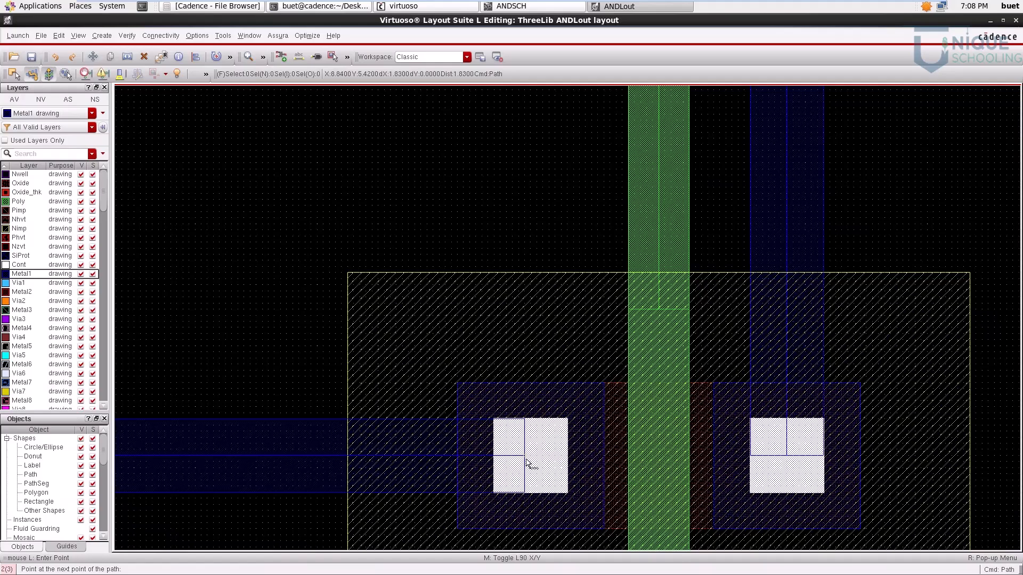
double_click(515, 461)
key("f")
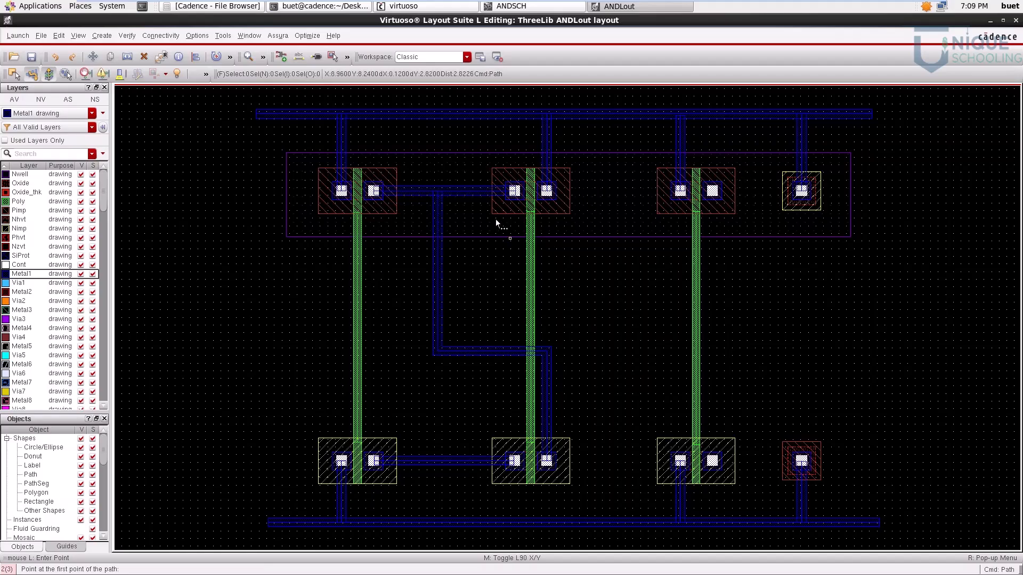
Step: Check the ANDSCH schematic, then connect the third PMOS and third NMOS transistors' right contacts with a vertical Metal1 path about 3.5 µm long
left_click(538, 6)
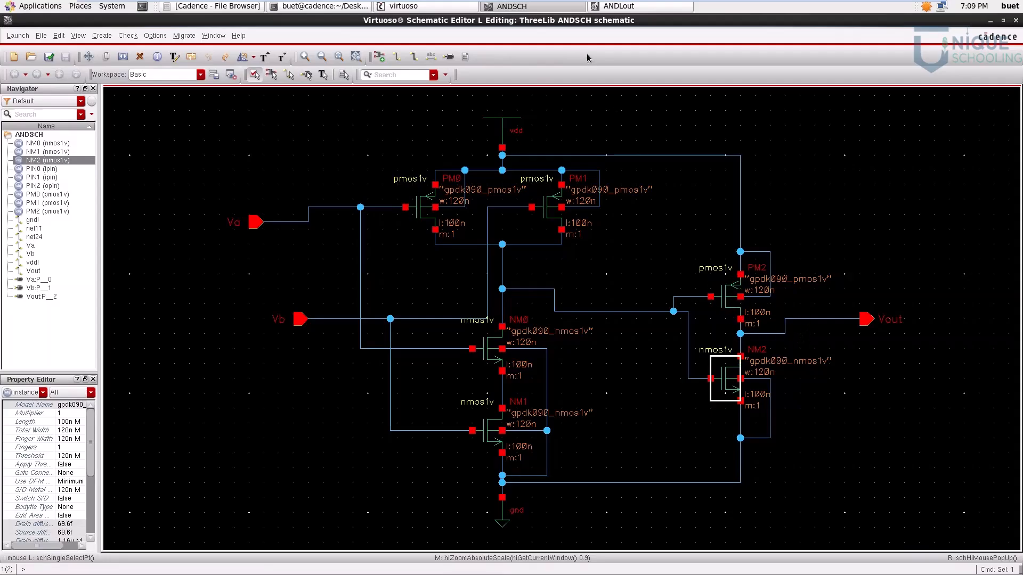
left_click(623, 7)
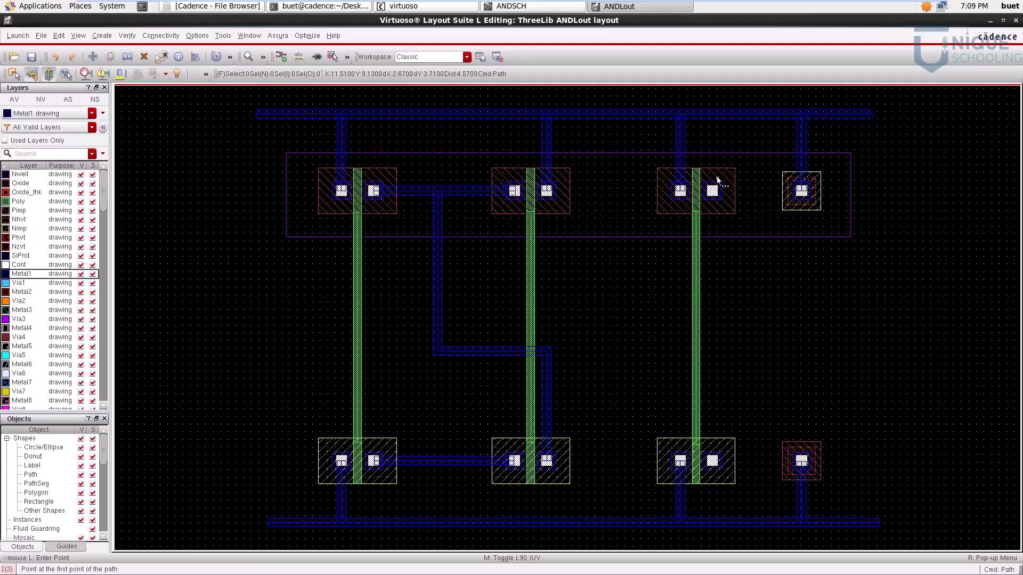
scroll(717, 199, "up", 2, "ctrl")
scroll(717, 200, "up", 3, "ctrl")
left_click(678, 151)
key("f")
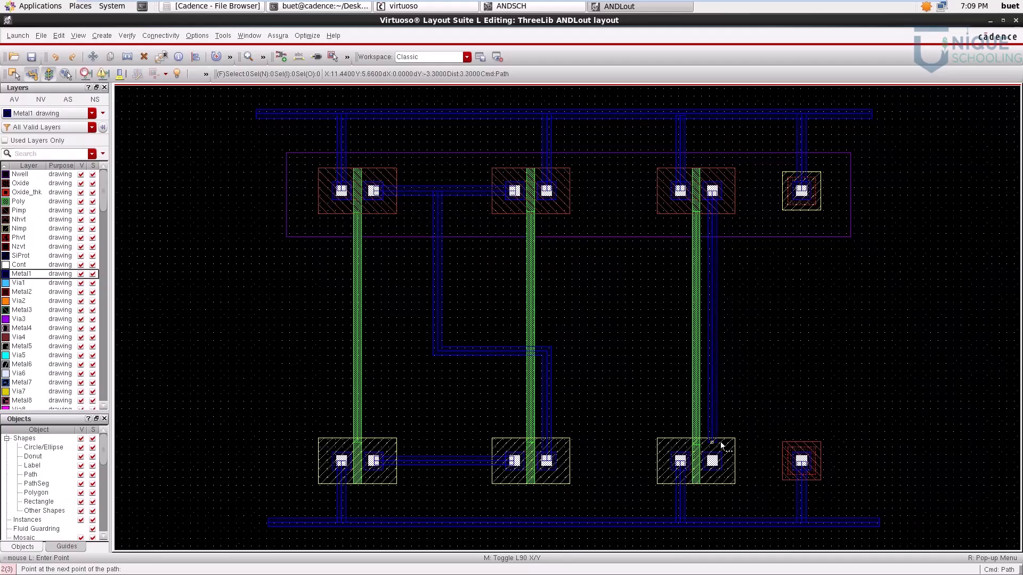
scroll(721, 444, "up", 5, "ctrl")
scroll(704, 507, "down", 2, "ctrl")
scroll(651, 531, "down", 2)
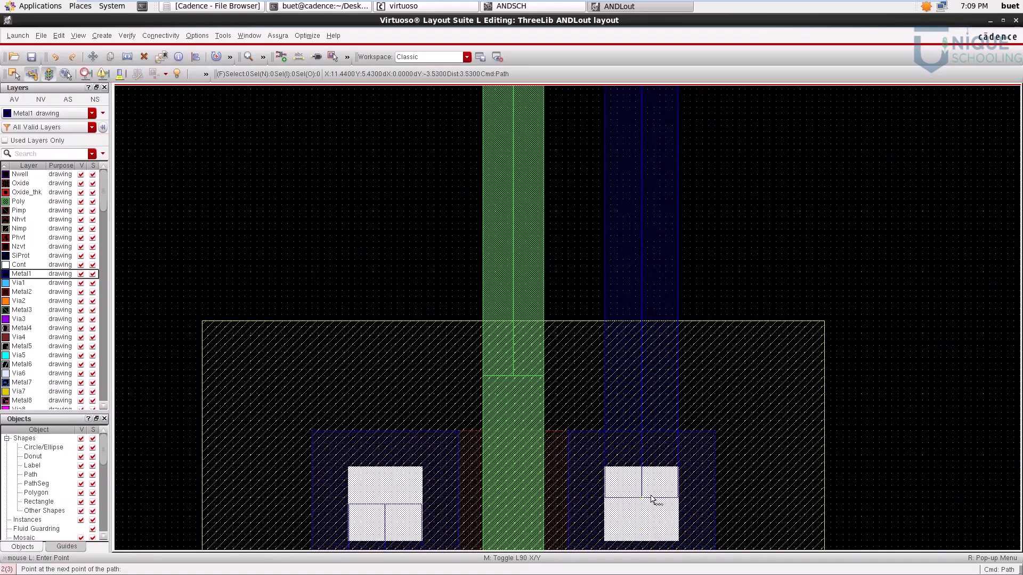
double_click(647, 508)
key("f")
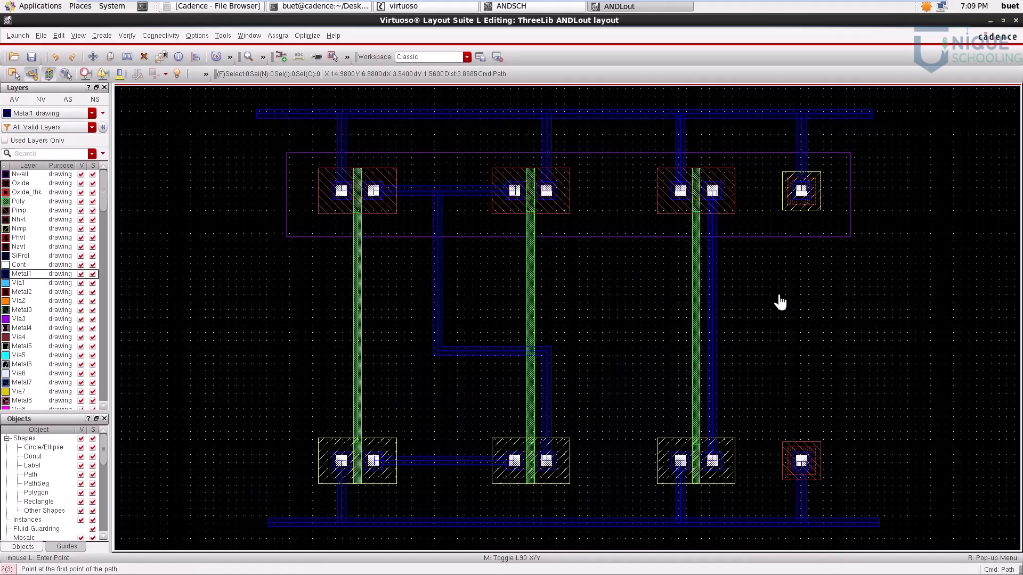
Step: Recheck the Vout and inverter connections in the ANDSCH schematic and return to the full ANDLout layout
scroll(777, 297, "down", 1)
key("f")
left_click(520, 7)
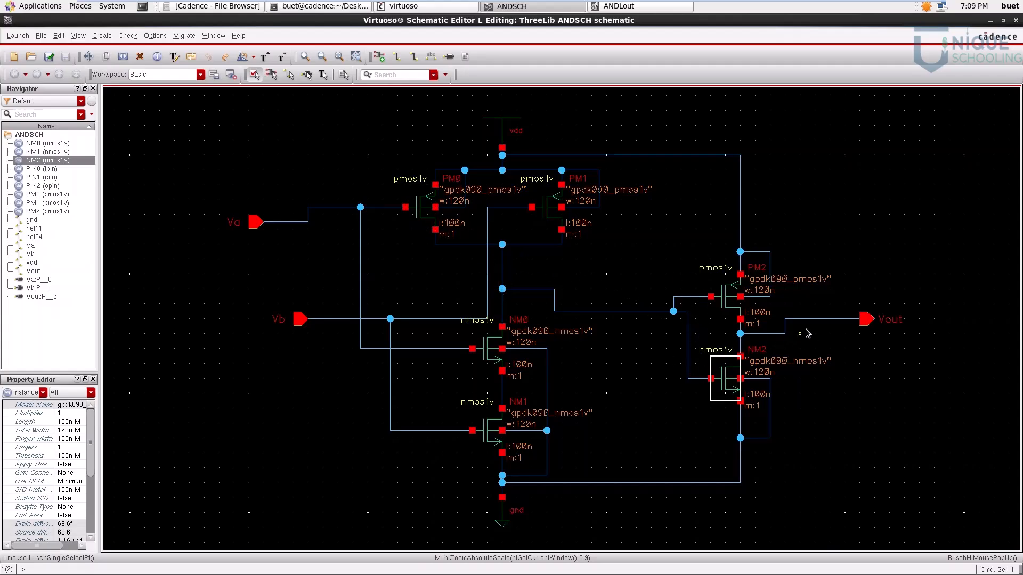
left_click(632, 7)
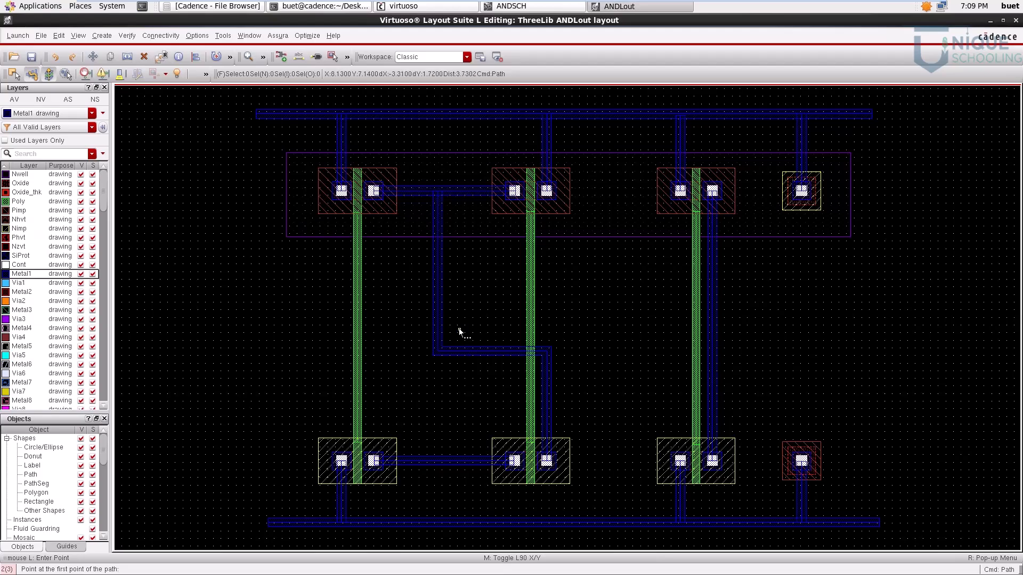
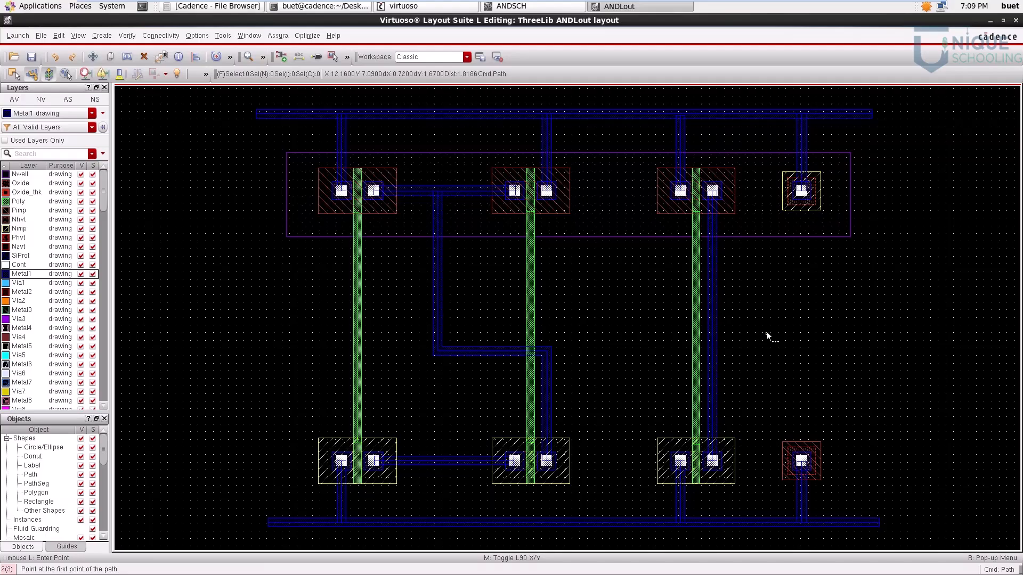
Step: Place a single M1_POv via in the empty area beside the first poly gate, midway between its PMOS and NMOS transistors
key("Escape")
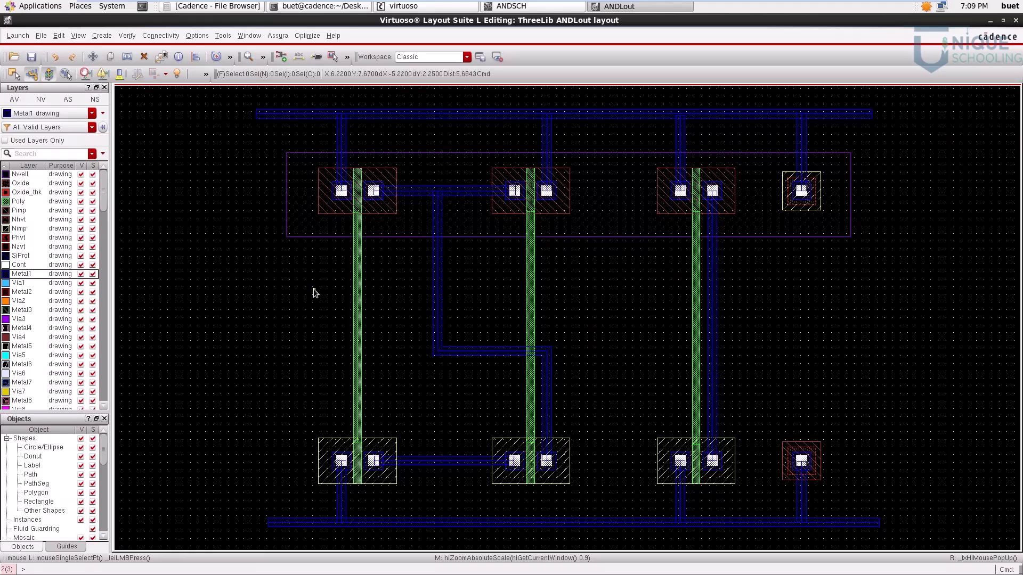
key("o")
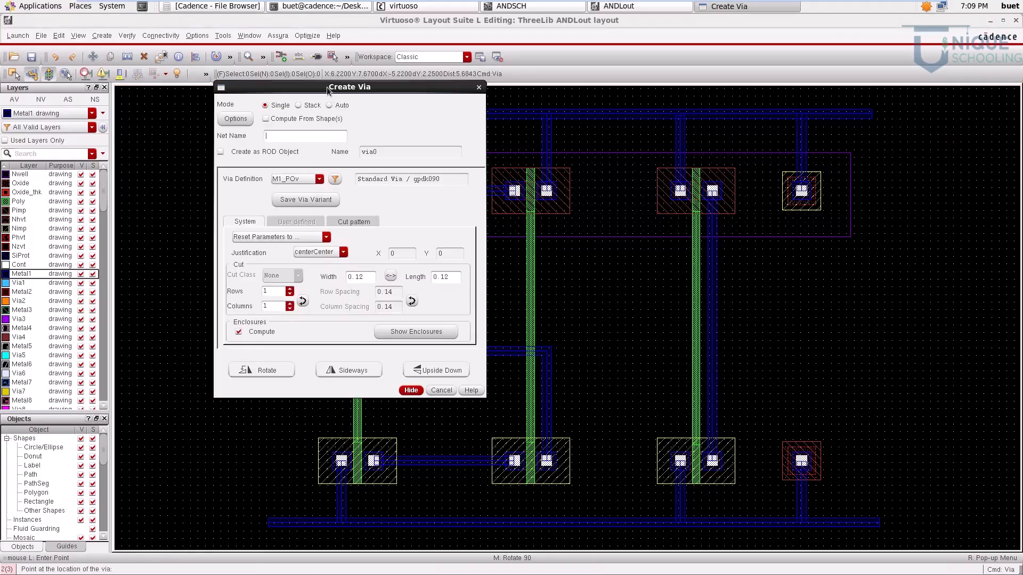
left_click_drag(327, 90, 517, 100)
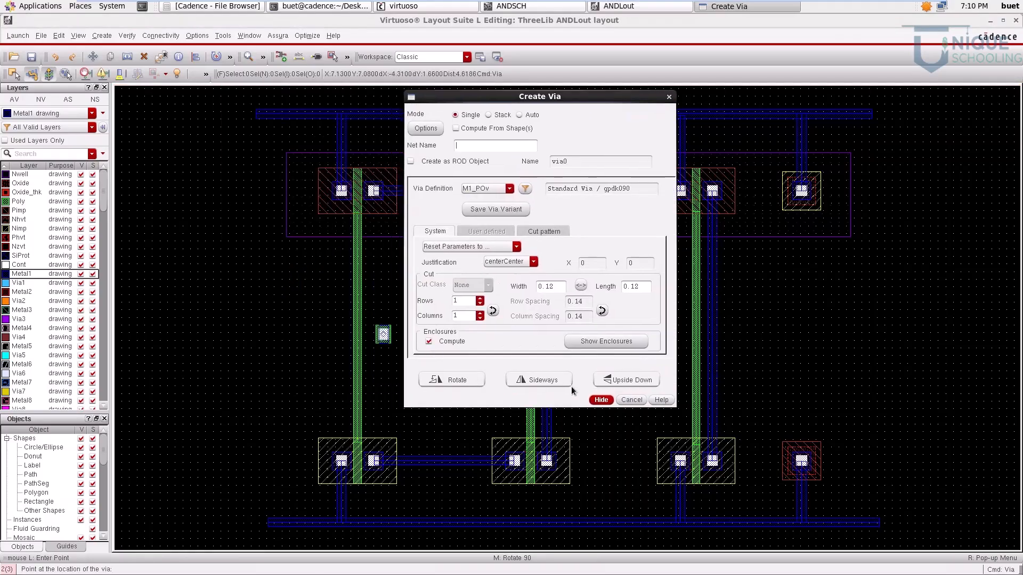
left_click(601, 400)
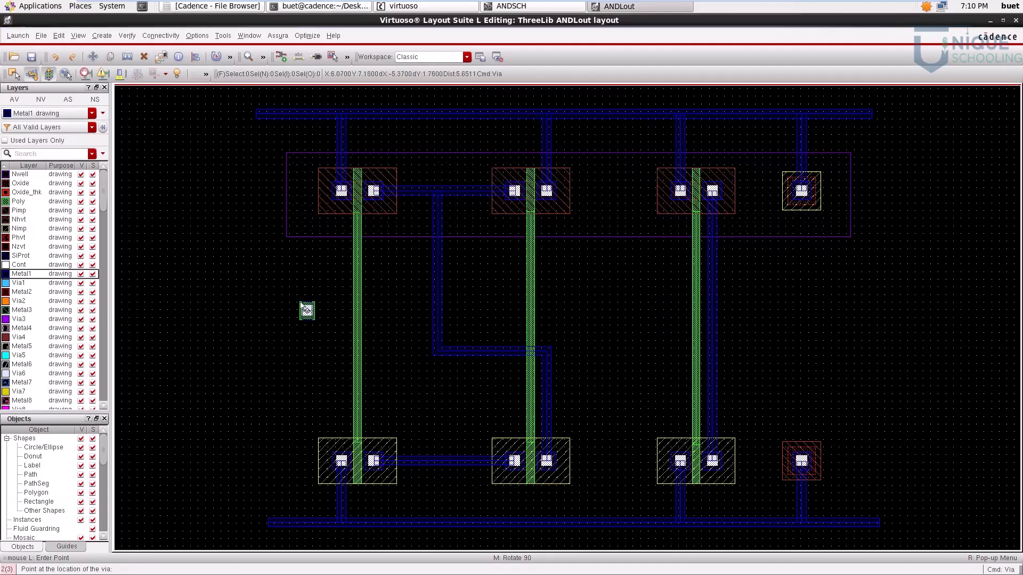
left_click(294, 317)
key("Escape")
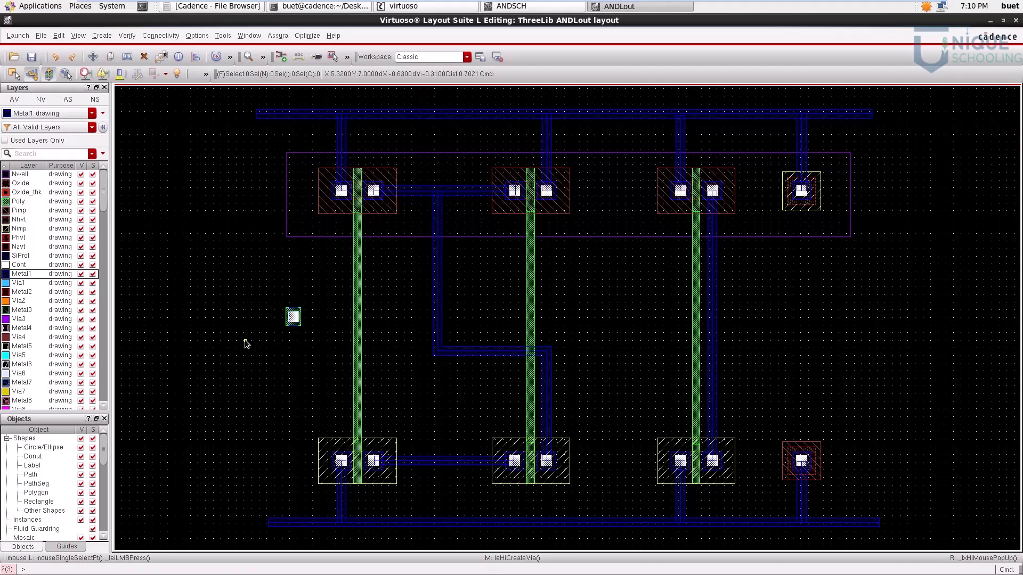
Step: Rotate the new via a quarter turn so its longer side lies horizontal
scroll(290, 323, "up", 1, "ctrl")
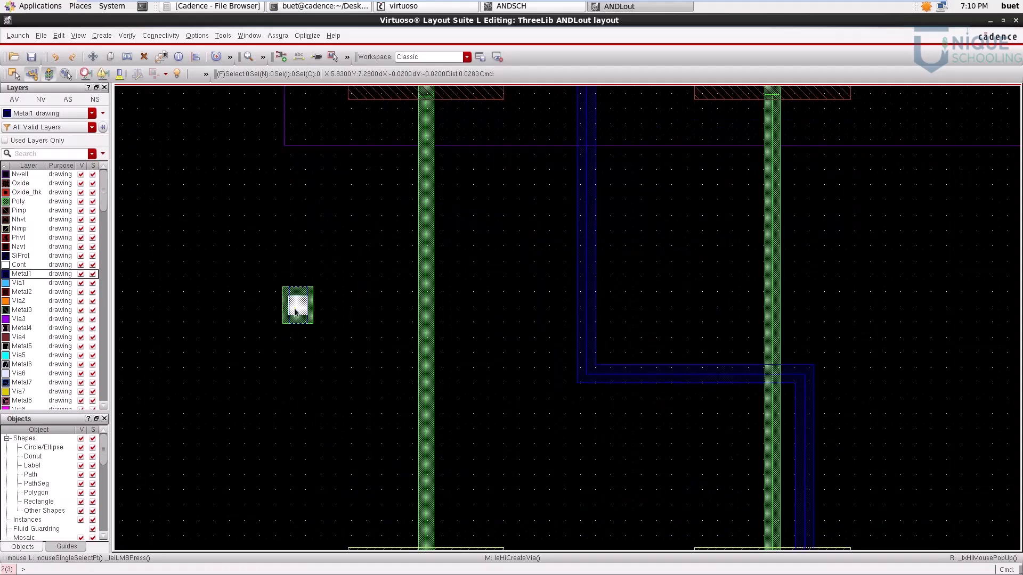
left_click(296, 310)
right_click(296, 310)
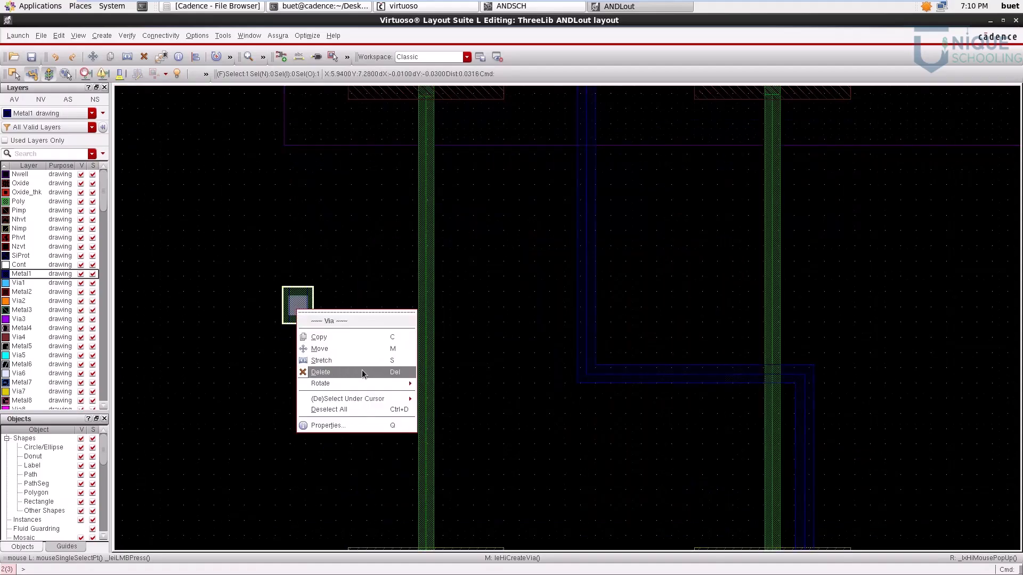
mouse_move(370, 383)
left_click(461, 414)
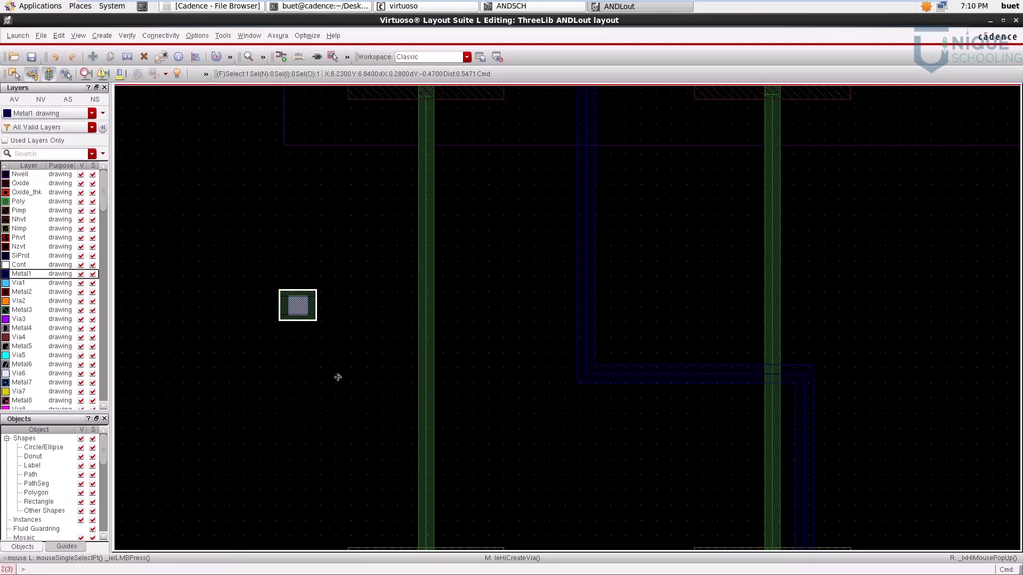
key("f")
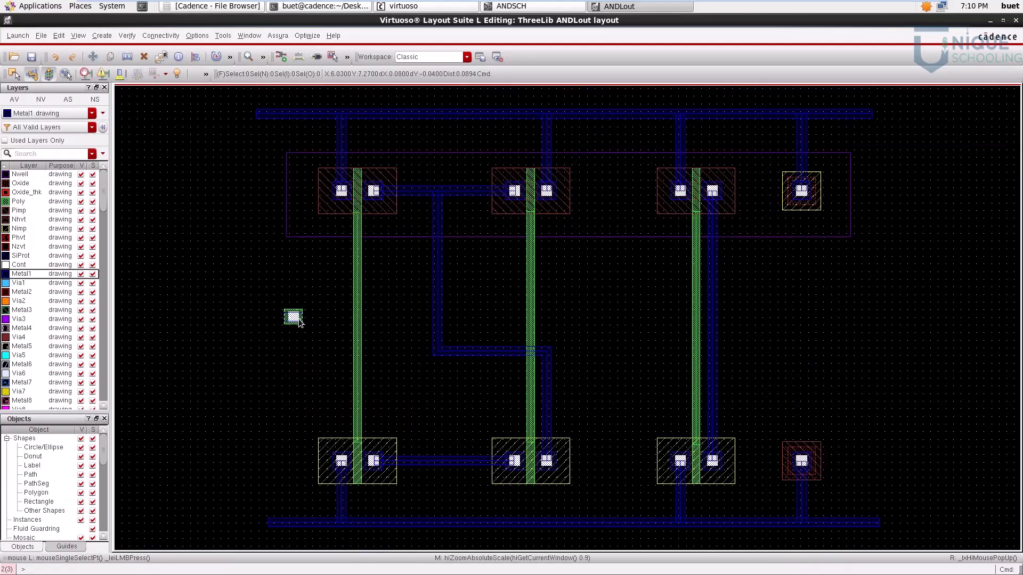
Step: Copy the rotated via to the left of the second and third poly gates at the same height
key("c")
left_click(299, 319)
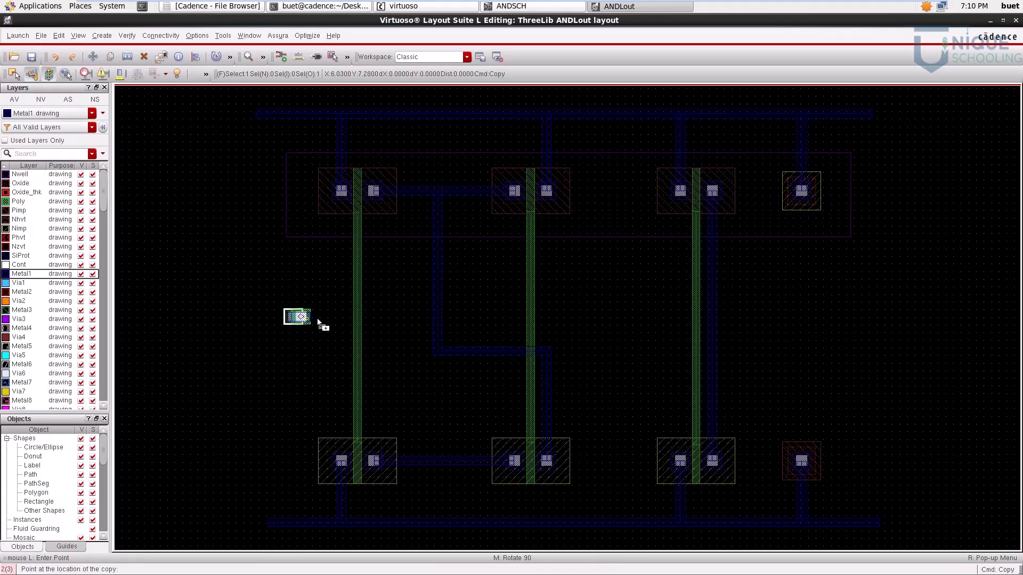
left_click(506, 319)
key("c")
left_click(502, 320)
left_click(676, 321)
key("Escape")
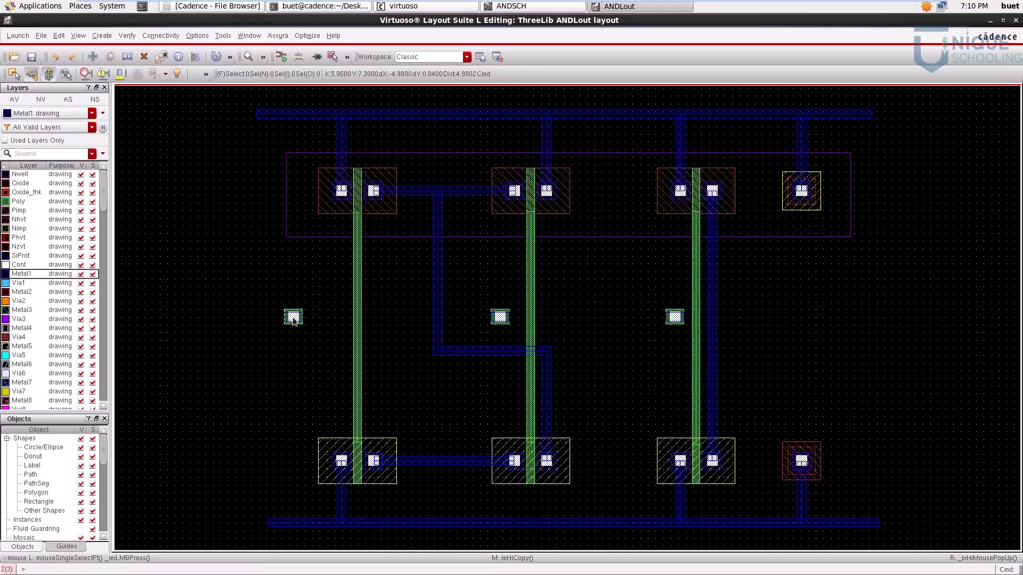
Step: Align the first via's right edge to the left edge of the first poly gate using Quick Align
scroll(293, 319, "up", 2, "ctrl")
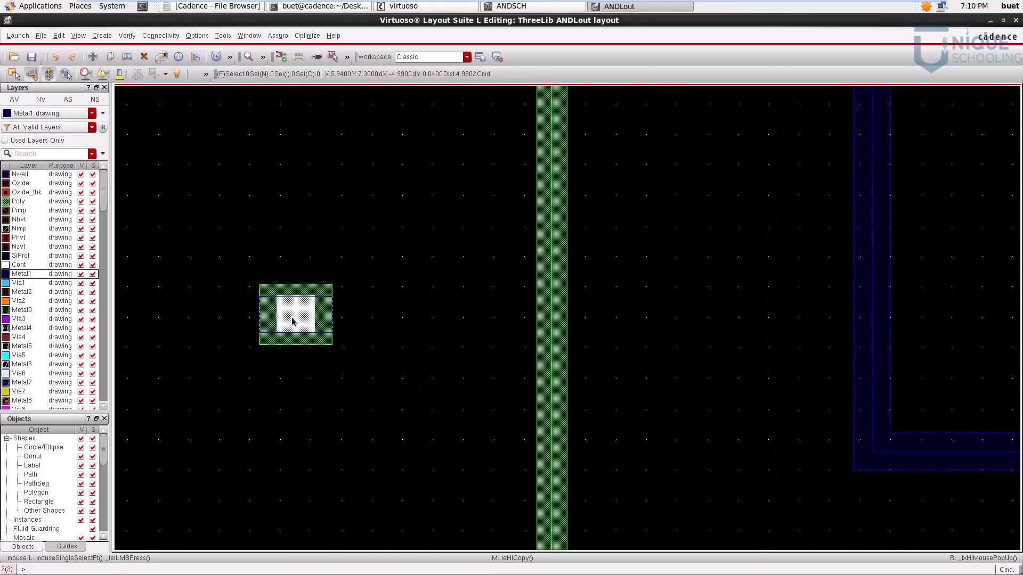
left_click(314, 315)
key("a")
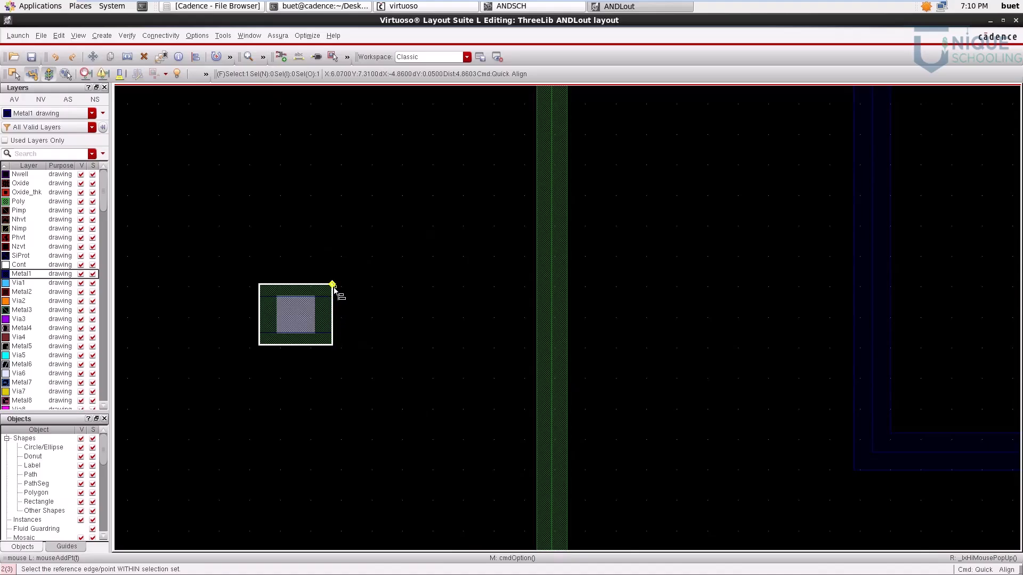
left_click(332, 315)
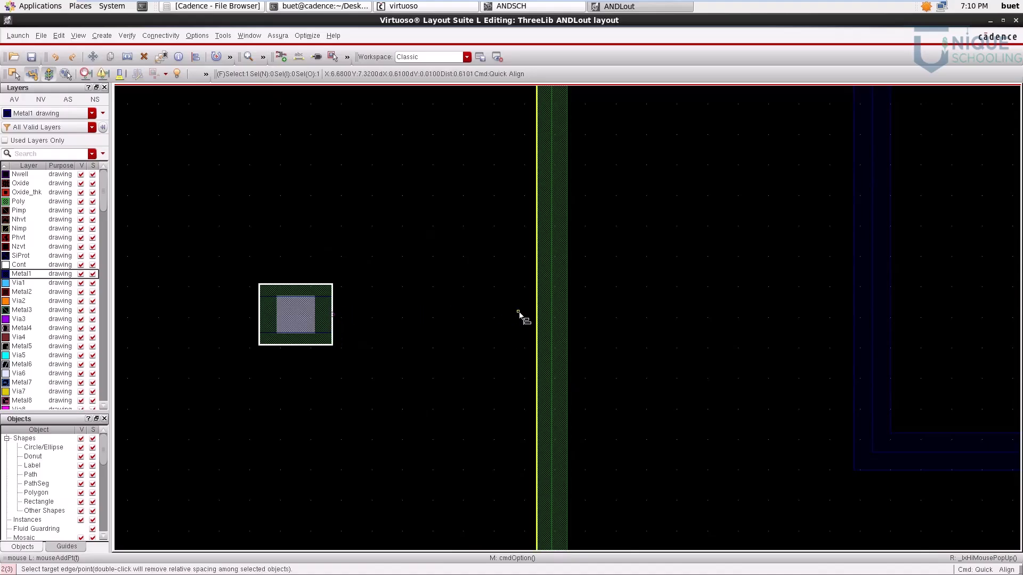
left_click(536, 316)
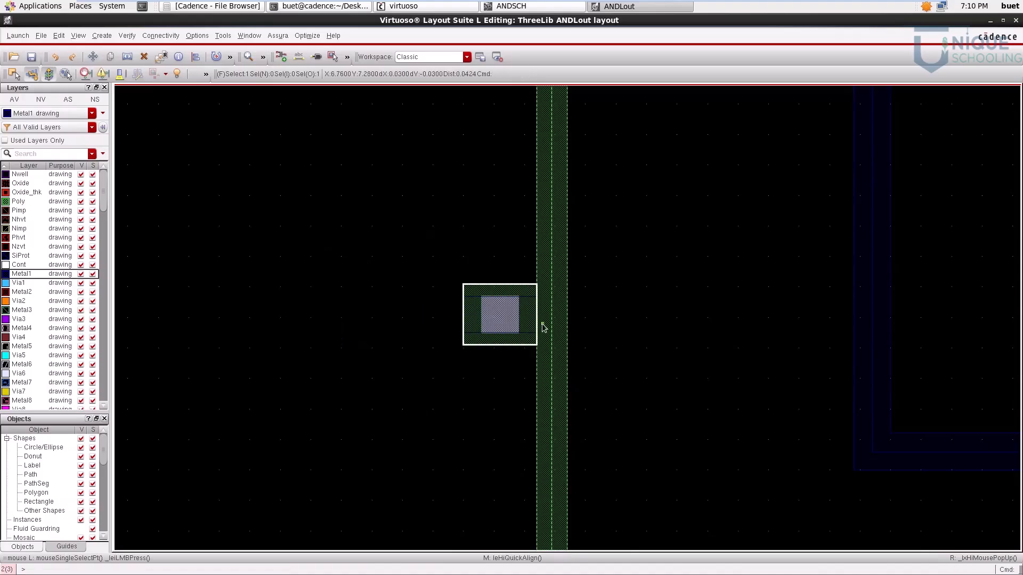
Step: Align the second via's right edge to the left edge of the second poly gate
key("f")
key("a")
scroll(507, 315, "up", 3)
left_click(526, 336)
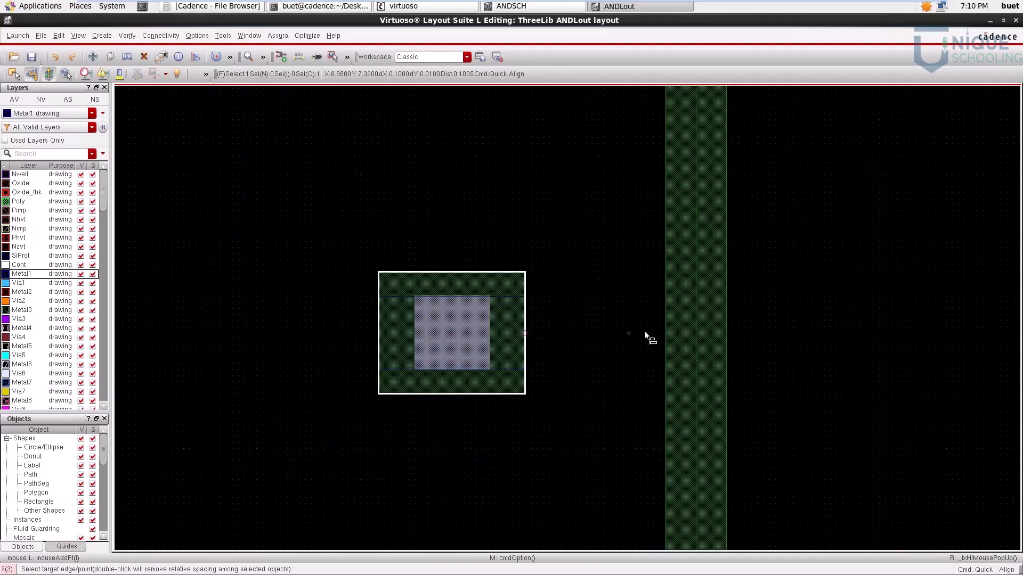
left_click(666, 337)
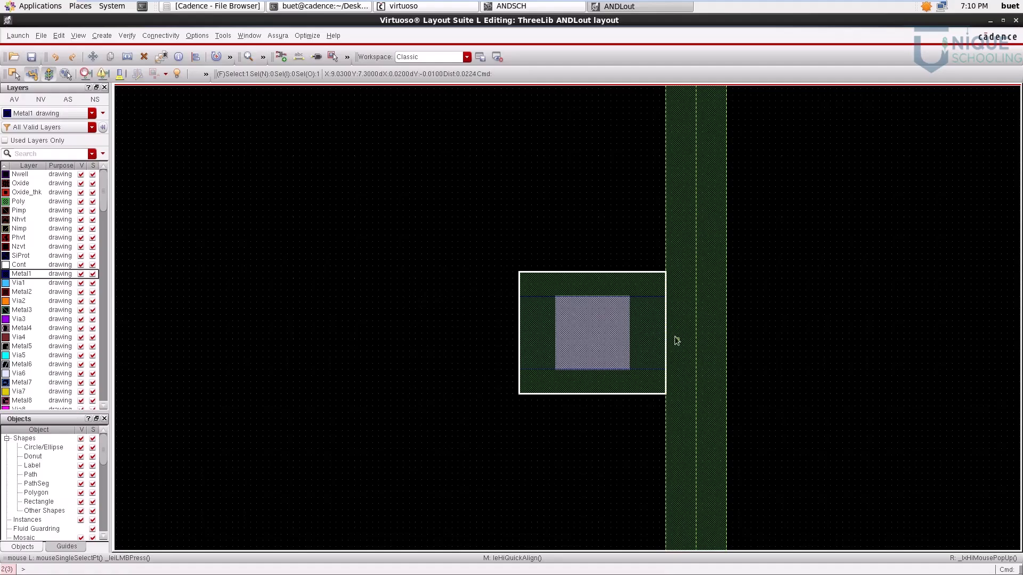
Step: Align the third via's right edge to the left edge of the third poly gate
key("f")
scroll(705, 329, "up", 3)
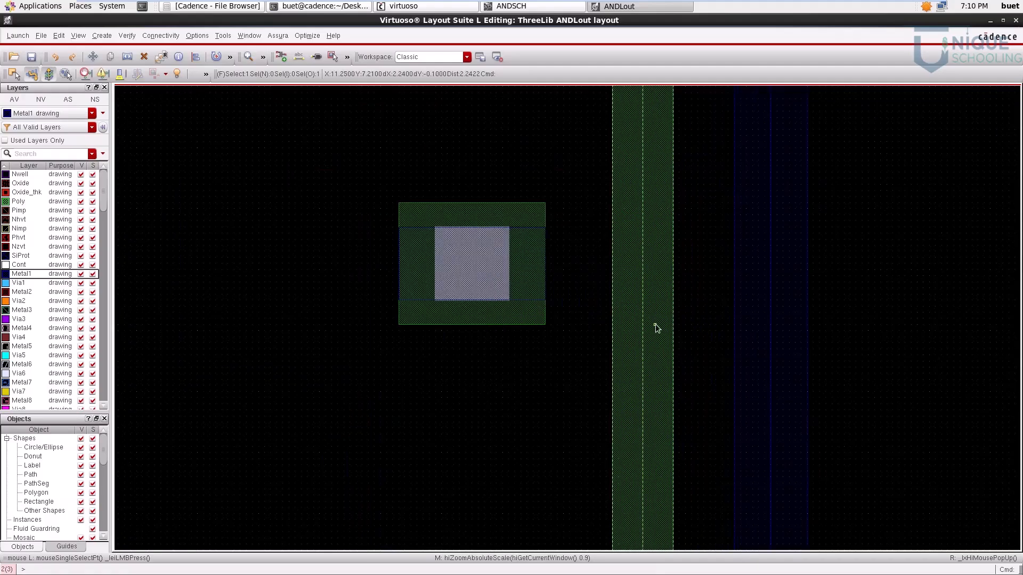
left_click(486, 275)
key("a")
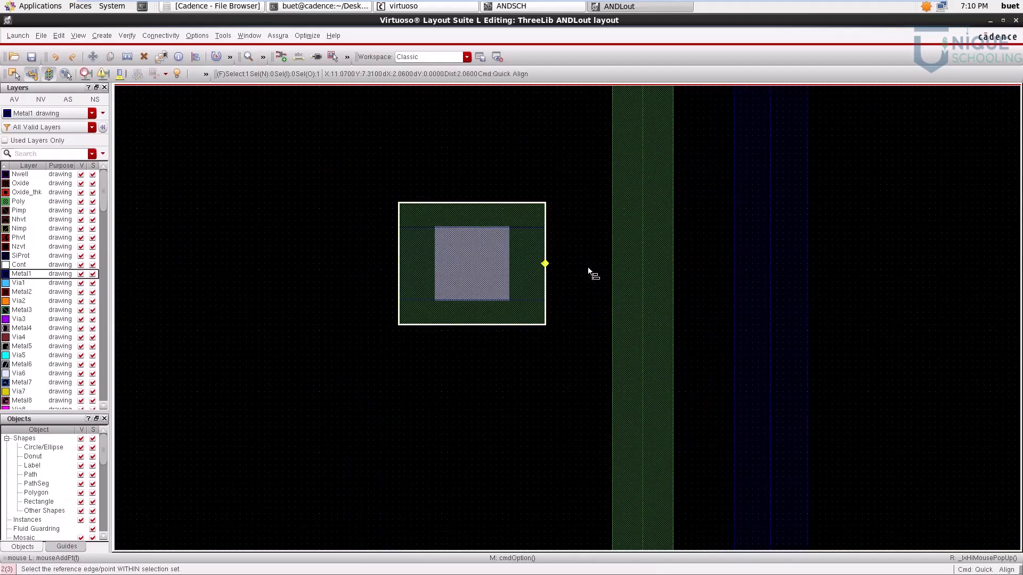
left_click(614, 277)
key("f")
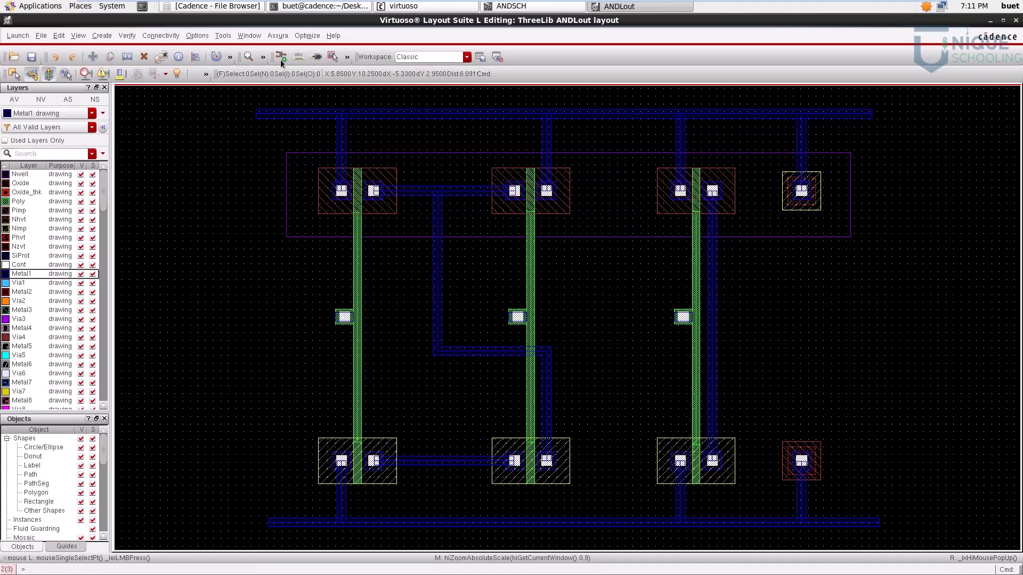
Step: Create a rectangular inputOutput Metal1 pin with terminal name Va to the left of the first gate's via
left_click(109, 37)
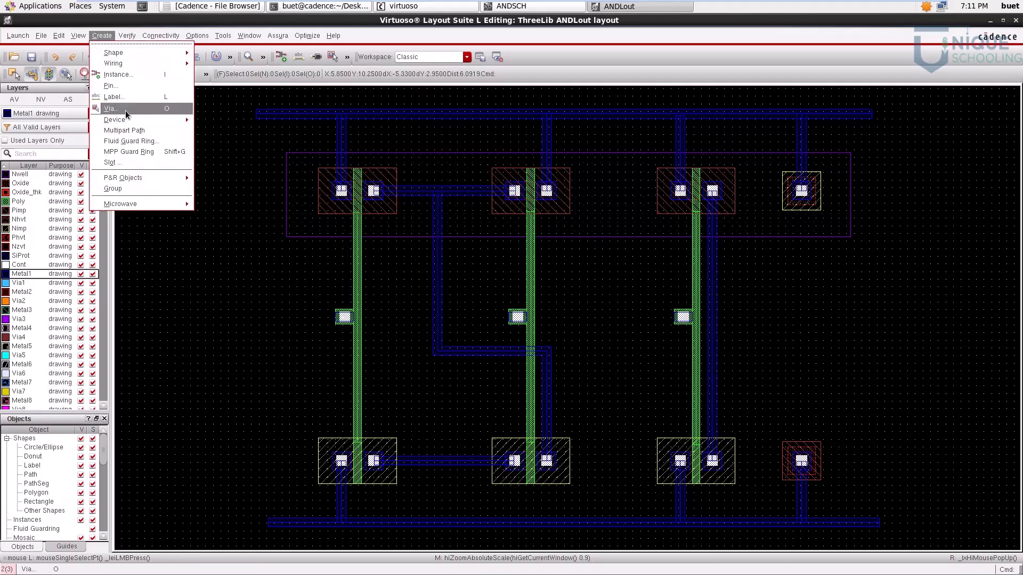
left_click(136, 90)
left_click_drag(269, 86, 392, 98)
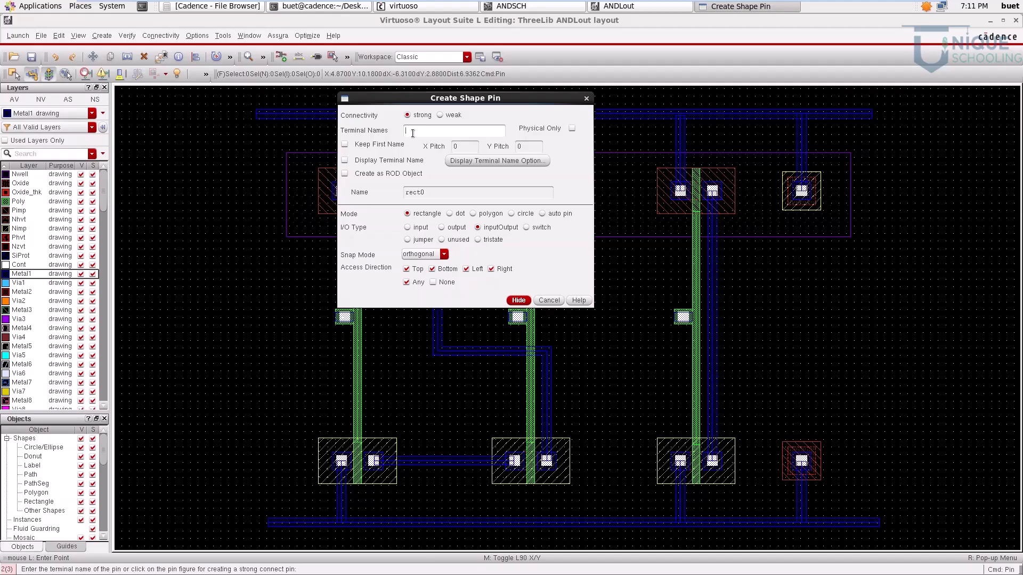
left_click_drag(476, 98, 671, 120)
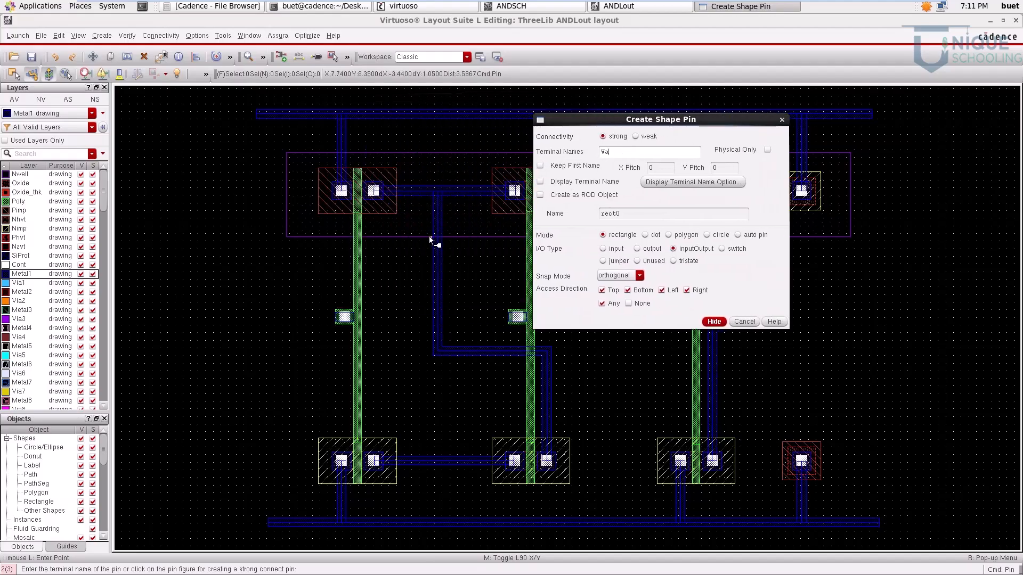
left_click(268, 307)
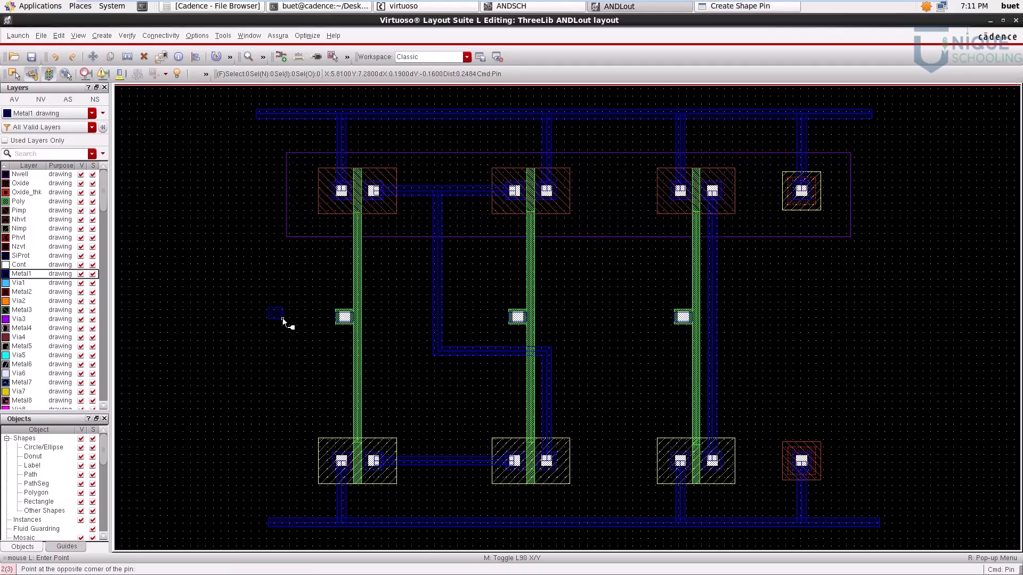
left_click(295, 334)
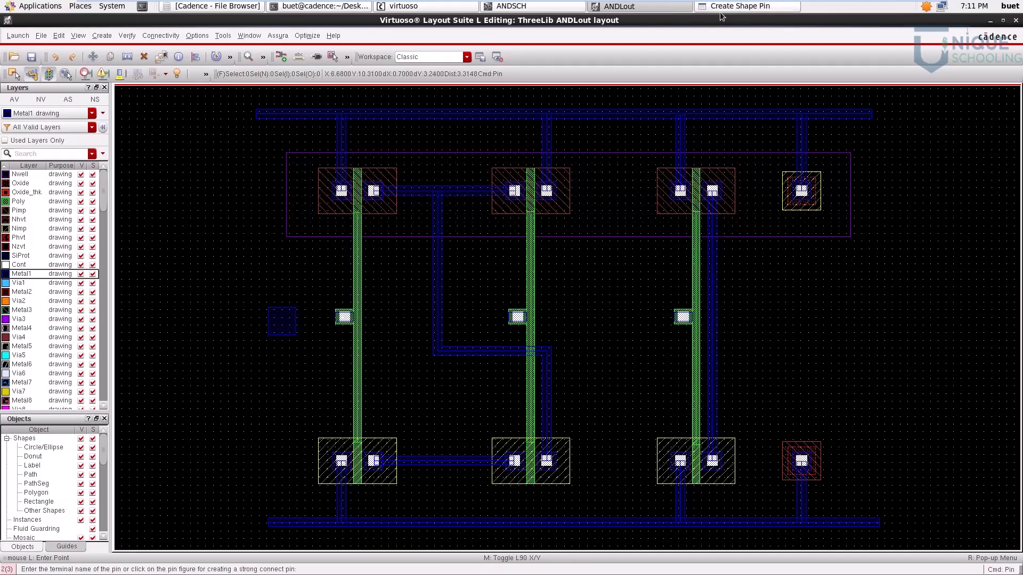
Step: Create a rectangular Metal1 pin named Vb, about 0.31 by 0.40 µm, to the left of the second gate's via
left_click(736, 12)
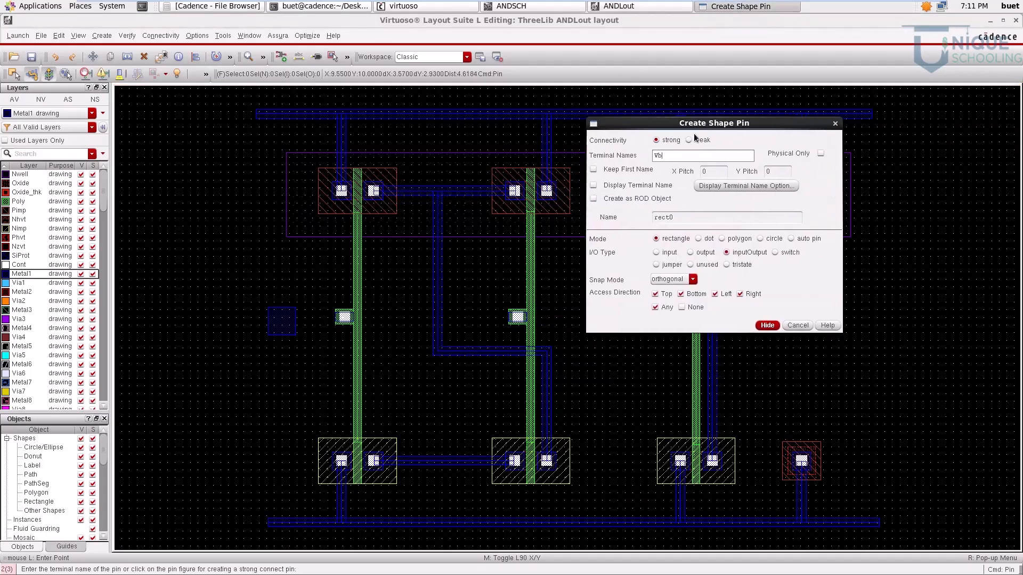
left_click(472, 303)
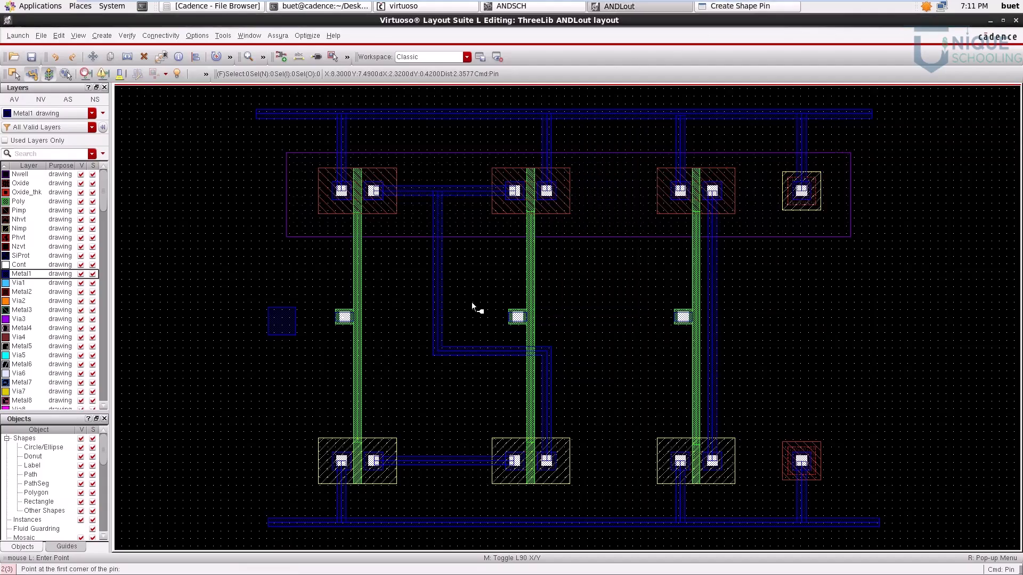
left_click(496, 334)
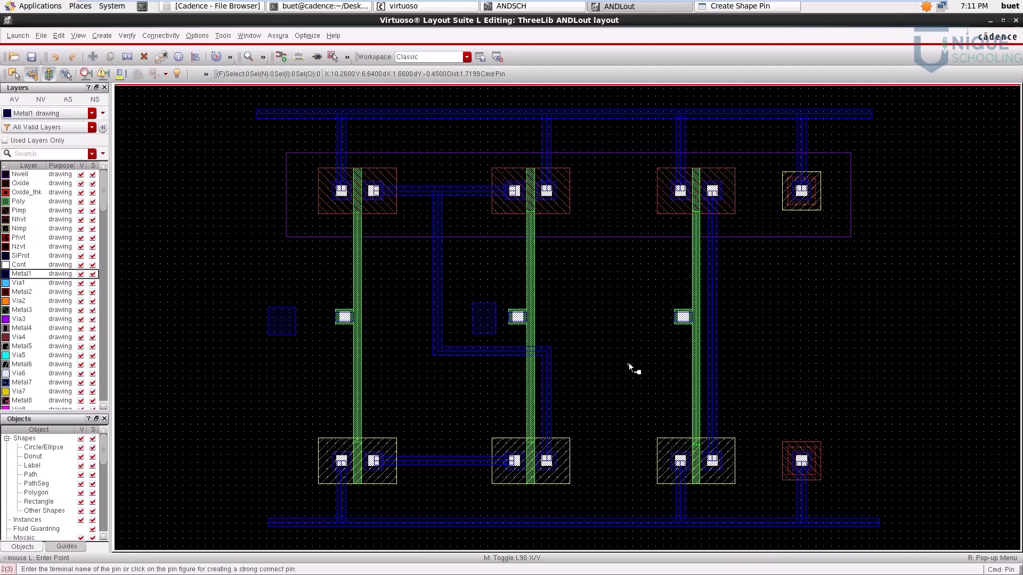
Step: Create a rectangular Metal1 pin named Vout, about 0.32 by 0.30 µm, to the right of the third transistor pair's vertical Metal1 path
left_click(742, 10)
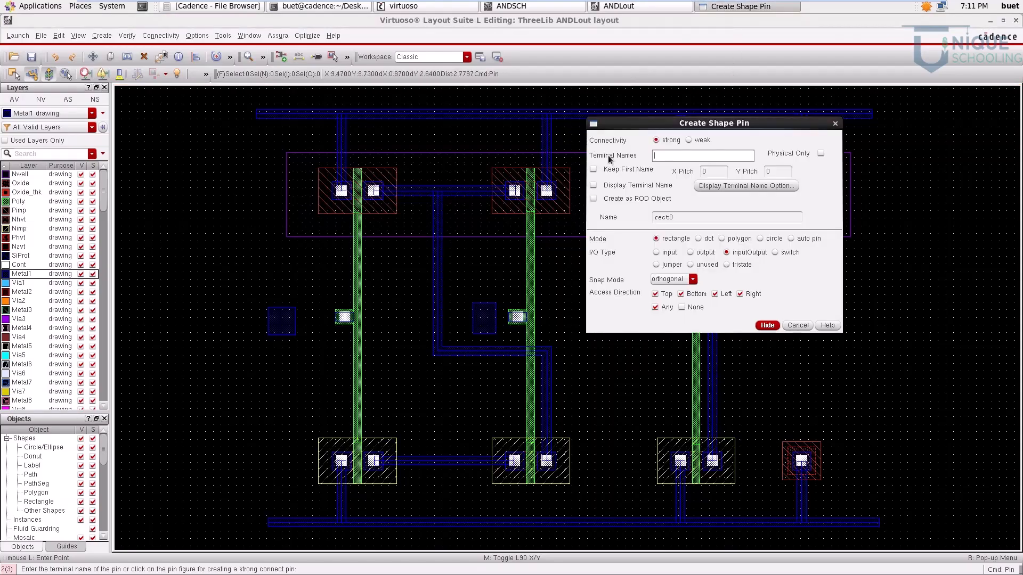
left_click_drag(730, 123, 356, 100)
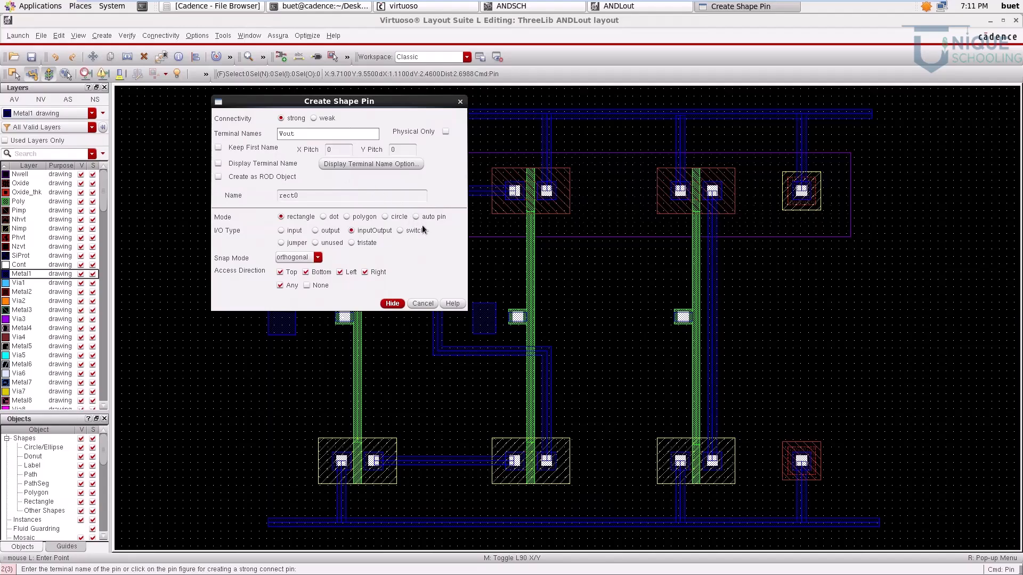
left_click(753, 308)
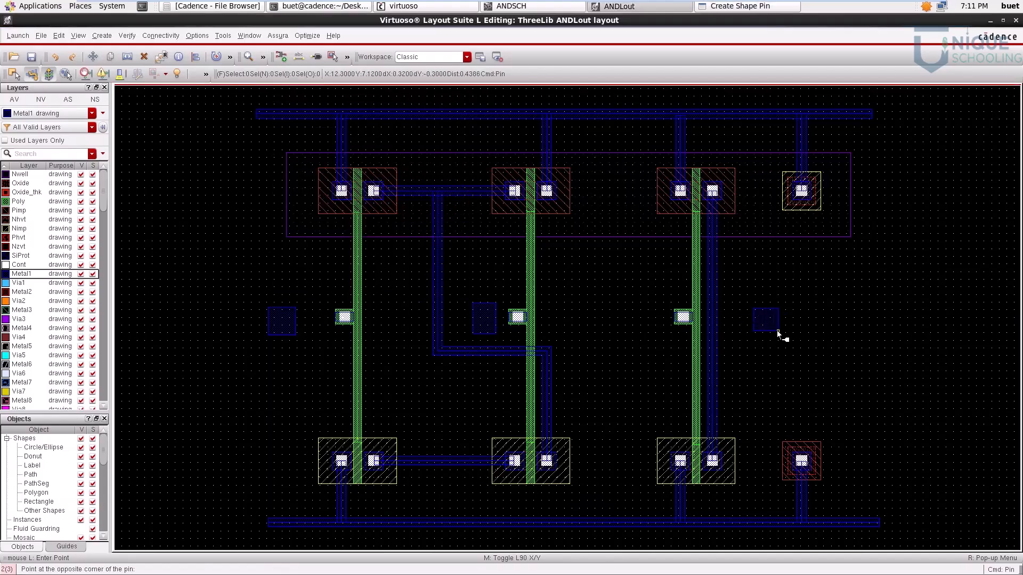
left_click(778, 332)
key("Escape")
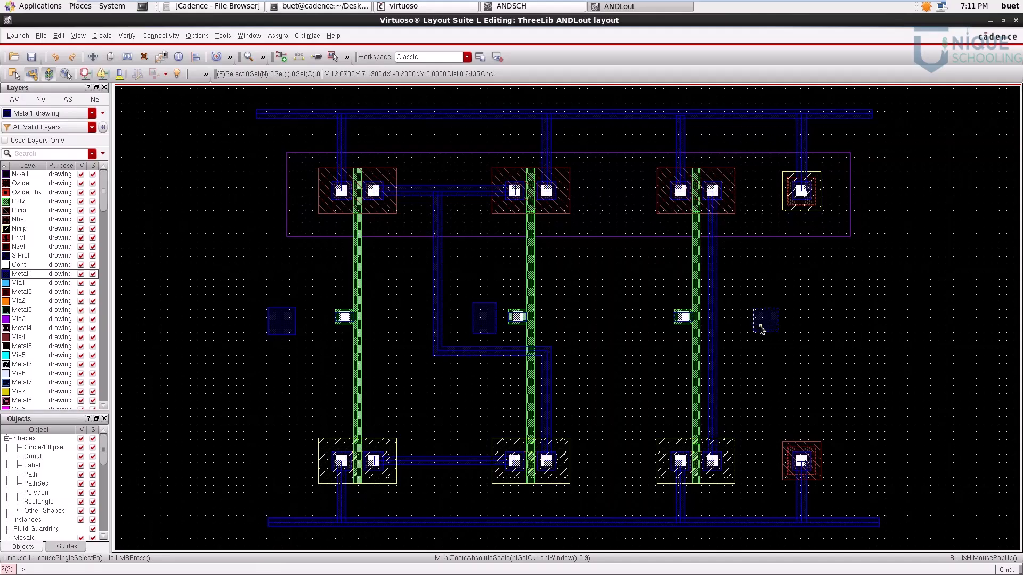
key("p")
scroll(323, 329, "up", 2, "ctrl")
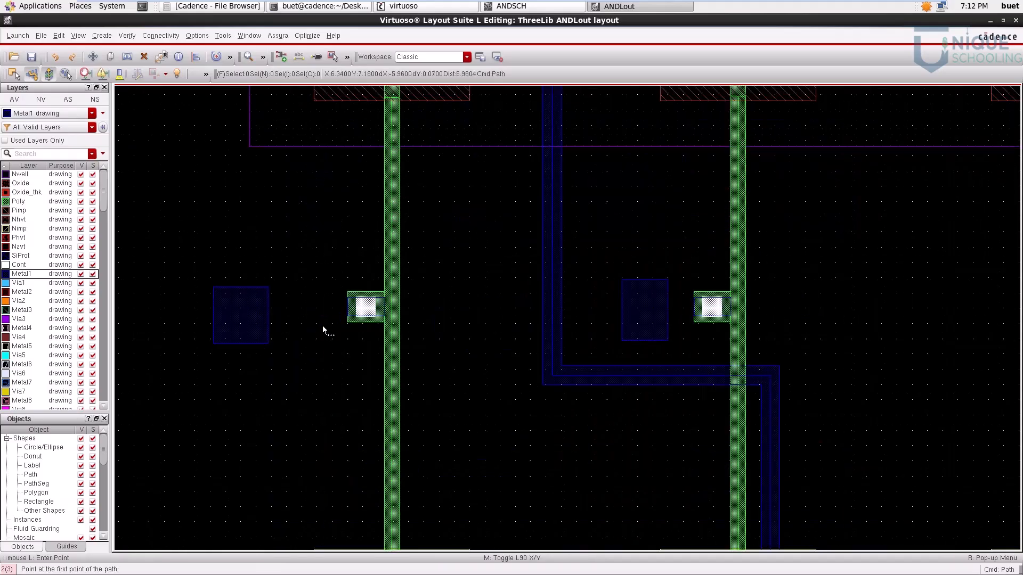
scroll(367, 309, "up", 2, "ctrl")
left_click(364, 312)
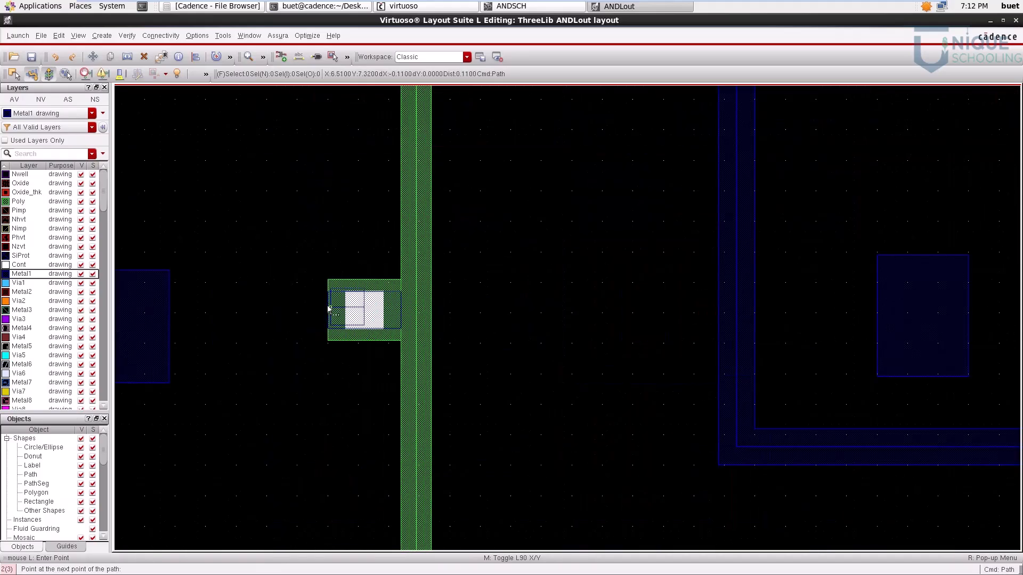
scroll(340, 316, "up", 2, "ctrl")
scroll(339, 318, "up", 2, "ctrl")
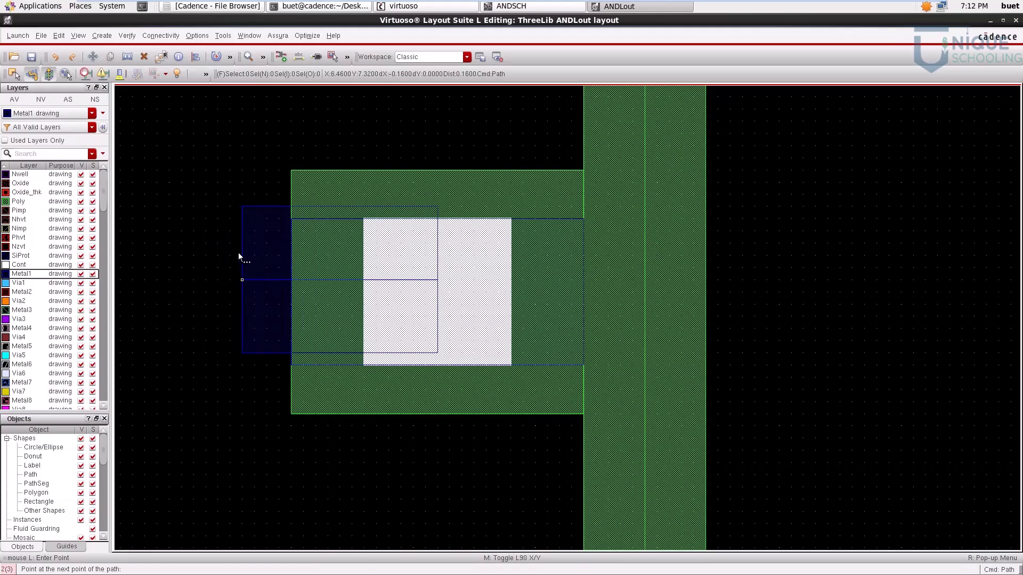
key("Escape")
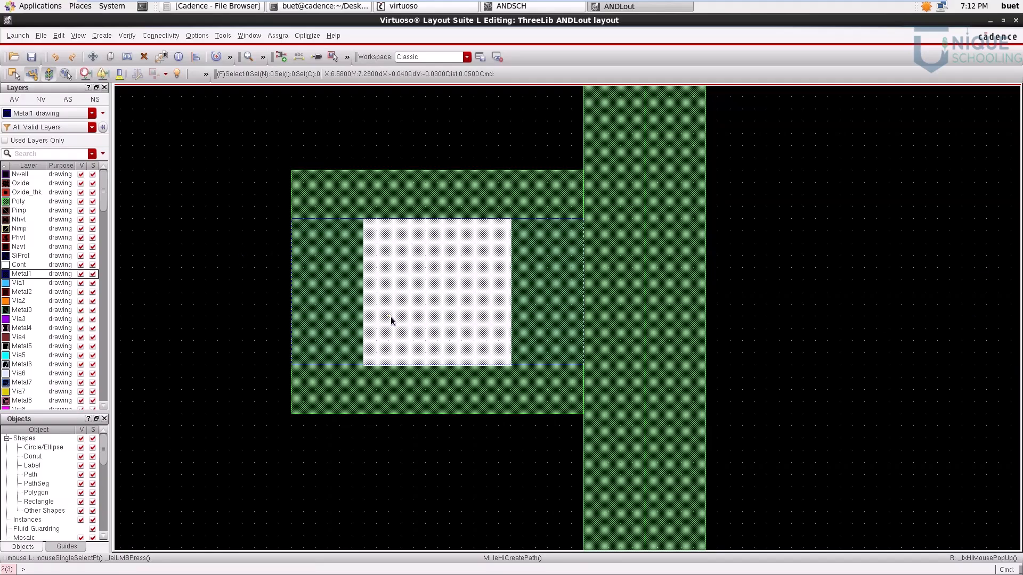
Step: Draw a horizontal Metal1 path about 0.83 µm long from the centre of the first gate's via to the Va pin
key("p")
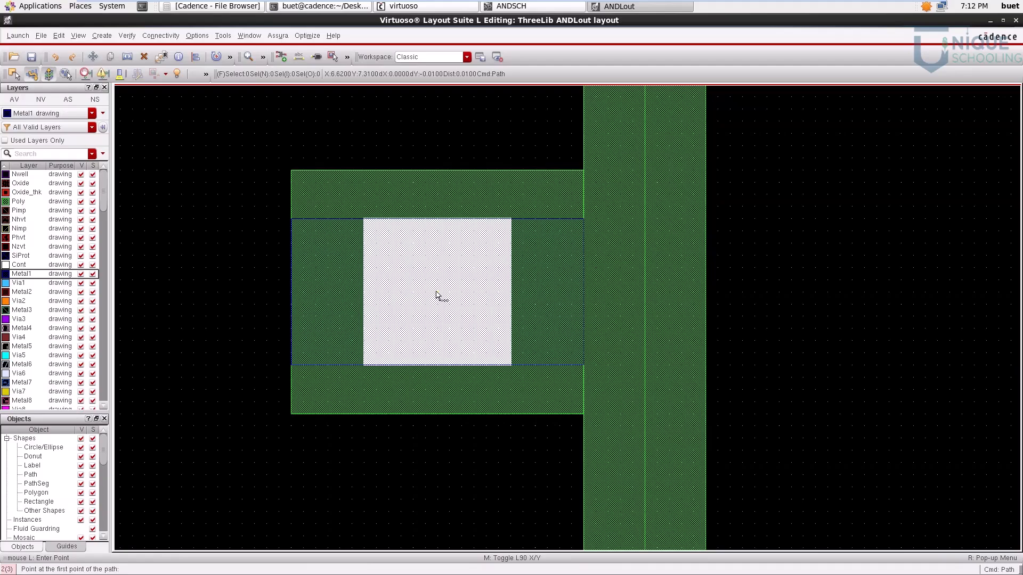
left_click(439, 292)
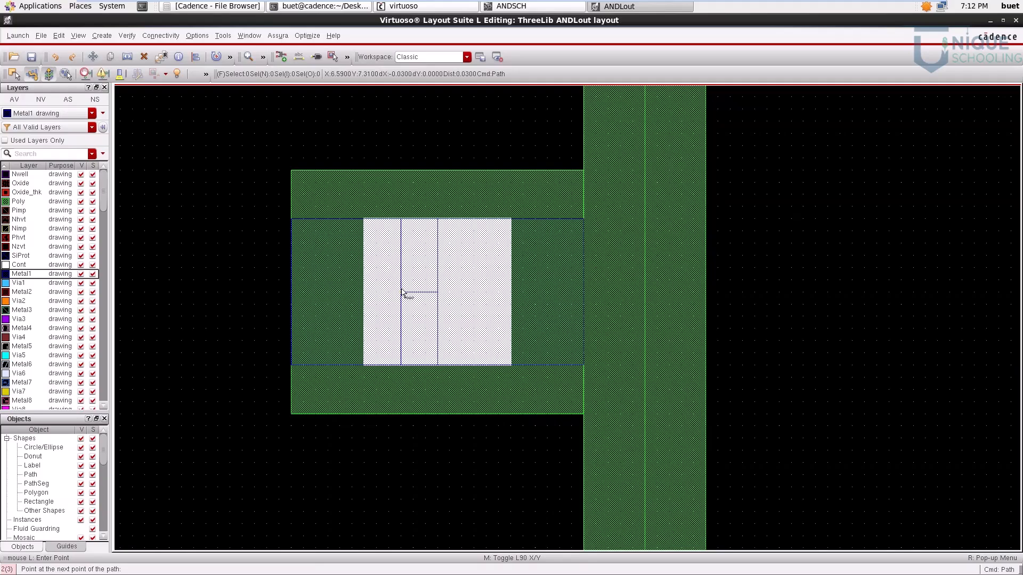
key("f")
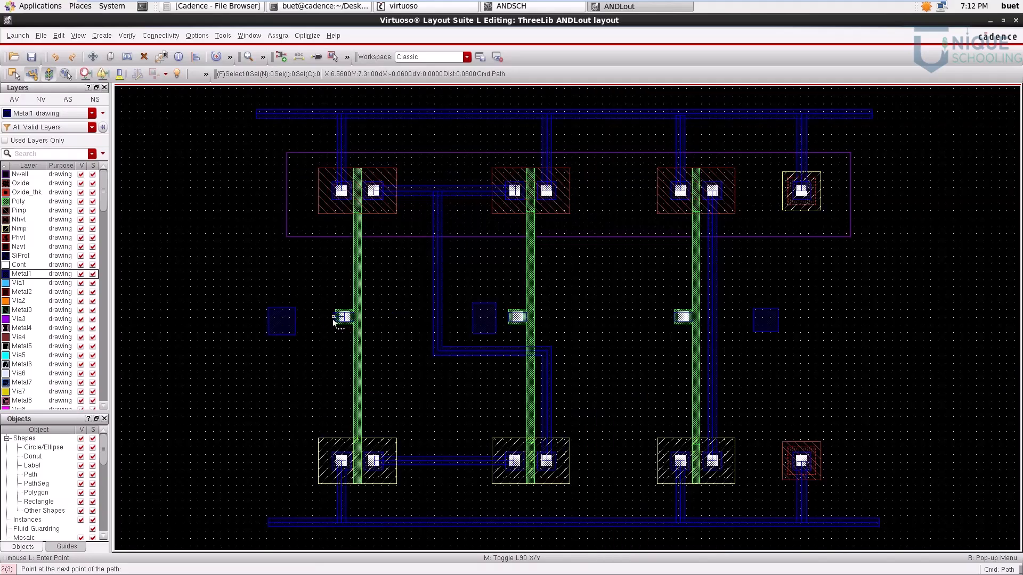
scroll(280, 323, "up", 3, "ctrl")
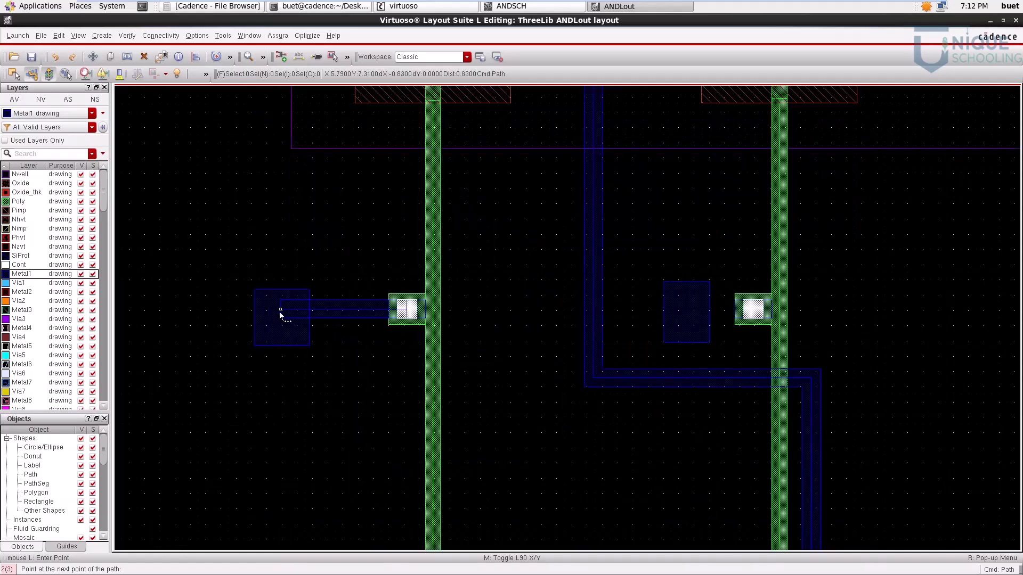
double_click(280, 313)
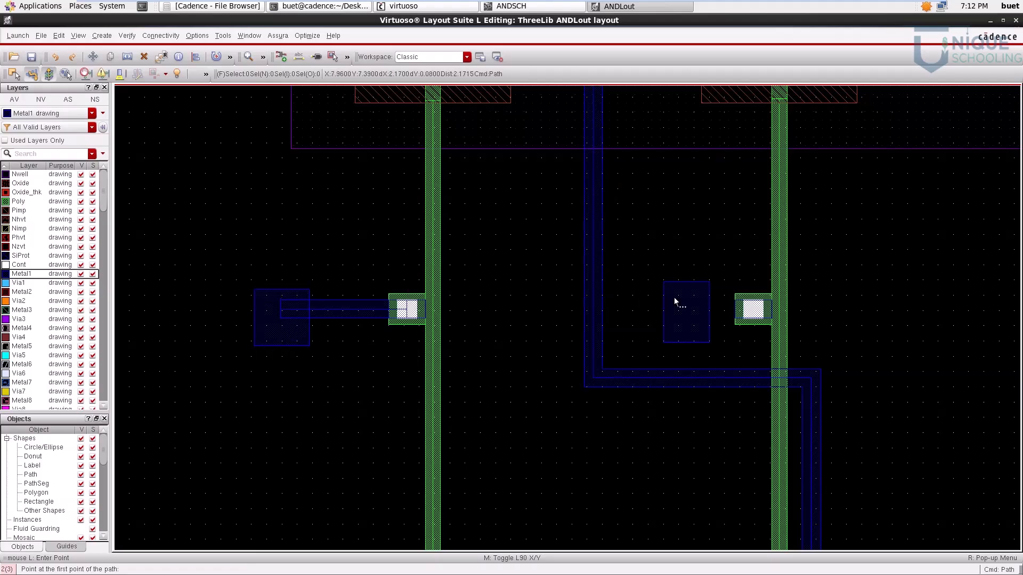
Step: Draw a horizontal Metal1 path about 0.45 µm long from the centre of the second gate's via to the Vb pin
scroll(787, 318, "up", 1)
scroll(715, 304, "up", 1)
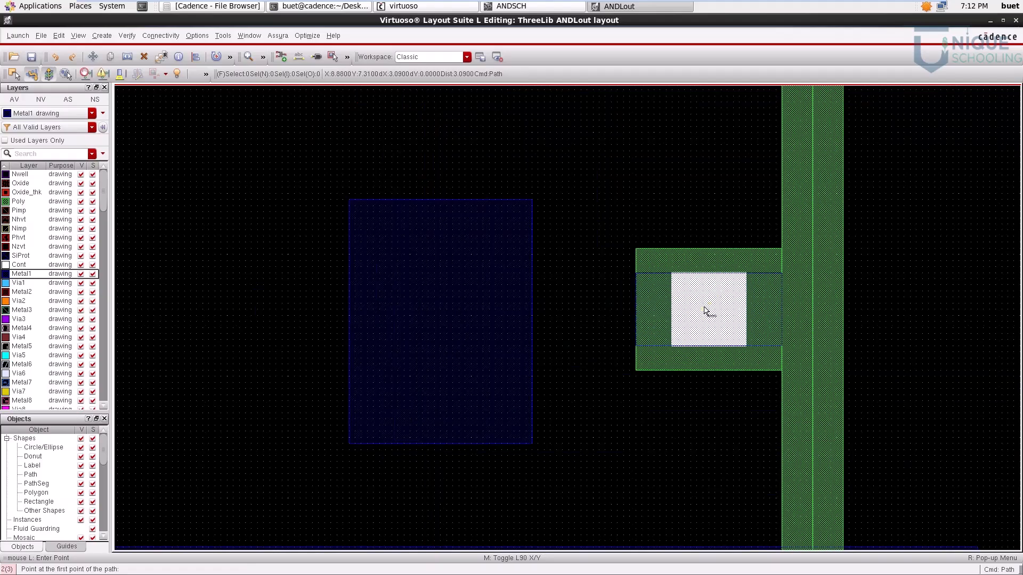
left_click(710, 309)
double_click(434, 311)
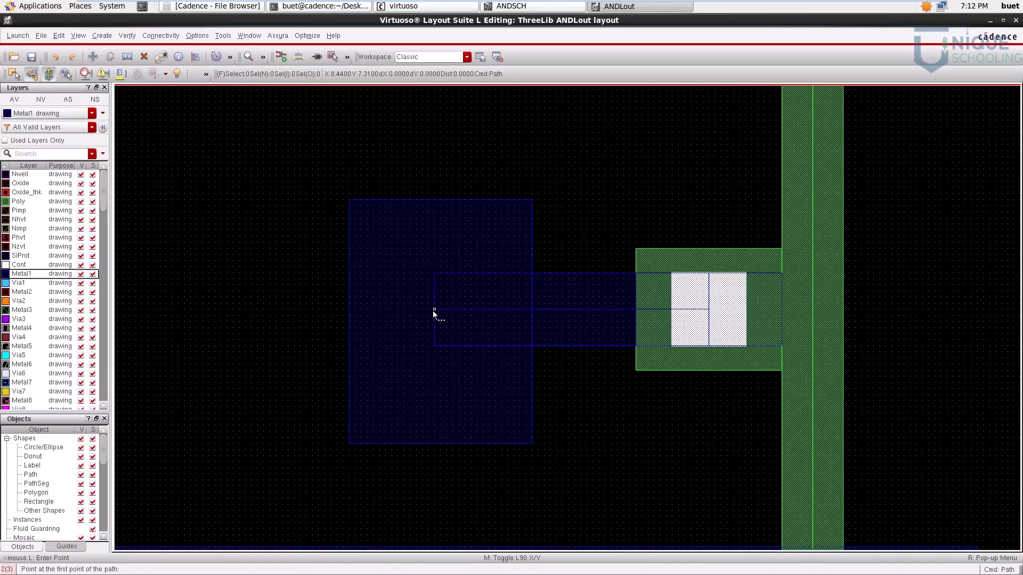
key("f")
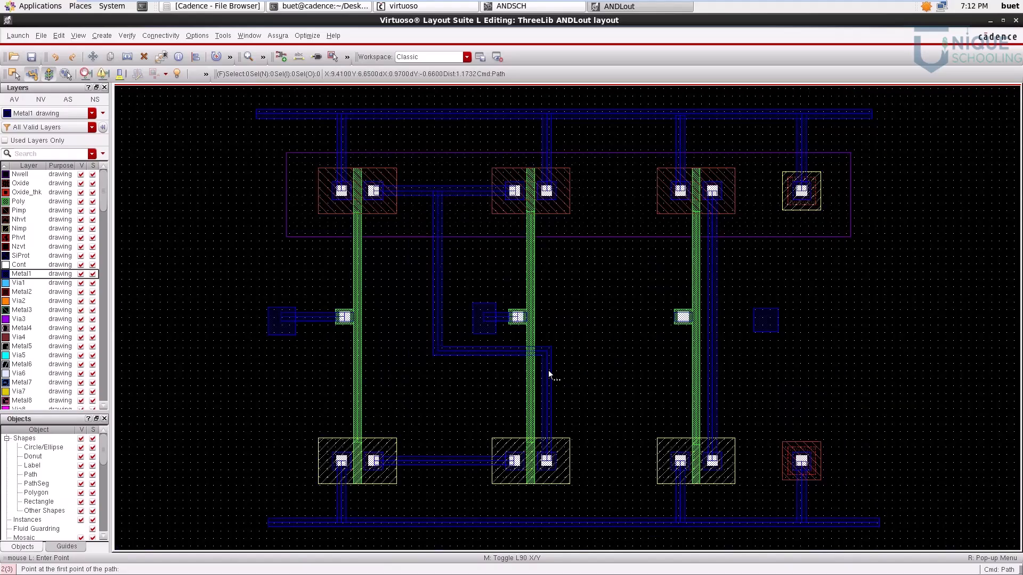
Step: Route a Metal1 path from the third gate's via about 1.24 µm left, 0.74 µm down and 0.53 µm left to the second pair's vertical Metal1 path
key("ctrl+z")
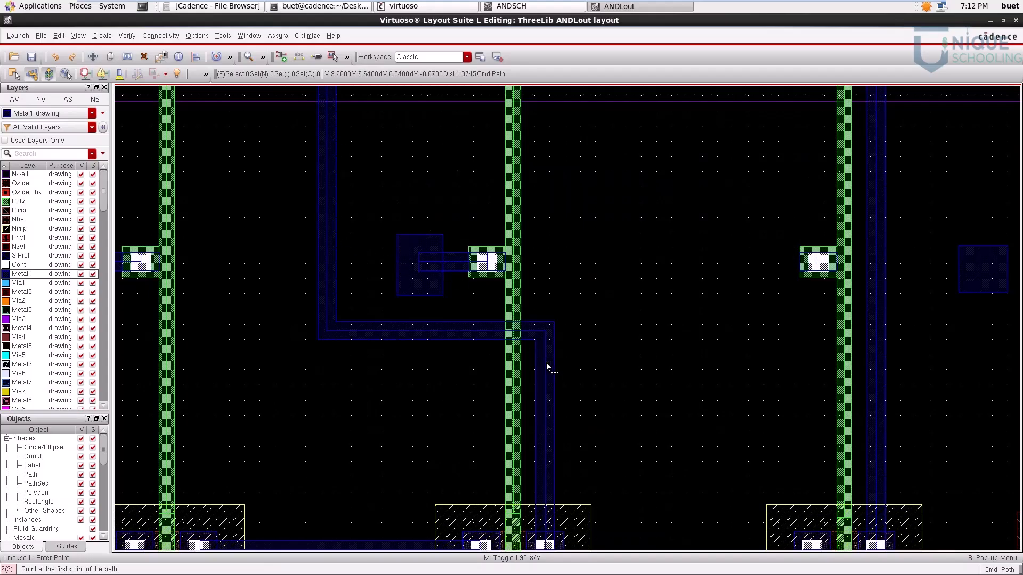
key("ctrl+z")
key("ctrl+z")
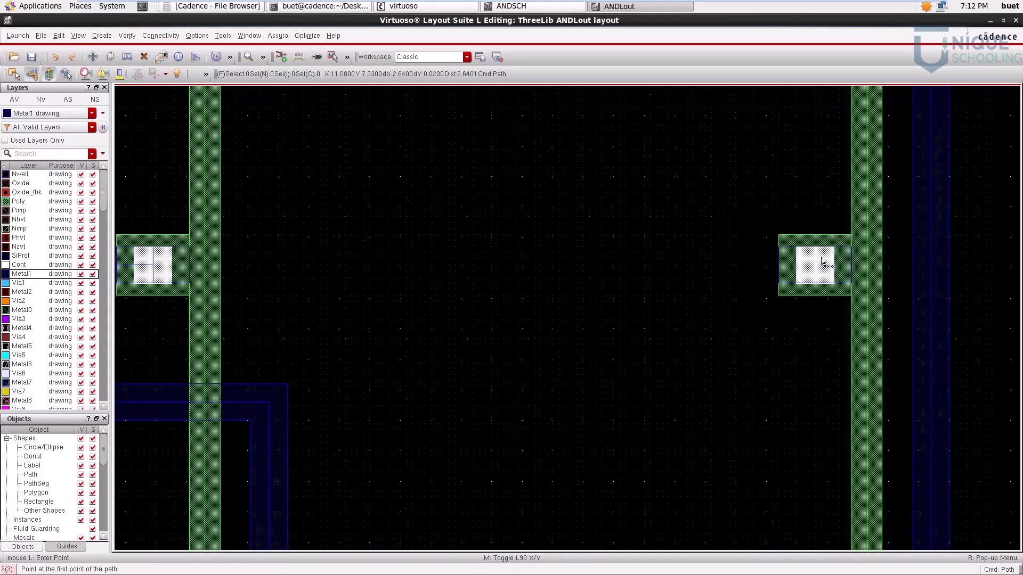
left_click(810, 271)
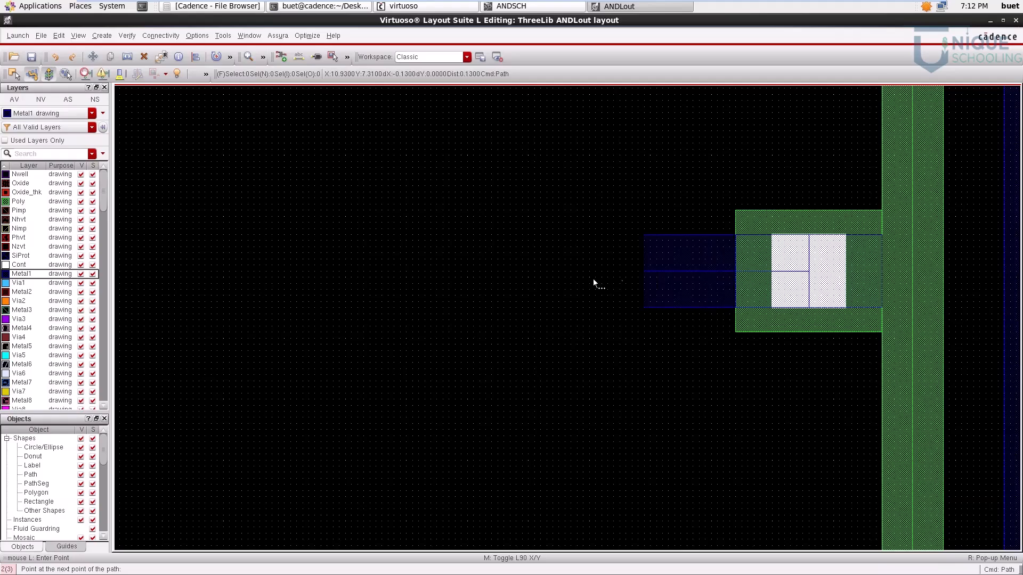
key("f")
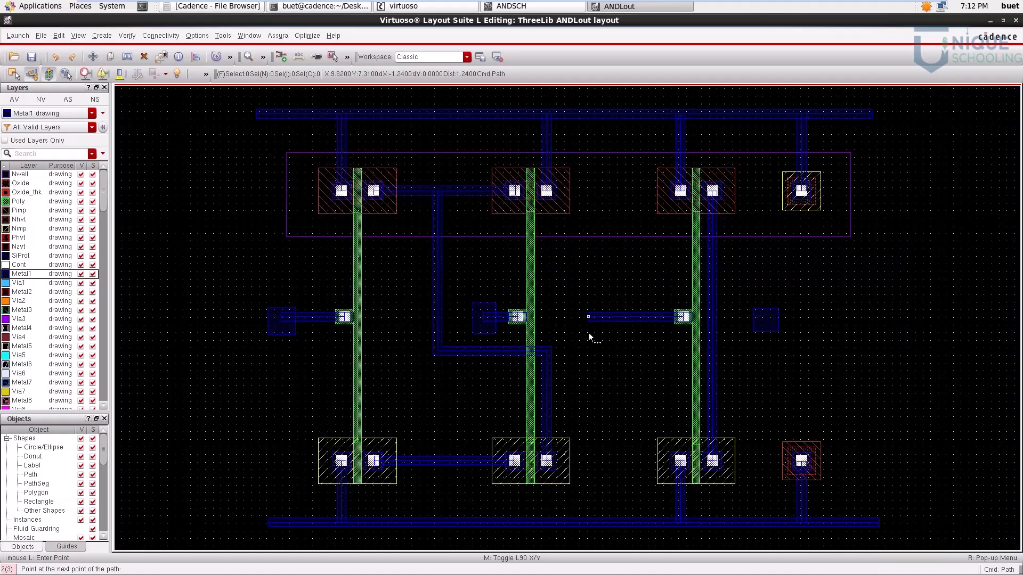
left_click(590, 374)
double_click(549, 375)
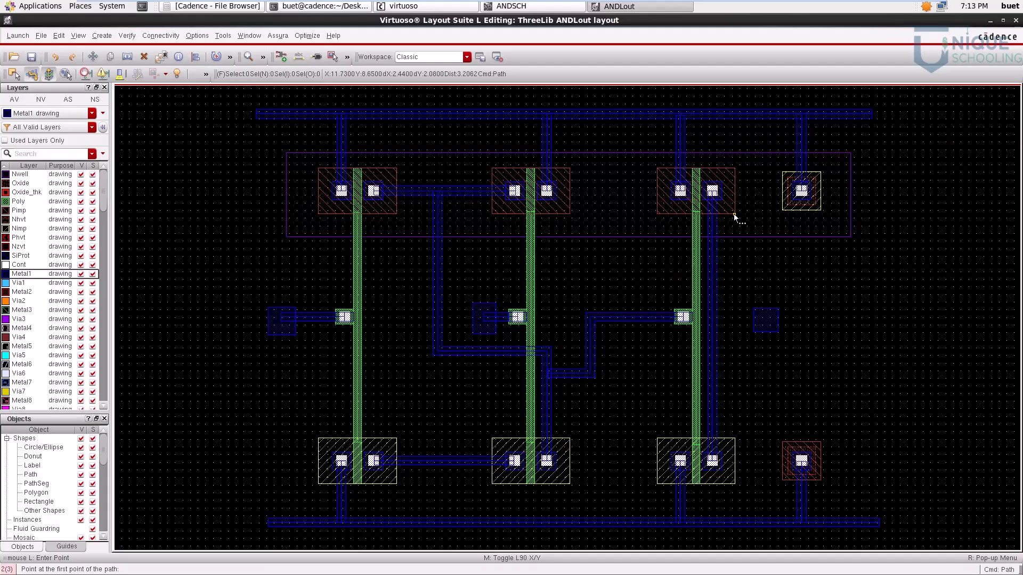
Step: Connect the Vout pin to the third transistor pair's vertical Metal1 path with a Metal1 path about 0.70 µm long and save the layout
scroll(763, 319, "up", 2, "ctrl")
left_click(765, 315)
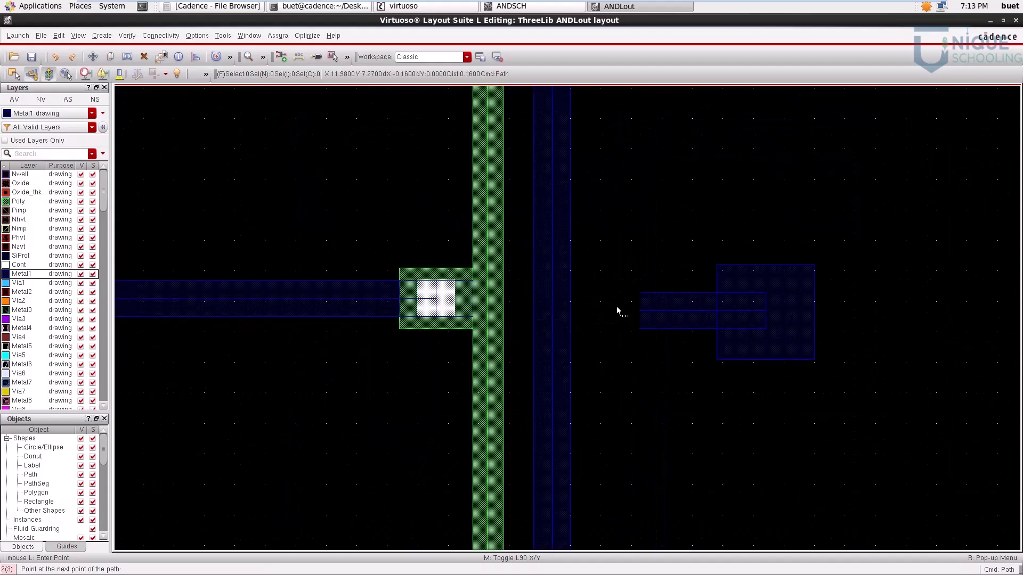
double_click(552, 310)
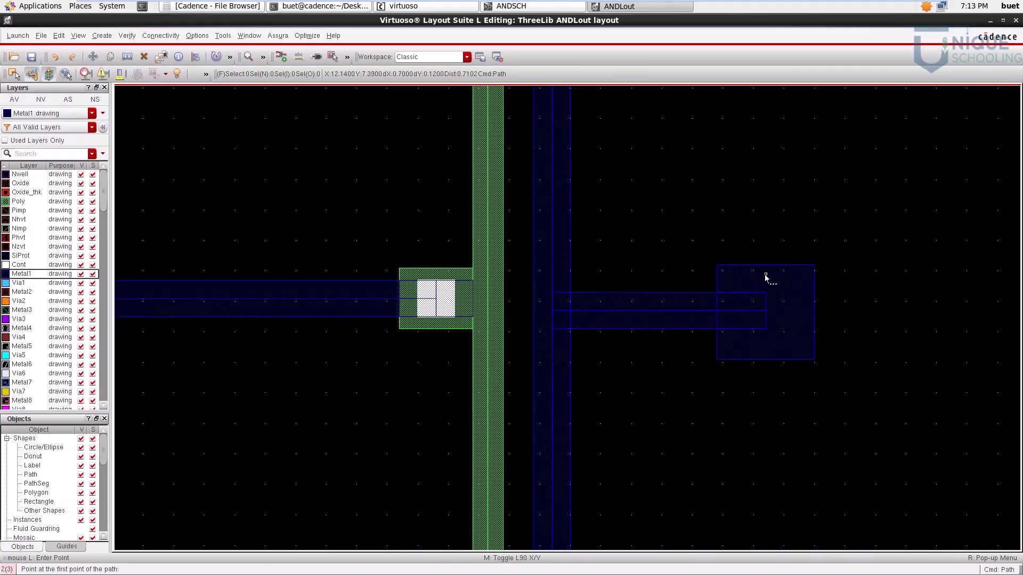
key("f")
key("Escape")
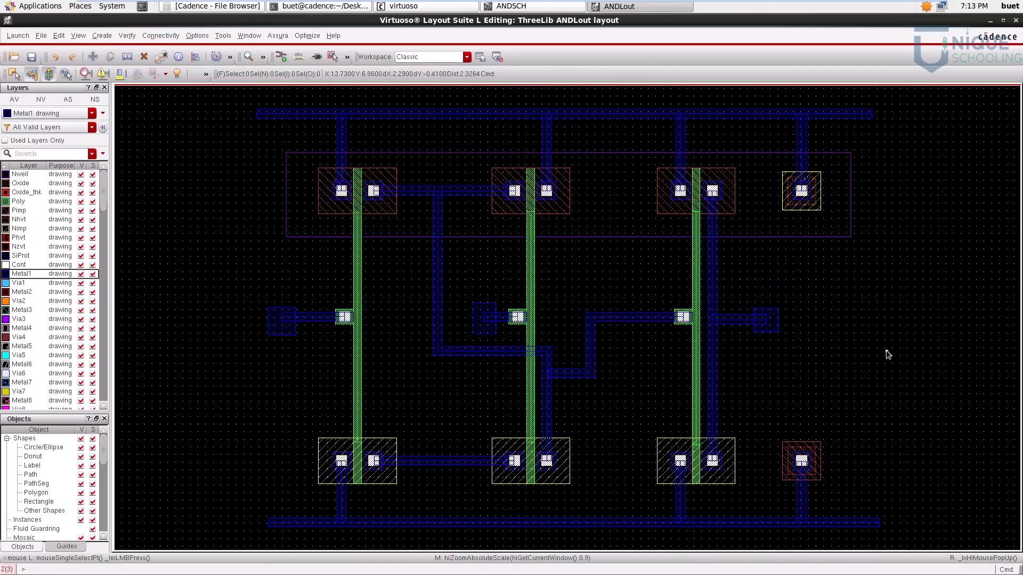
left_click(33, 58)
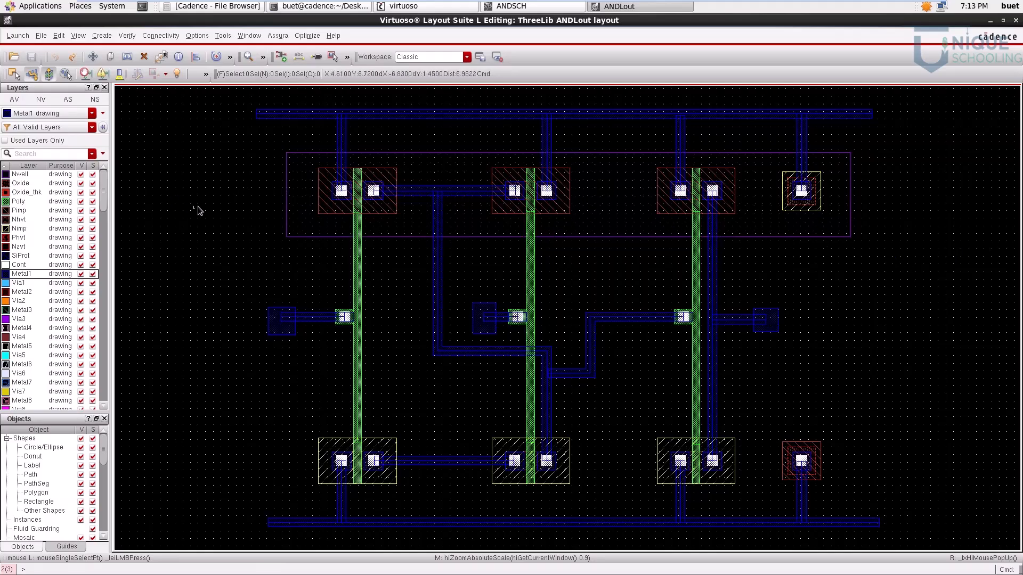
Step: Set the Assura technology file to assura_tech.lib from the cadence/gpdk090_v4.6 folder
left_click(276, 35)
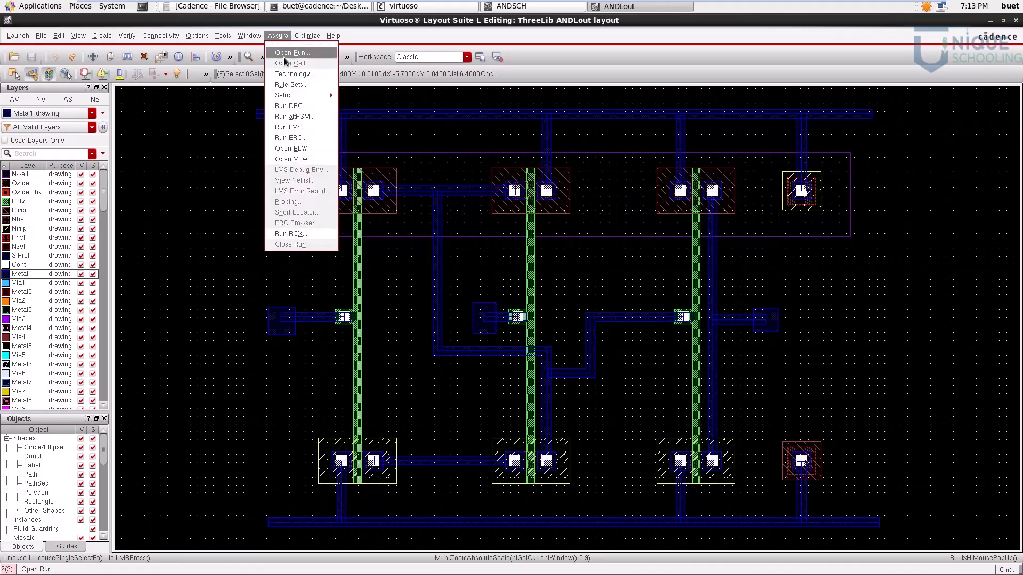
left_click(293, 76)
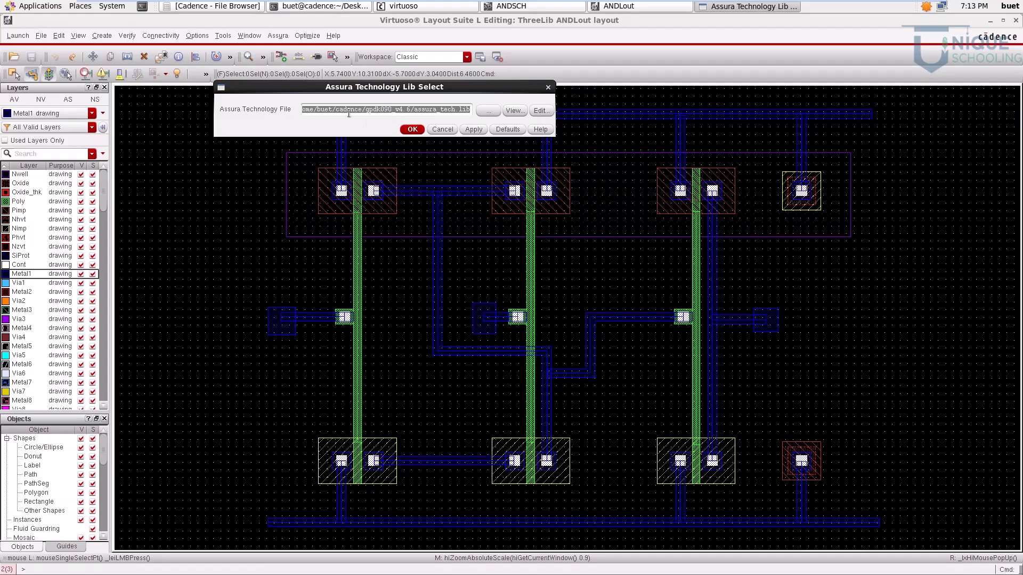
left_click(487, 112)
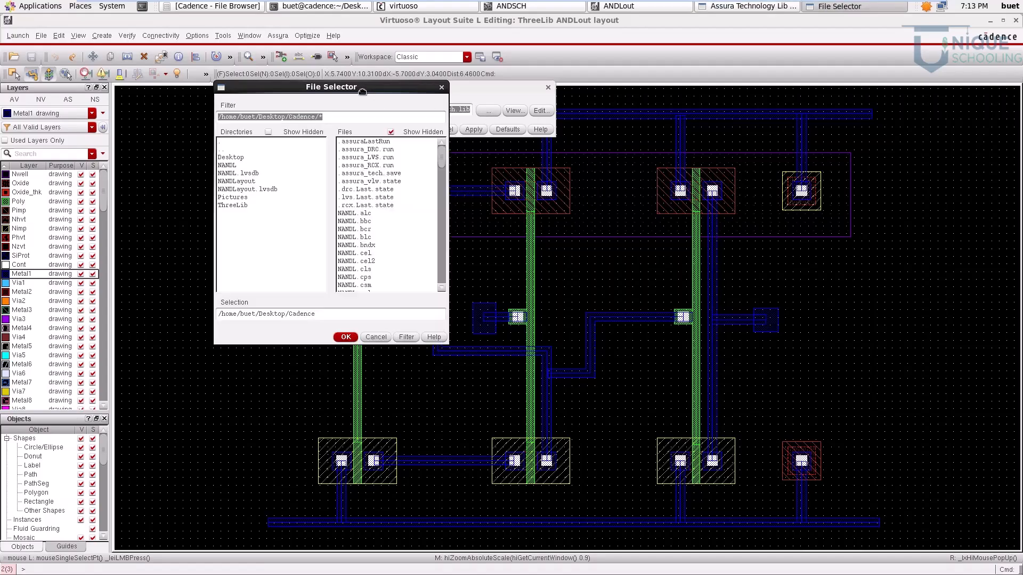
left_click_drag(359, 89, 415, 163)
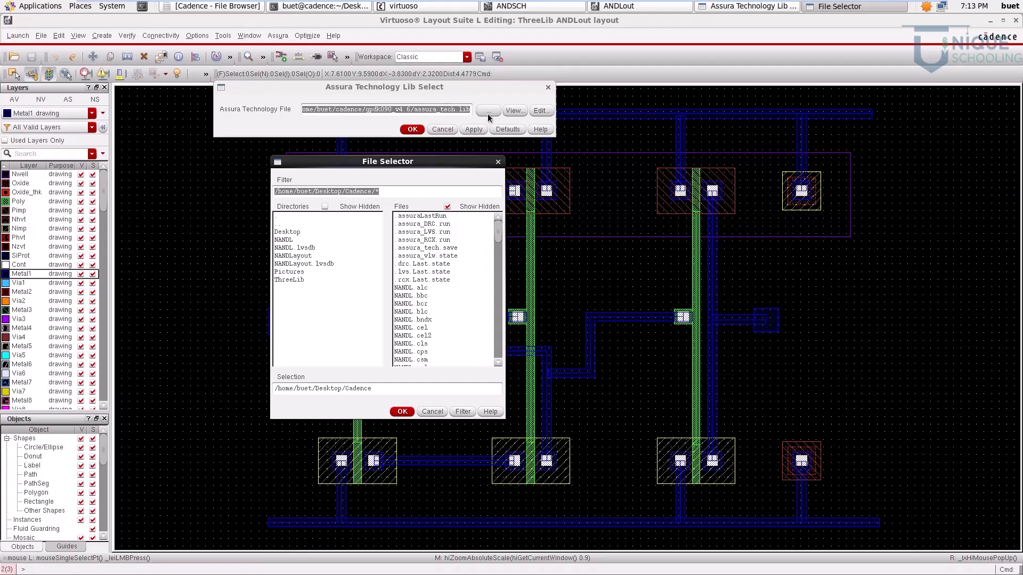
double_click(283, 224)
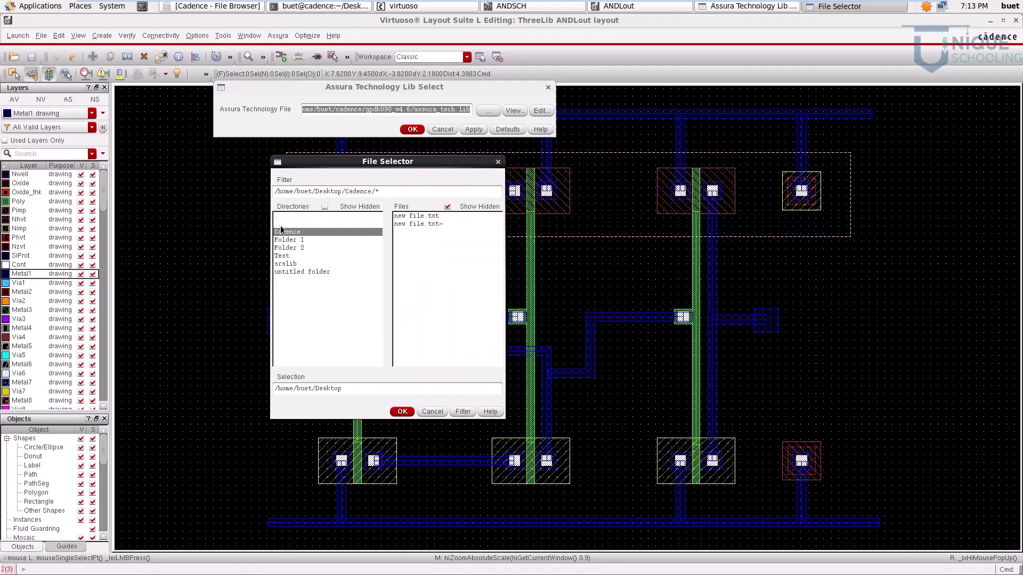
double_click(280, 225)
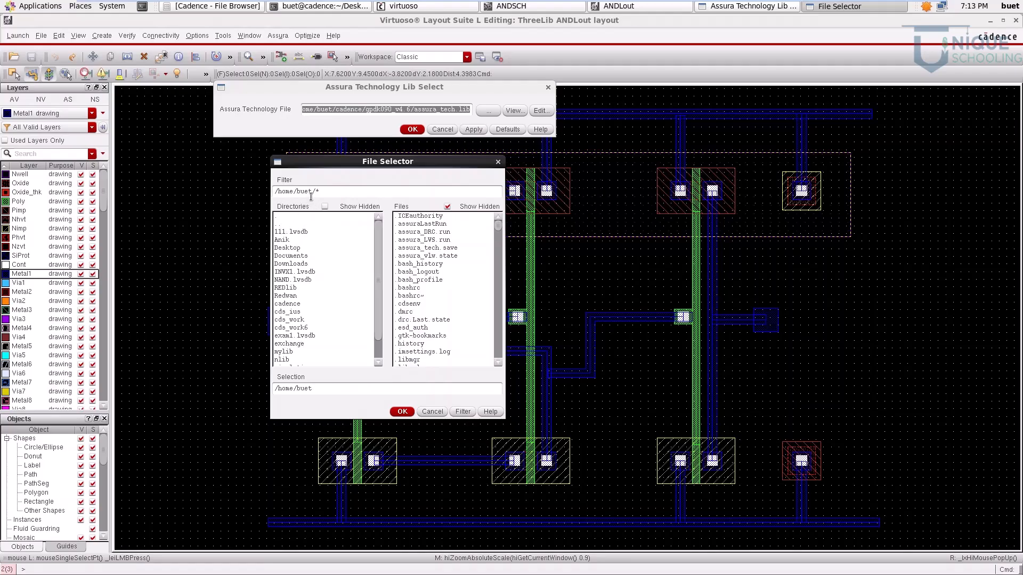
double_click(292, 304)
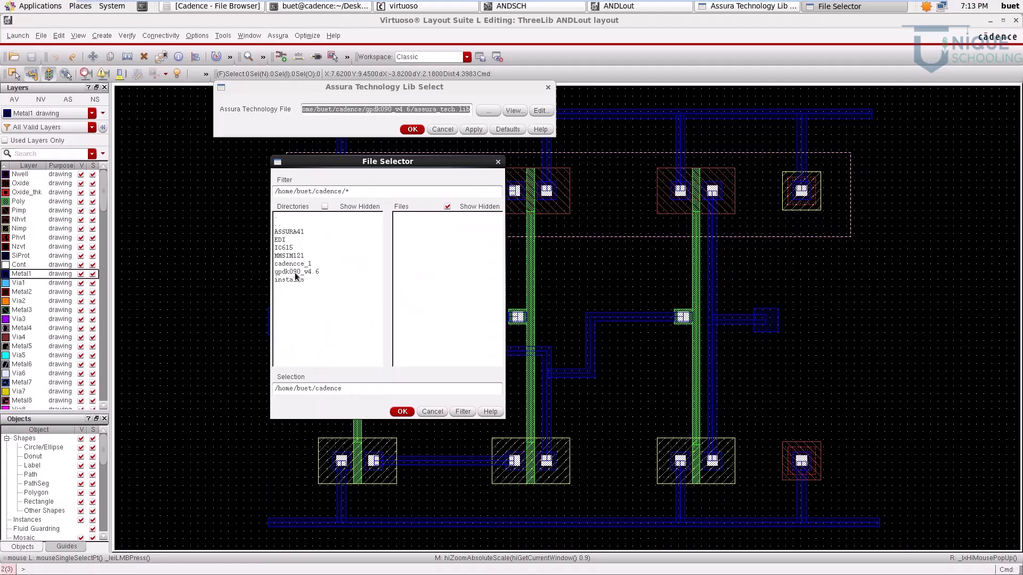
double_click(295, 272)
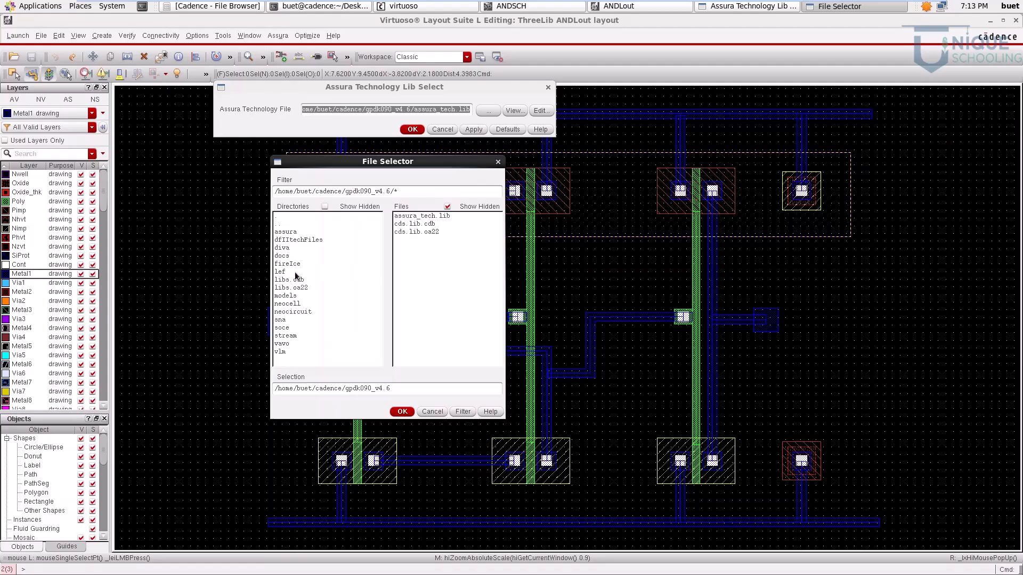
left_click(423, 216)
left_click(401, 410)
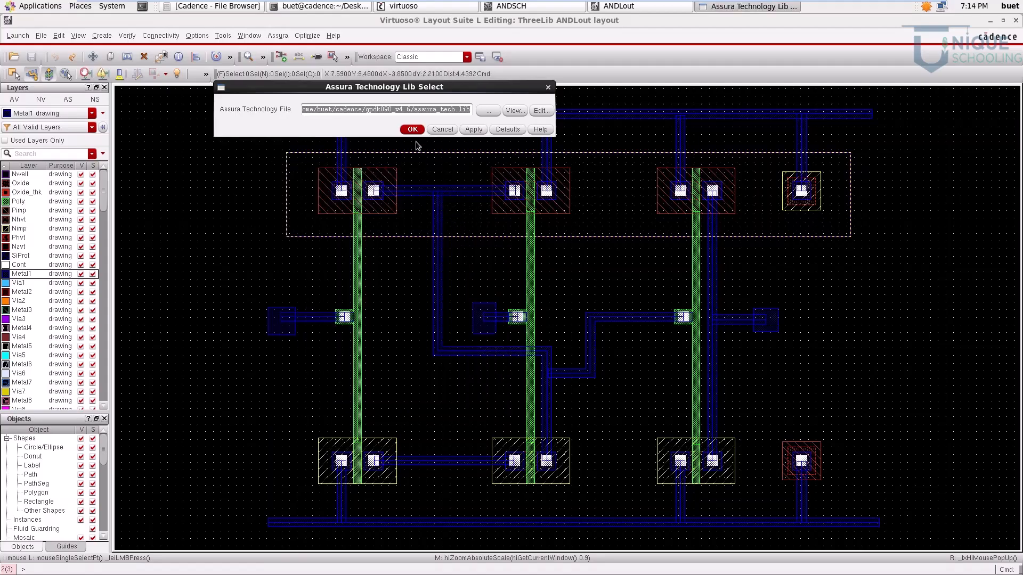
left_click(412, 130)
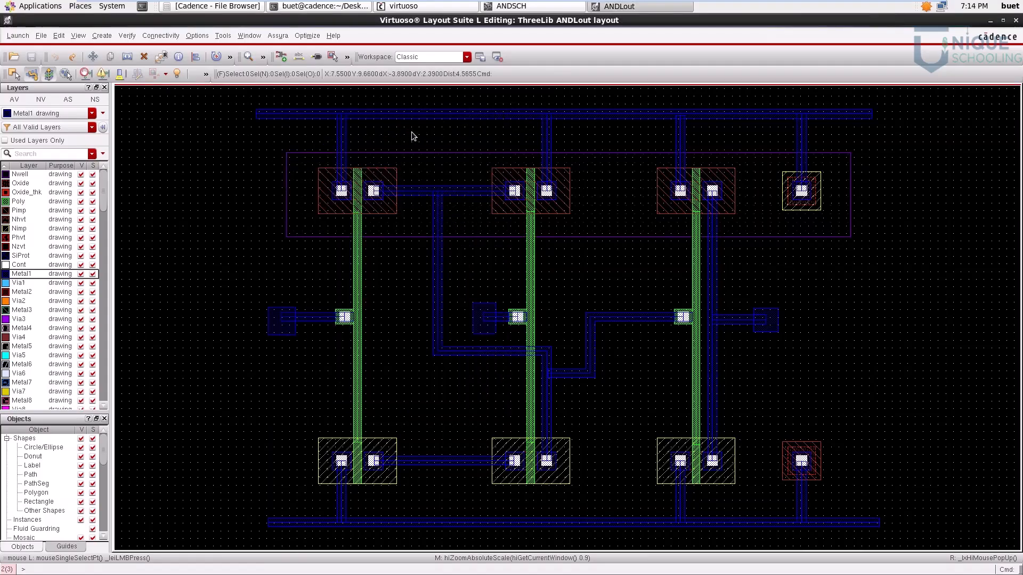
Step: Run an Assura DRC on the ANDLout layout with run name ANDLout and technology gpdk090, and view its results
left_click(282, 35)
left_click(315, 106)
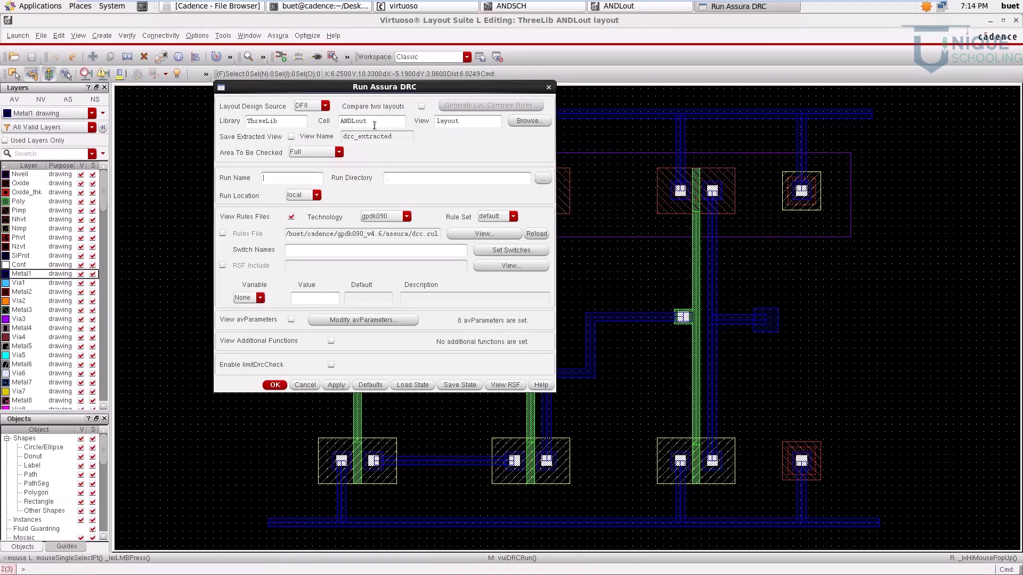
left_click(523, 223)
left_click(505, 233)
left_click(505, 226)
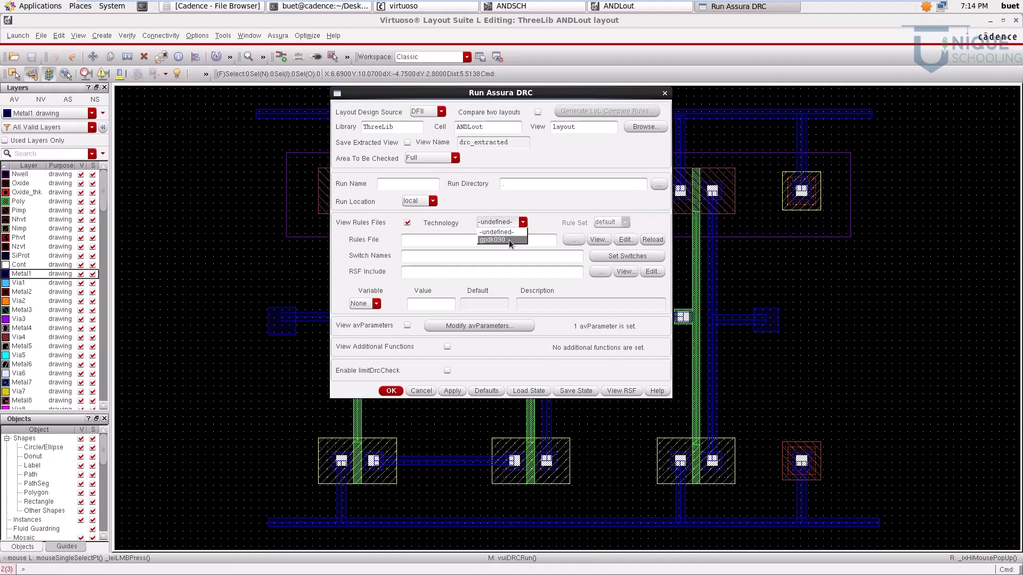
left_click(508, 239)
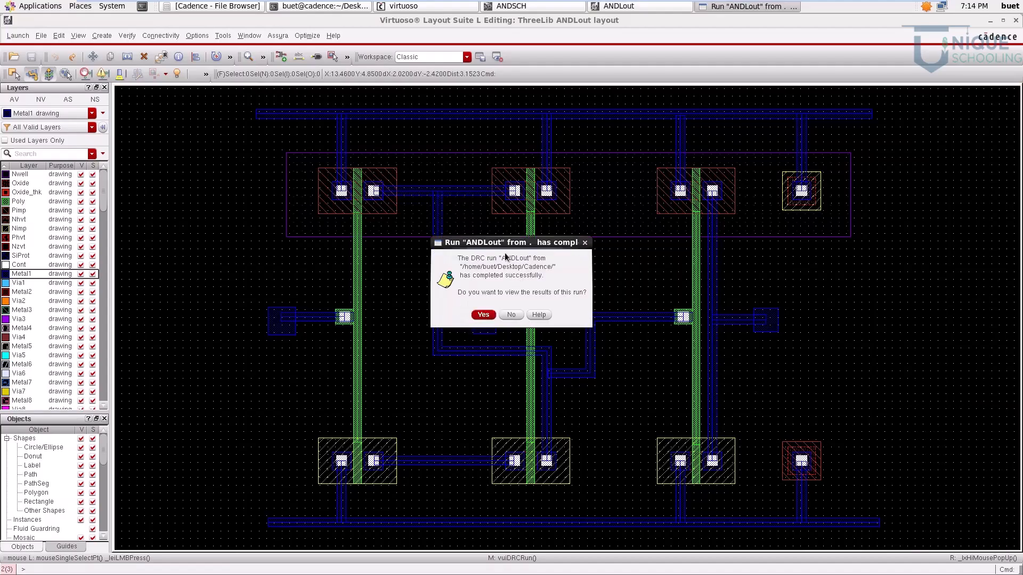
left_click(484, 315)
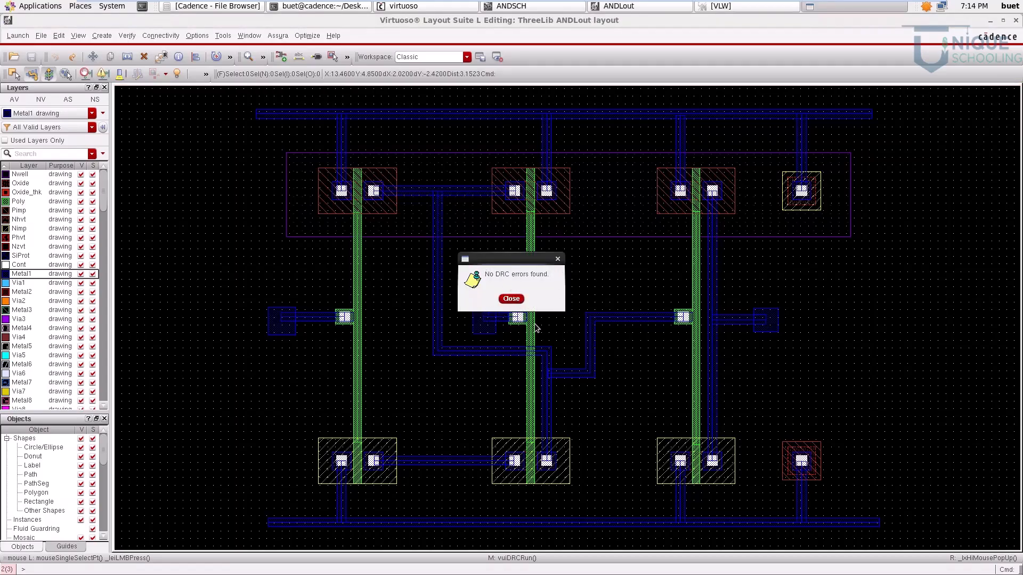
left_click(510, 299)
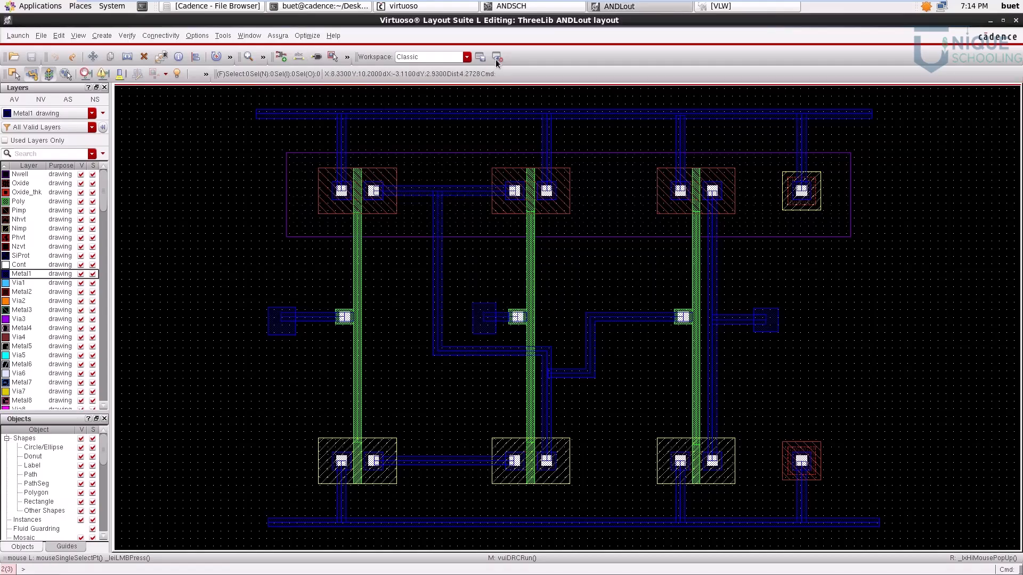
Step: Compare the ANDLout layout's connections with the ANDSCH schematic
left_click(543, 8)
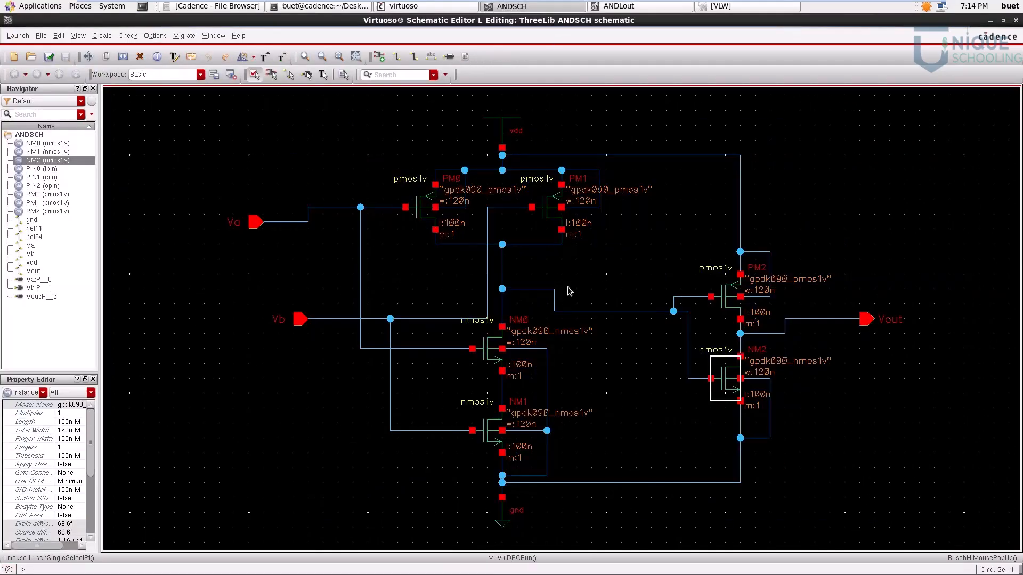
left_click(622, 6)
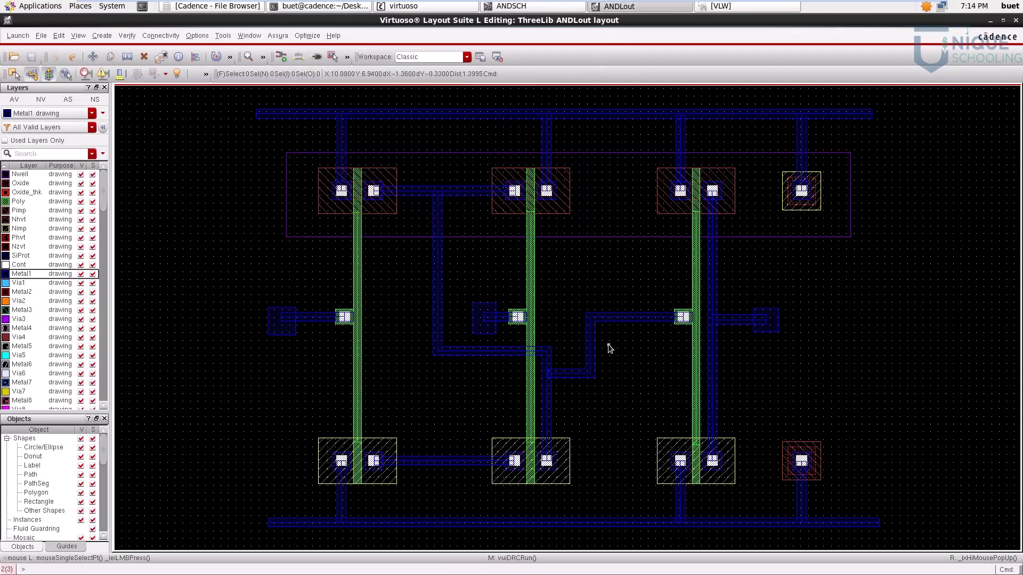
left_click(543, 7)
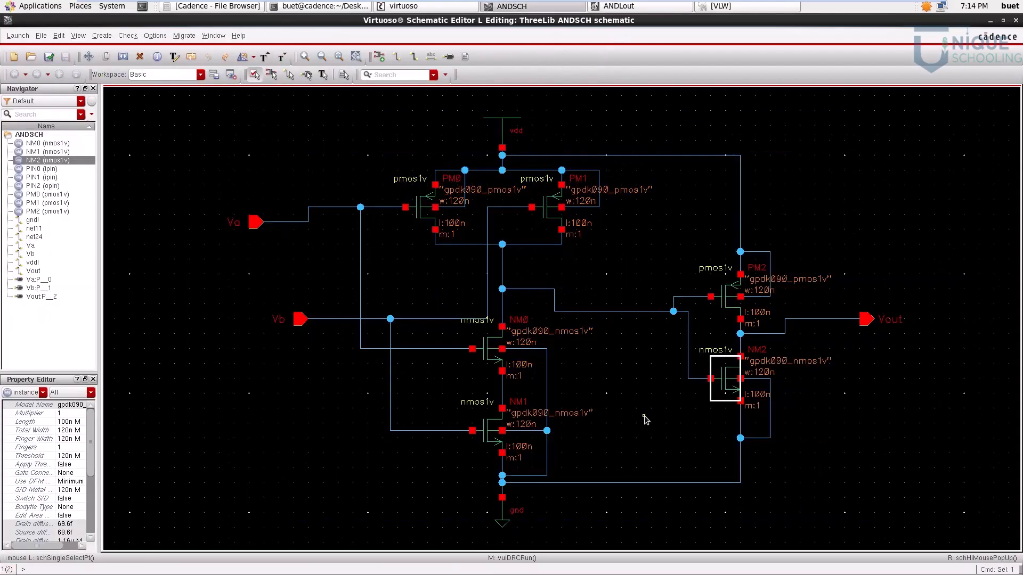
left_click(652, 9)
Step: Try to run an Assura LVS with technology gpdk090 and ANDLout as both schematic and layout cell
left_click(278, 35)
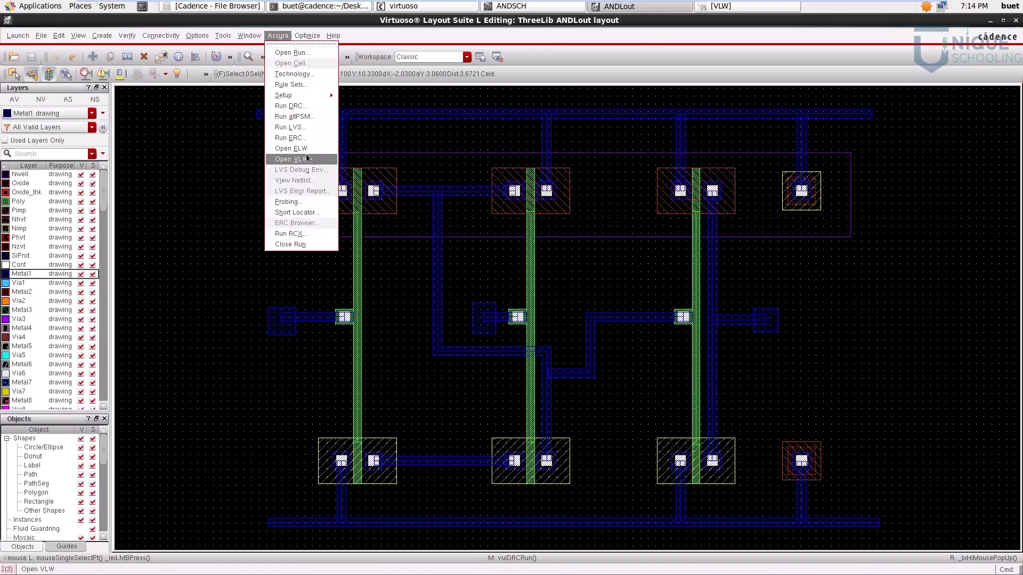
left_click(312, 130)
left_click_drag(423, 88, 541, 89)
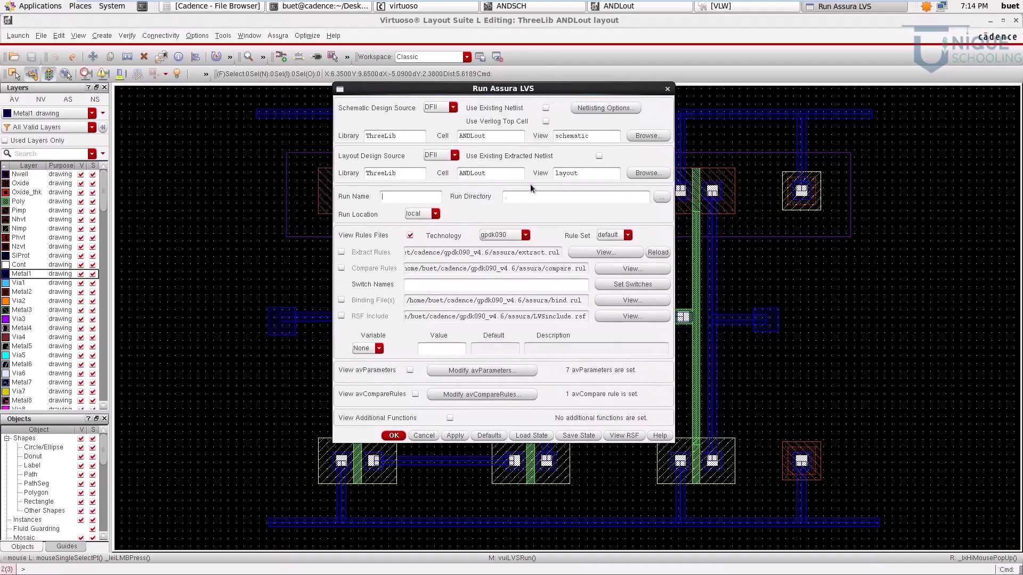
left_click(504, 235)
left_click(501, 245)
left_click(504, 235)
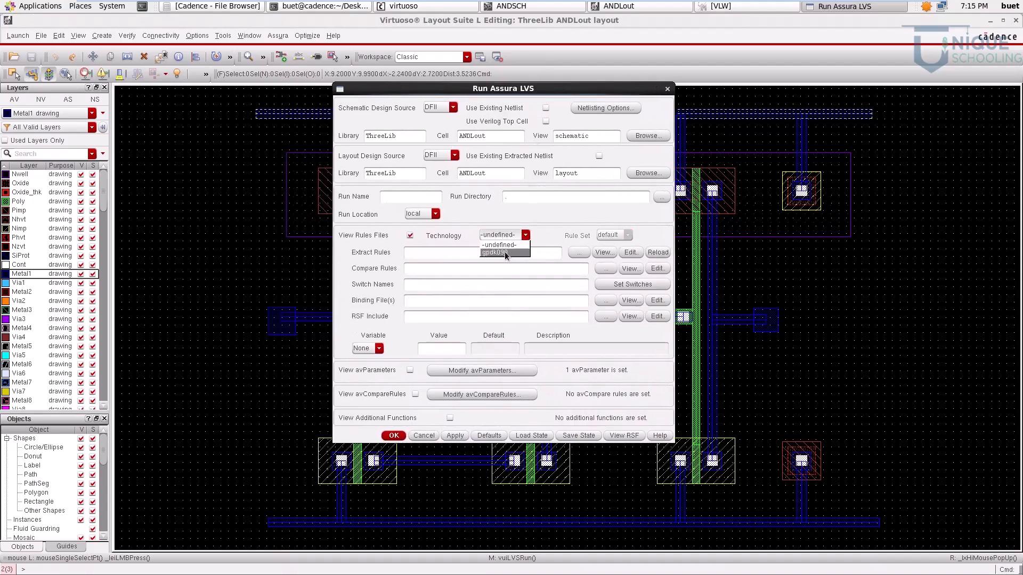
left_click(504, 252)
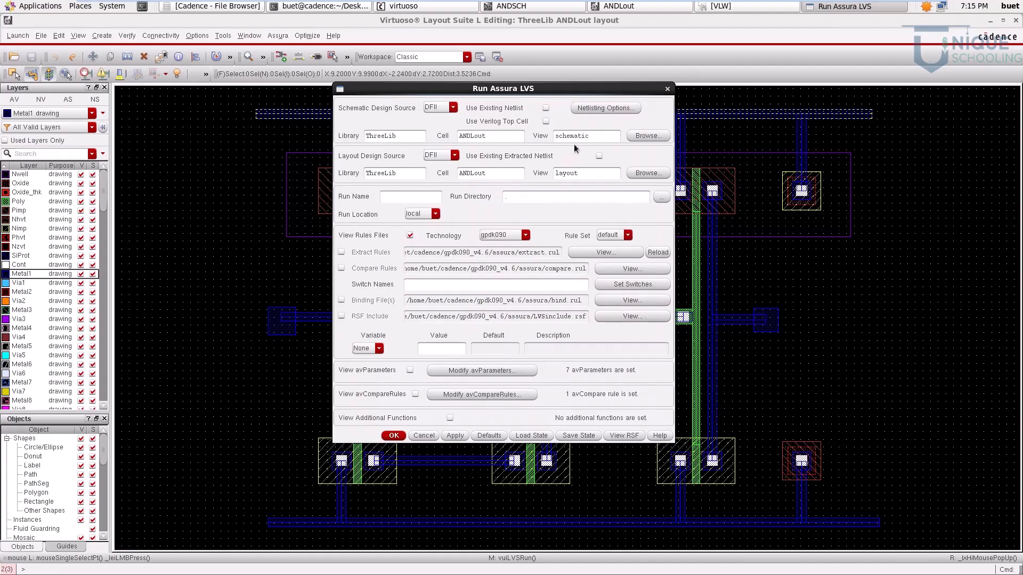
left_click(394, 435)
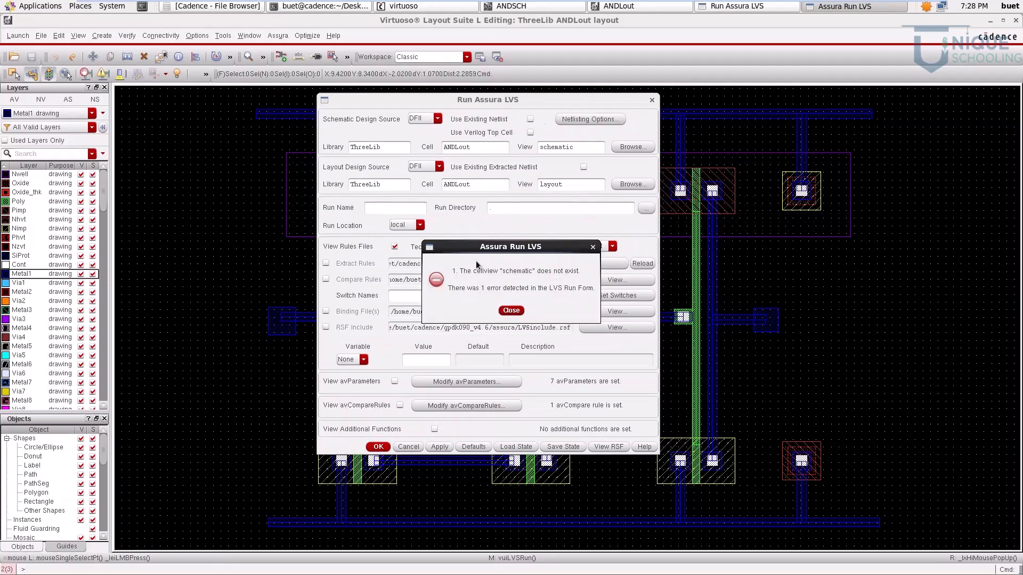
left_click(511, 311)
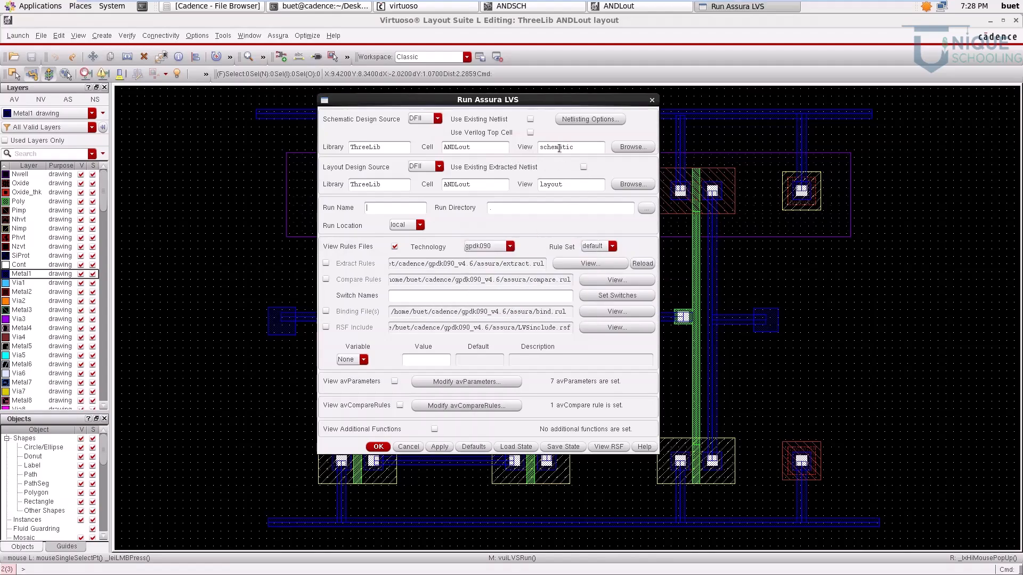
Step: Set the LVS schematic source to ThreeLib cell ANDSCH, view schematic, and run the LVS against the ANDLout layout
left_click(632, 147)
left_click(516, 6)
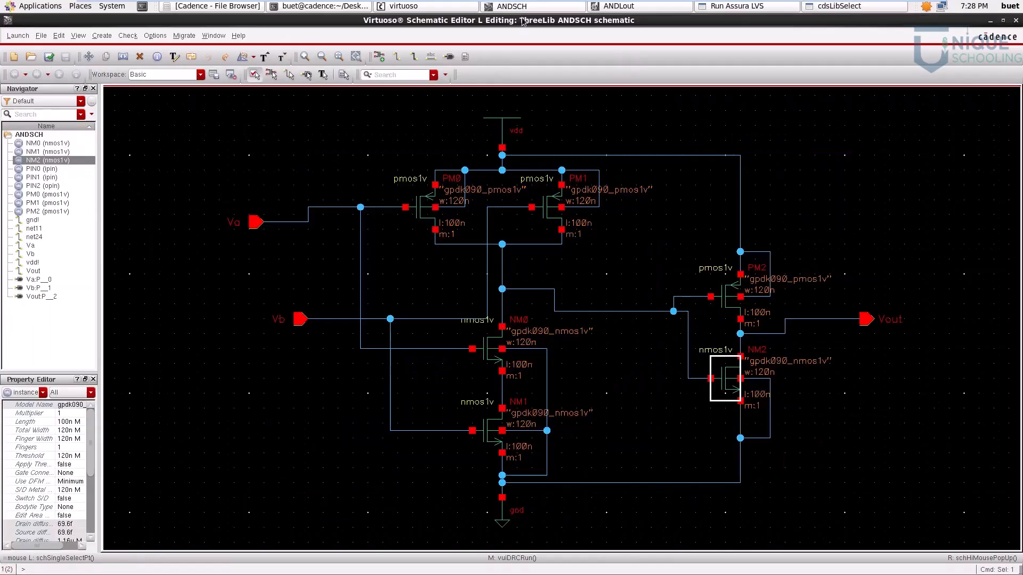
left_click(991, 22)
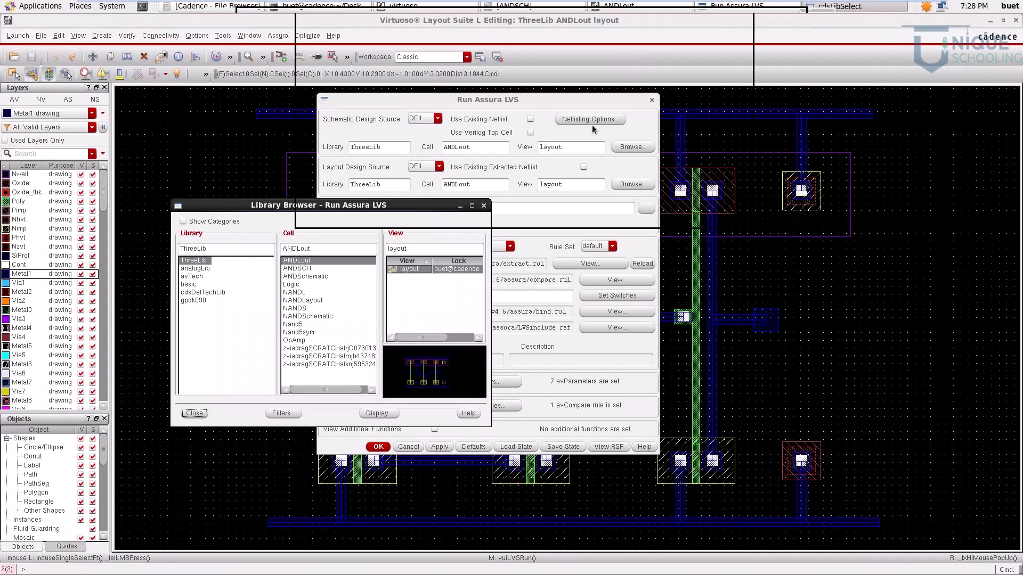
left_click(297, 269)
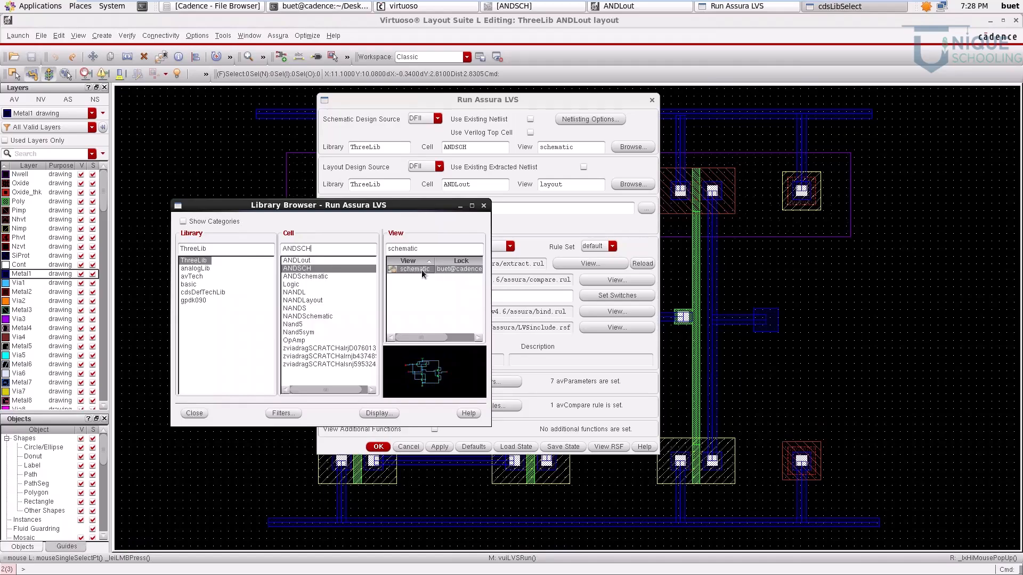
left_click(203, 413)
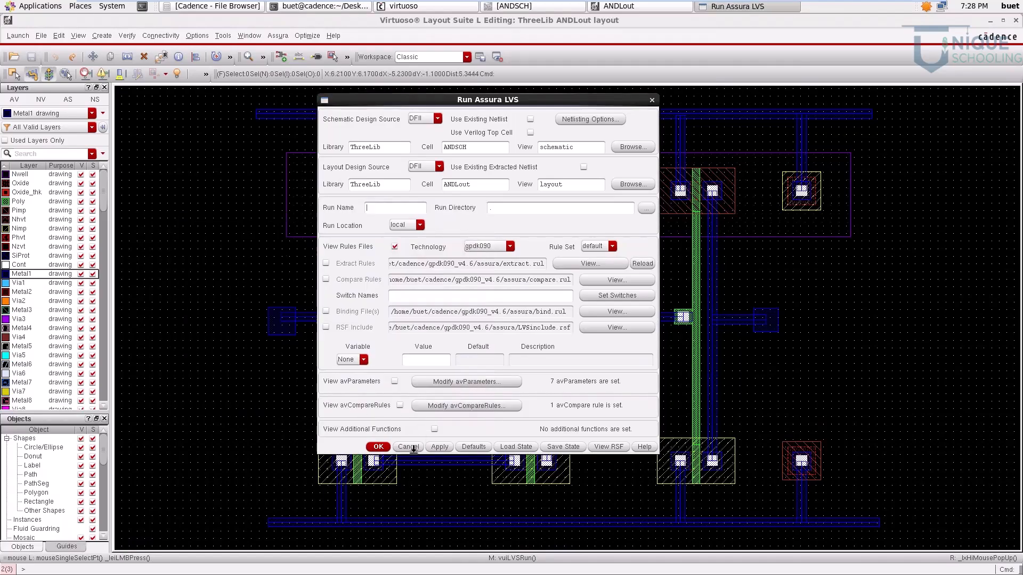
left_click(376, 447)
left_click(481, 298)
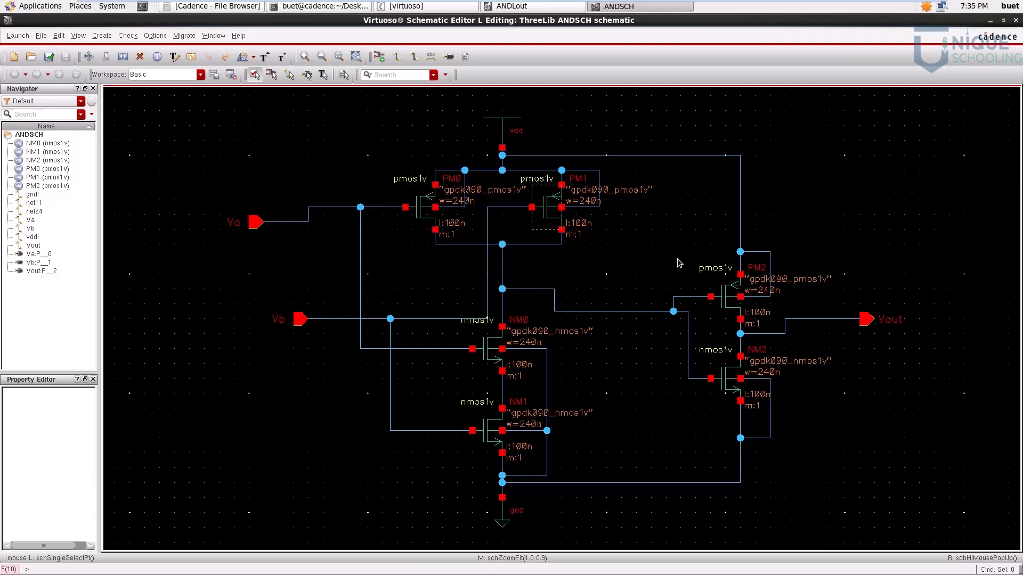
Step: Inspect the finger width of transistor PM0 in the ANDSCH schematic, then check and save the schematic
left_click(456, 208)
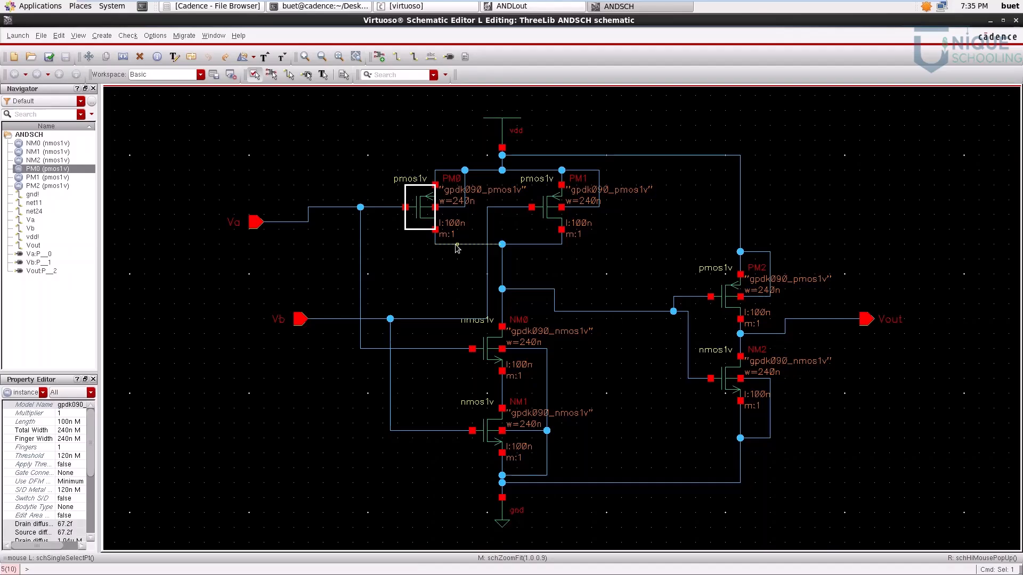
left_click(63, 439)
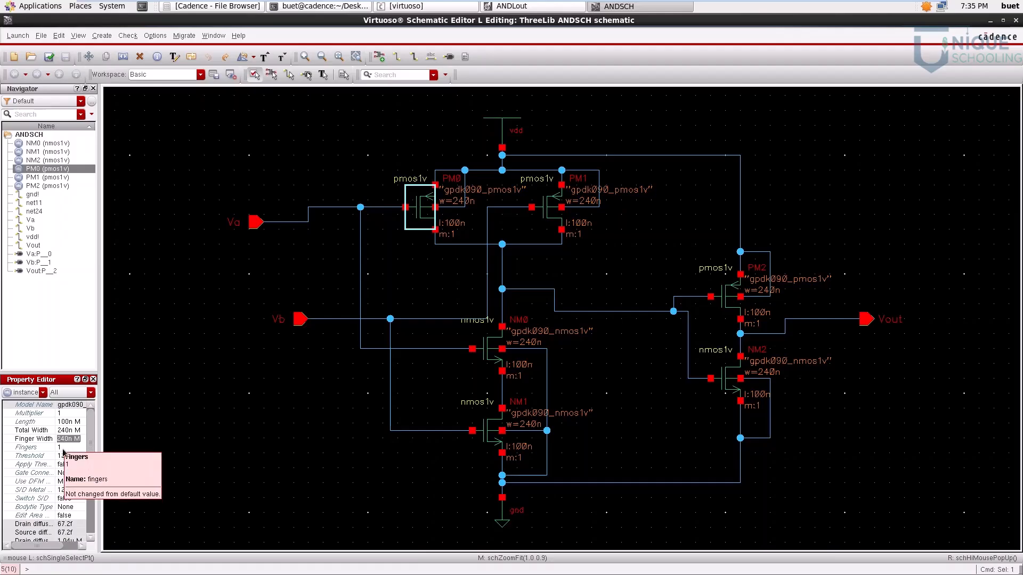
left_click(457, 258)
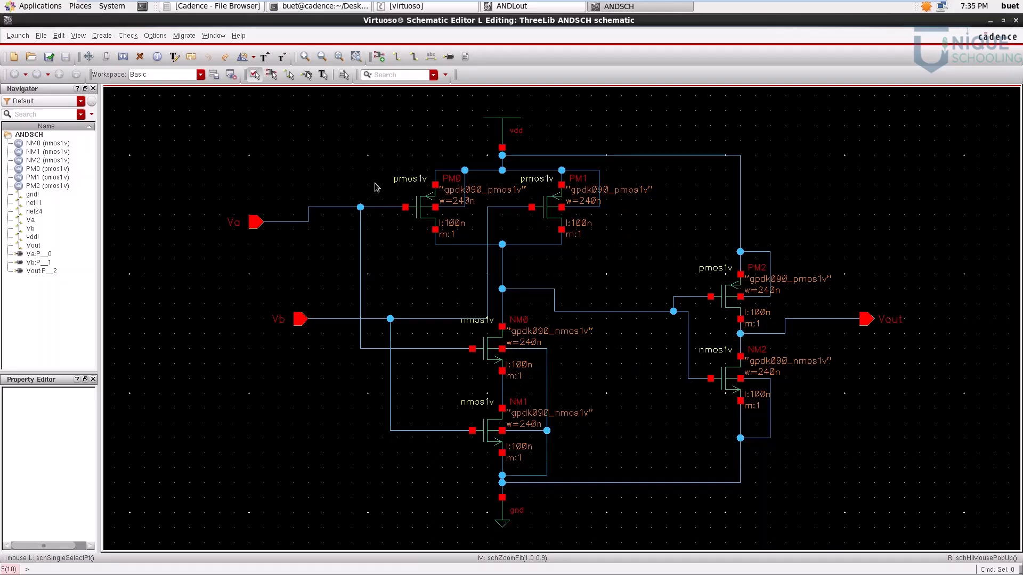
left_click(49, 57)
Step: Rerun the Assura LVS from the ANDLout layout and open the results of the new run
left_click(529, 12)
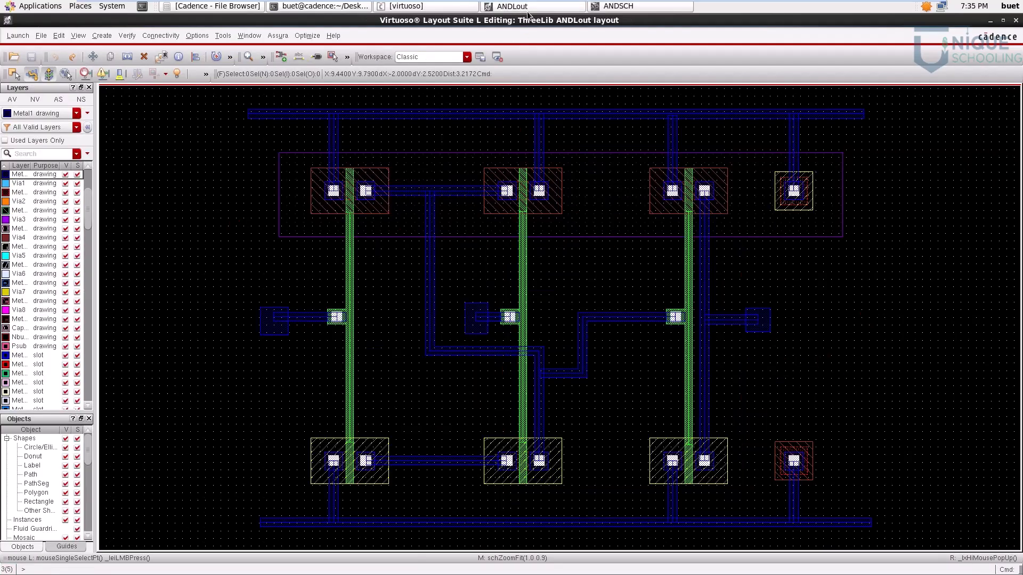
left_click(277, 35)
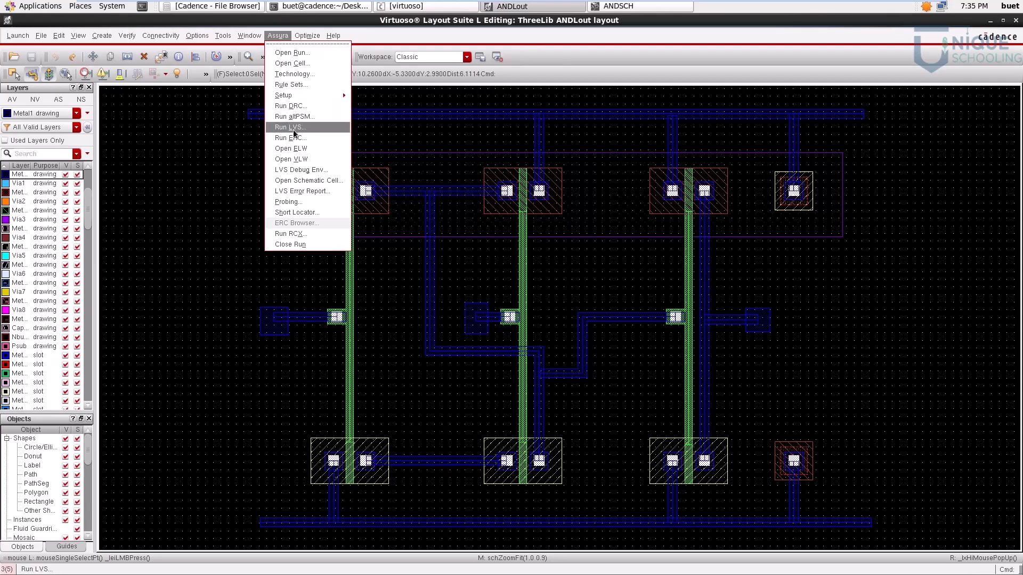
left_click(291, 131)
left_click(379, 447)
left_click(481, 298)
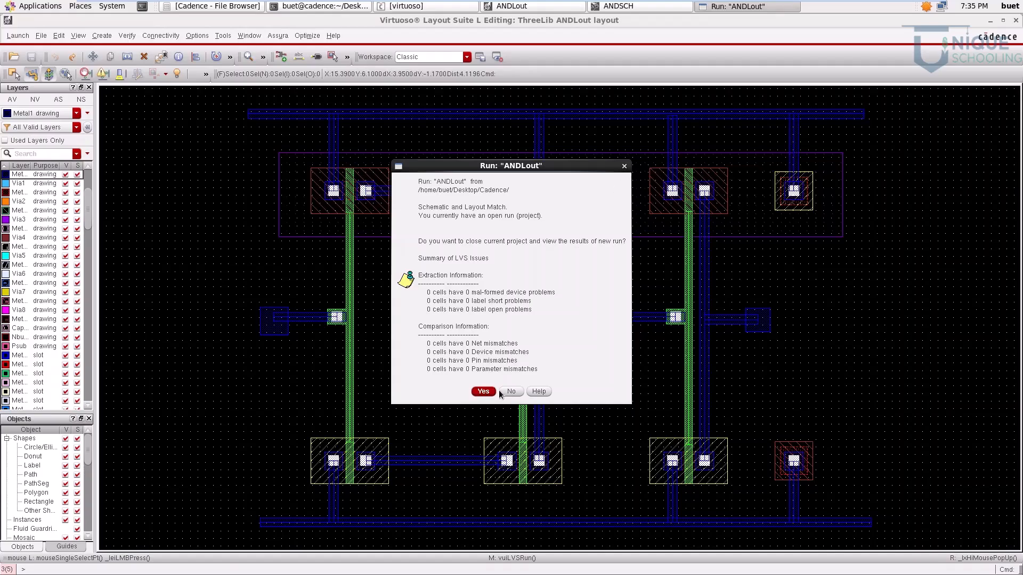
left_click(481, 395)
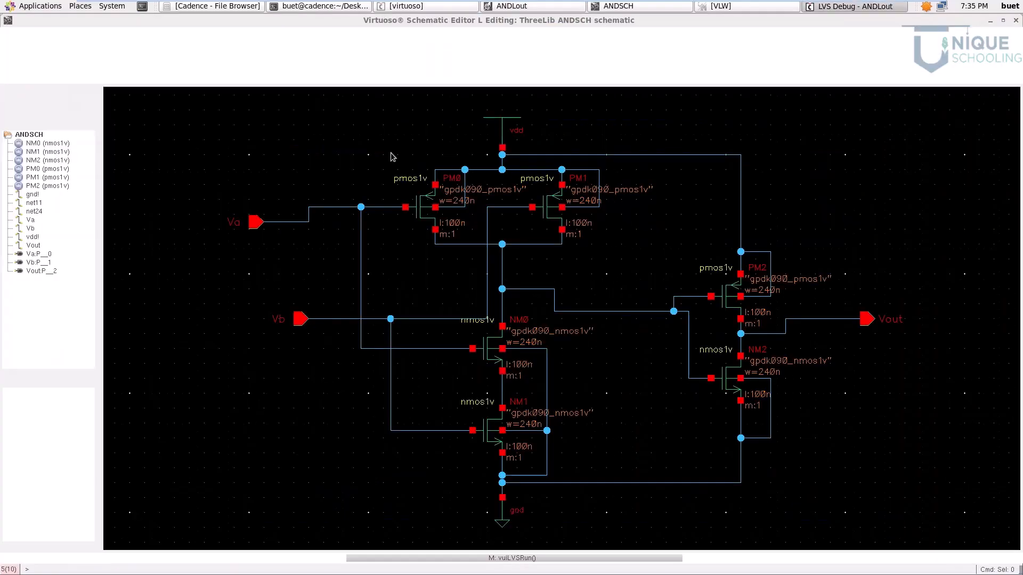
Step: Review the comparison result in the LVS Debug window for ANDLout and close it
left_click(841, 6)
left_click_drag(149, 30, 344, 225)
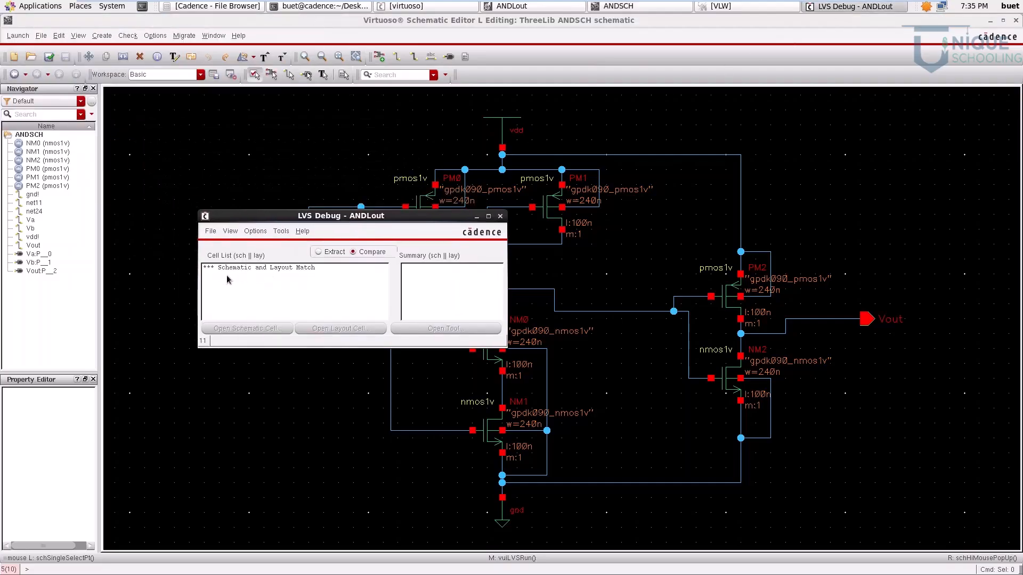
left_click(500, 216)
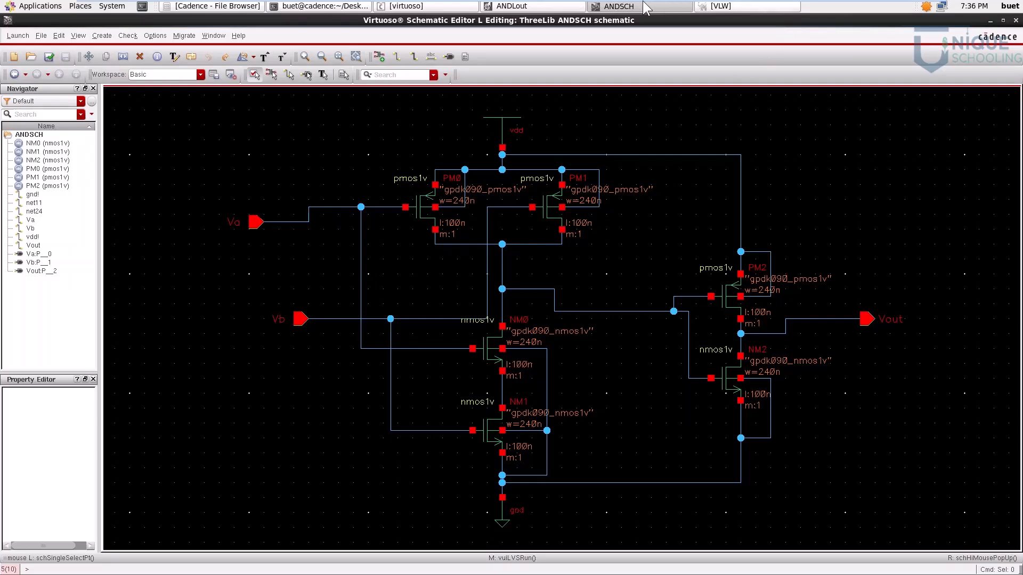
Step: Start an Assura RCX parasitic extraction for ANDLout and set its setup directory to cadence/gpdk090_v4.6/assura/rcx
left_click(536, 6)
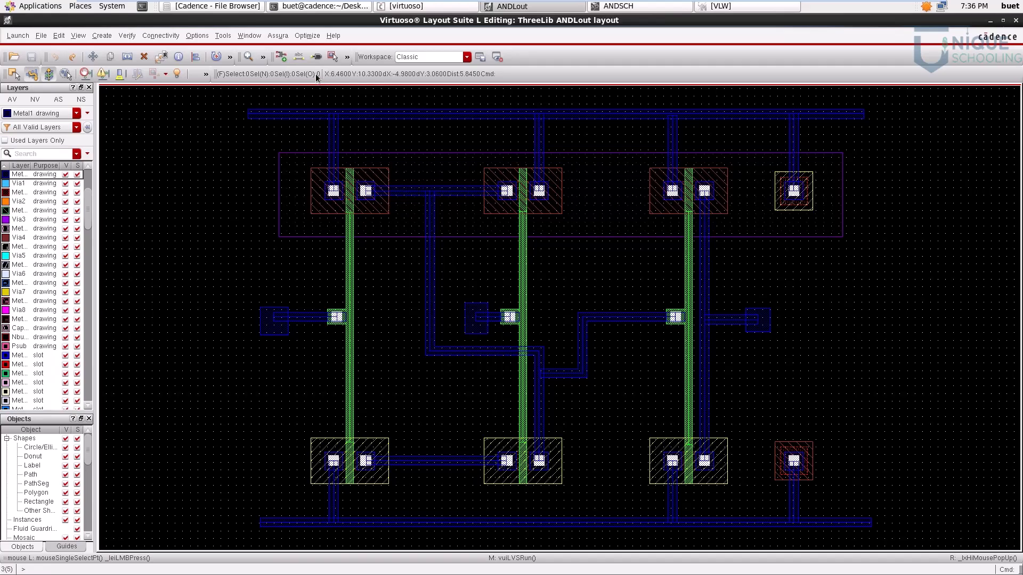
left_click(277, 35)
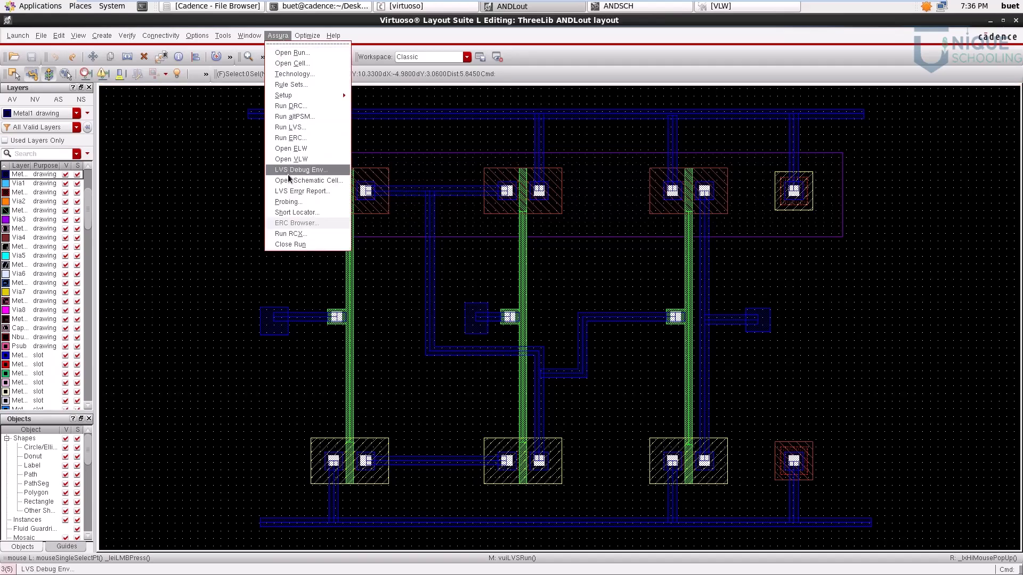
left_click(290, 236)
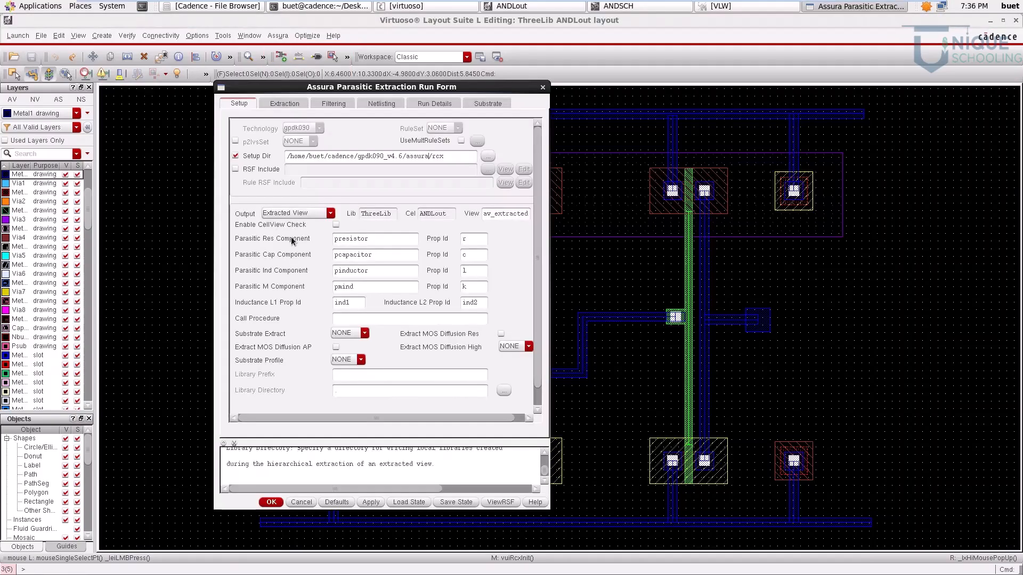
left_click(235, 156)
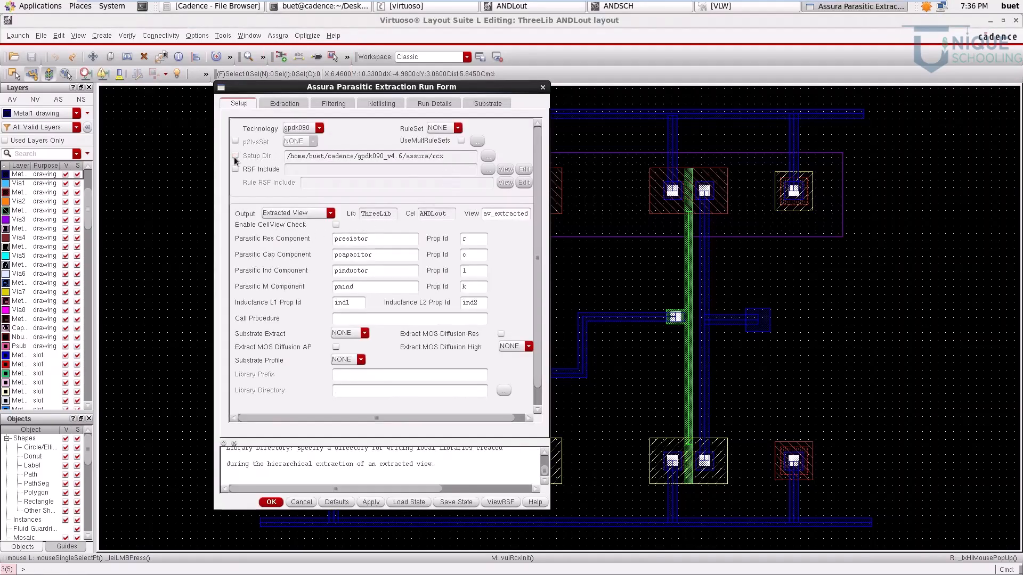
left_click(488, 156)
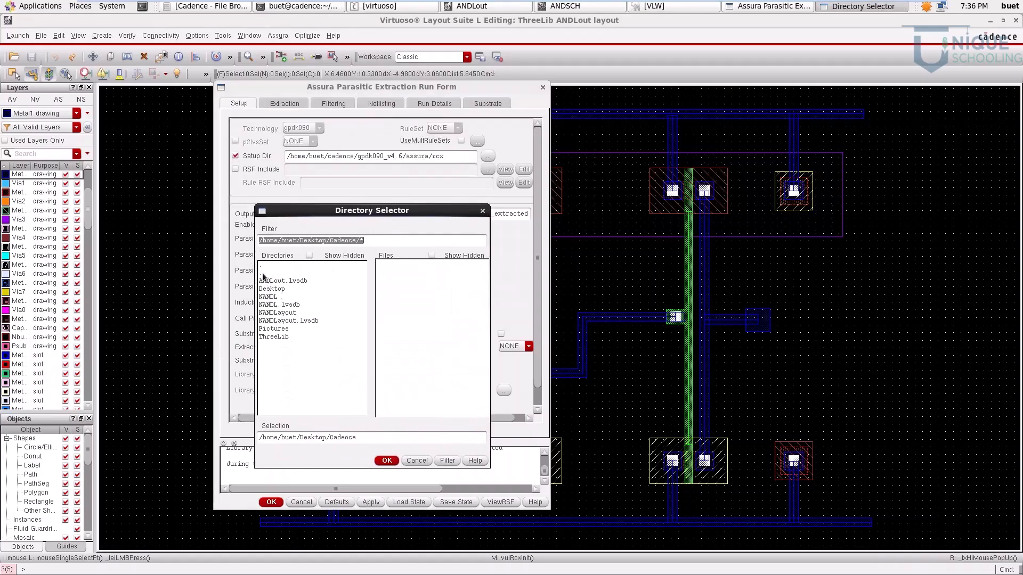
double_click(263, 273)
double_click(272, 274)
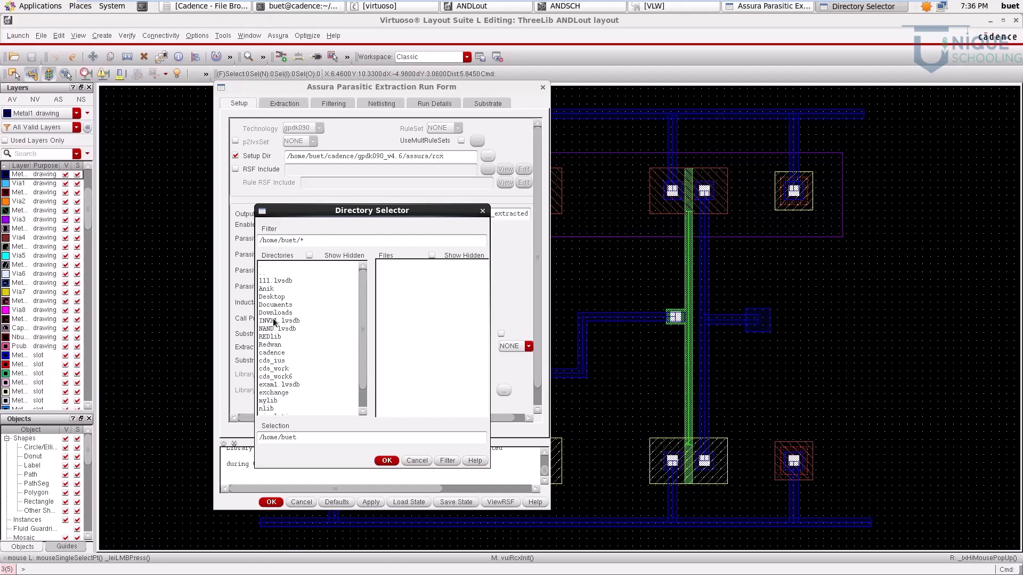
double_click(272, 353)
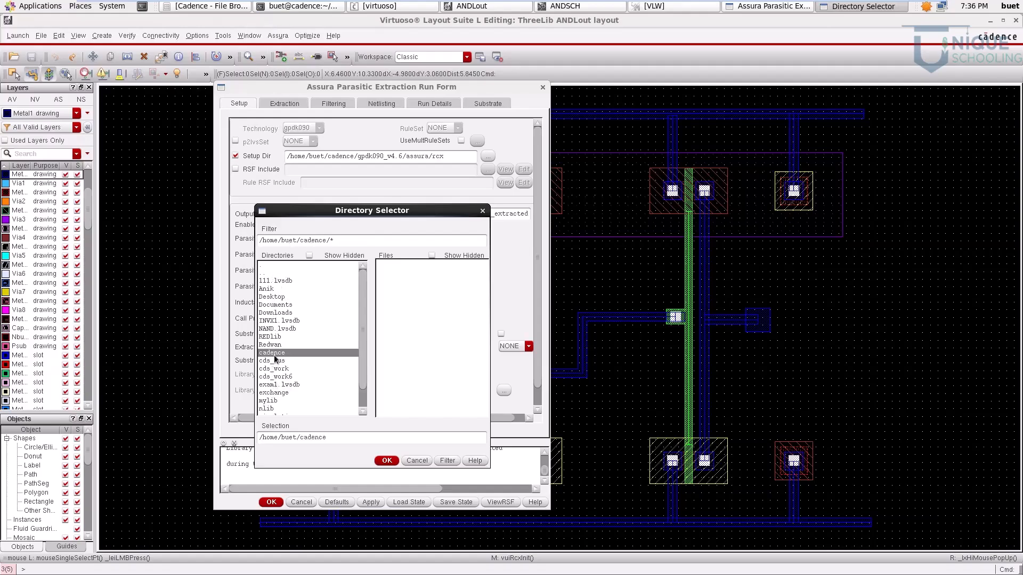
double_click(272, 321)
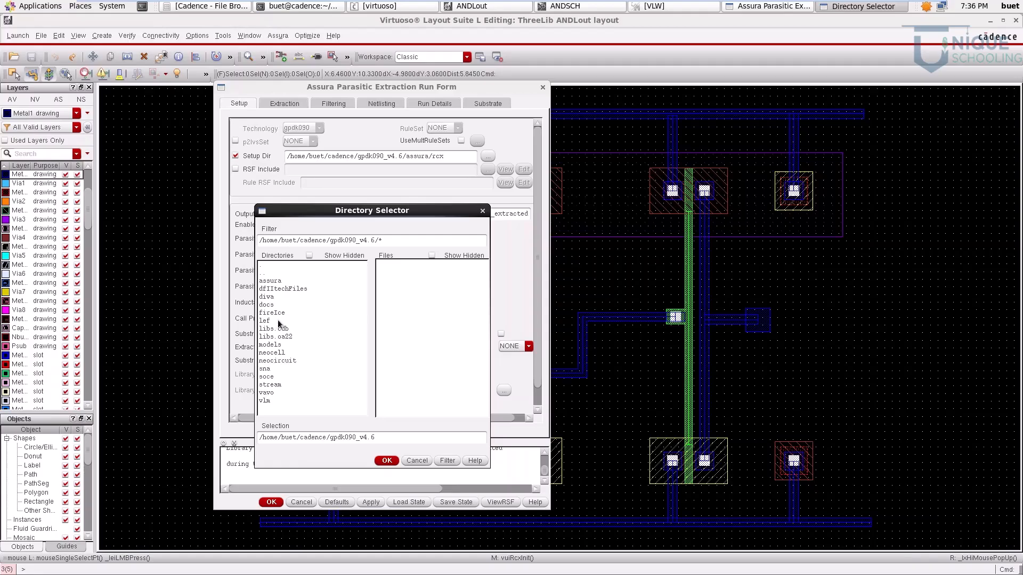
double_click(272, 289)
double_click(271, 284)
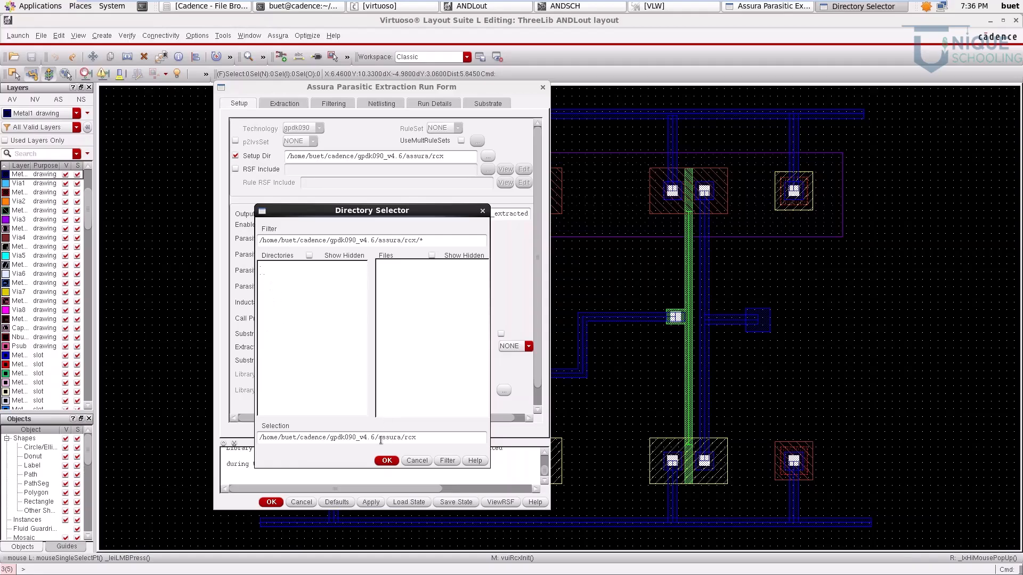
left_click(387, 461)
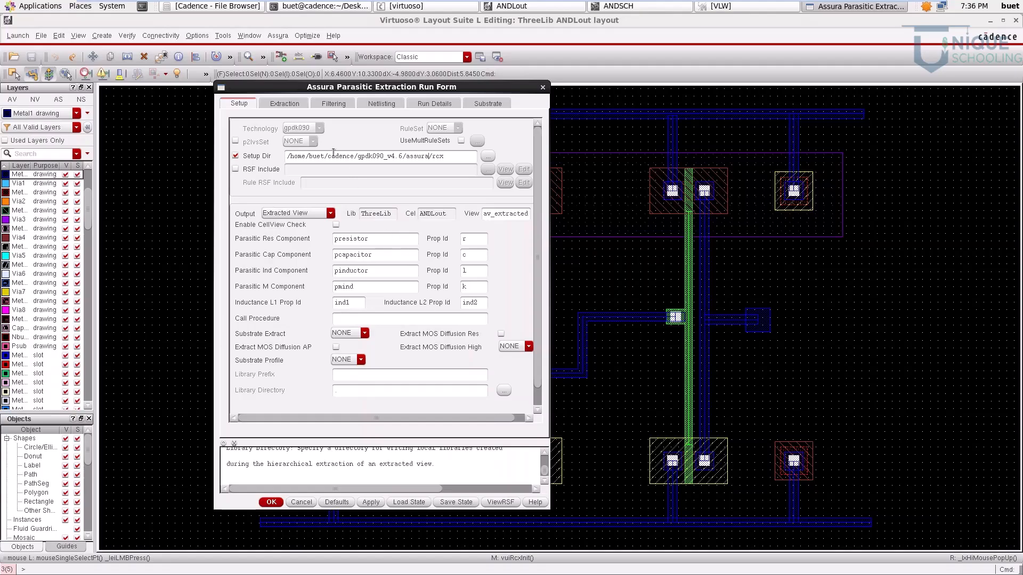
Step: Keep the extraction type at RC, run the Assura parasitic extraction for ANDLout, and dismiss the completion notice
left_click(283, 105)
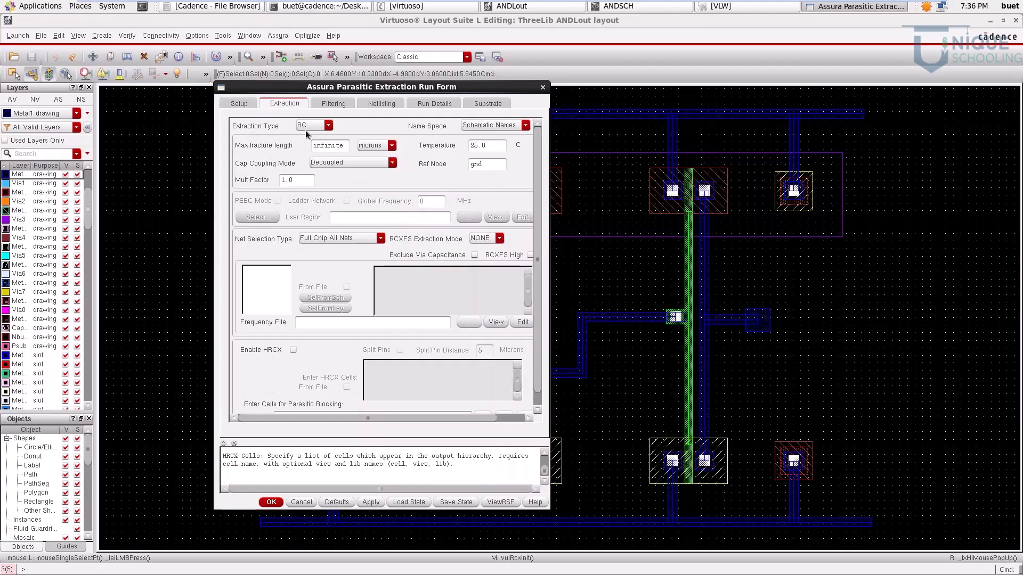
left_click(309, 128)
left_click(316, 129)
left_click(271, 502)
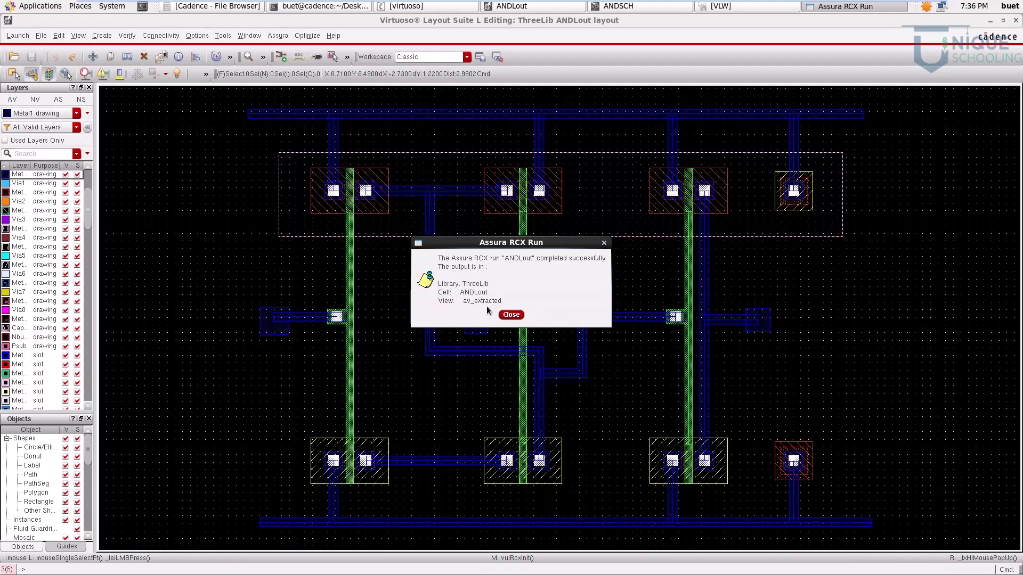
left_click(511, 315)
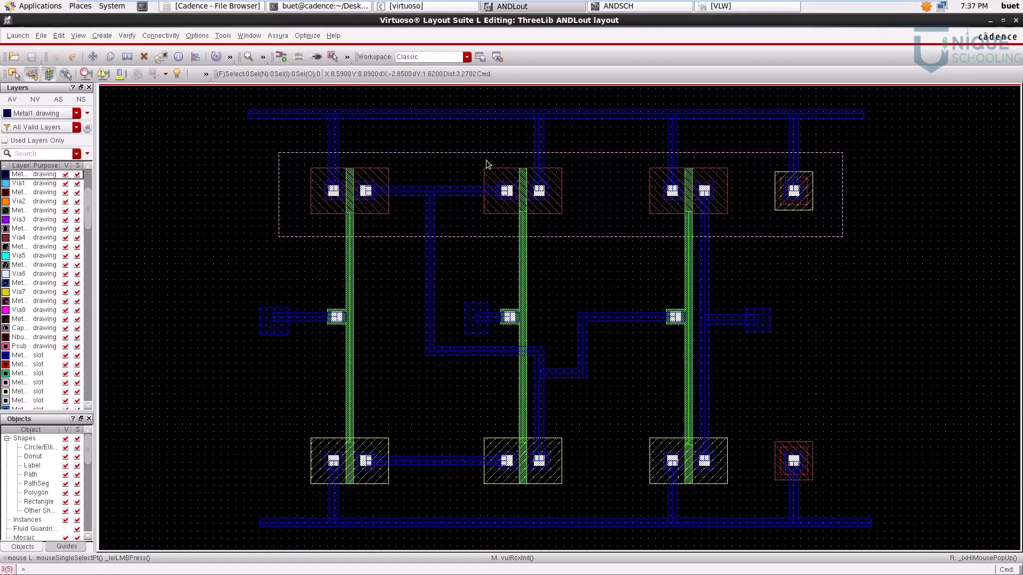
Step: Open the av_extracted view of cell ANDLout from library ThreeLib for editing in Layout L
left_click(431, 11)
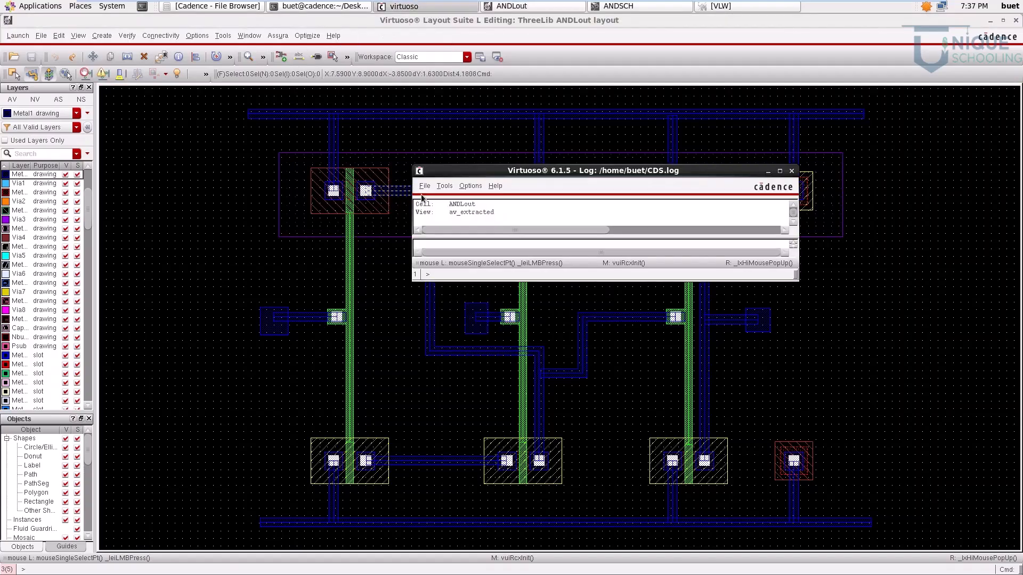
left_click(425, 186)
left_click(445, 215)
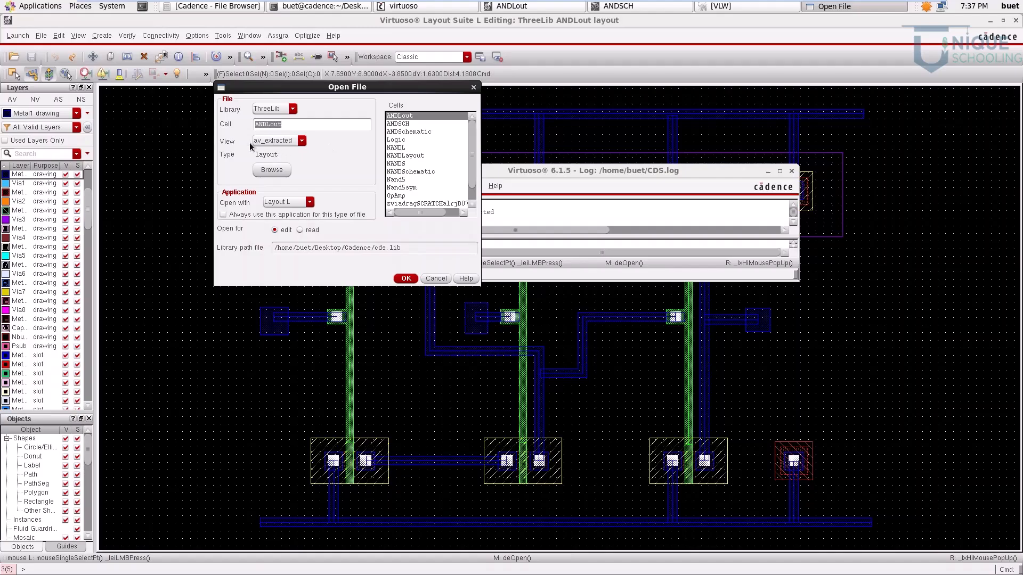
left_click(284, 141)
left_click(284, 147)
left_click(403, 279)
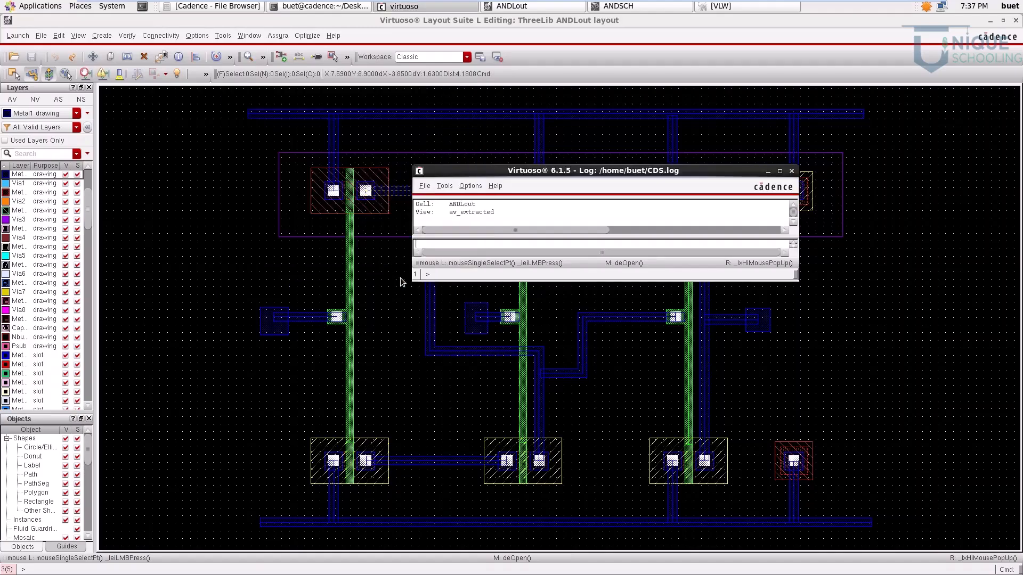
Step: Bring the ANDLout av_extracted window to the front, maximize it and fit the whole extracted layout in it
left_click(514, 102)
left_click(834, 6)
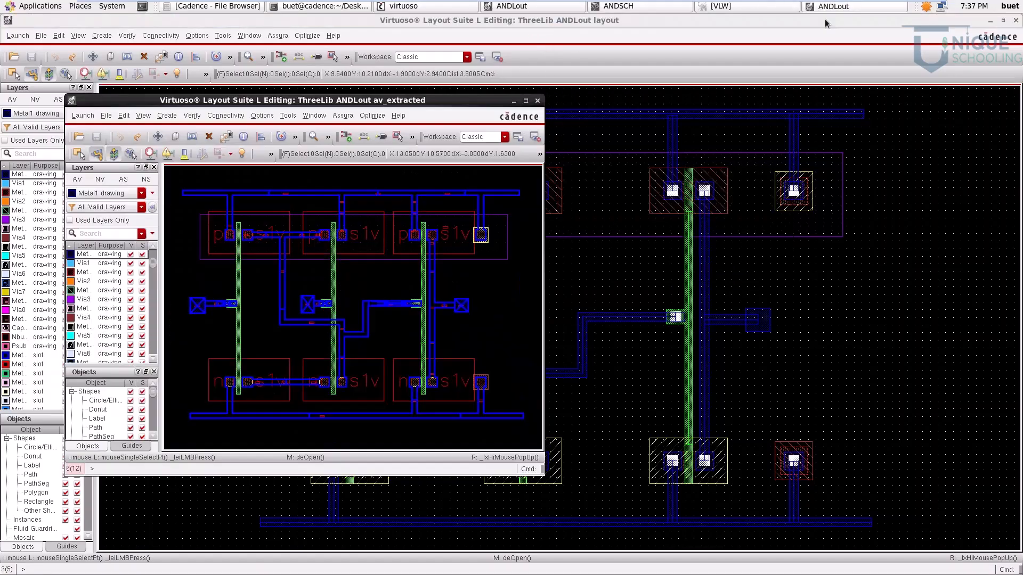
left_click(526, 101)
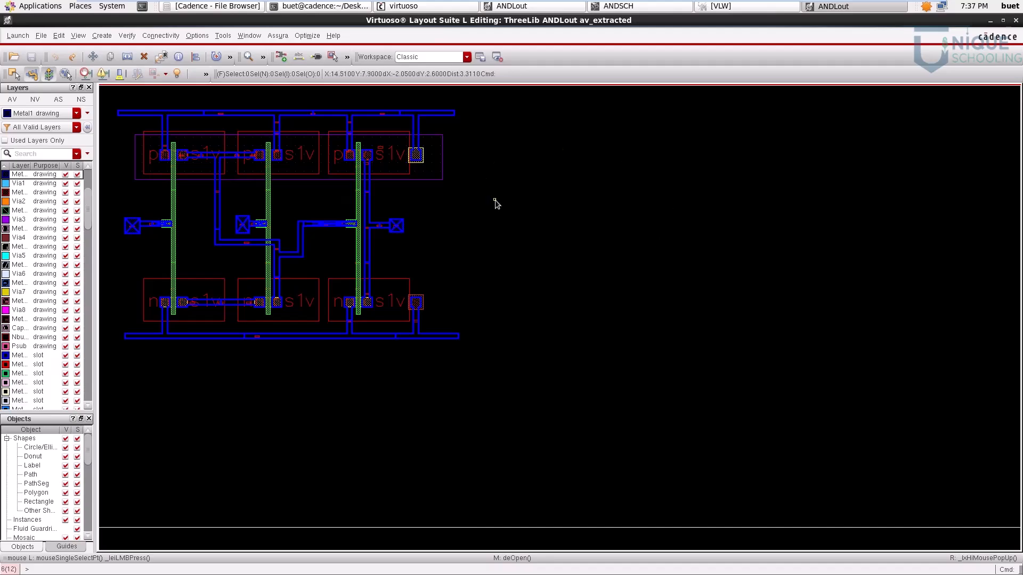
key("f")
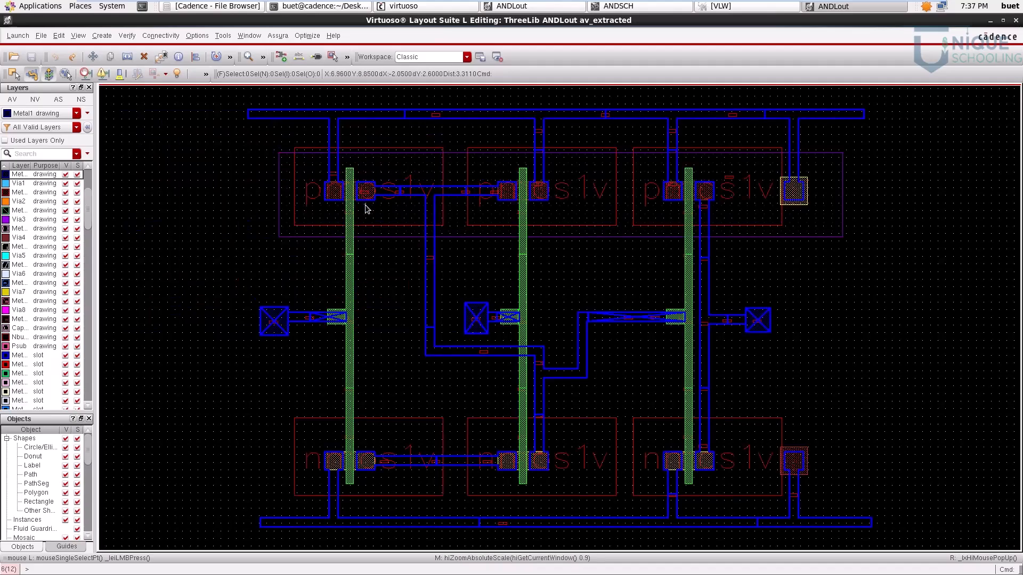